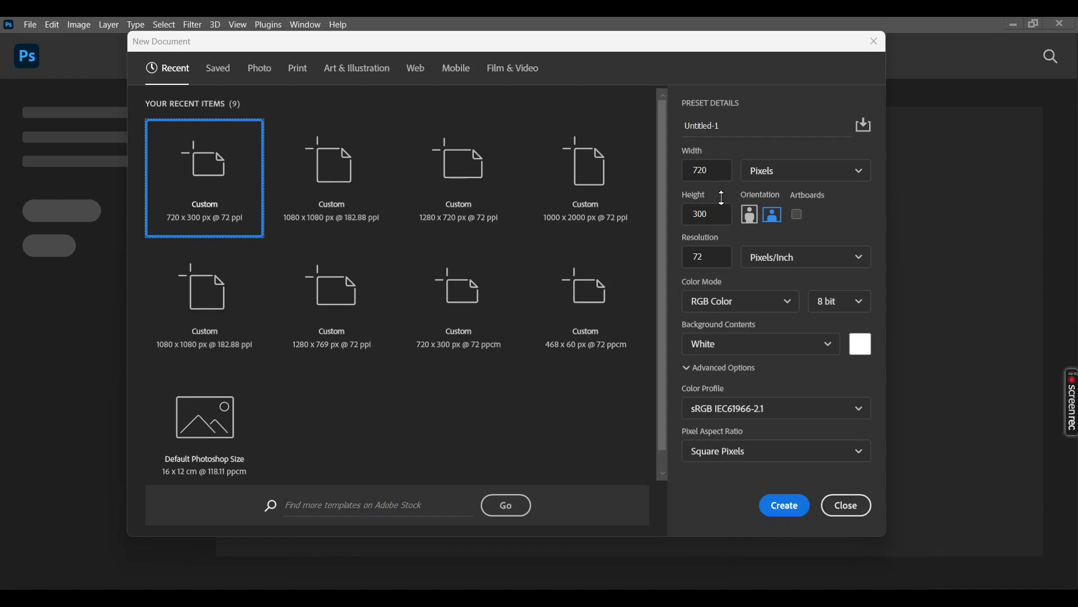
- Create a 711 × 400 px, 72 ppi document named 'web banner design'
click(708, 170)
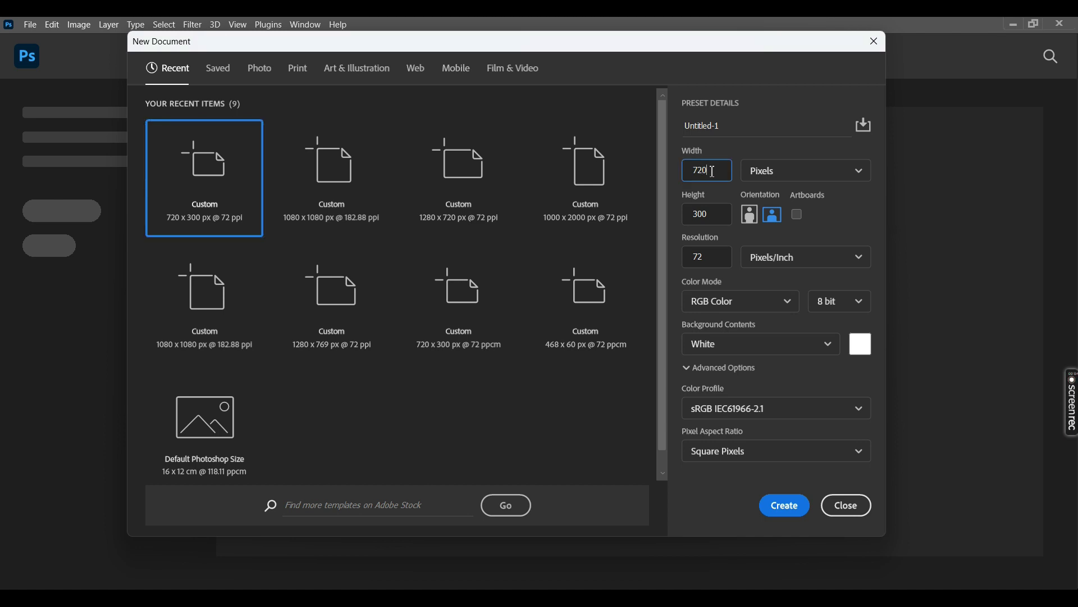
text(711)
drag(711, 220, 698, 216)
text(4)
click(789, 131)
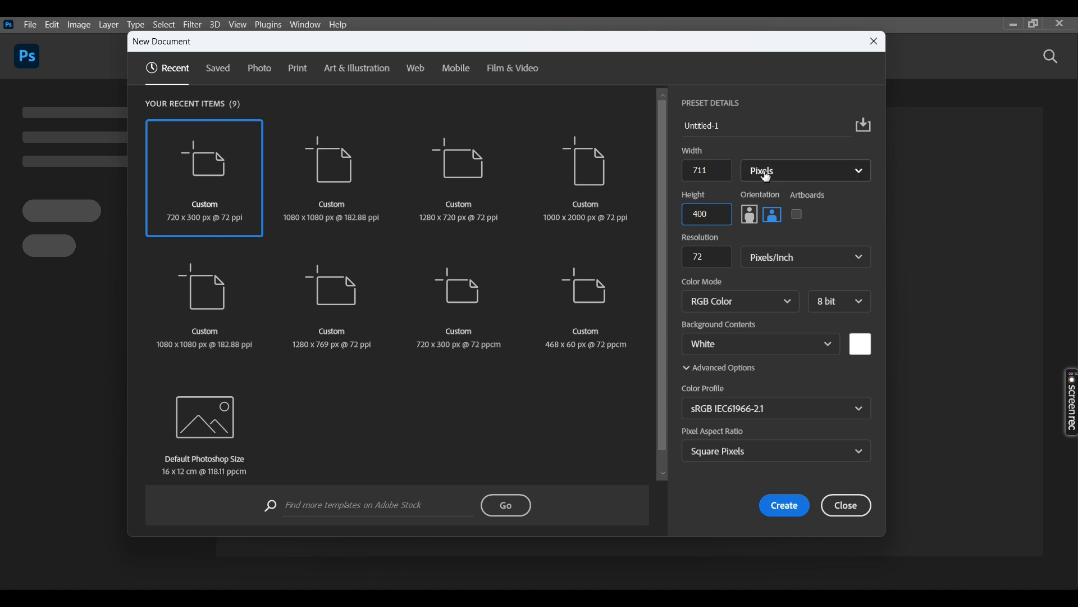
text(web banner design)
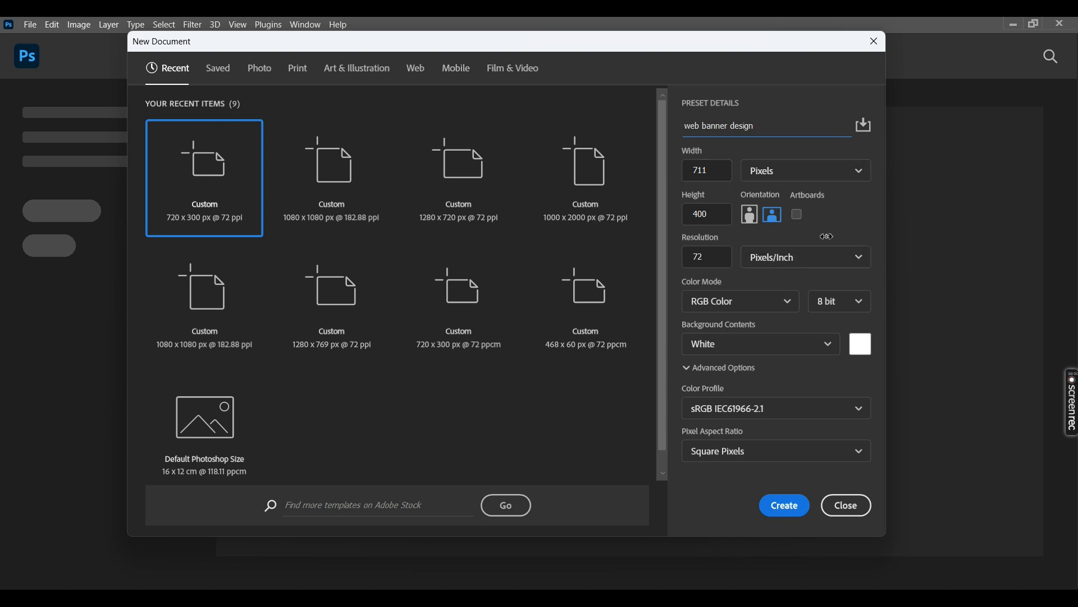
click(791, 510)
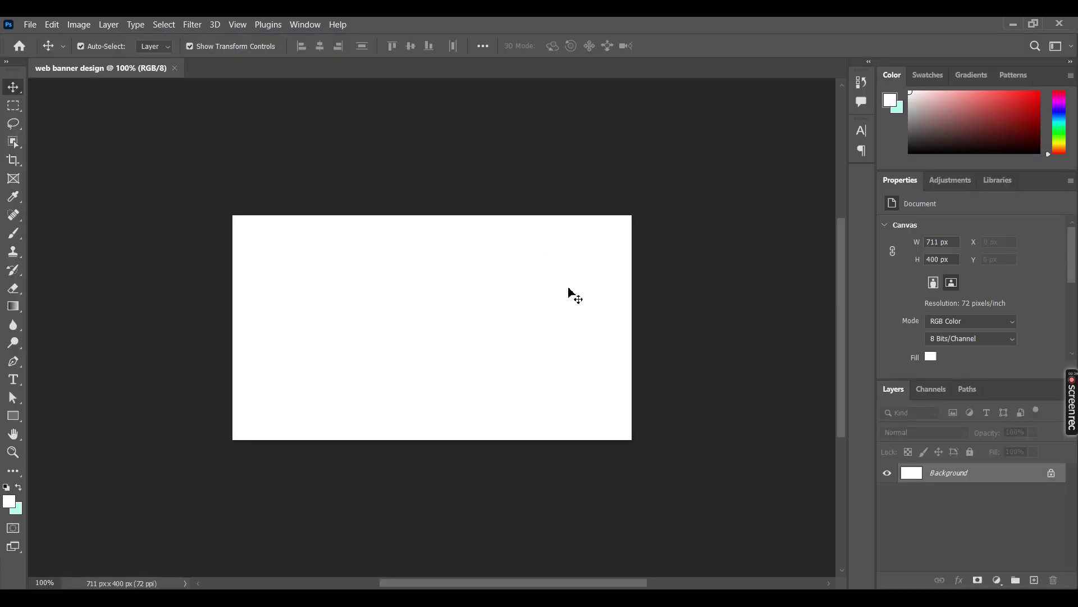
- Zoom in on the blank white canvas and centre it in the window
scroll(590, 291, up, 1)
scroll(586, 288, up, 1)
scroll(564, 291, up, 2)
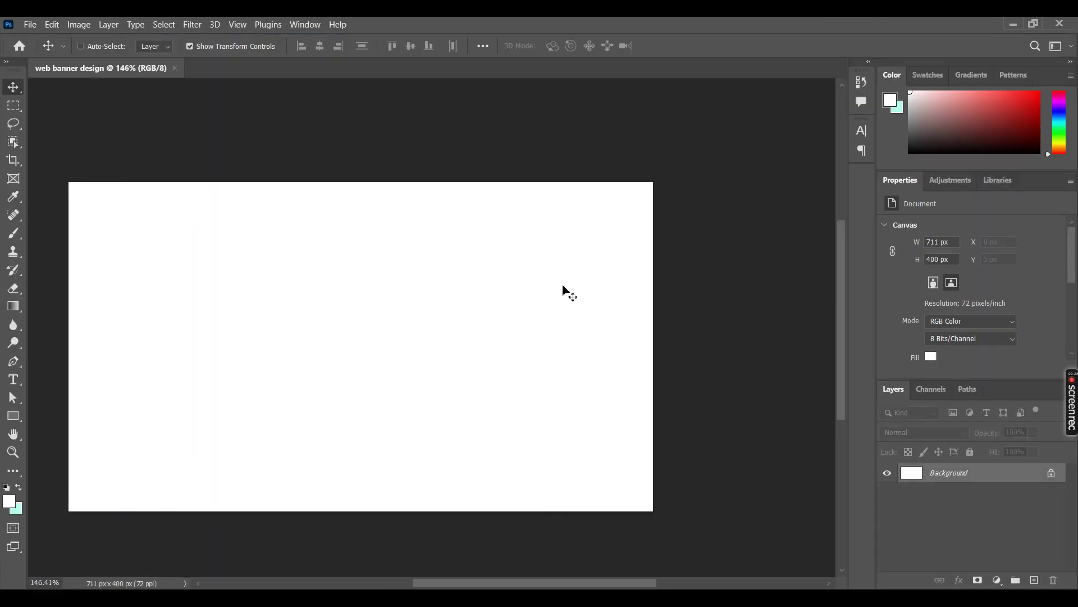
drag(414, 255, 457, 256)
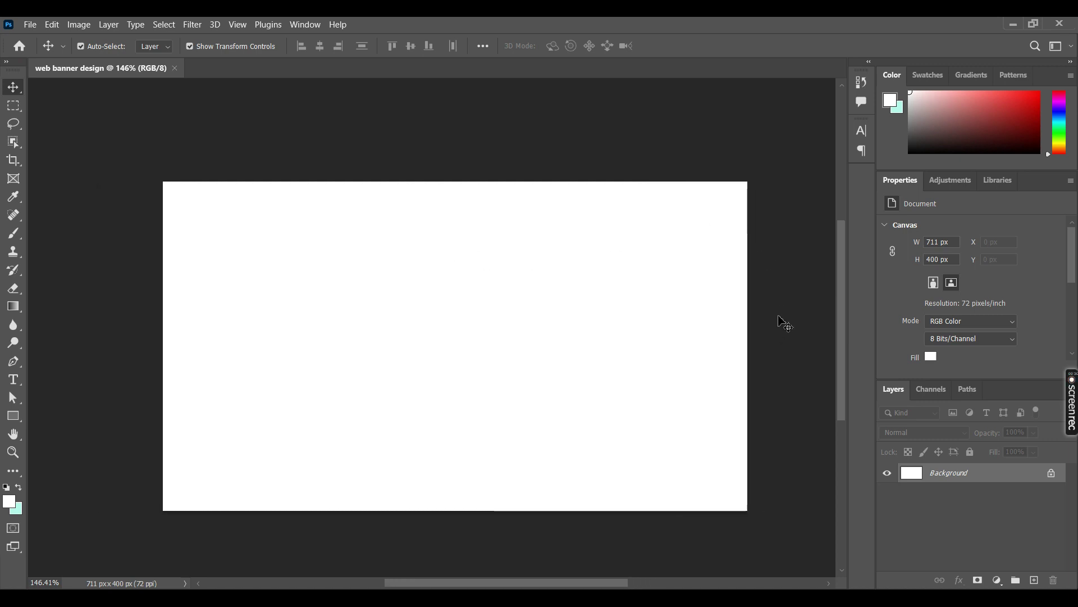
- Add a Solid Color fill layer in purple #5a0070 covering the whole canvas
click(997, 579)
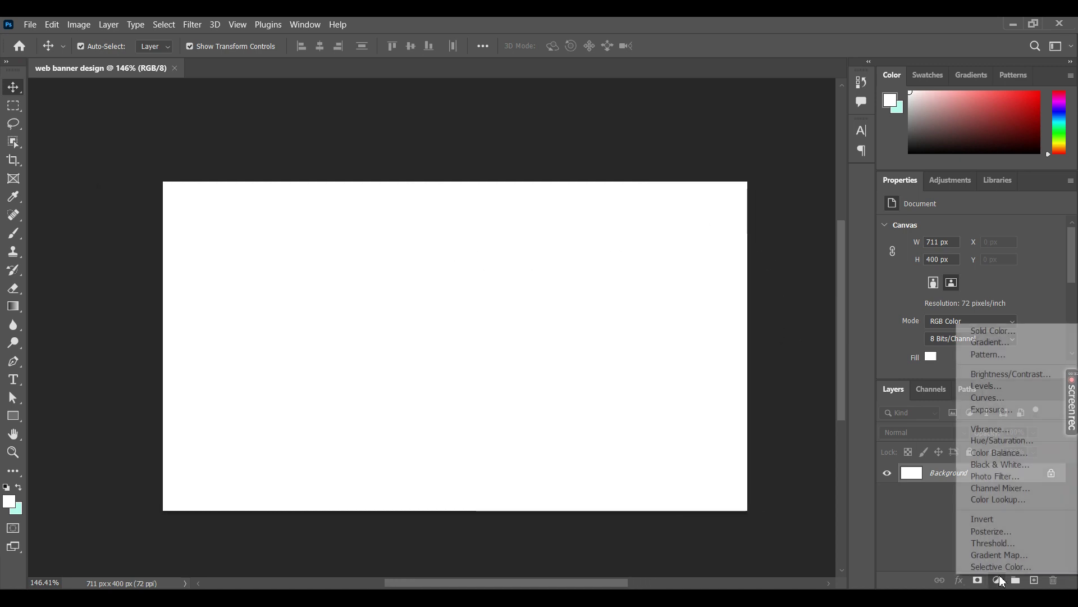
click(1009, 336)
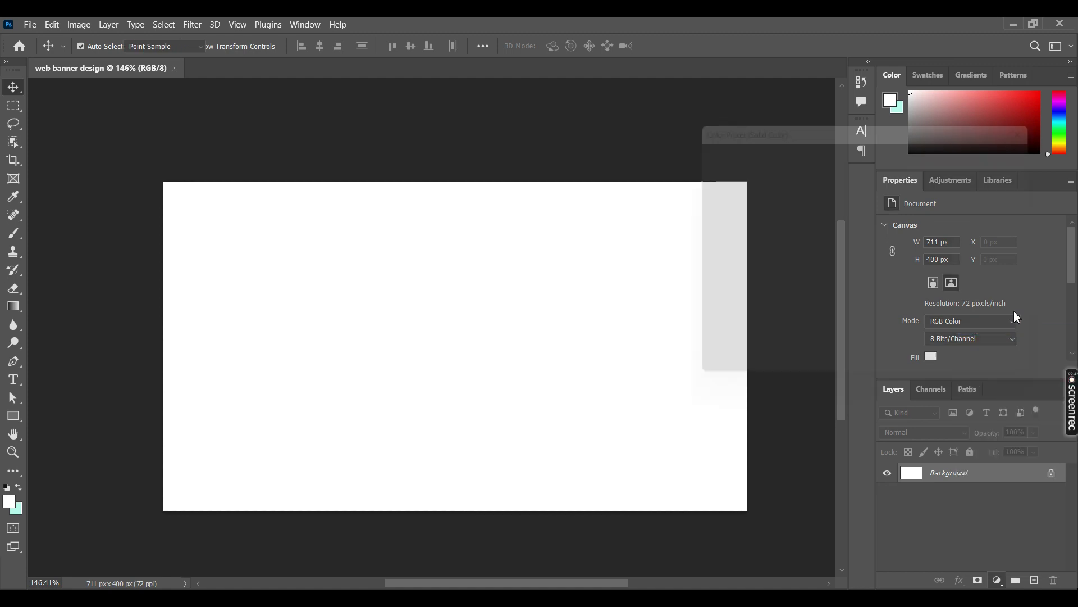
mouse_move(892, 308)
mouse_down()
mouse_move(892, 318)
mouse_move(891, 196)
mouse_move(855, 243)
mouse_move(871, 254)
mouse_up()
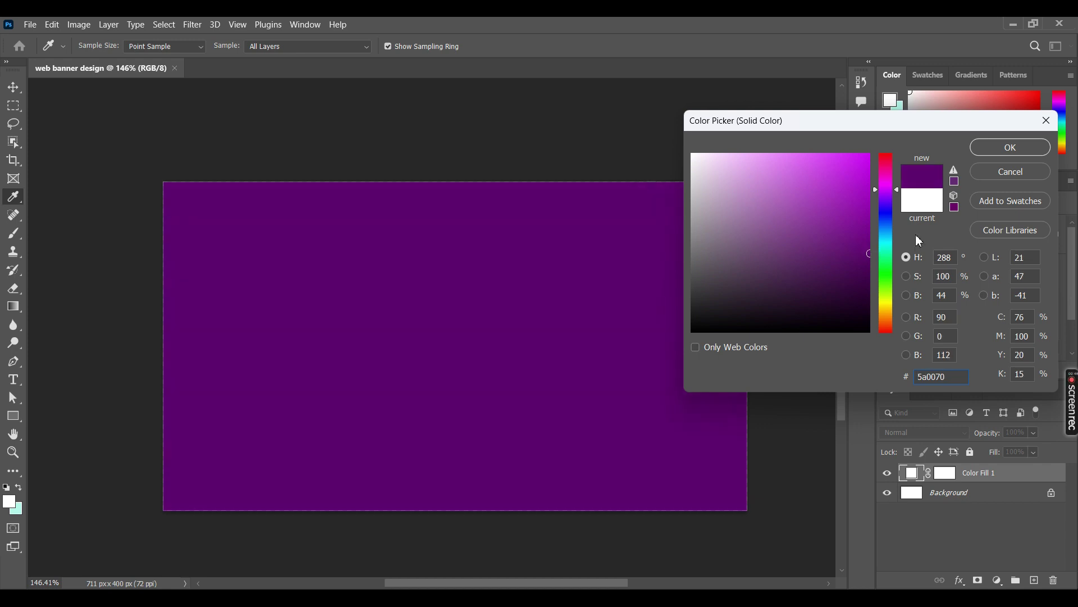
click(998, 154)
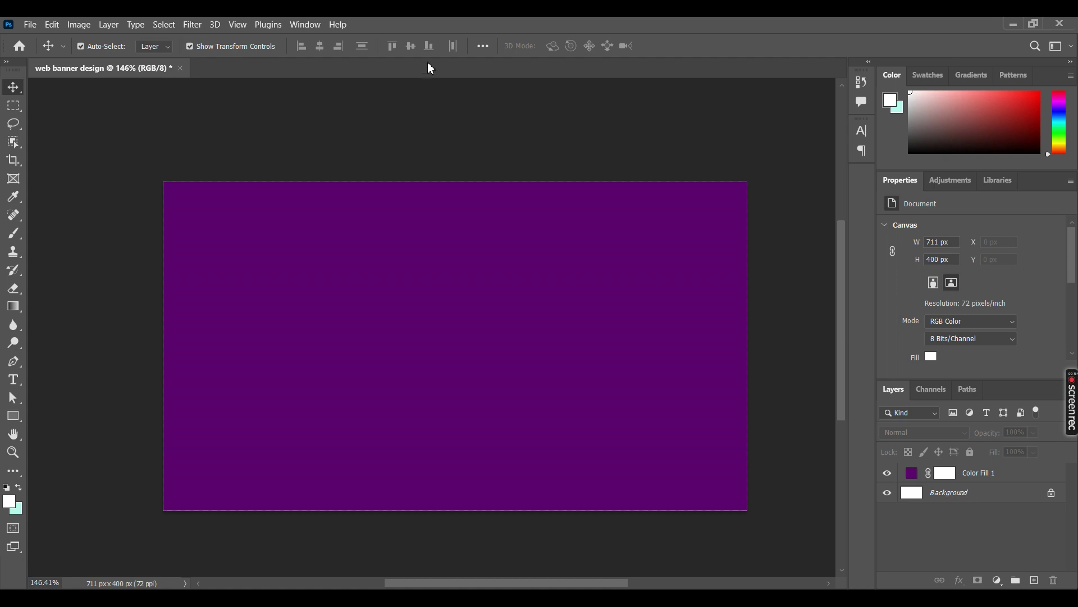
click(380, 336)
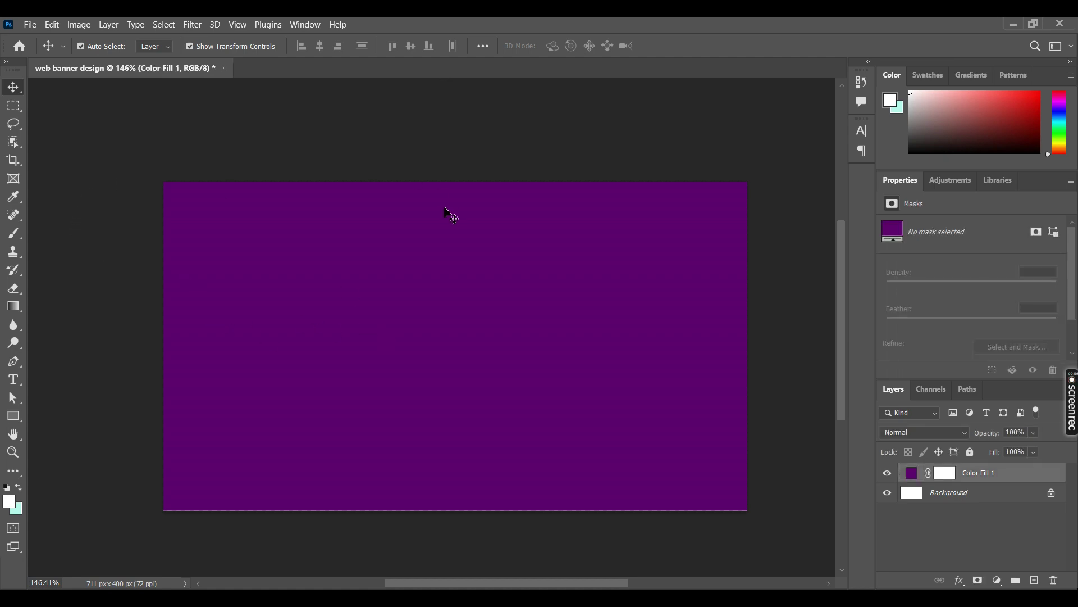
click(145, 188)
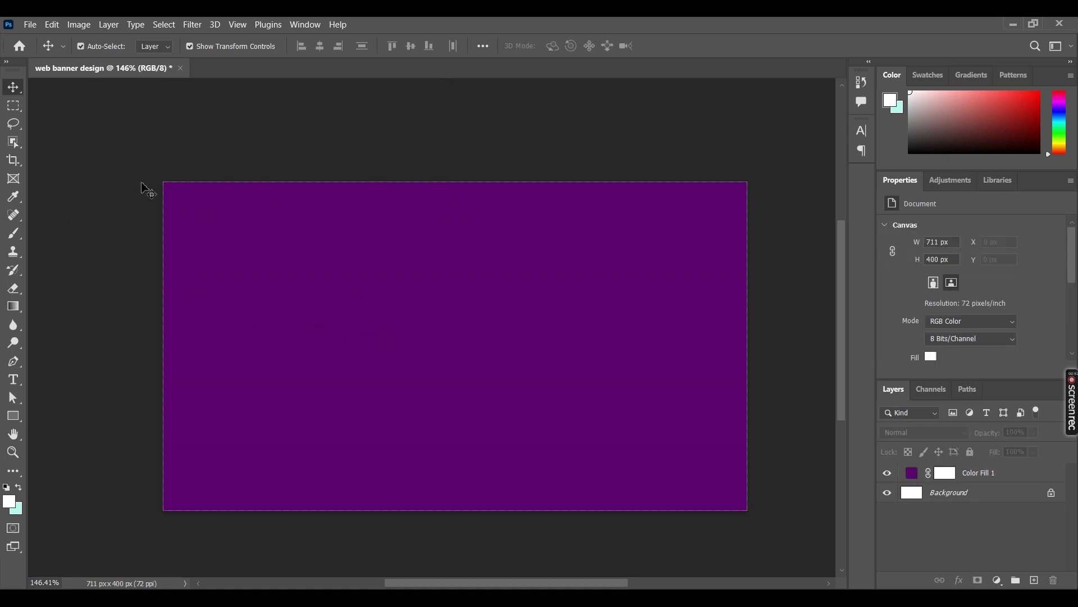
- Choose the Line Tool and set its fill to No Color
click(16, 419)
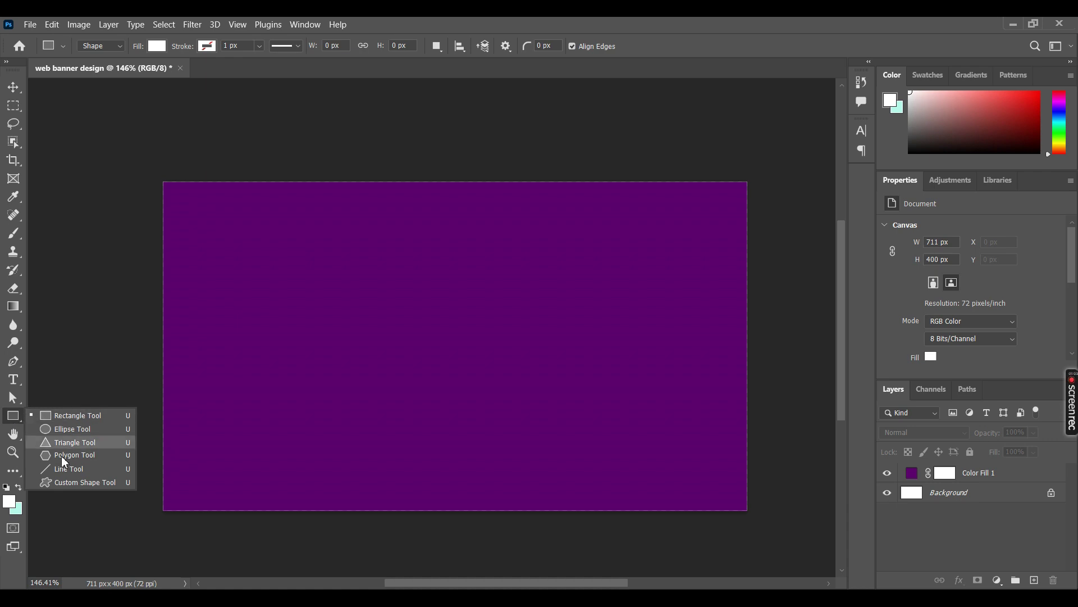
key(Escape)
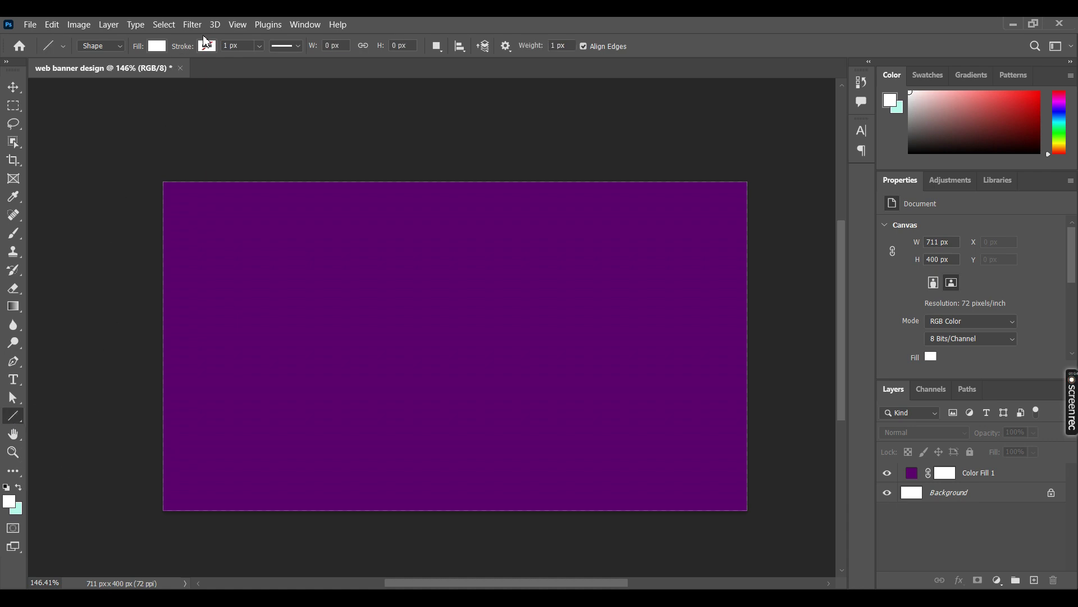
click(161, 48)
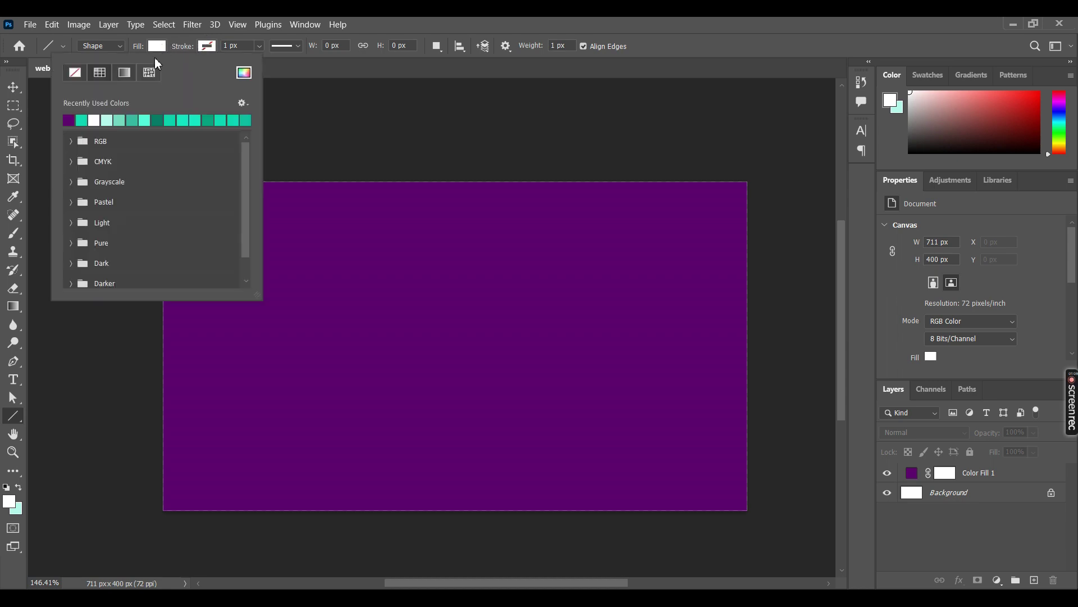
click(75, 73)
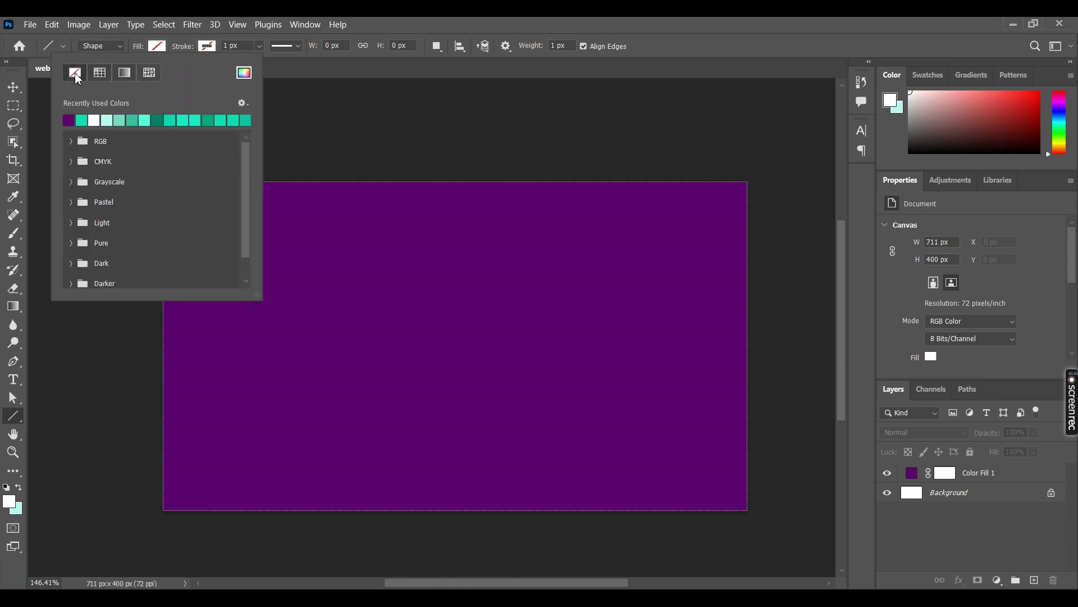
- Give the line stroke a blue-to-purple gradient from the Purples folder
click(207, 46)
click(166, 73)
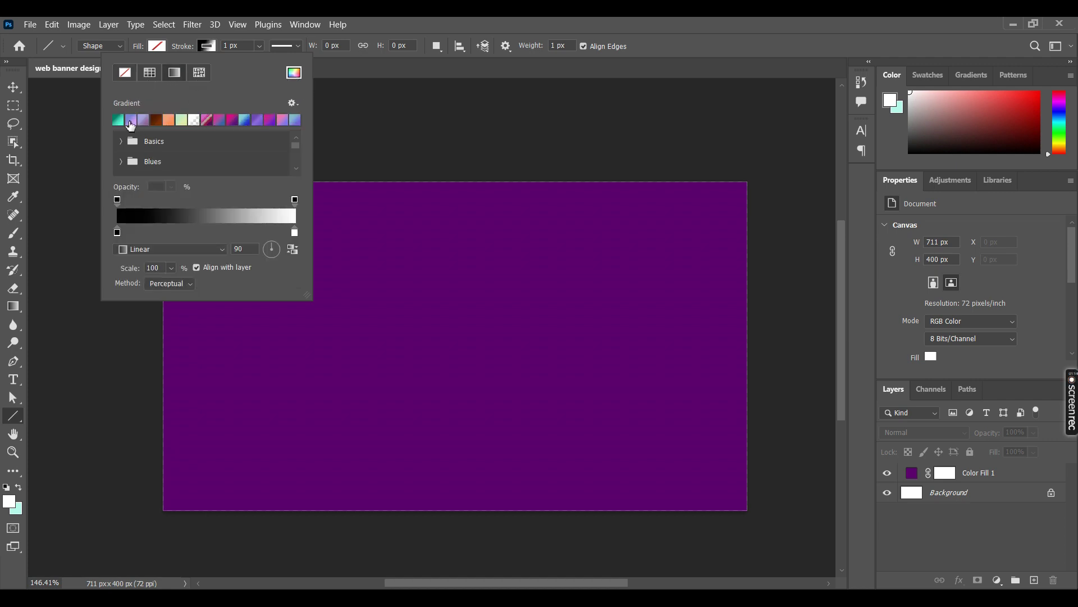
scroll(148, 152, down, 1)
click(121, 160)
scroll(143, 162, down, 1)
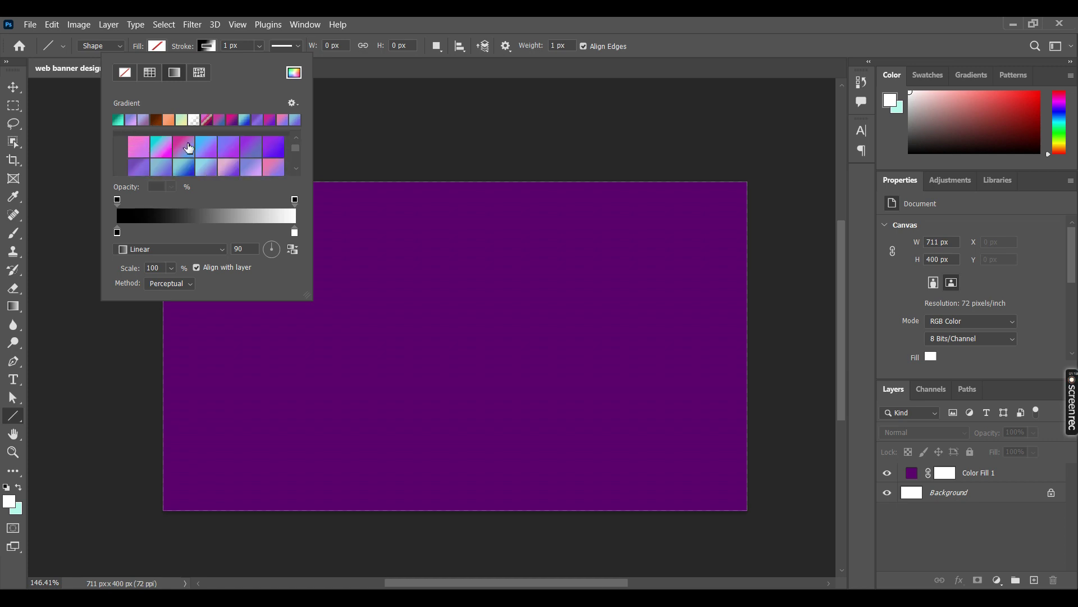
click(207, 147)
scroll(200, 150, down, 1)
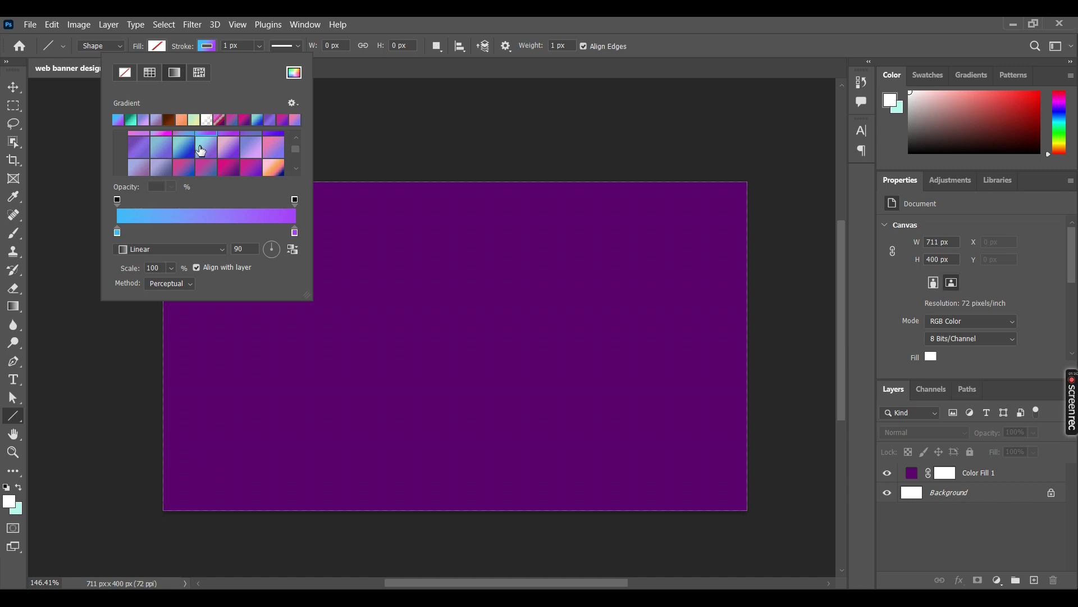
click(204, 147)
scroll(200, 154, up, 1)
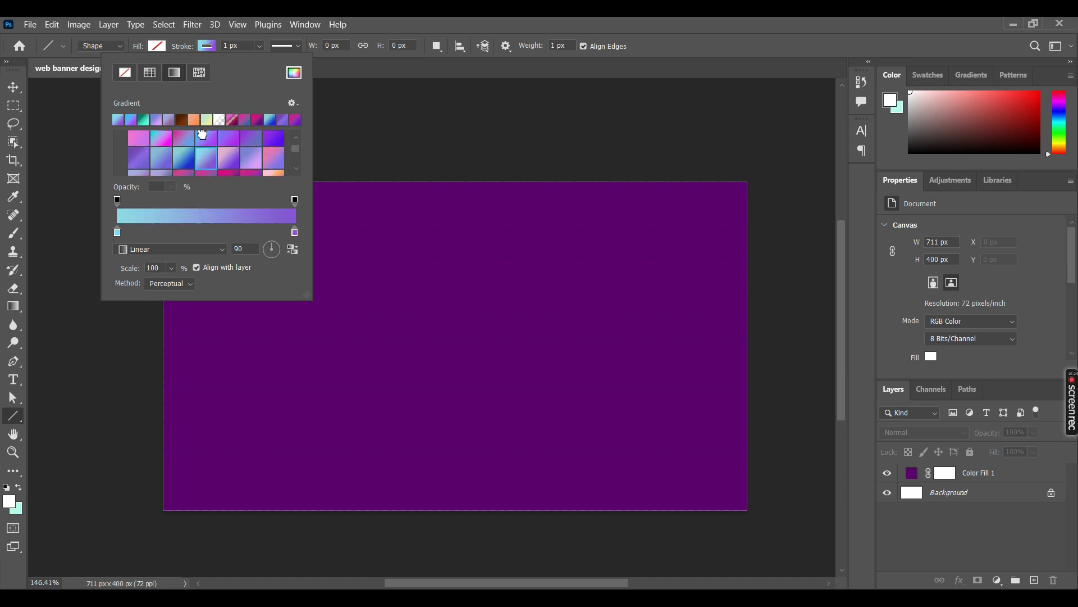
click(205, 140)
scroll(213, 147, up, 1)
scroll(221, 150, up, 1)
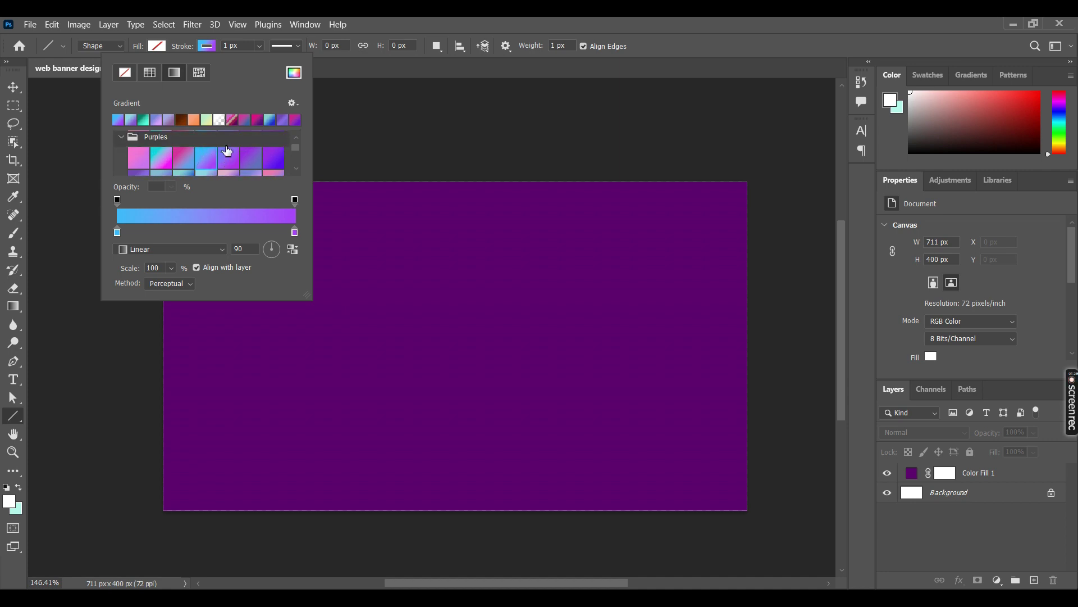
click(324, 312)
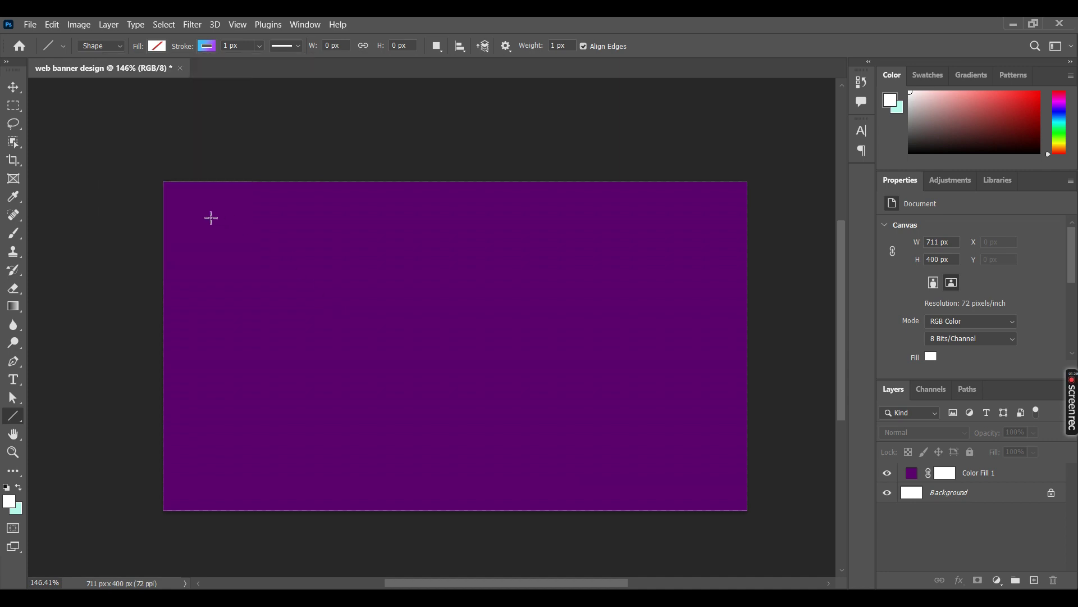
- Draw a full-width 711 px gradient line at Y 24 px, then select Line 1 with the Move tool
drag(163, 203, 748, 201)
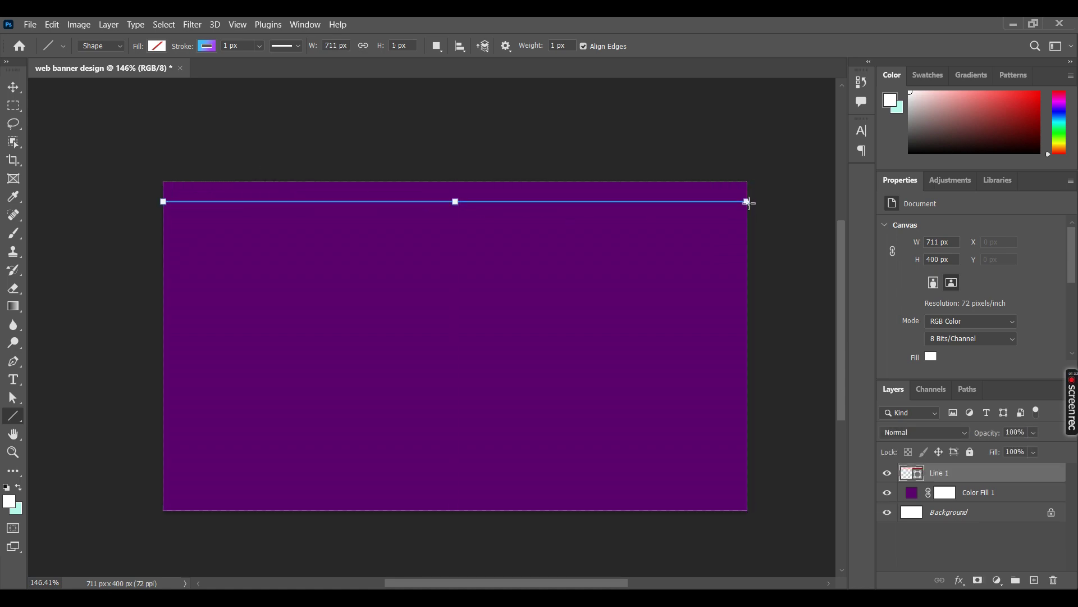
click(14, 87)
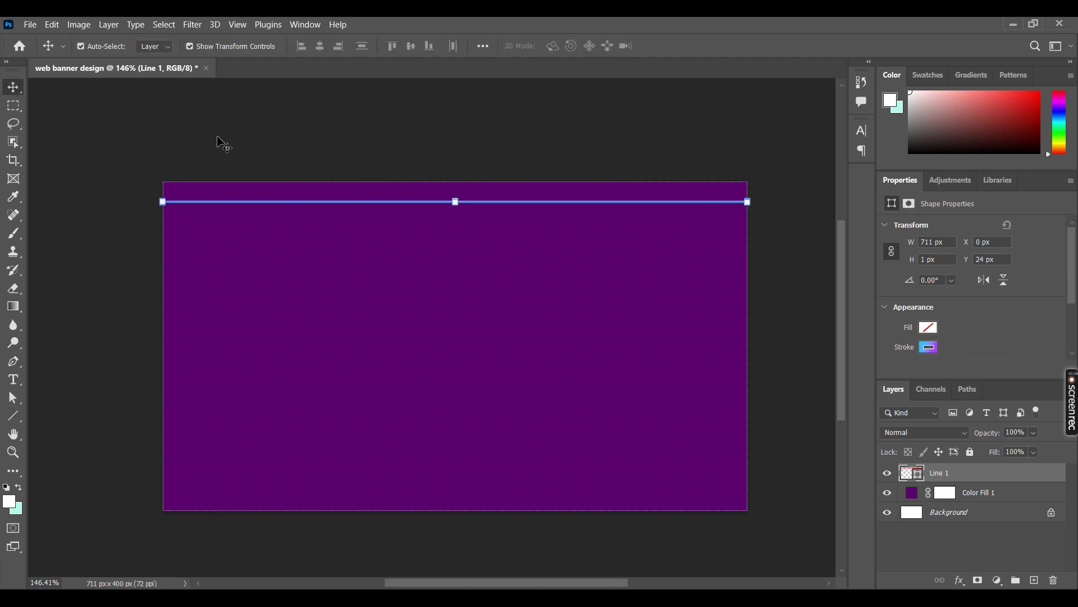
click(223, 142)
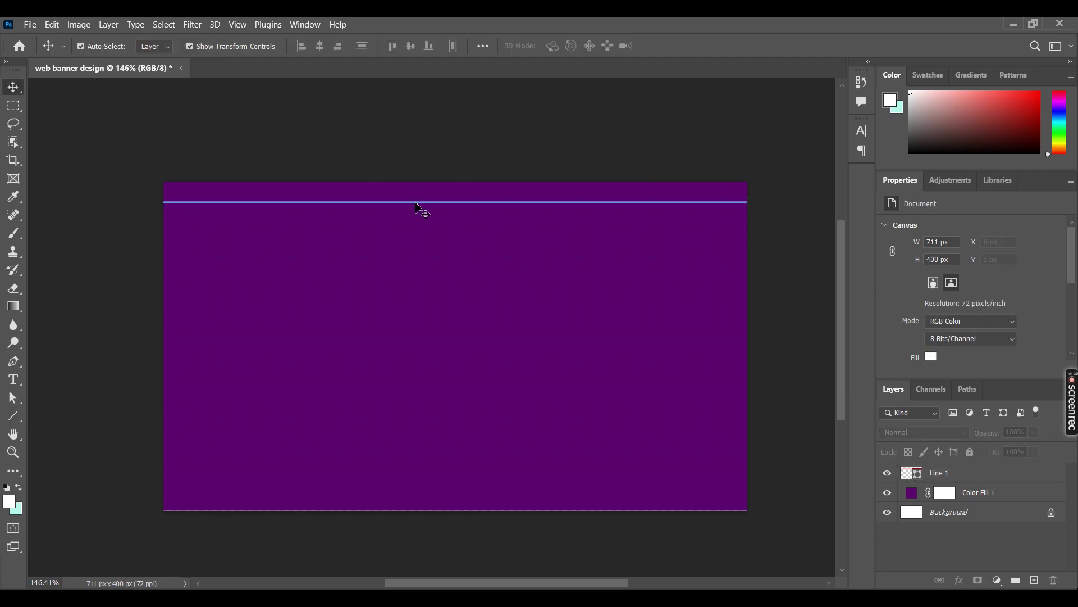
click(420, 209)
click(423, 202)
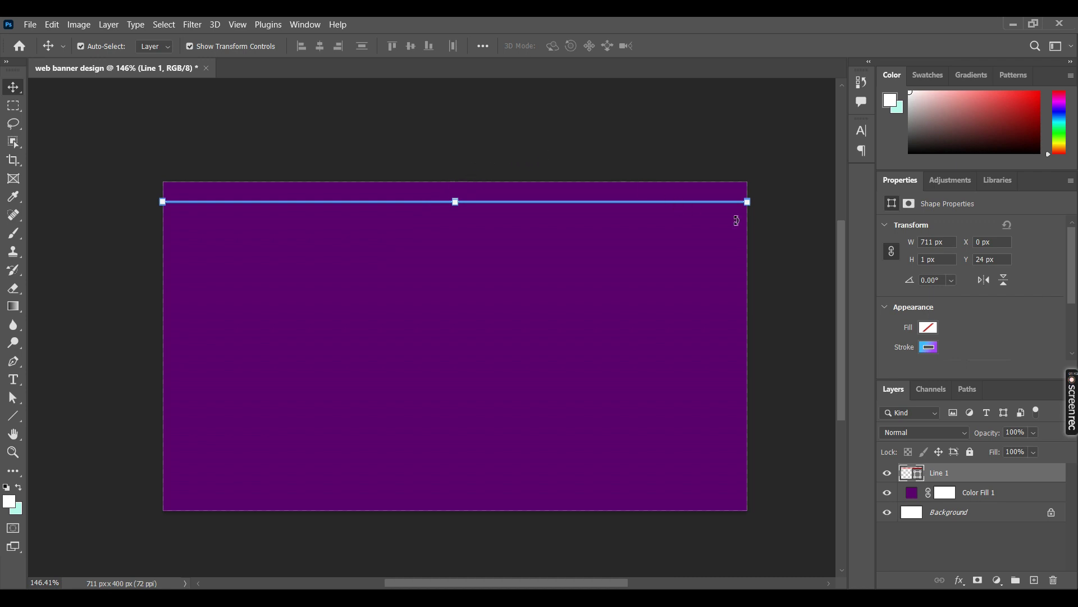
click(154, 164)
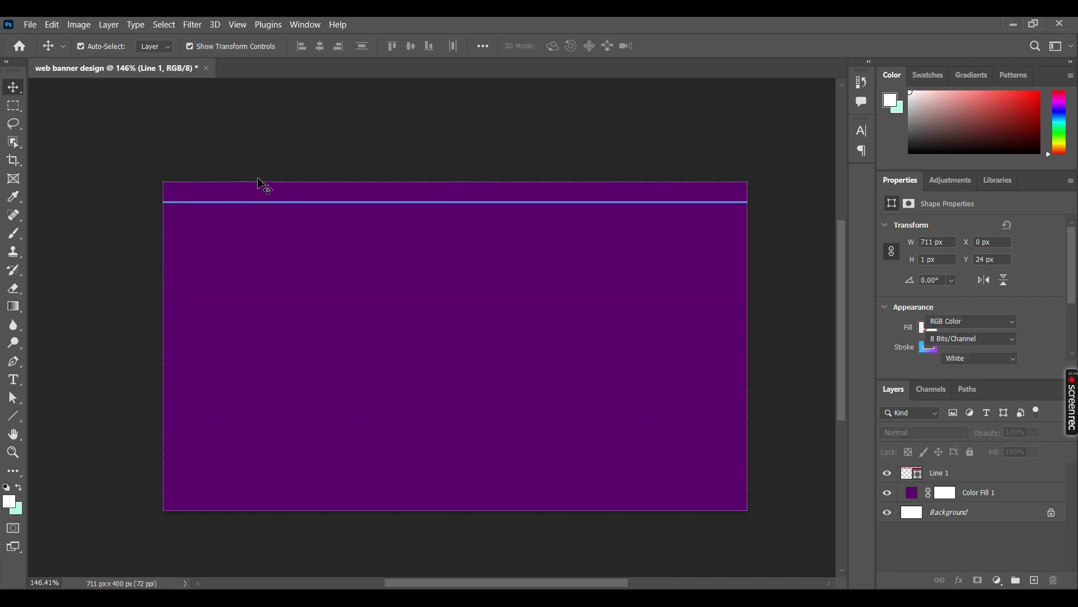
scroll(303, 212, up, 1)
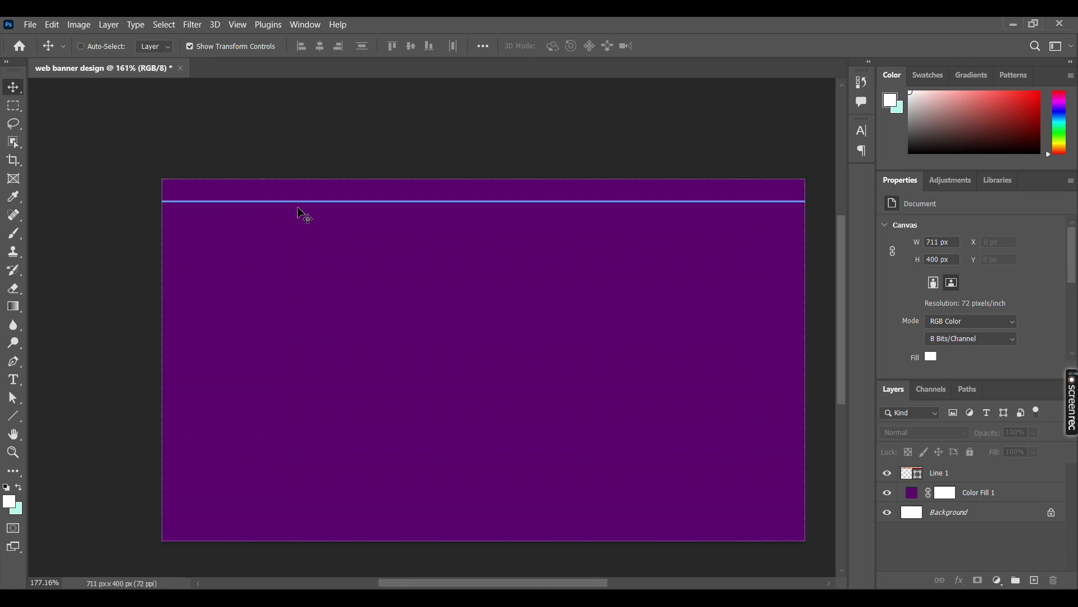
scroll(308, 214, up, 3)
scroll(309, 214, down, 1)
scroll(312, 212, down, 3)
ctrl+click(333, 207)
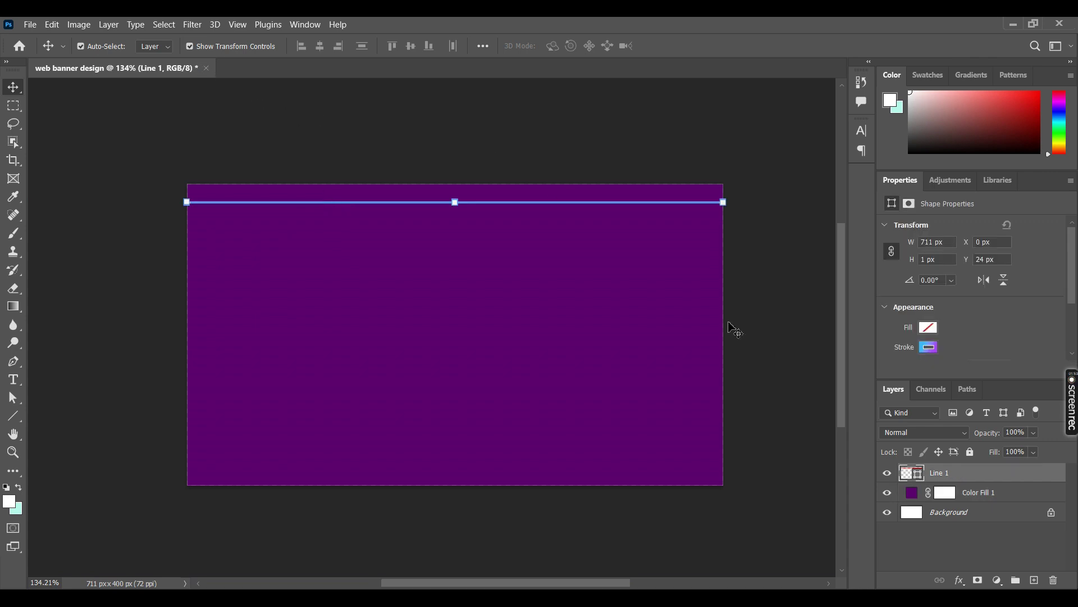
- Change Line 1's stroke gradient style from Linear to Reflected
scroll(927, 363, down, 1)
scroll(926, 337, down, 1)
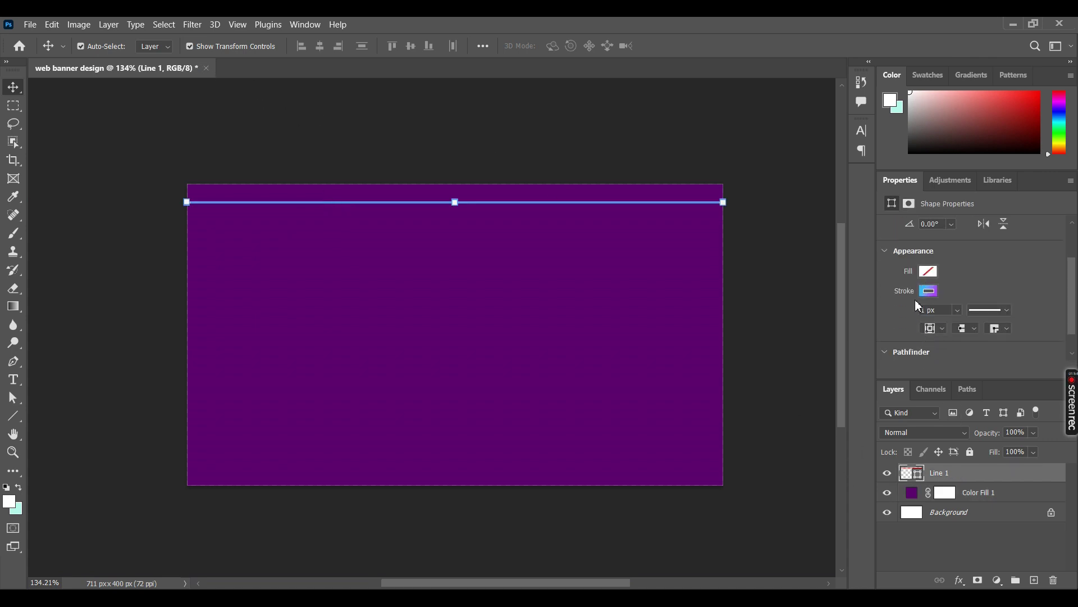
click(928, 291)
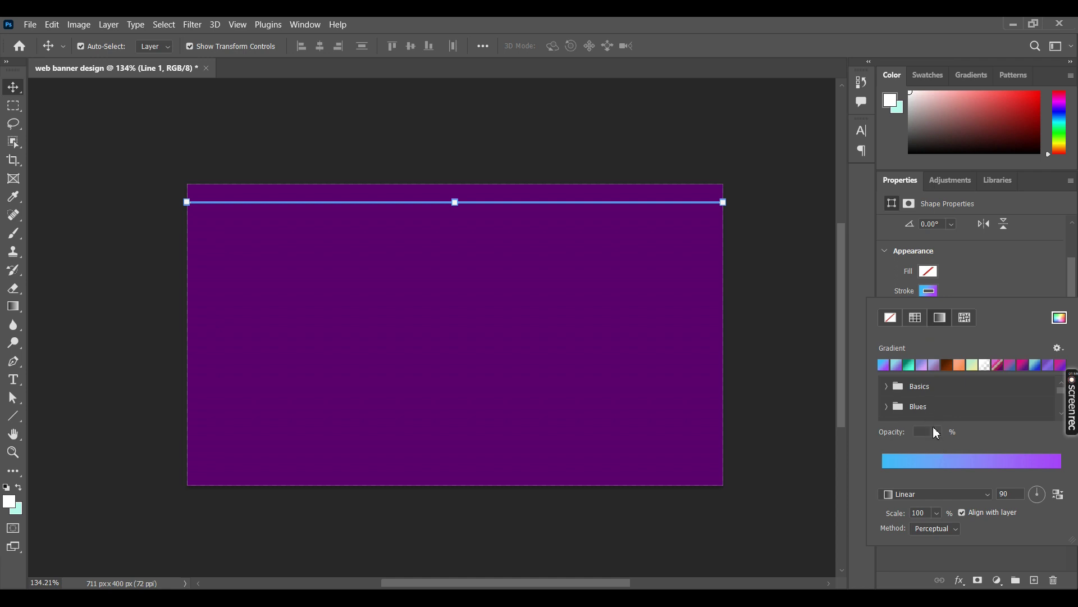
scroll(934, 430, down, 1)
click(962, 492)
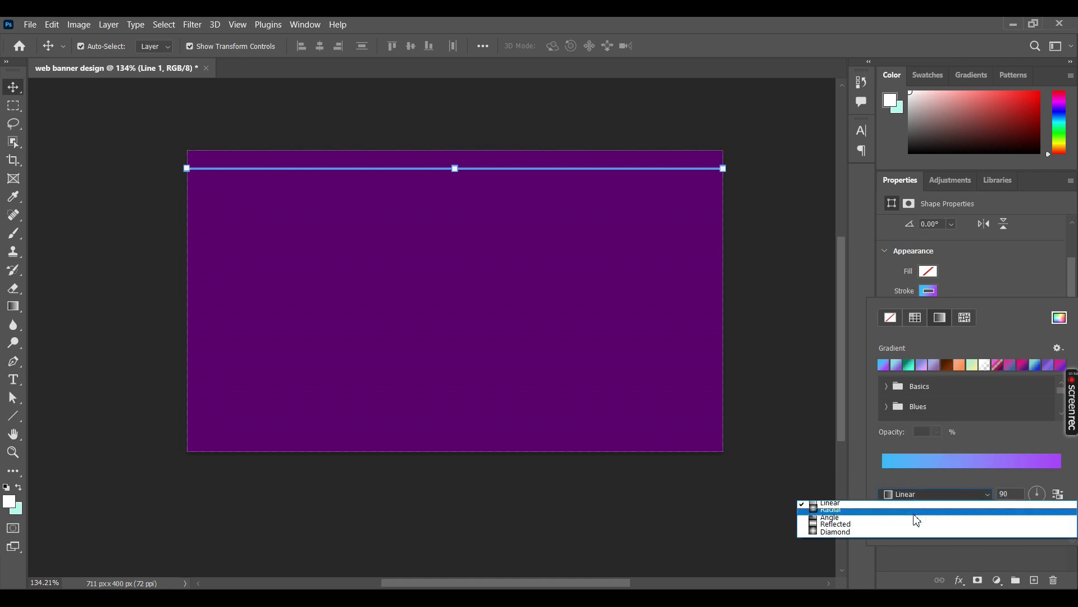
click(861, 527)
click(782, 365)
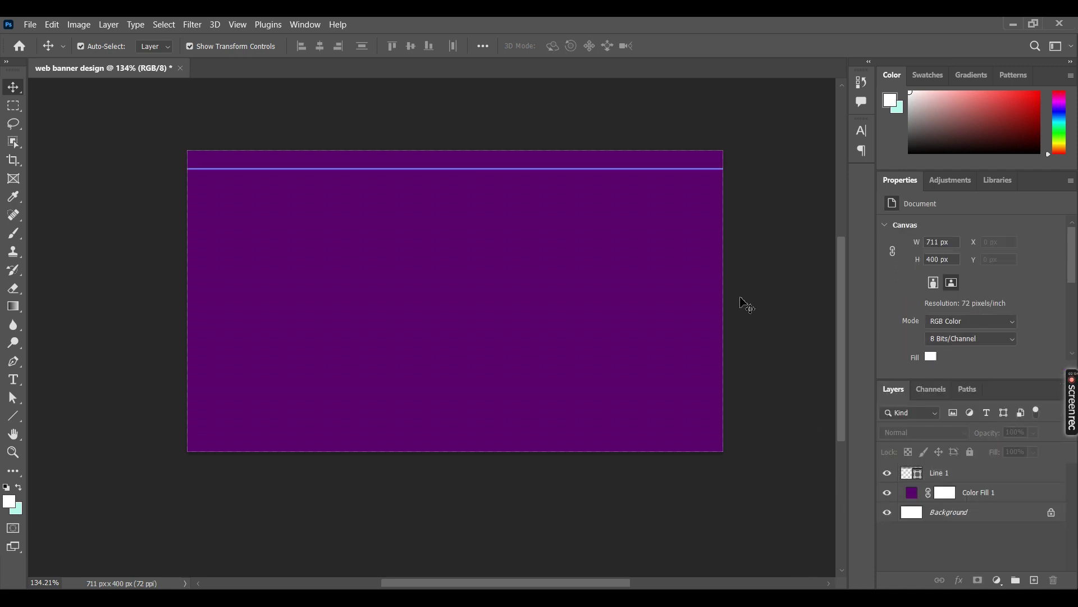
- Switch Line 1's stroke gradient style to Radial
scroll(524, 200, up, 3)
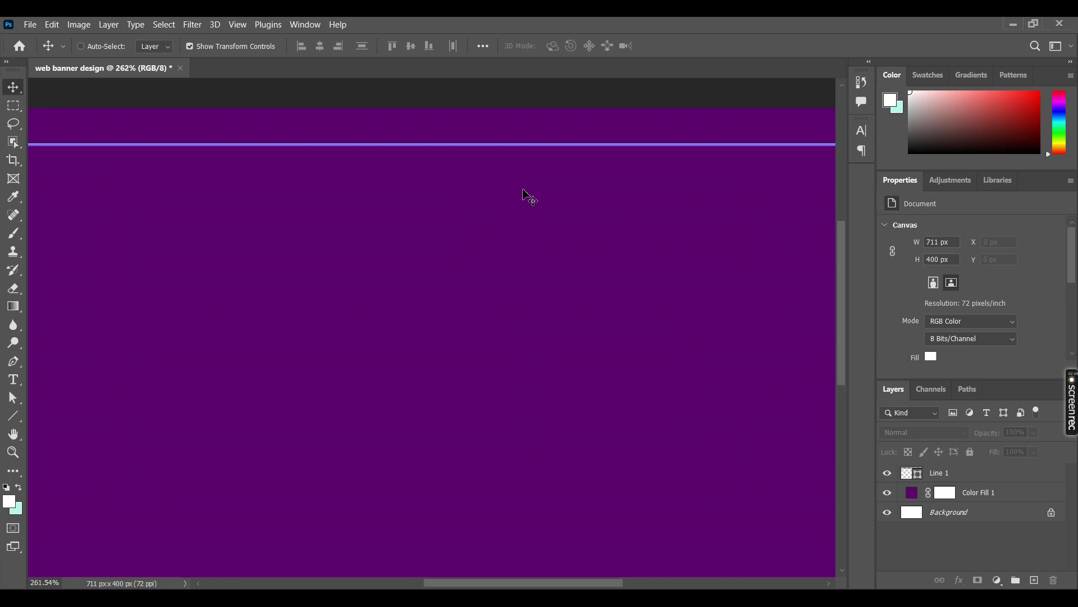
key(ctrl)
click(560, 147)
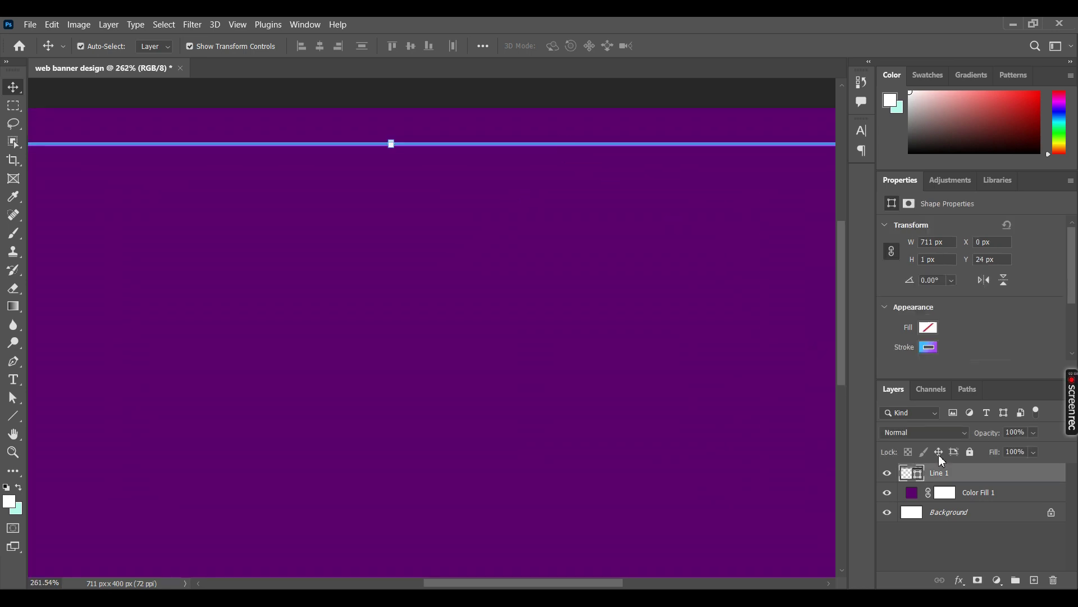
click(928, 327)
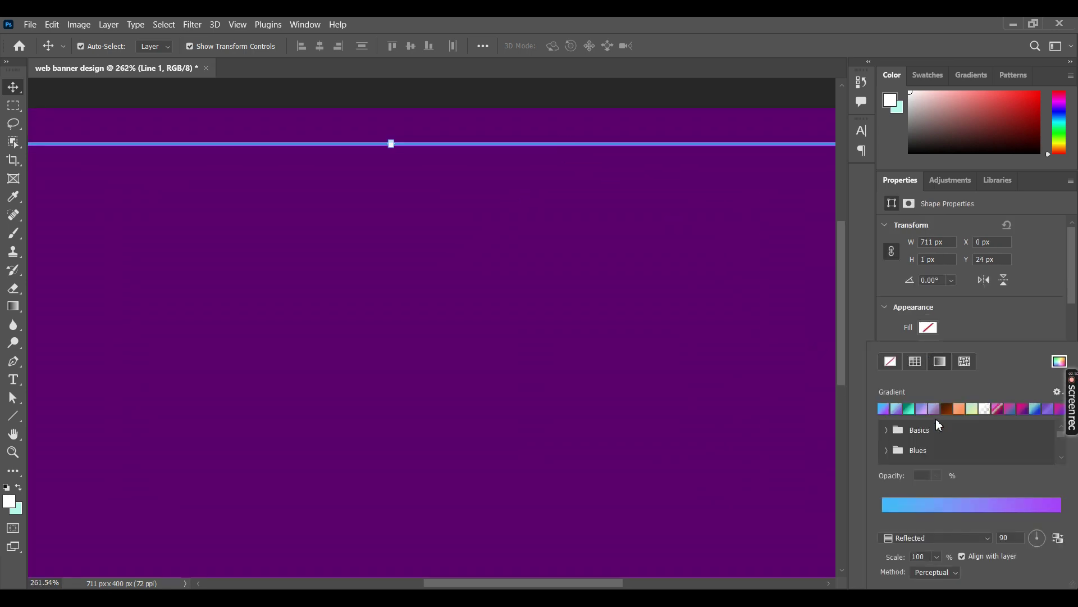
click(913, 540)
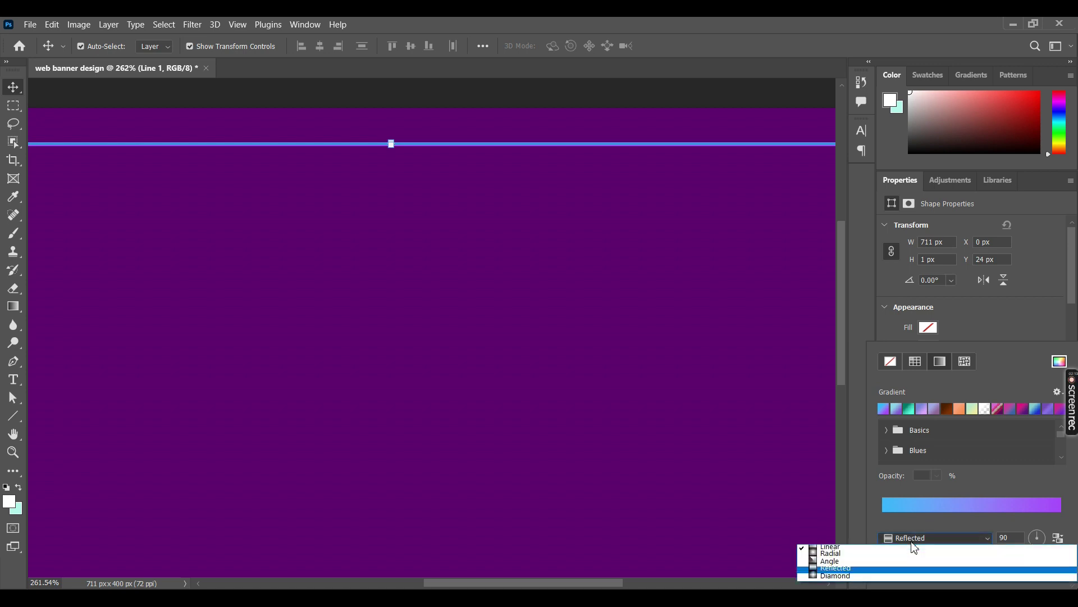
click(903, 560)
click(750, 403)
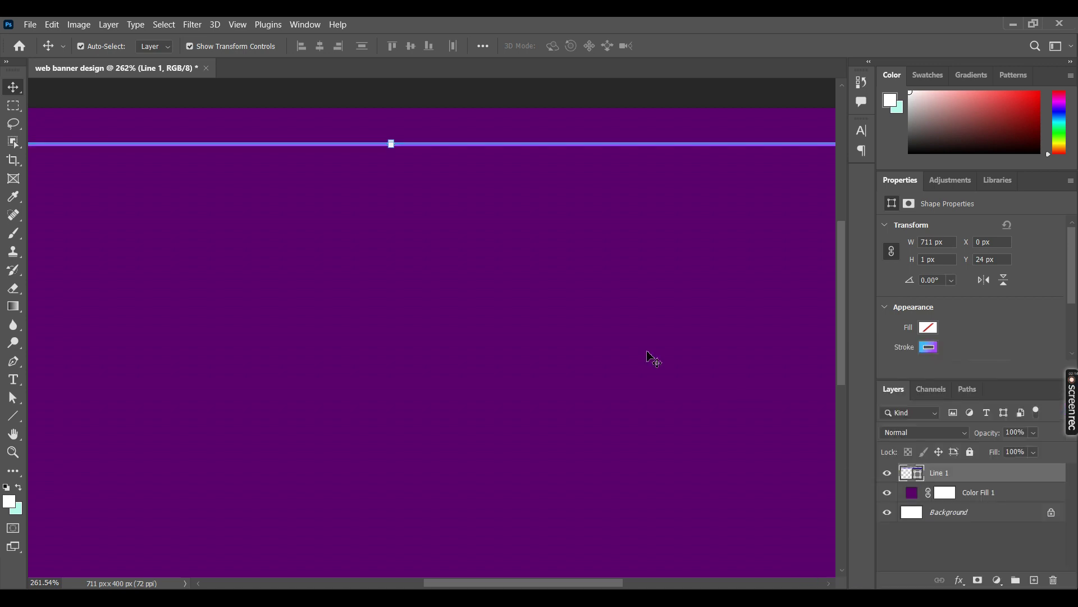
click(650, 357)
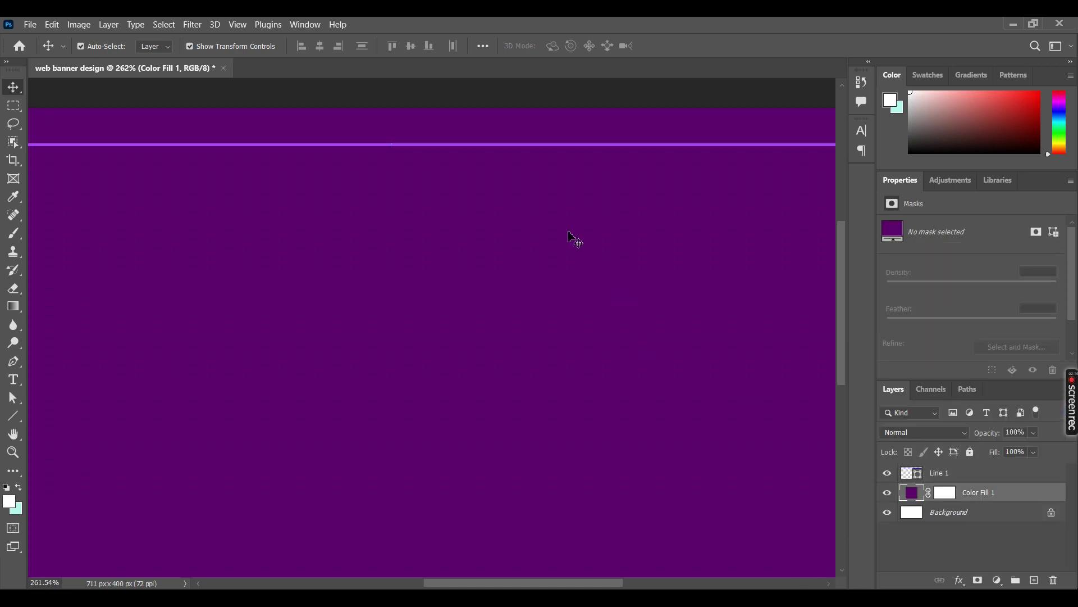
- Switch Line 1's stroke gradient to another style so it shades purple to blue
click(508, 145)
click(930, 347)
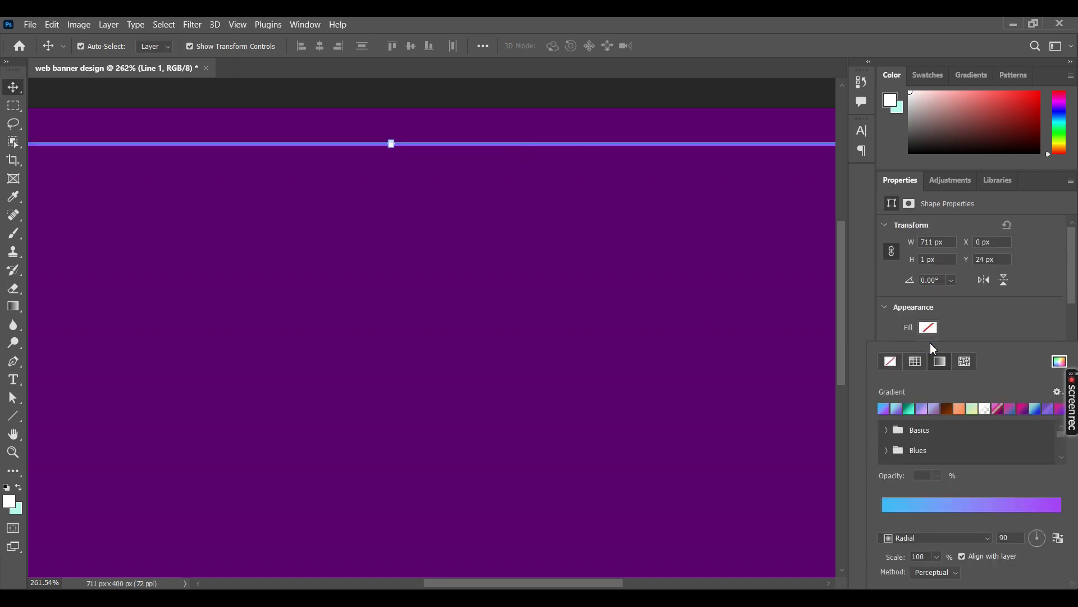
click(920, 538)
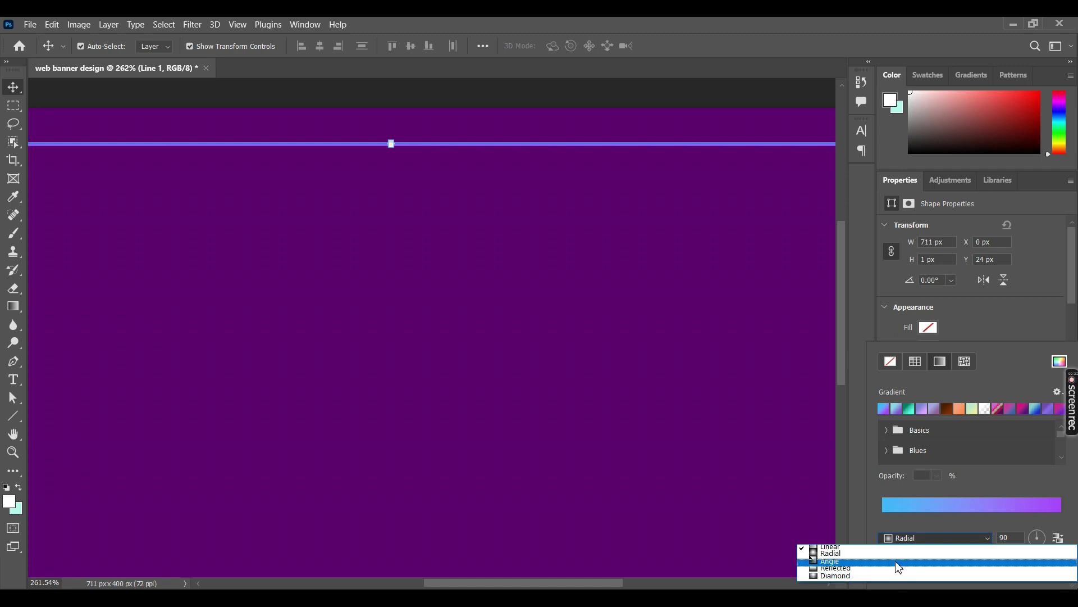
click(896, 568)
click(679, 410)
click(650, 385)
scroll(645, 375, down, 2)
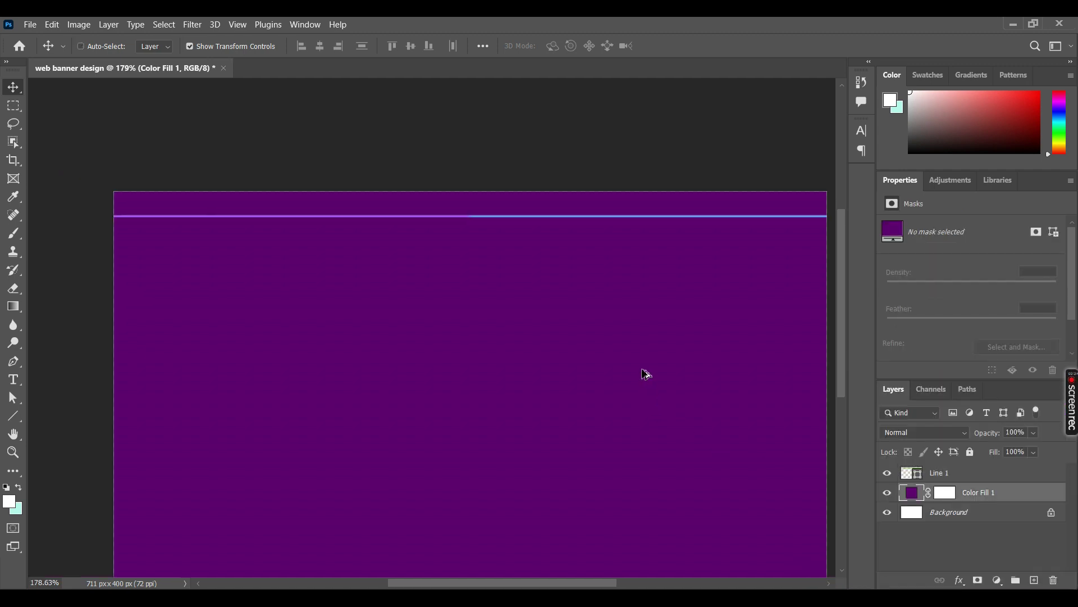
- Alt-drag a duplicate of the top gradient line down to Y 29 px
key(ctrl)
click(611, 217)
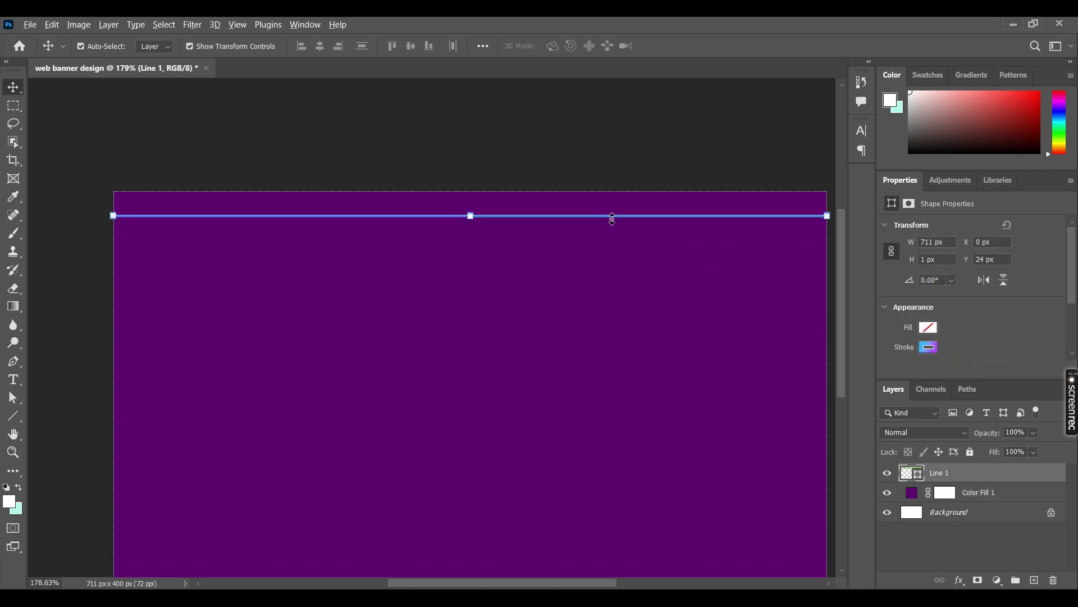
drag(611, 220, 609, 227)
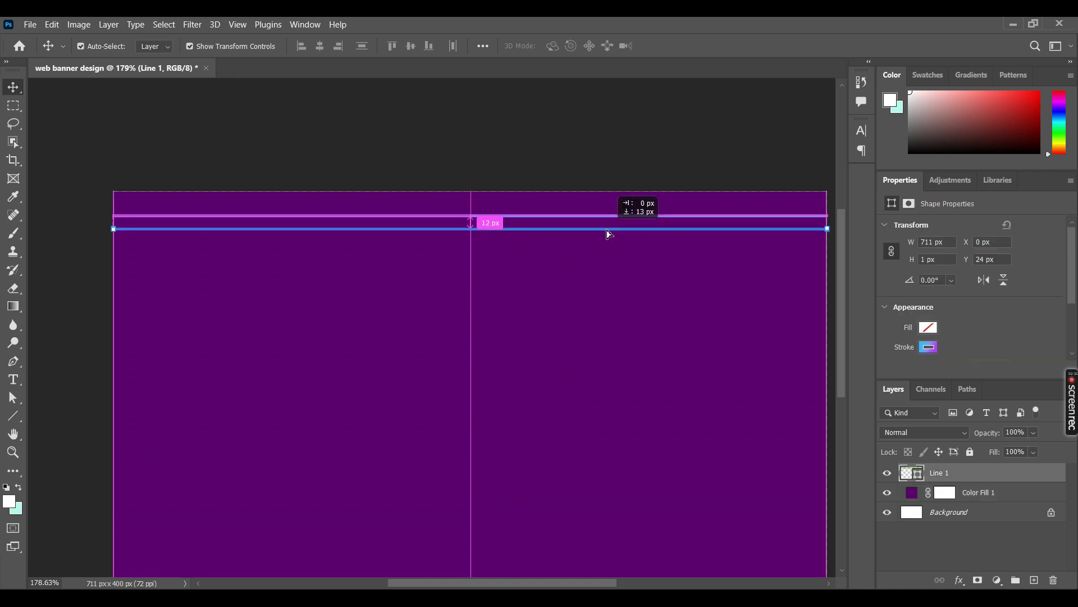
drag(609, 227, 597, 266)
click(597, 242)
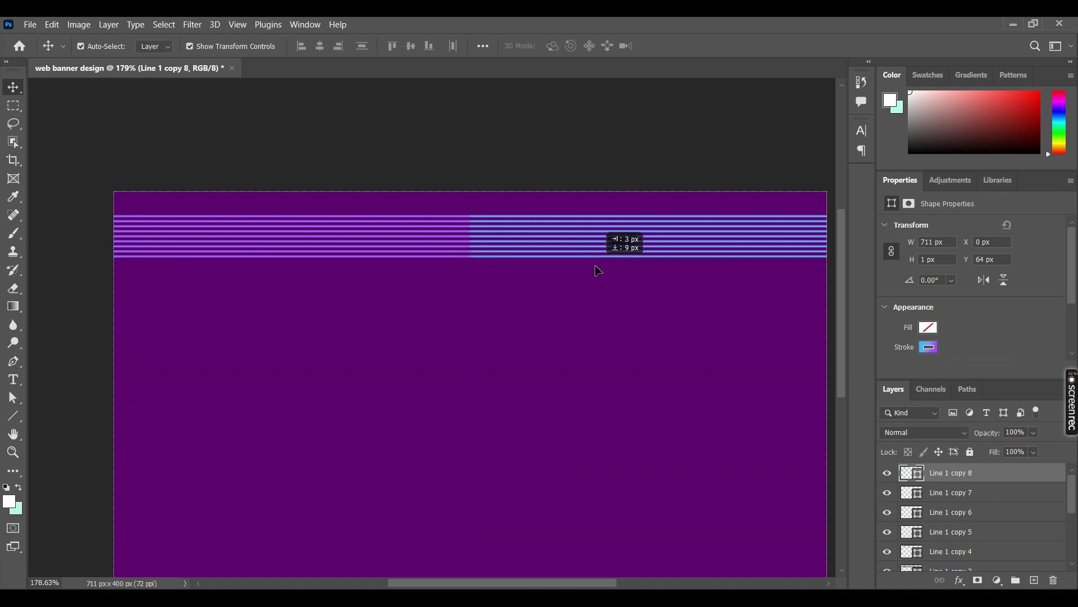
- Keep duplicating the lowest line 5 px lower to extend the stripes to Y 99 px
click(593, 257)
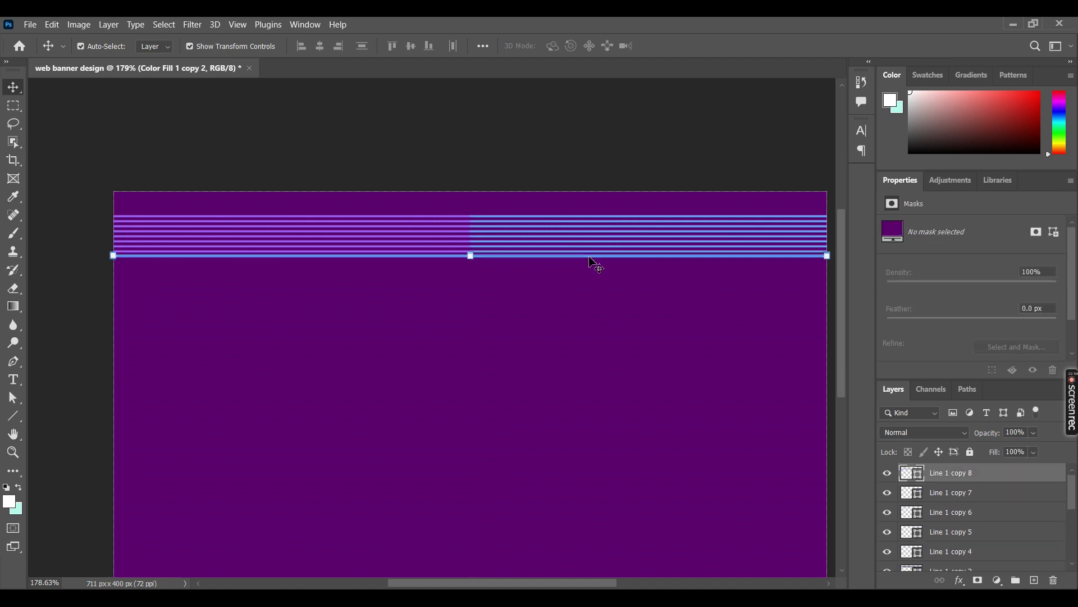
drag(591, 260, 599, 287)
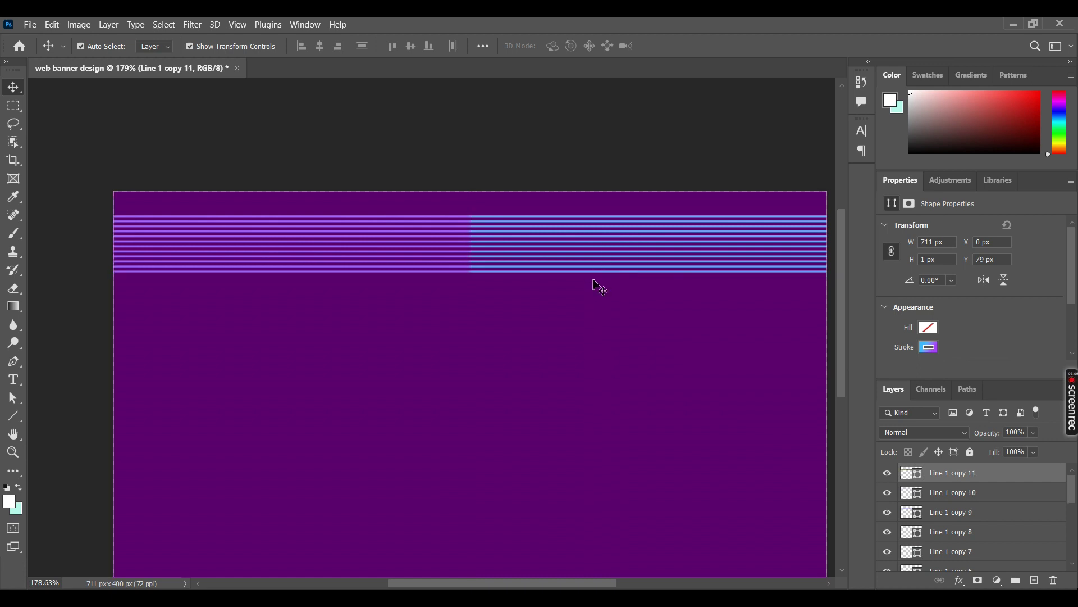
click(598, 286)
drag(593, 278, 591, 281)
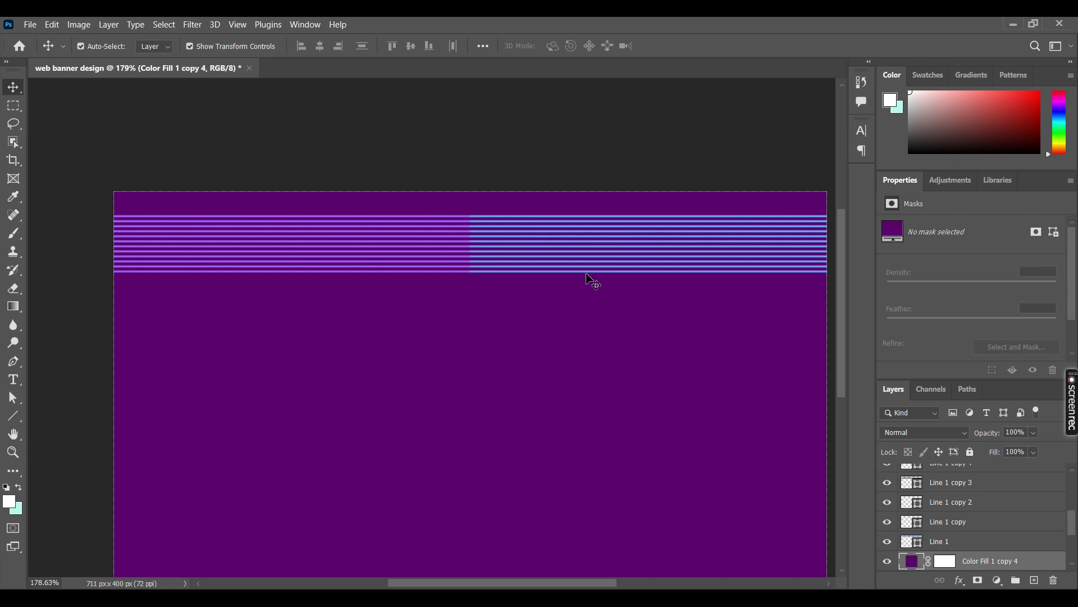
click(587, 273)
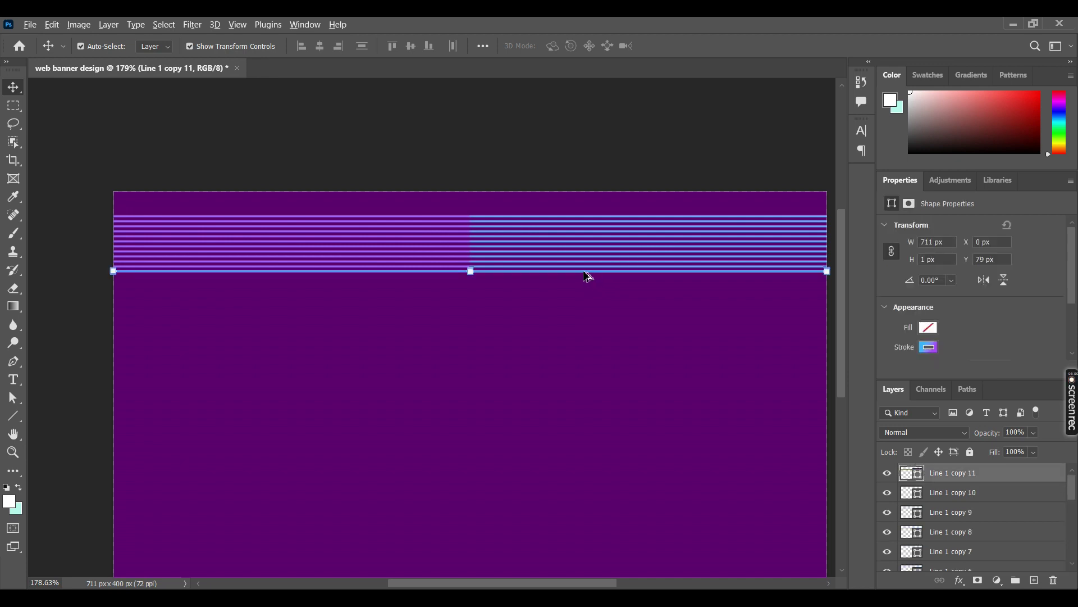
drag(583, 272, 585, 288)
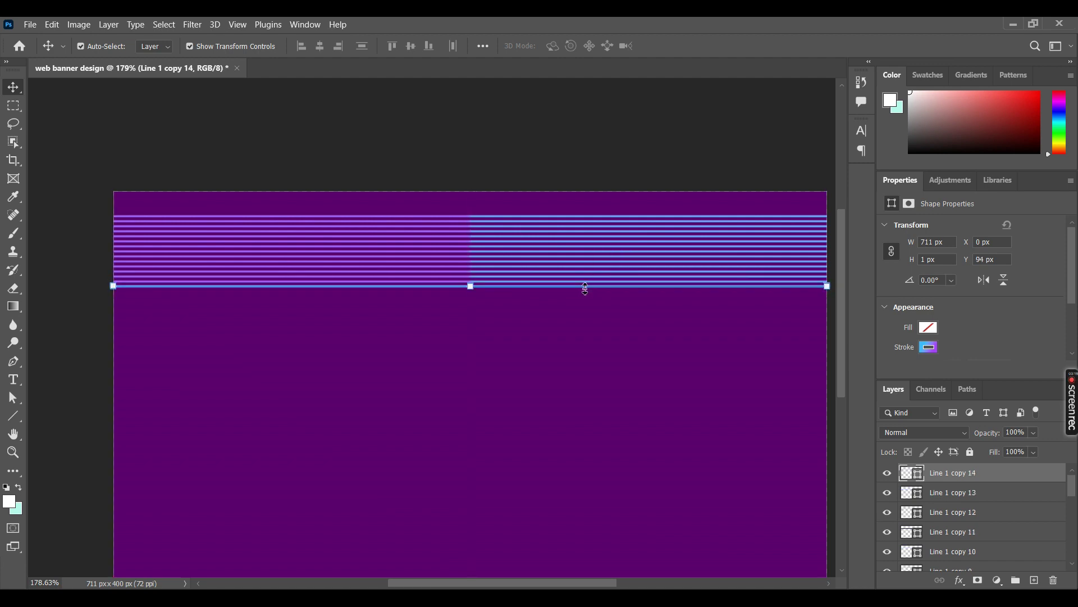
drag(587, 290, 581, 298)
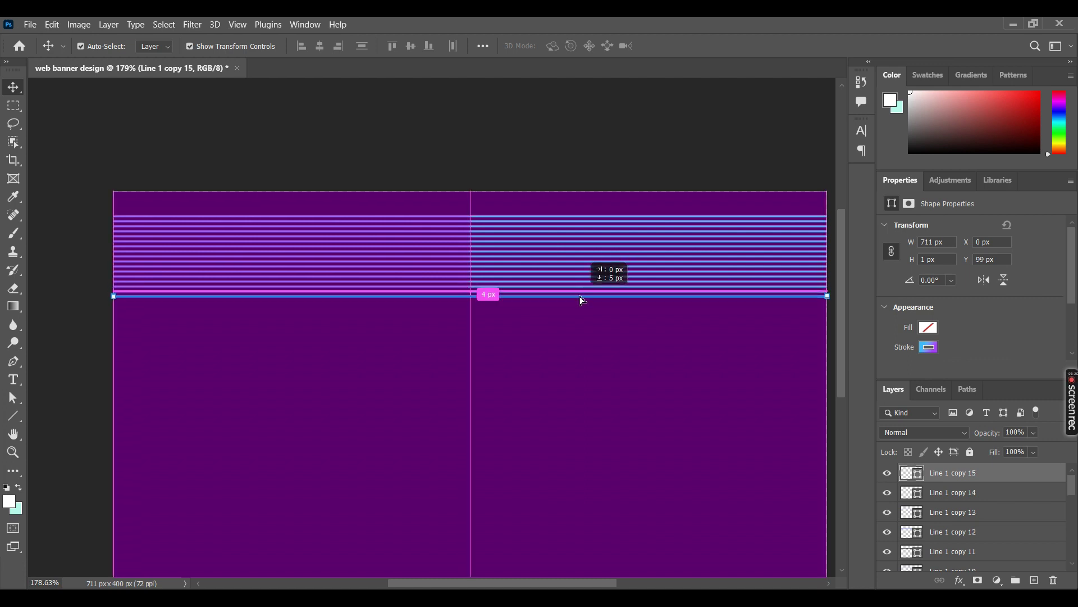
click(618, 342)
scroll(594, 211, up, 5)
- Select only the Line 1 copy layer among the stripes
ctrl+click(423, 231)
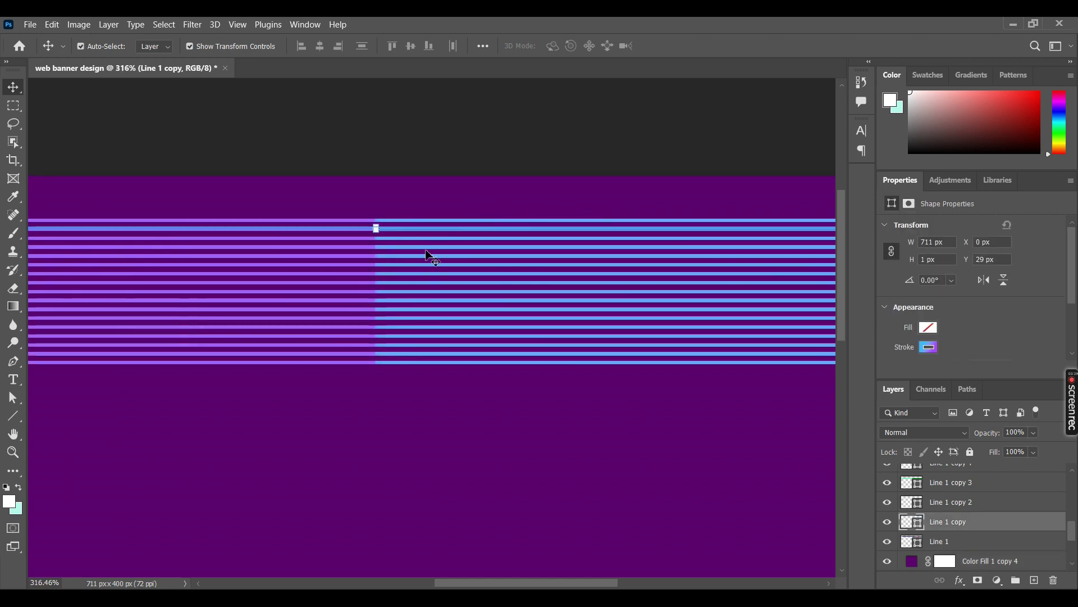
shift+click(433, 249)
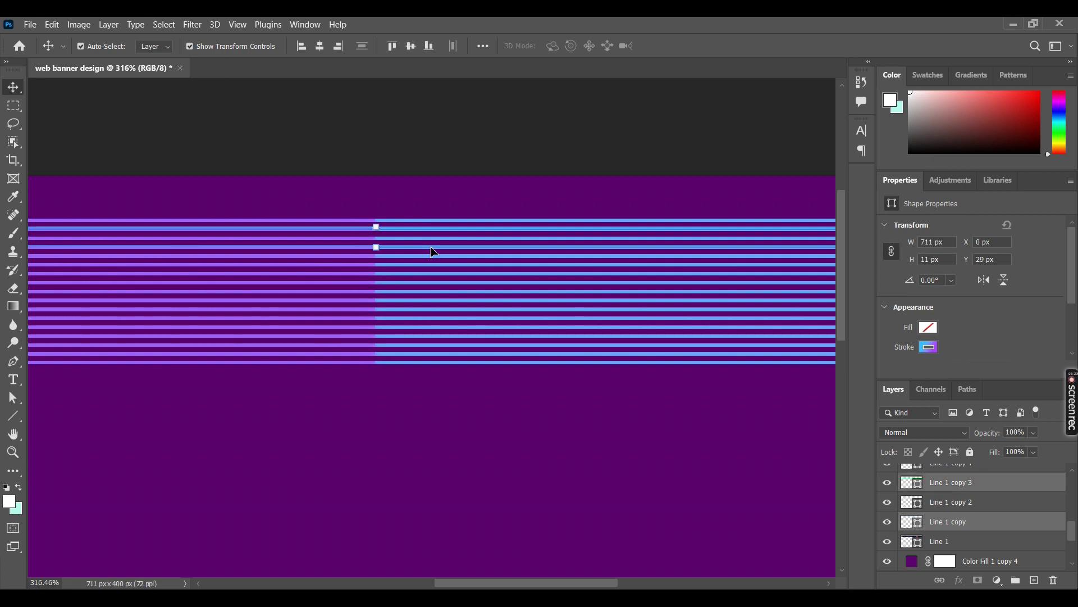
right_click(431, 248)
click(401, 230)
click(417, 232)
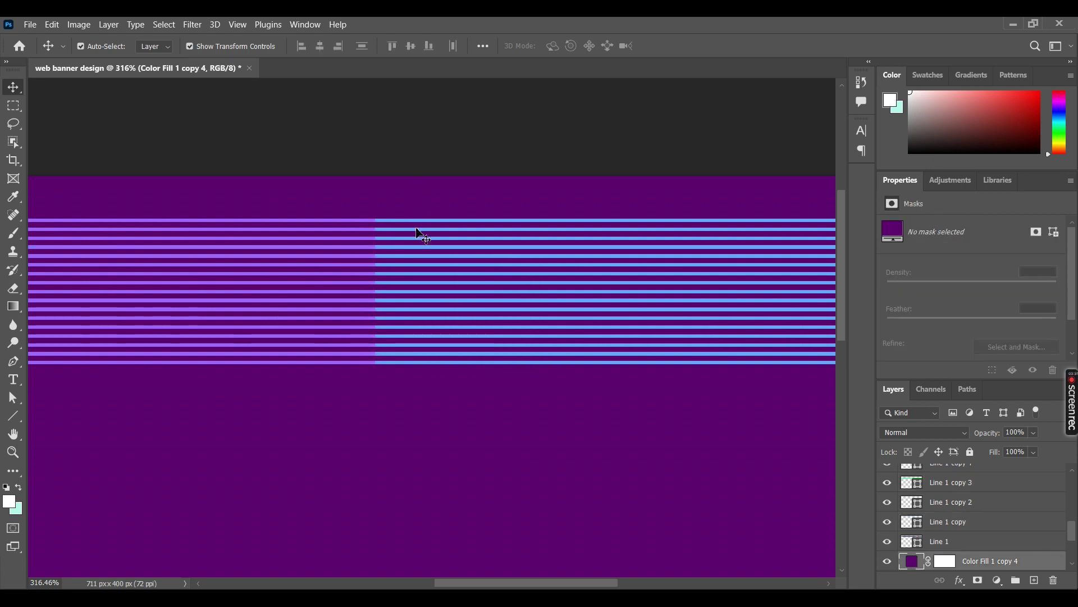
click(423, 231)
right_click(422, 231)
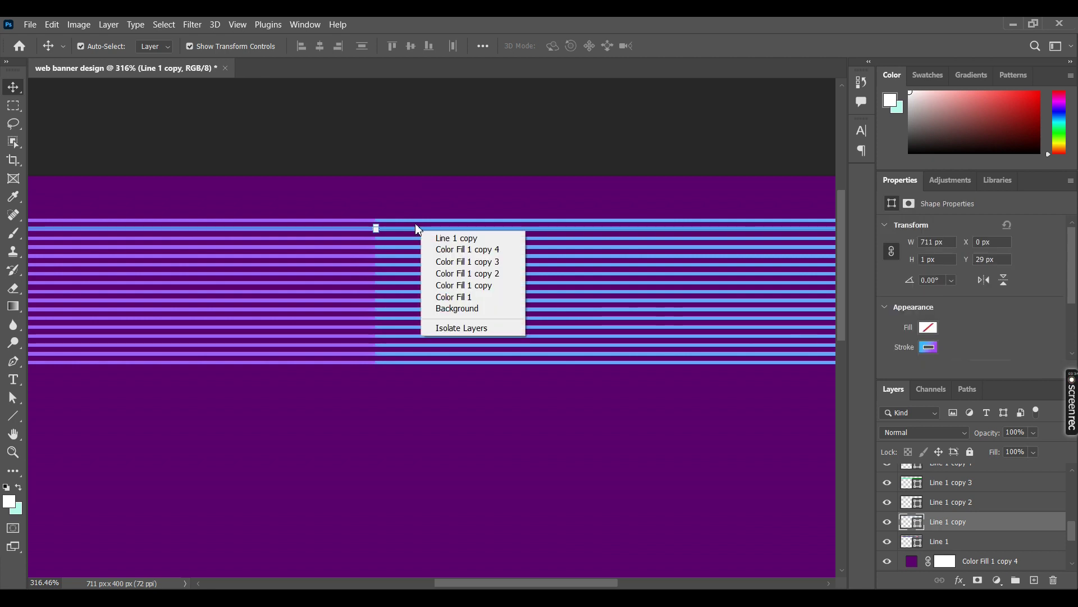
click(414, 227)
- Flip Line 1 copy vertically with Free Transform and apply it
key(ctrl+t)
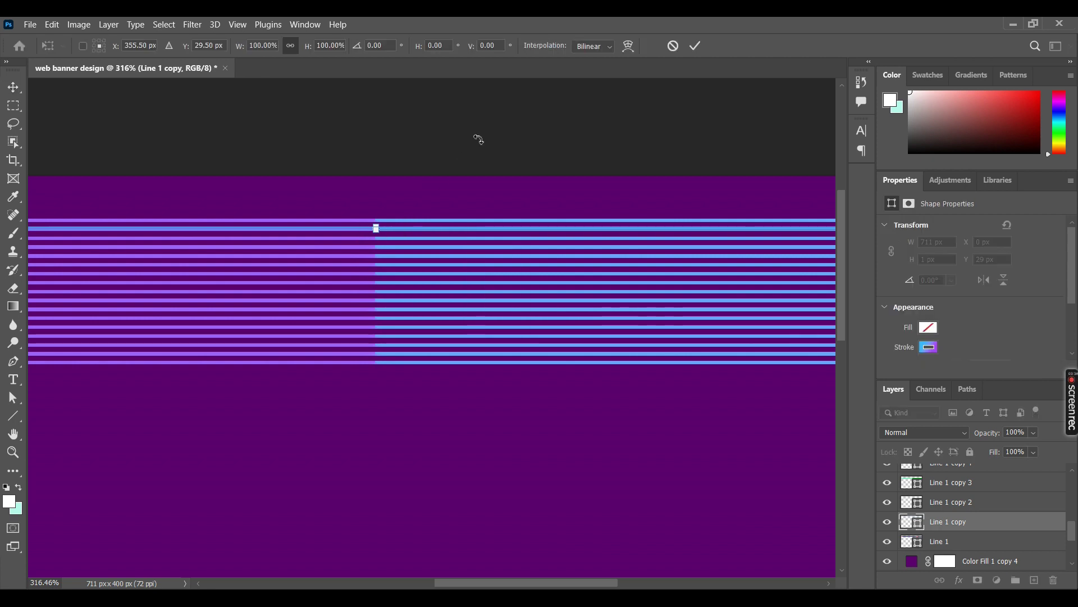
right_click(427, 228)
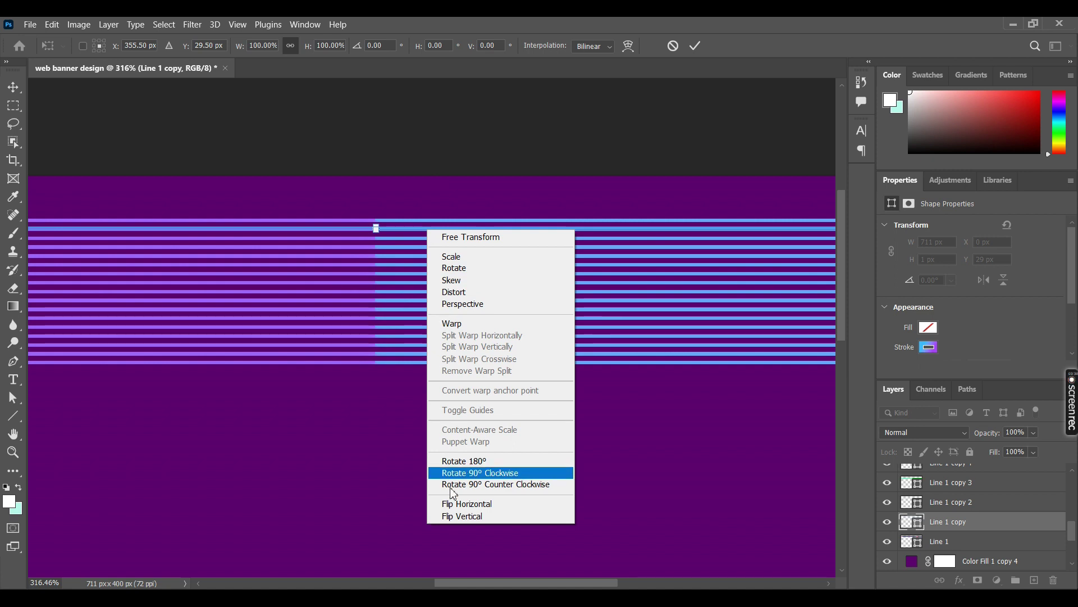
click(474, 517)
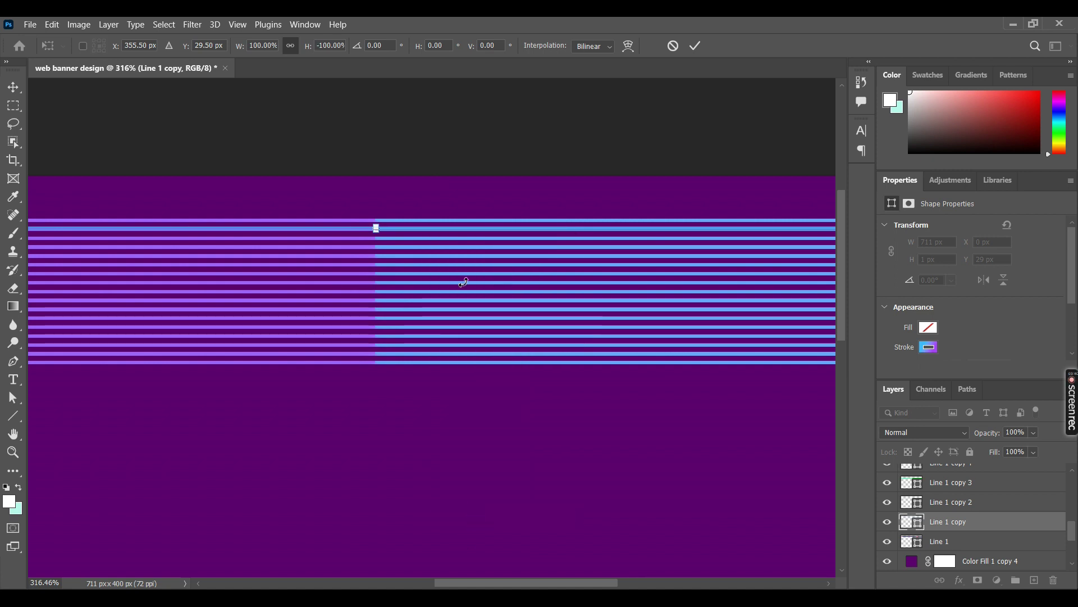
click(696, 46)
click(609, 137)
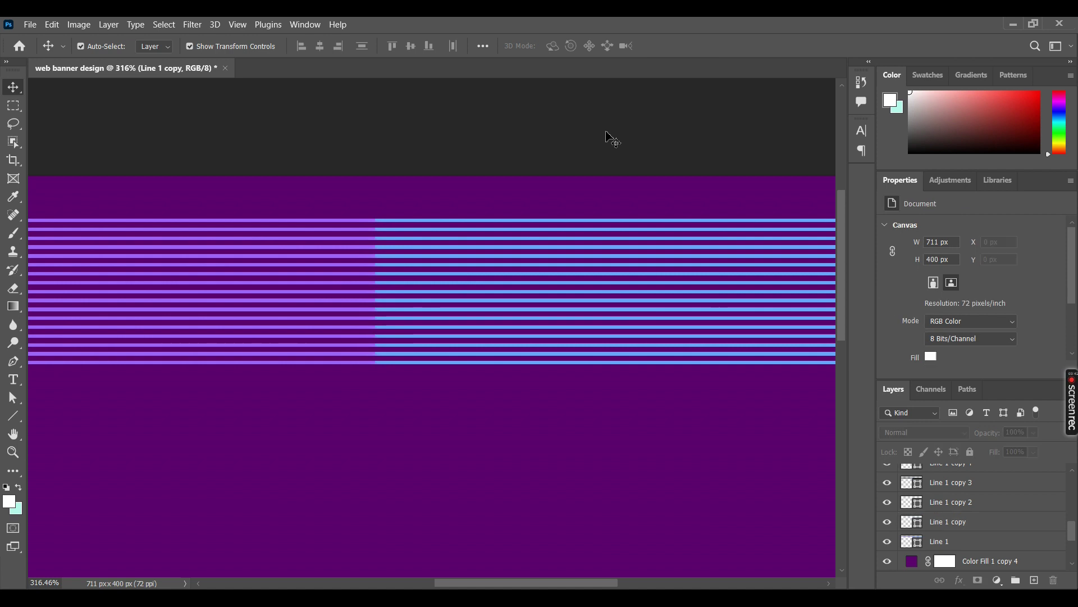
click(482, 229)
right_click(482, 229)
key(Escape)
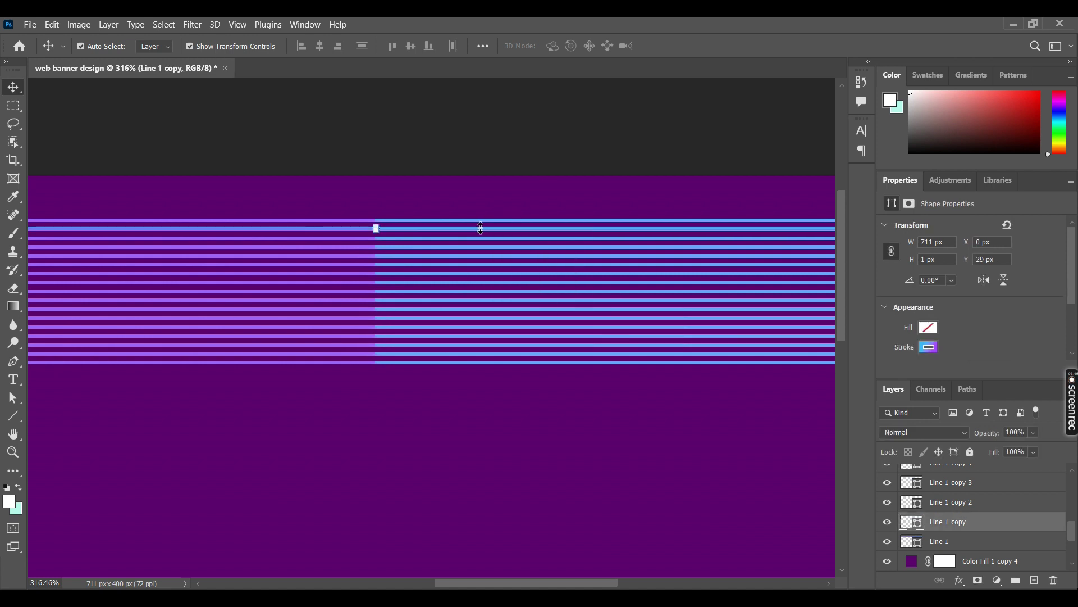
- Rotate Line 1 copy to -180° in Free Transform and commit
key(ctrl+t)
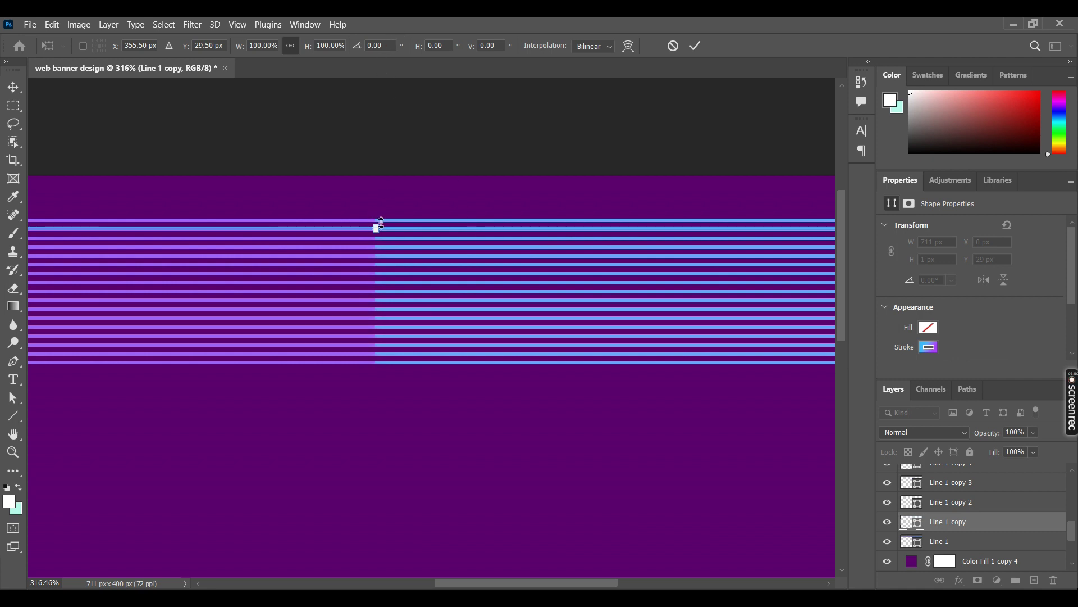
scroll(458, 237, down, 3)
scroll(457, 237, down, 2)
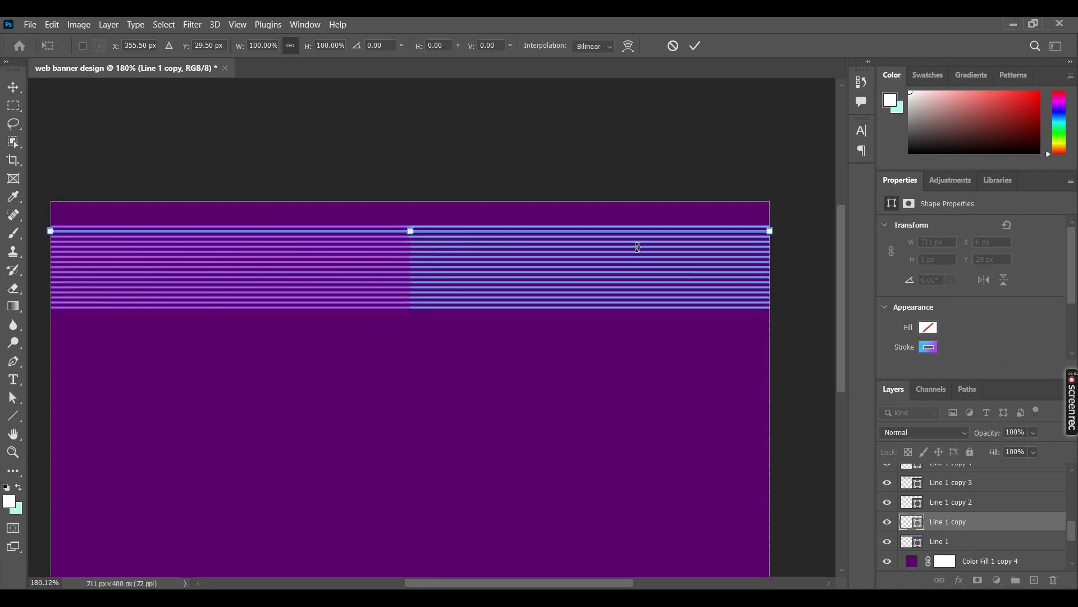
mouse_move(782, 235)
mouse_down()
mouse_move(230, 243)
mouse_move(224, 229)
mouse_up()
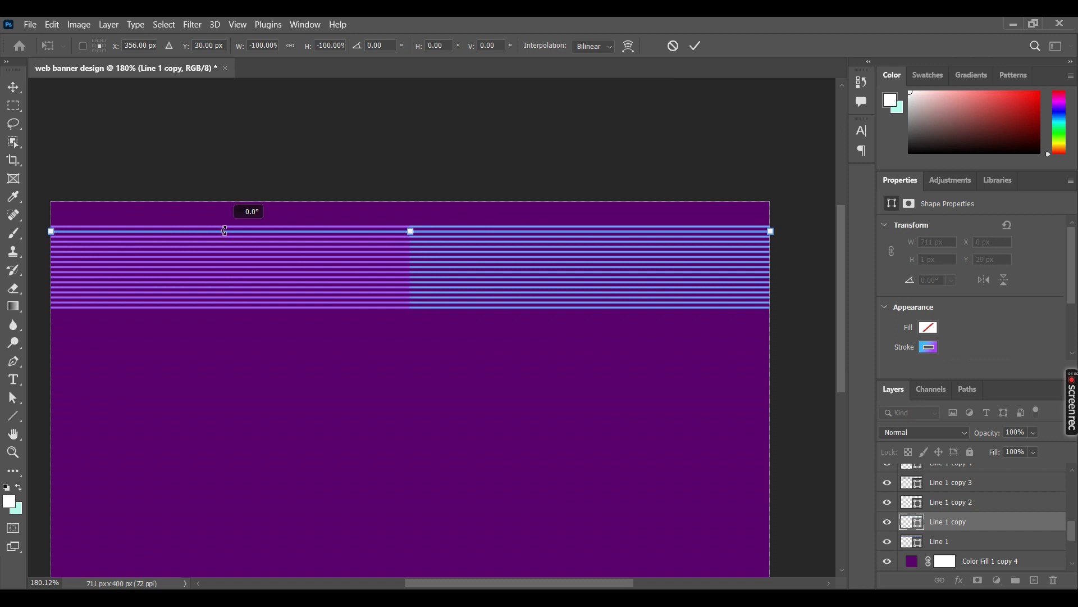
drag(224, 230, 224, 230)
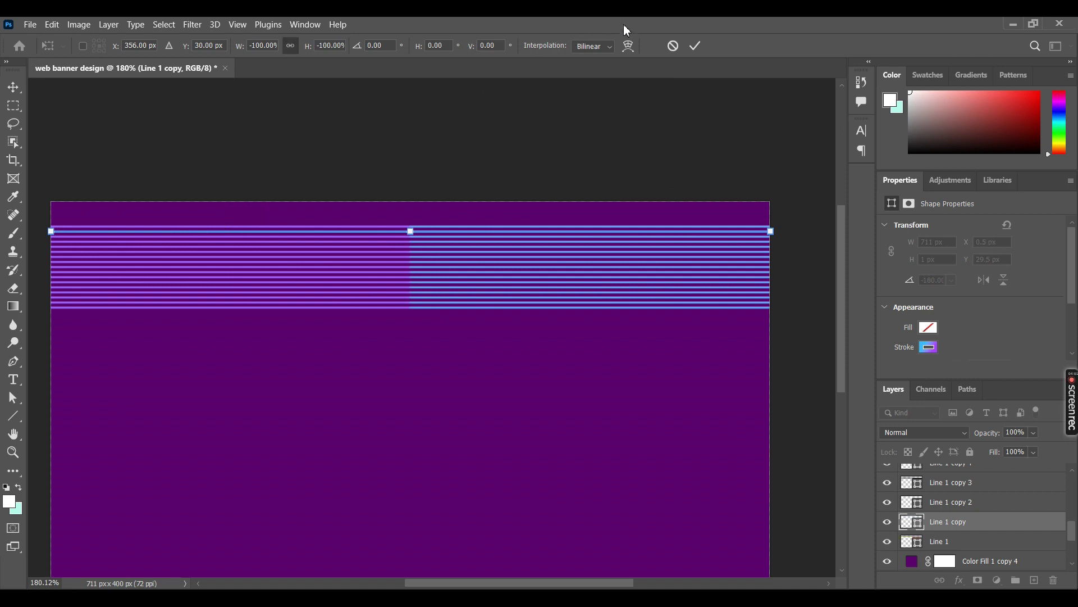
click(696, 45)
- Rotate the top line by exactly -180° via the angle field, leaving it level at Y 29.5 px
click(686, 137)
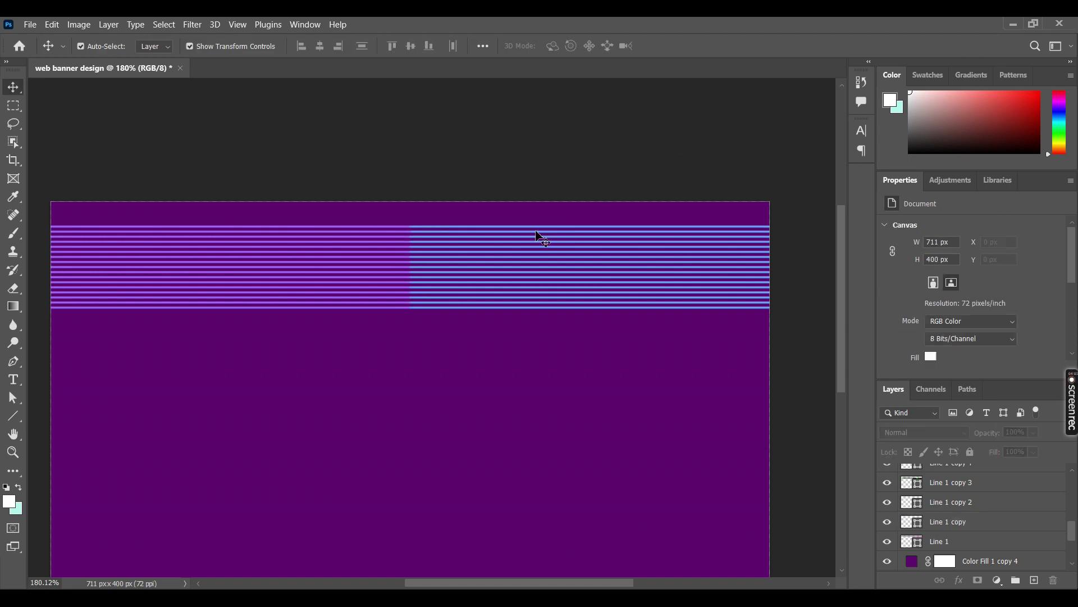
click(512, 231)
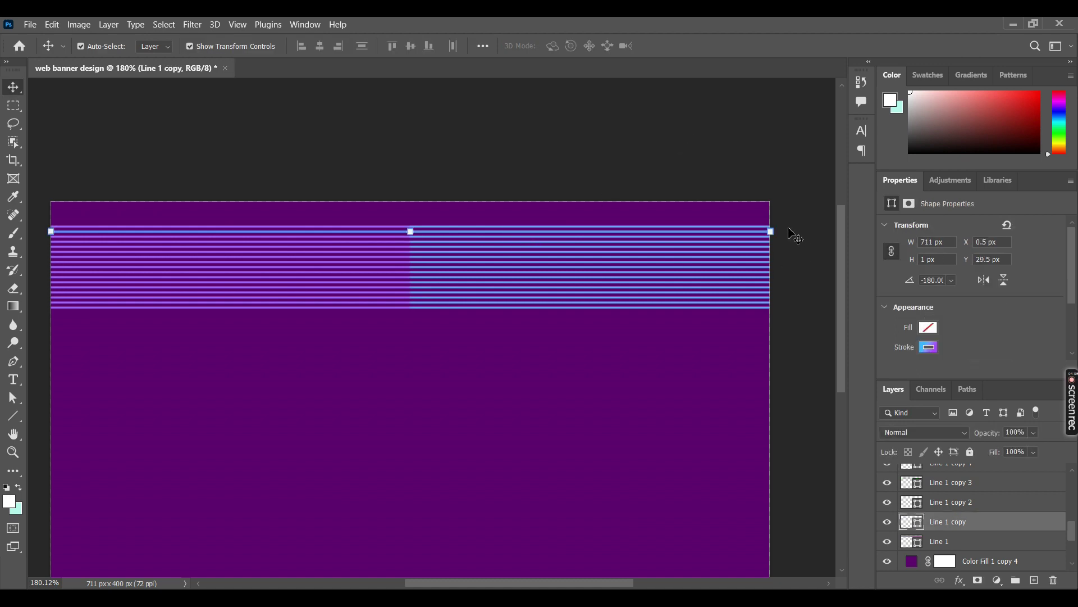
drag(794, 236, 392, 275)
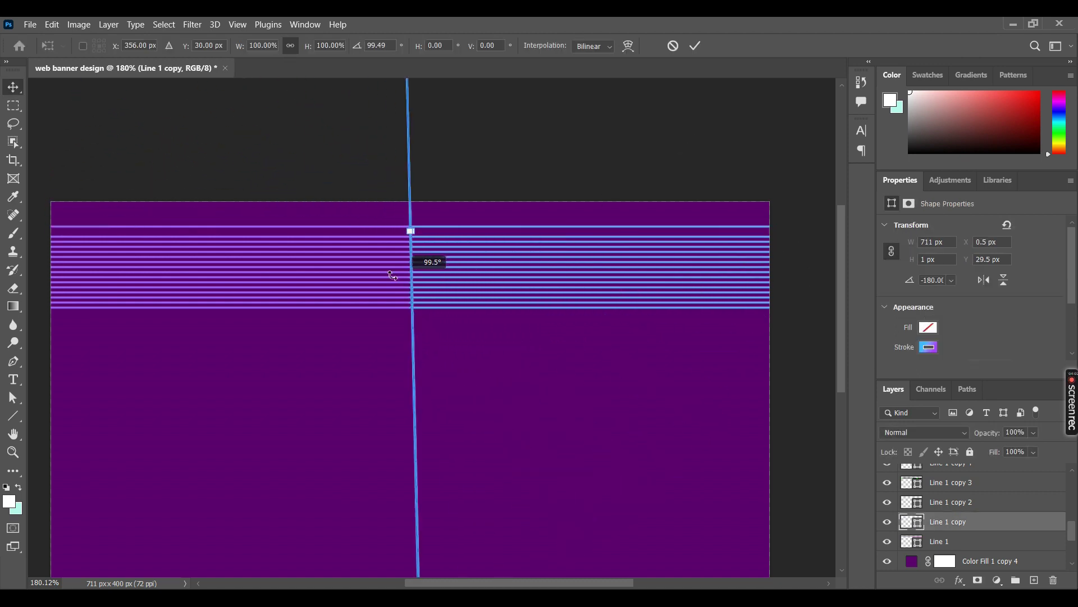
drag(393, 275, 344, 221)
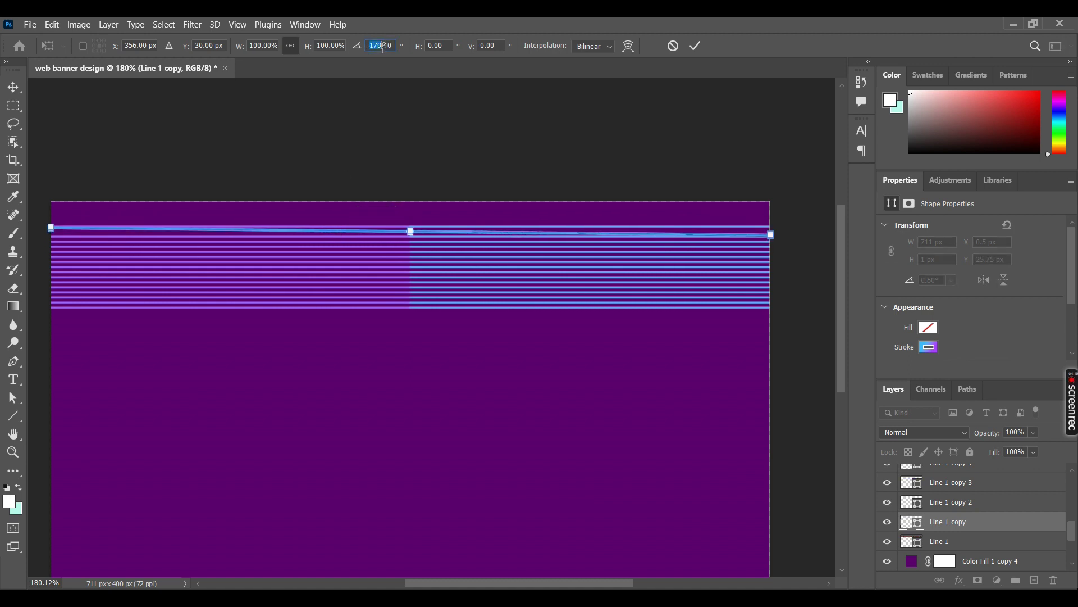
text(-180)
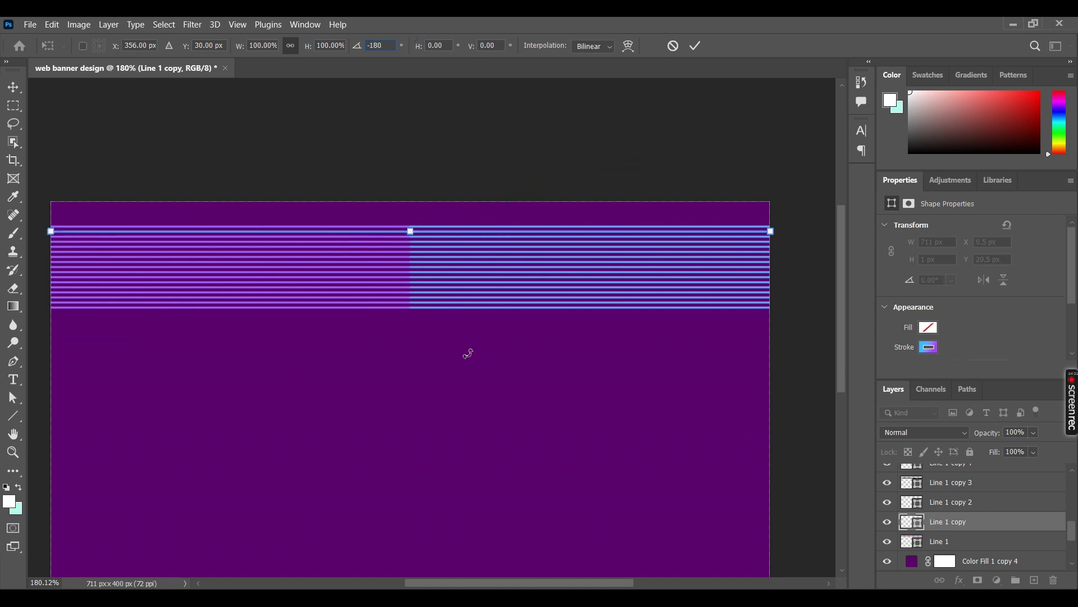
click(677, 115)
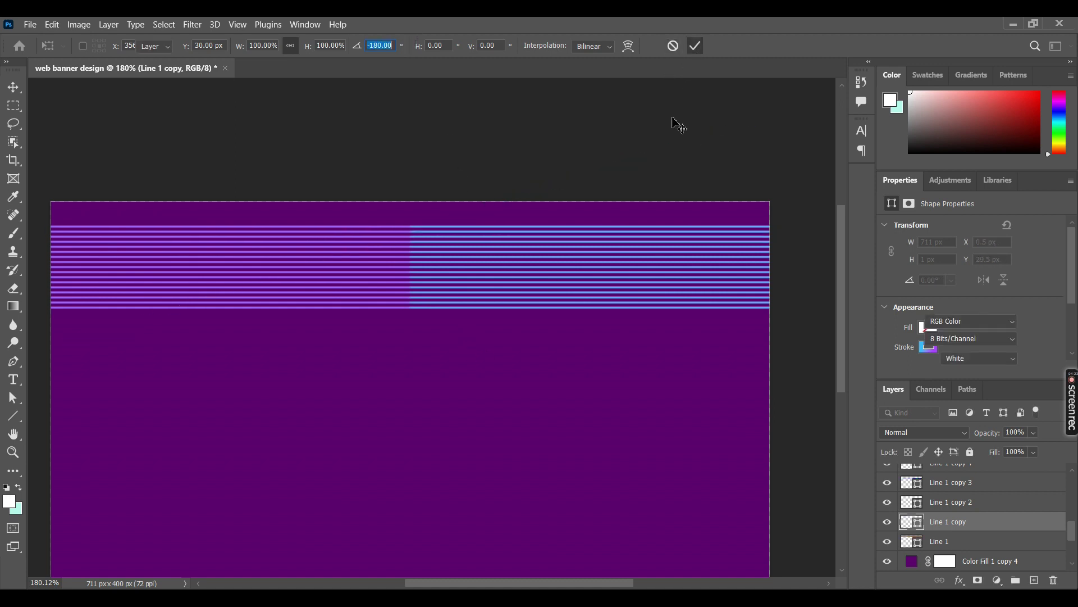
click(556, 231)
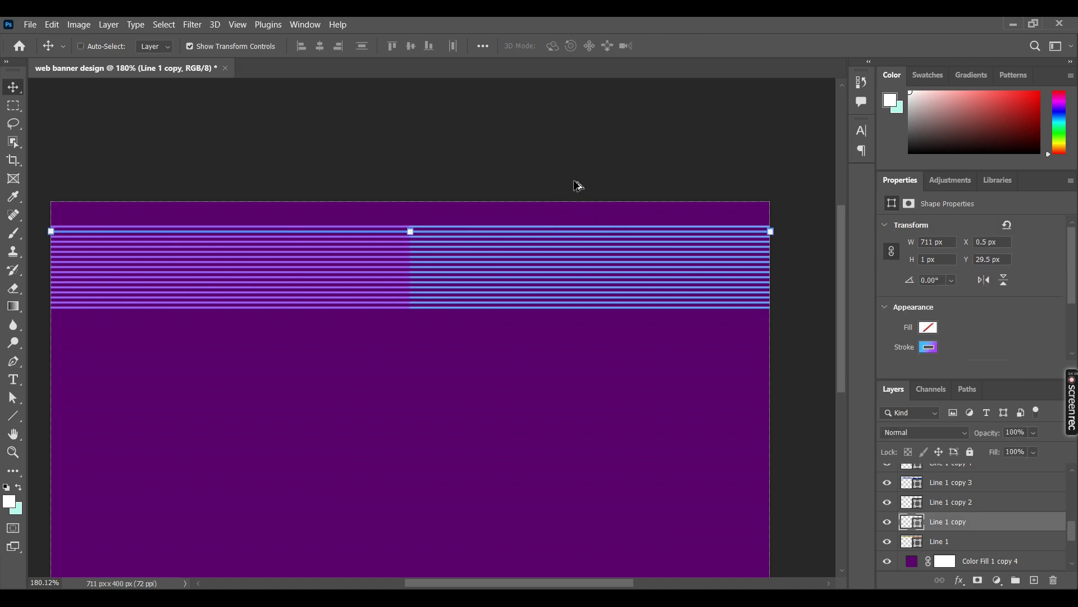
- Select Line 1 copy and Line 1 copy 3 and nudge copy 3 about 20 px lower
scroll(579, 186, up, 3)
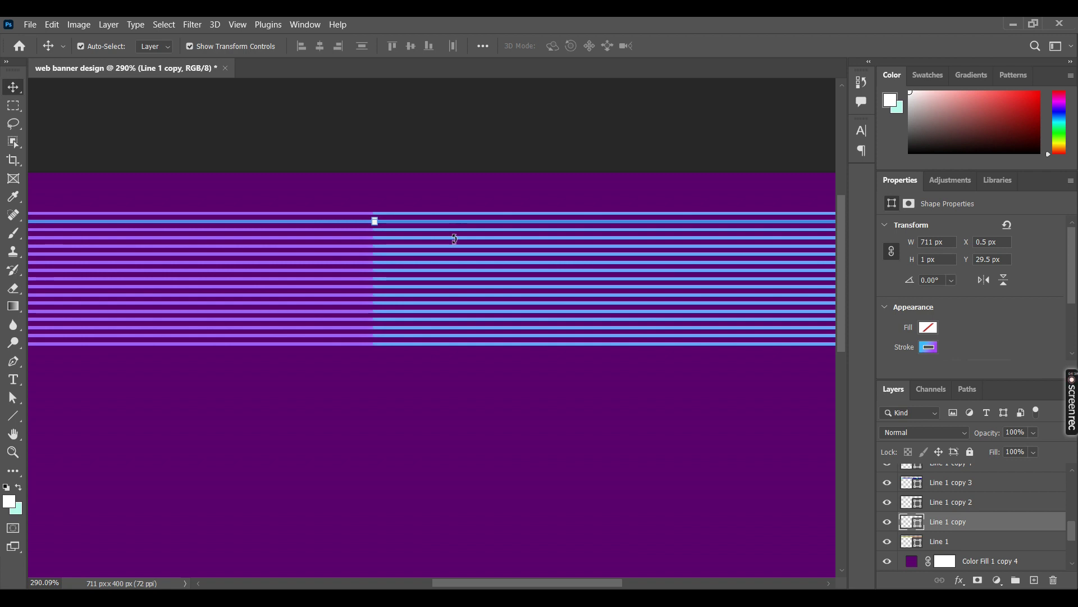
shift+click(458, 253)
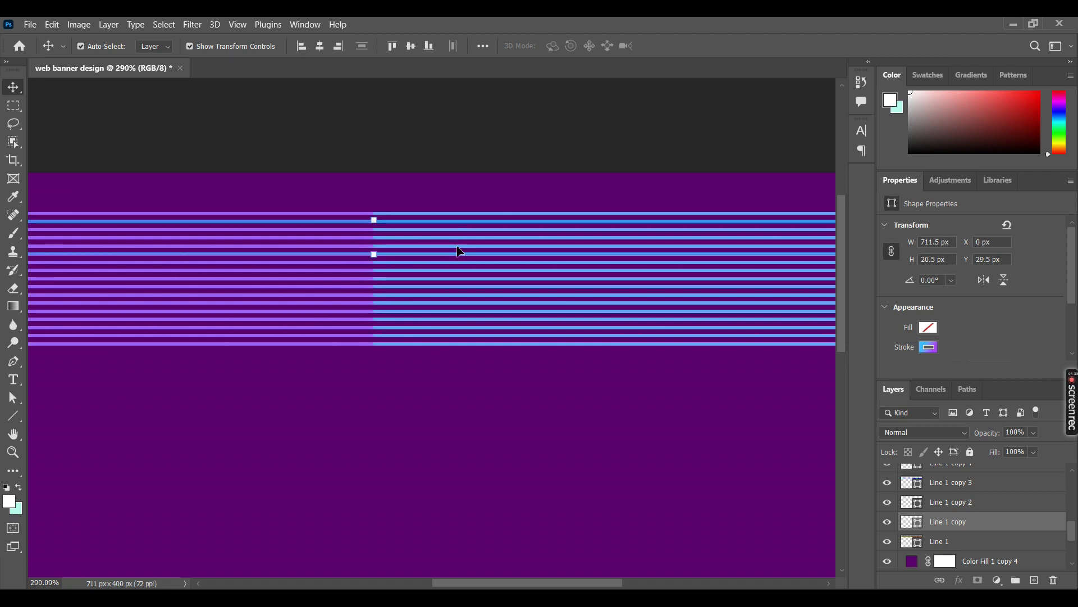
shift+click(458, 246)
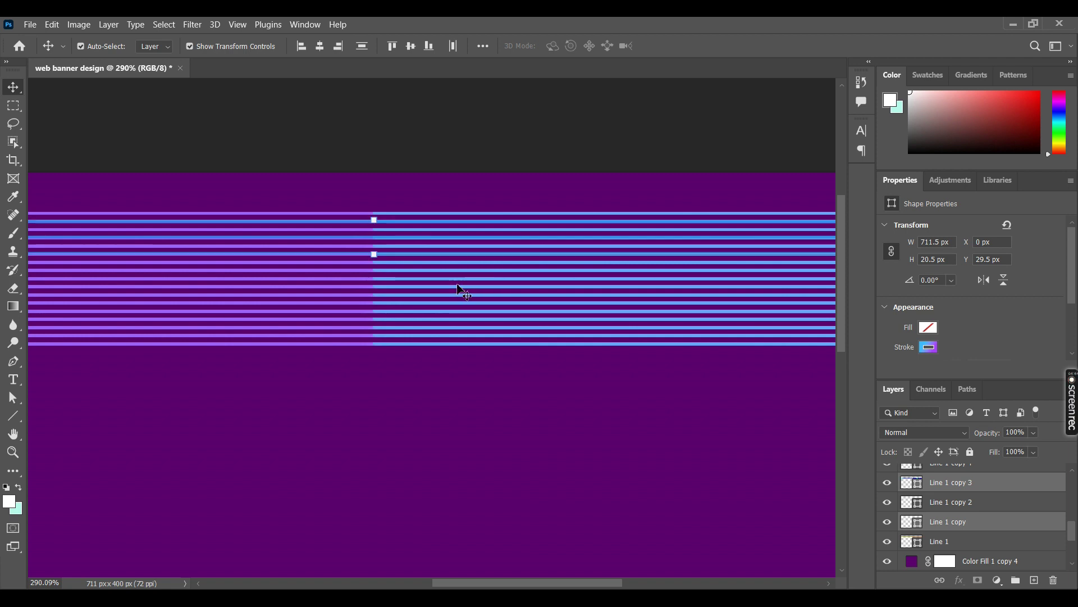
key(shift+Down)
key(shift+Down)
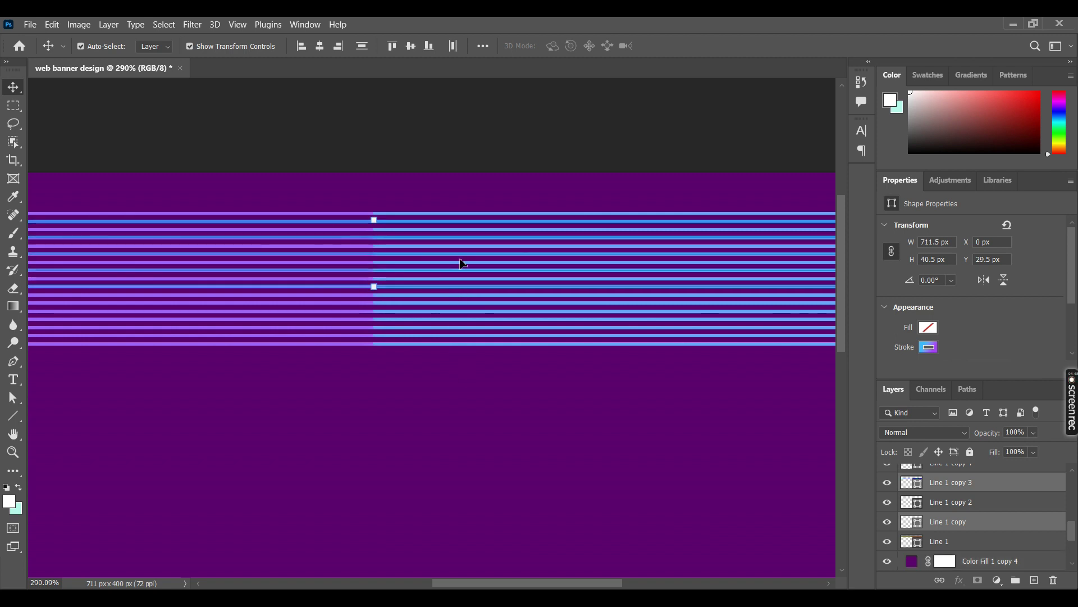
- Reverse the two selected lines' stroke gradient: purple stop at 0%, cyan stop at 100%
click(929, 347)
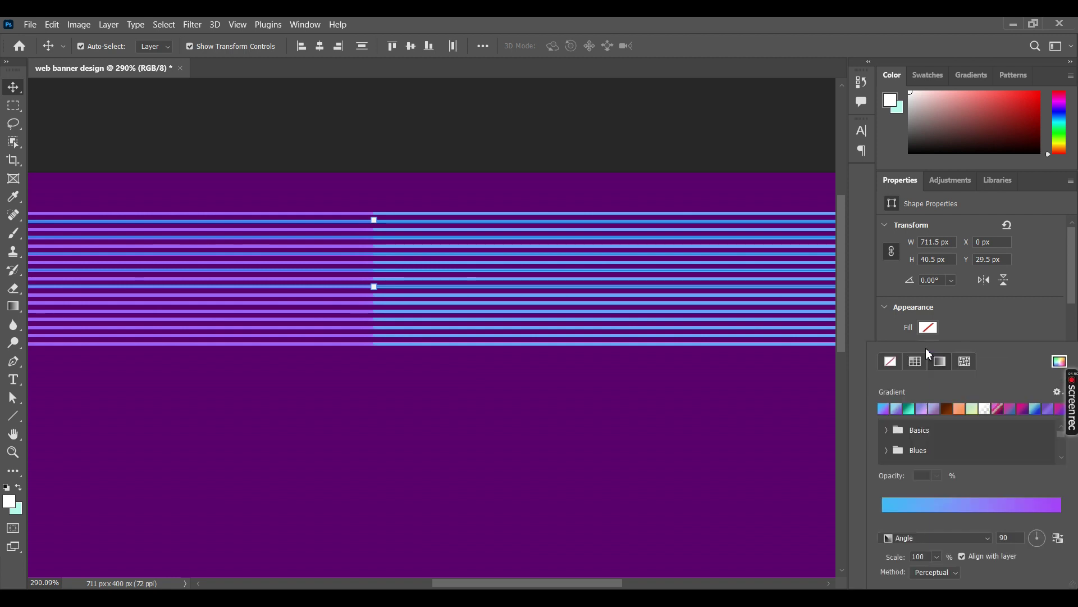
click(932, 503)
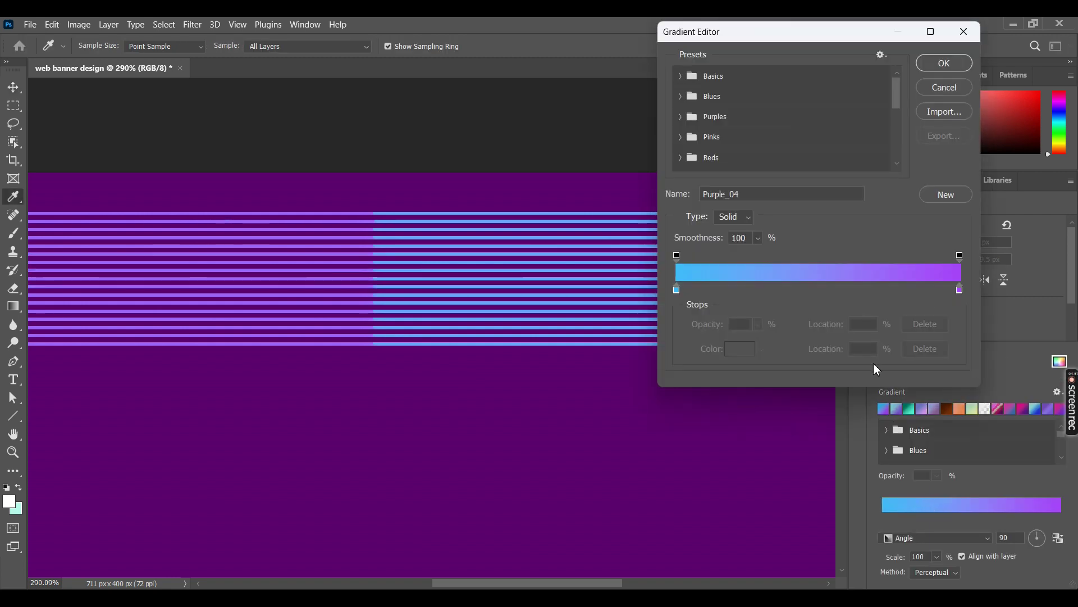
drag(677, 289, 817, 290)
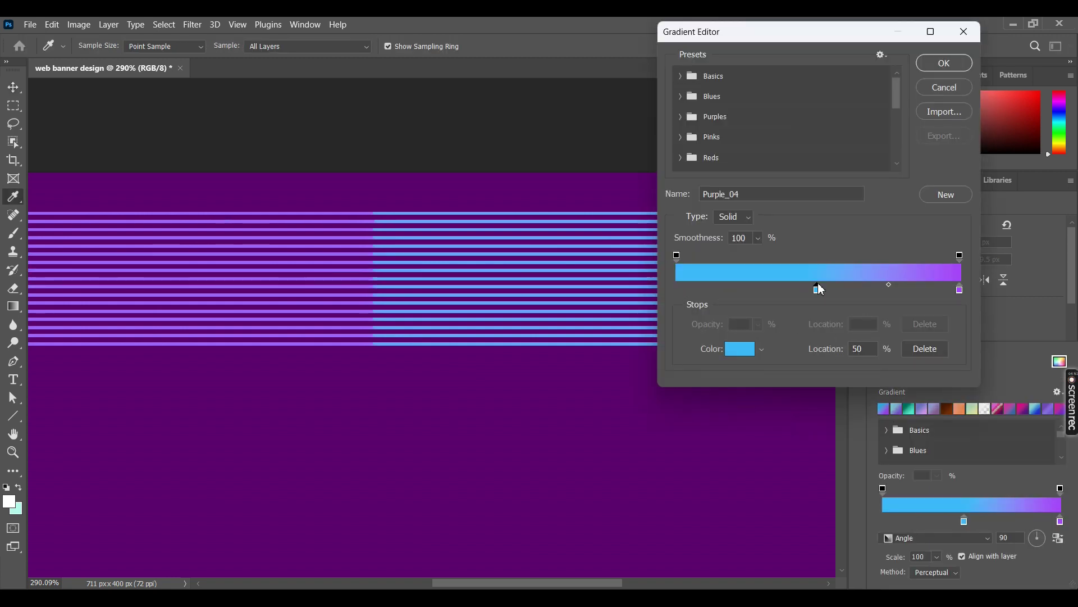
drag(960, 290, 677, 289)
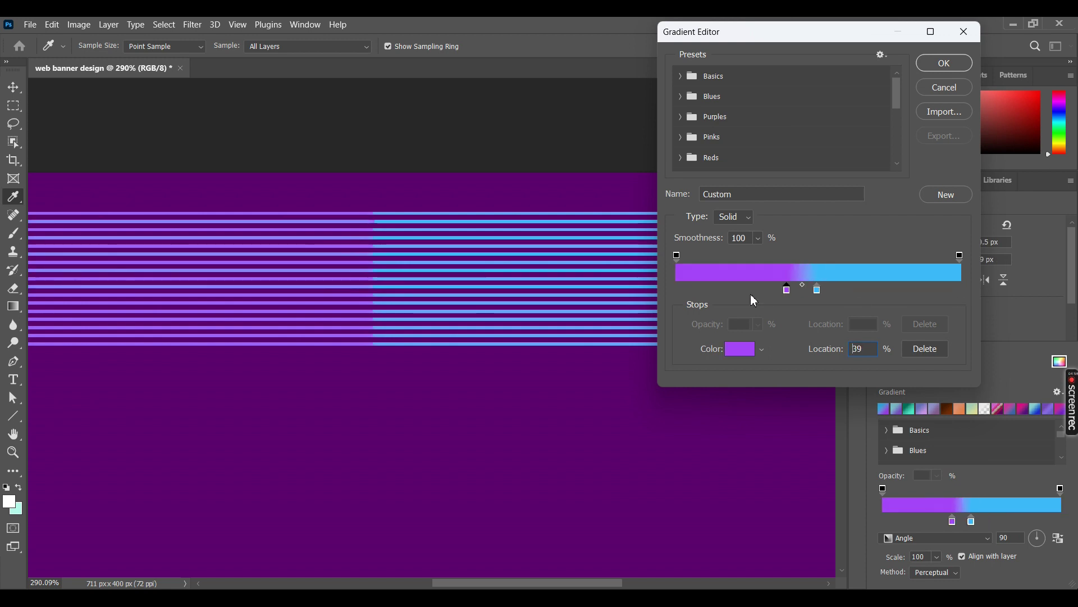
drag(817, 289, 971, 289)
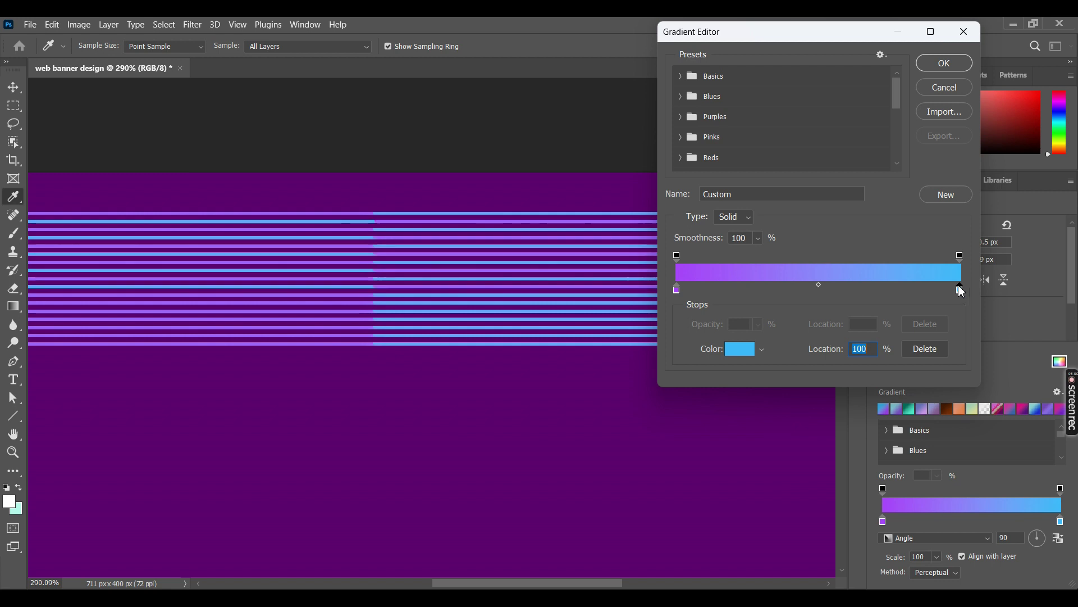
click(951, 70)
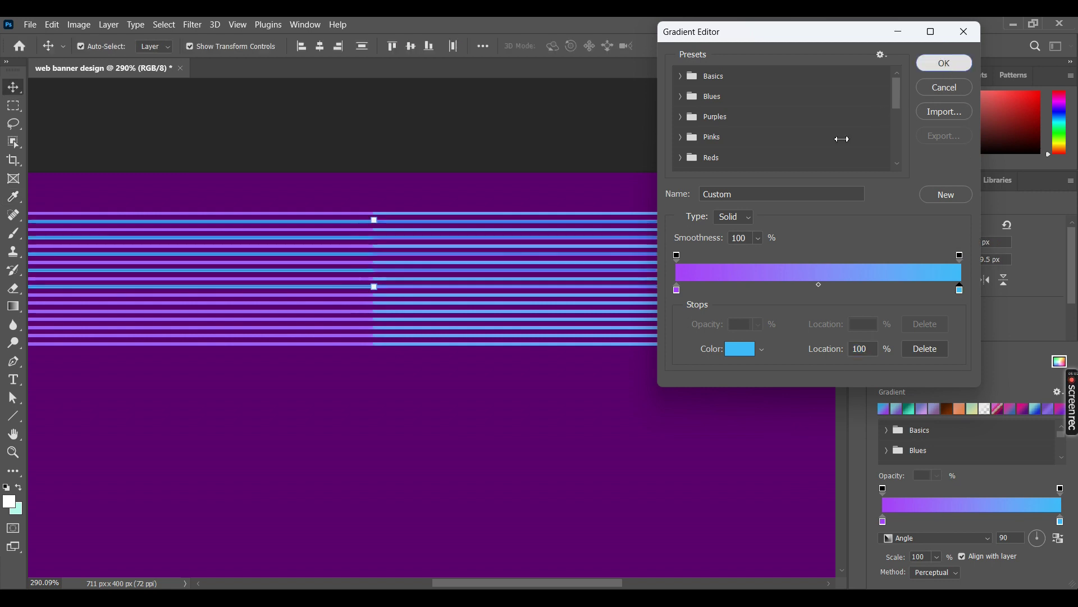
key(v)
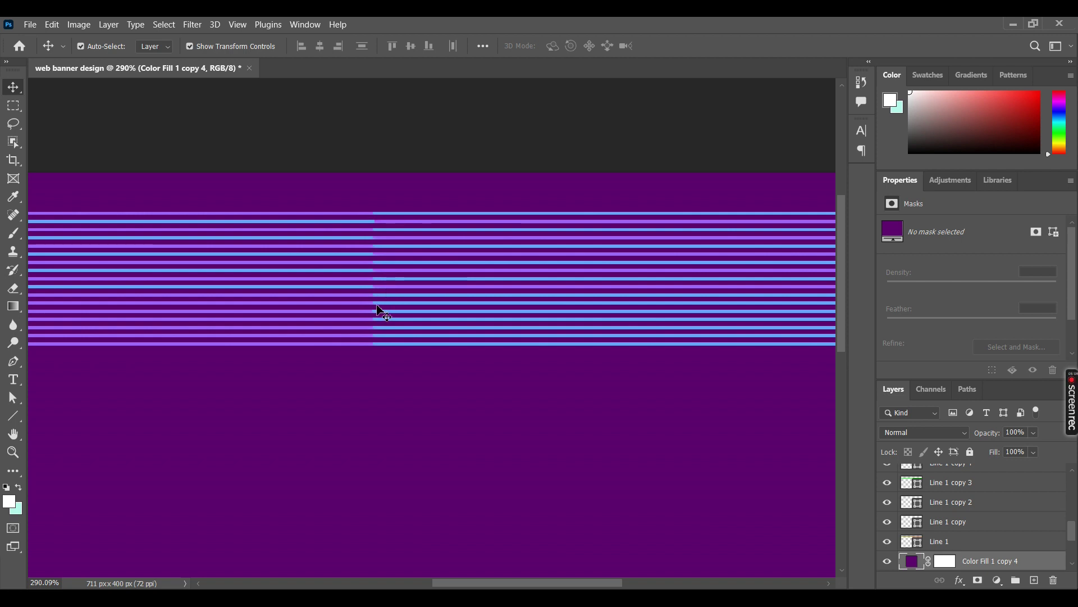
- Select Line 1 copy 11 and the line below it on the canvas
click(377, 309)
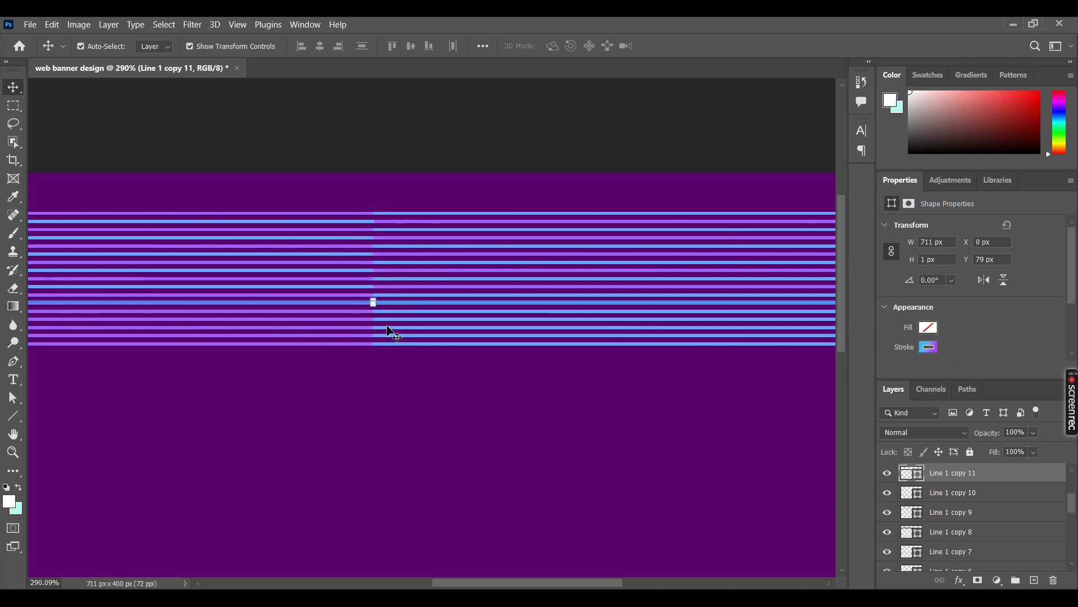
shift+click(386, 327)
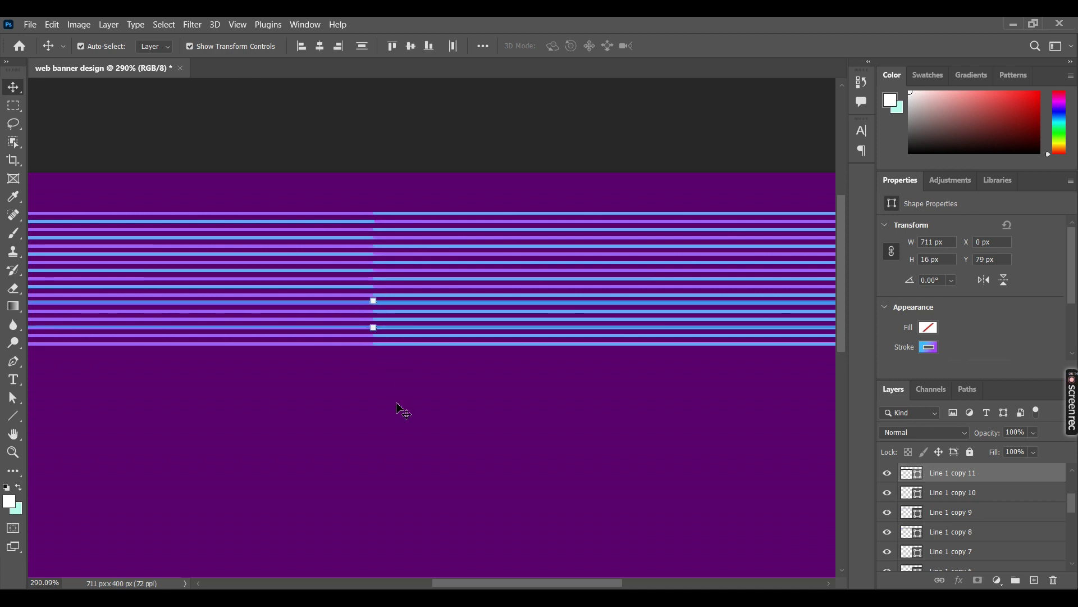
key(ctrl+t)
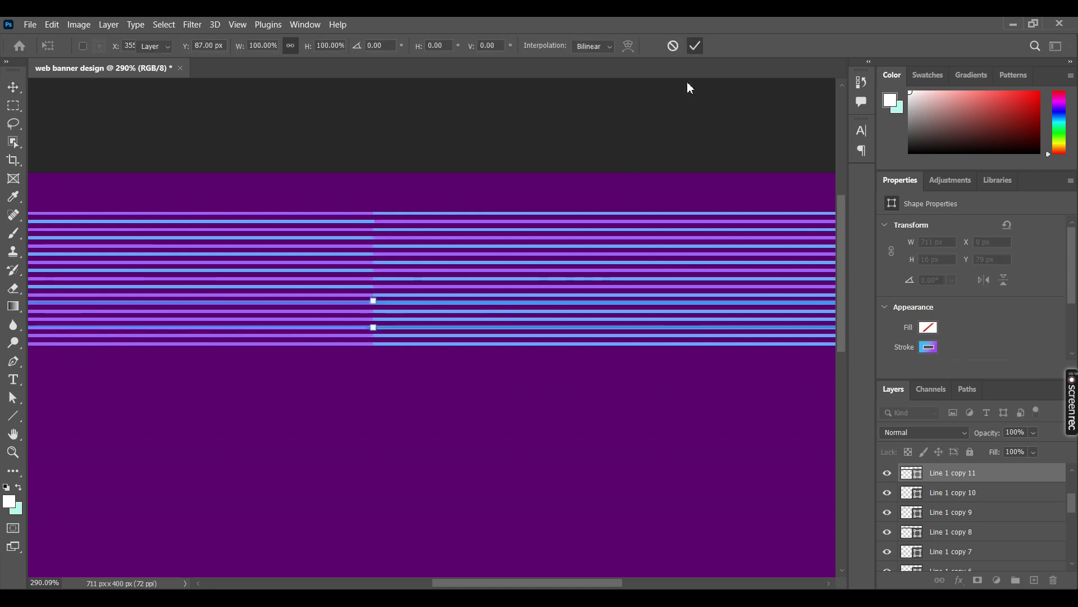
key(Return)
click(385, 344)
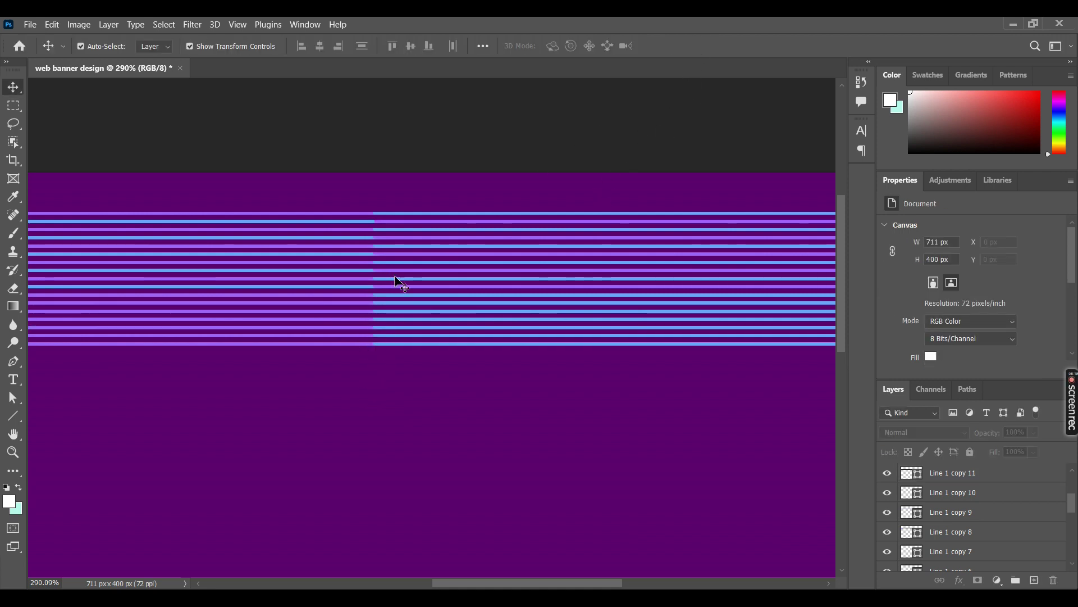
click(387, 306)
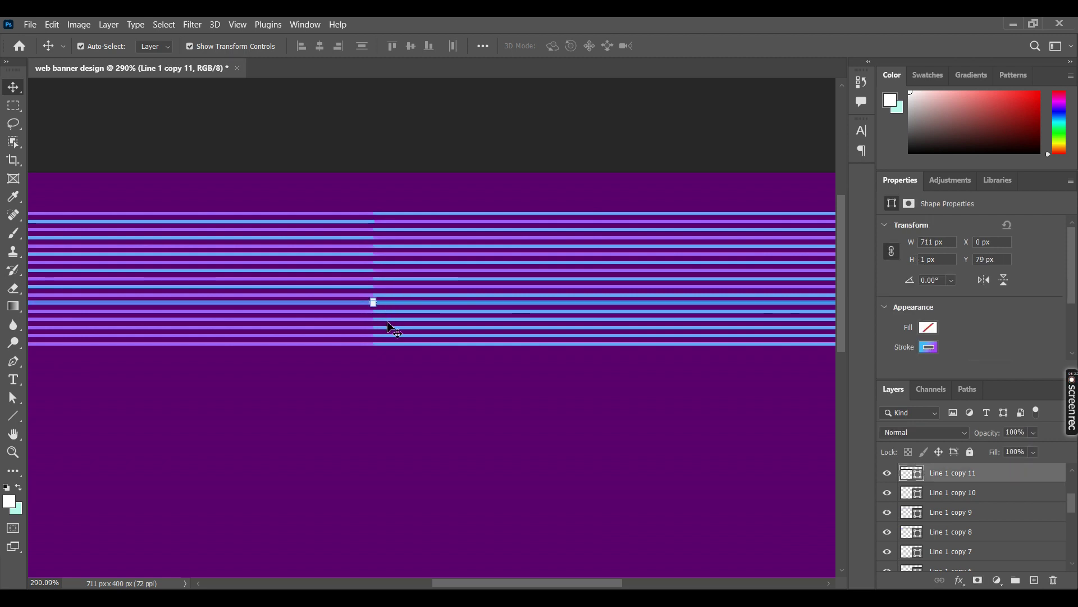
shift+click(393, 336)
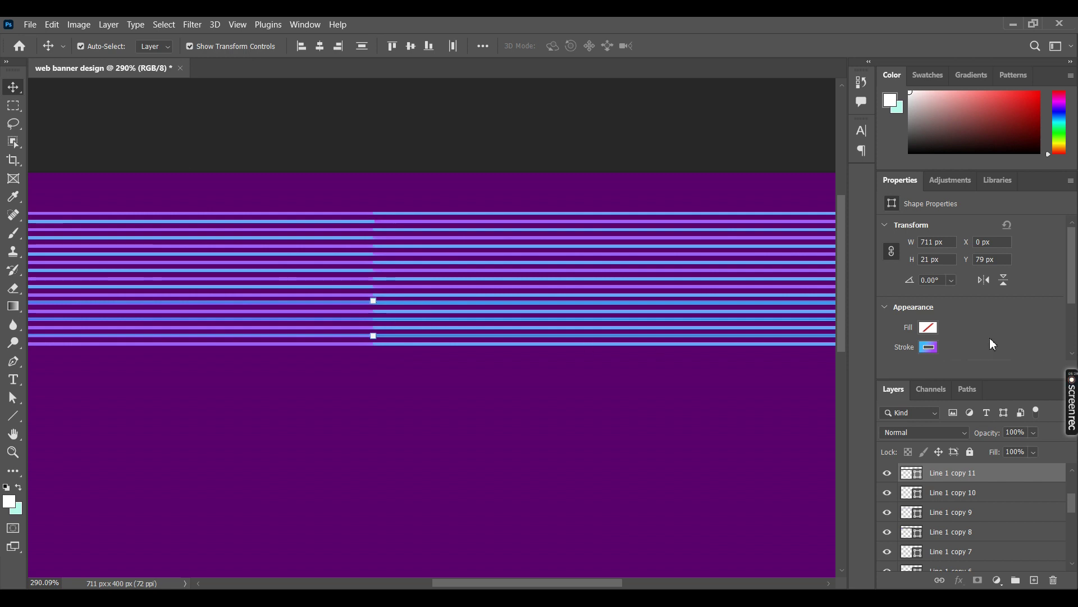
- Give those lines a purple-to-cyan stroke gradient with cyan at the right end
click(930, 347)
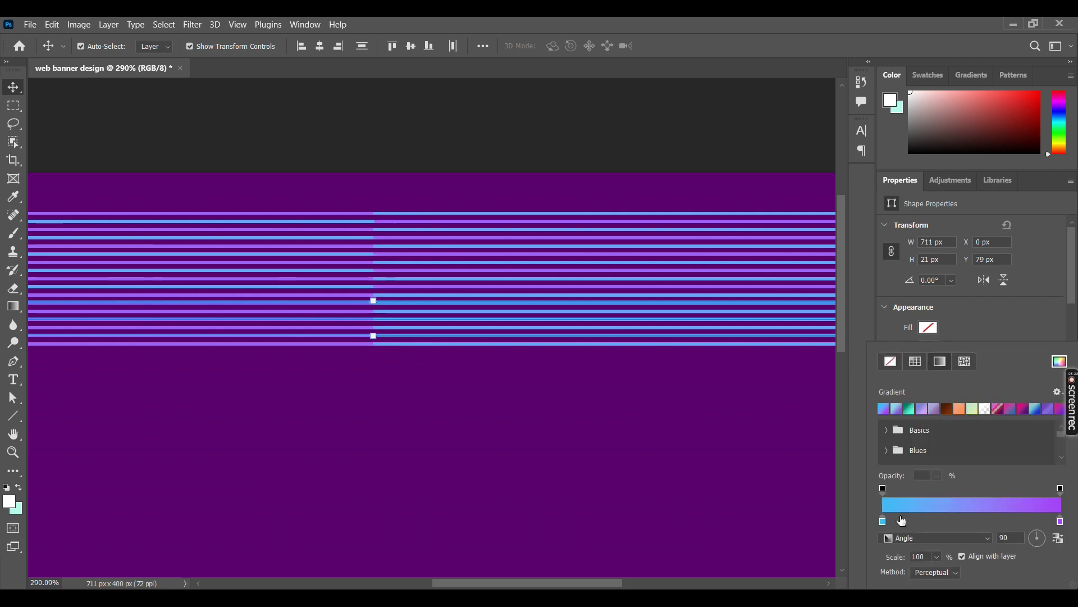
mouse_move(883, 521)
mouse_down()
mouse_move(1007, 521)
mouse_move(1060, 542)
mouse_up()
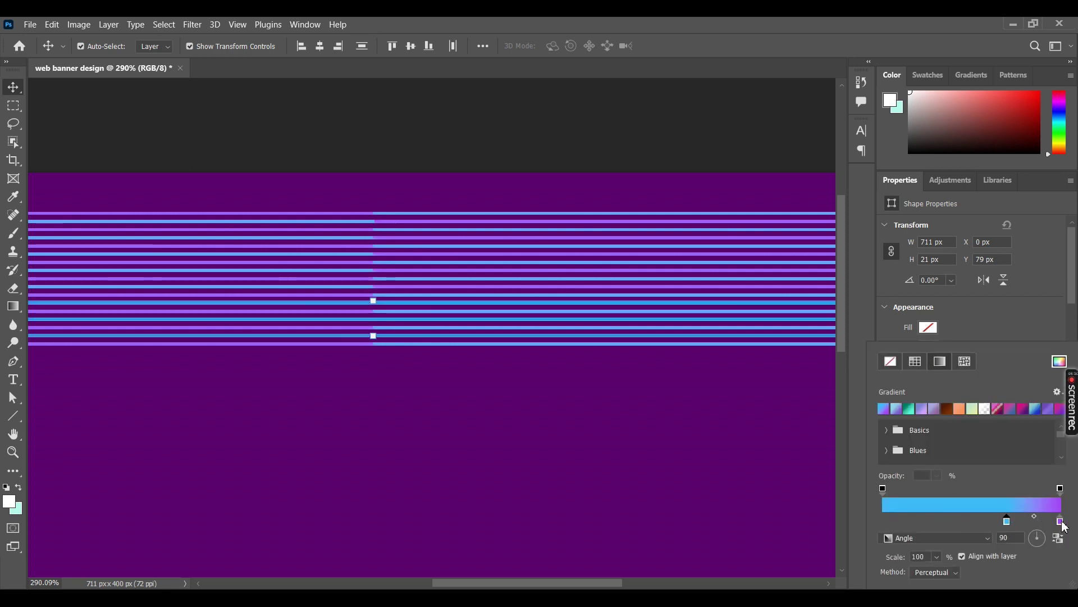
click(883, 521)
click(1007, 522)
drag(1008, 521, 1060, 521)
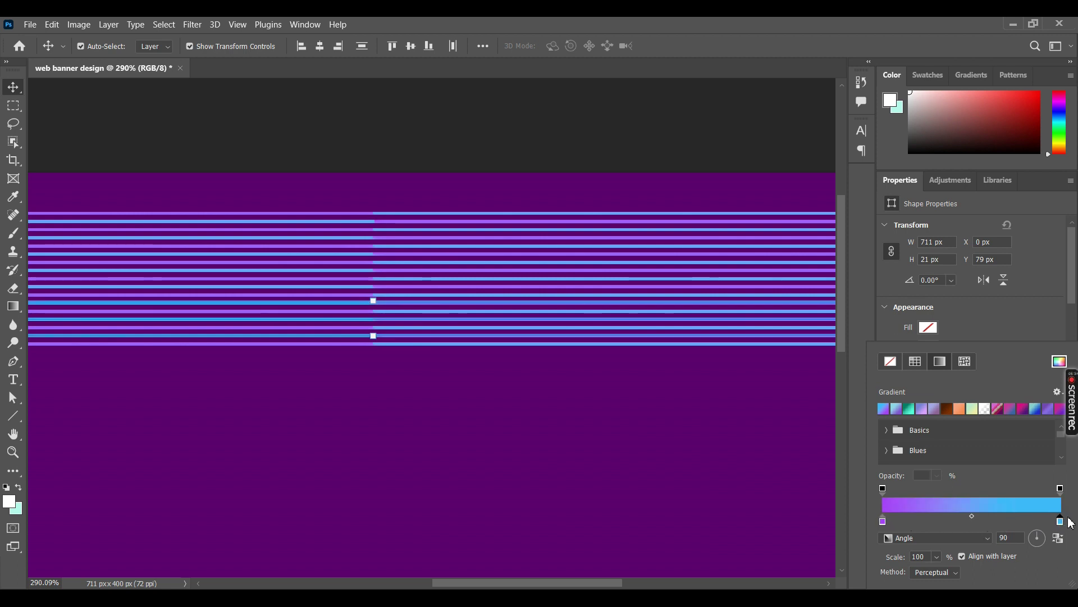
click(710, 476)
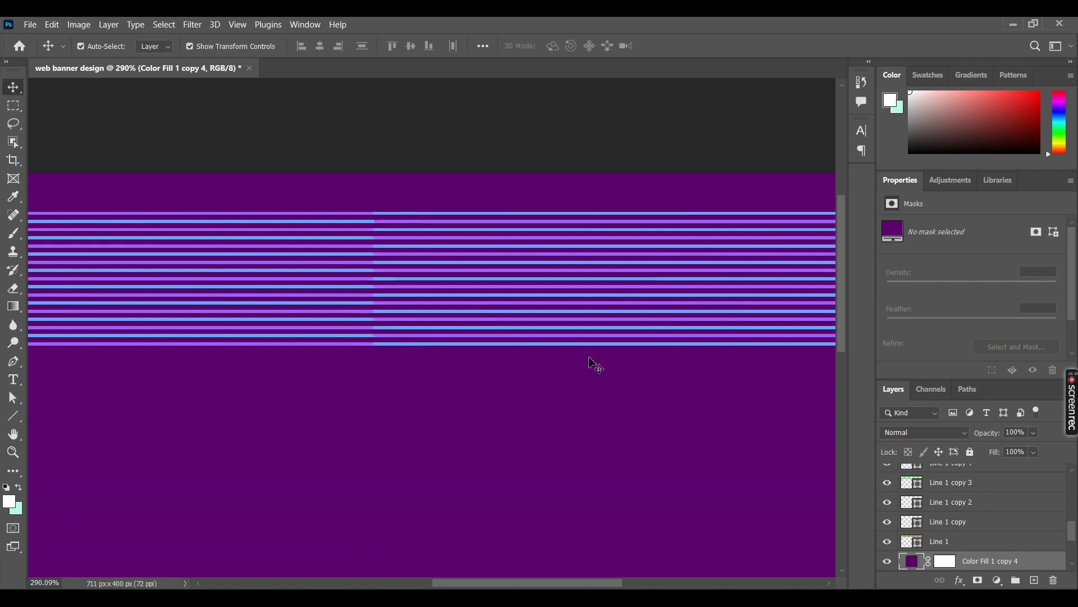
- Marquee-select every stripe line and convert them into the smart object Line 1 copy 16
scroll(596, 365, down, 1)
scroll(595, 365, down, 1)
scroll(597, 362, down, 1)
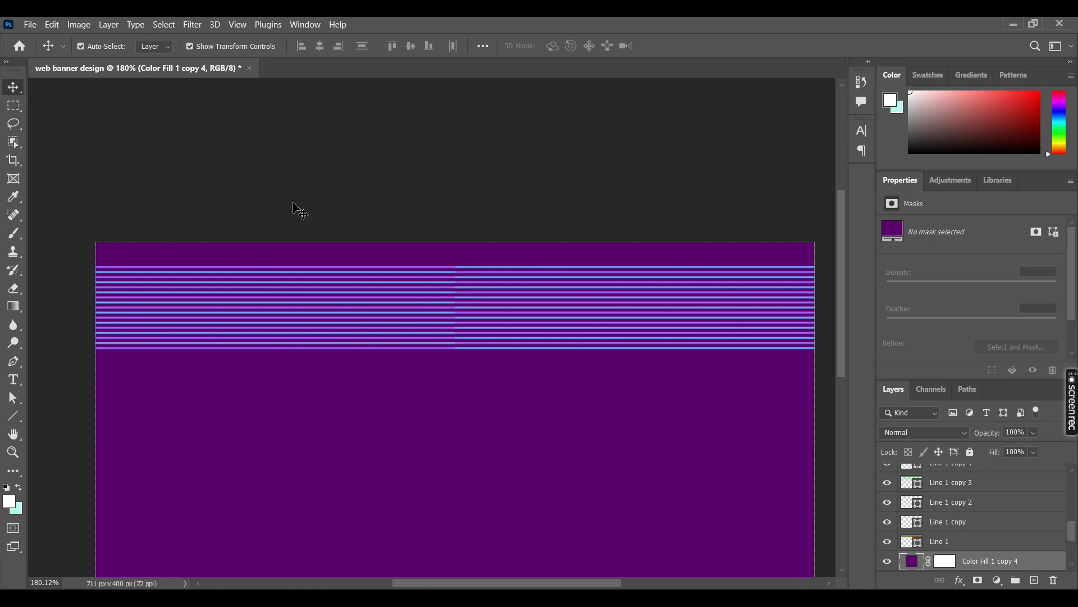
drag(229, 144, 506, 493)
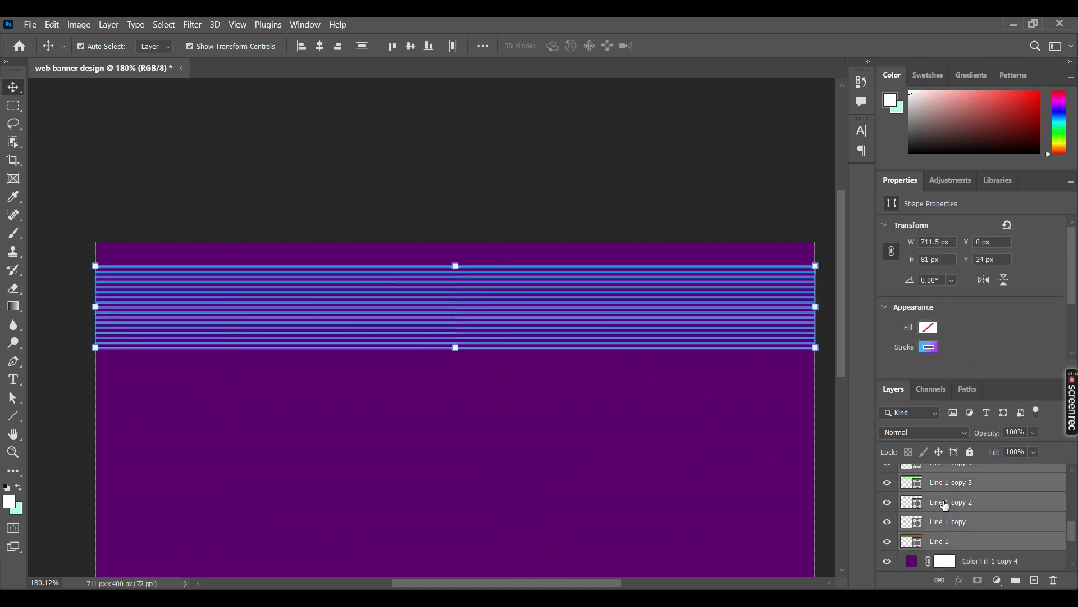
right_click(945, 505)
click(809, 216)
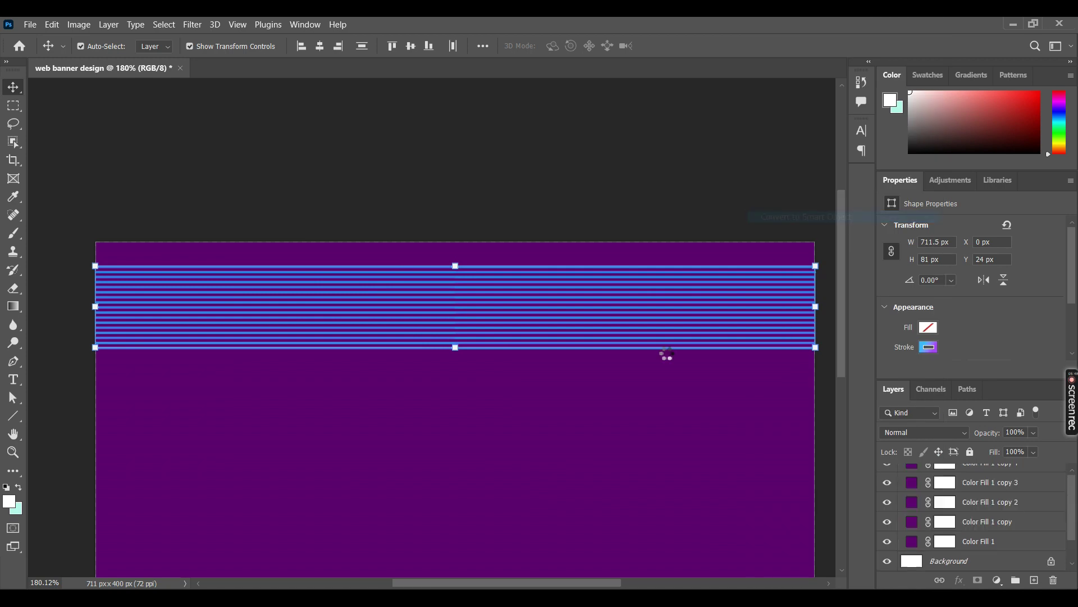
scroll(590, 433, down, 3)
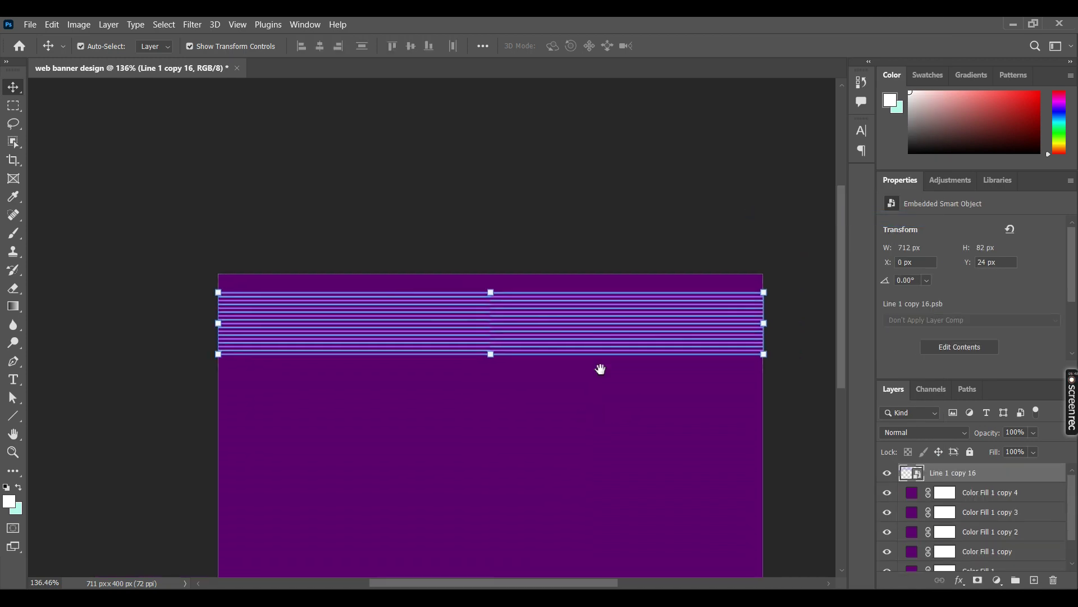
- Move the striped band to the lower middle and widen it past the right edge
drag(600, 369, 607, 320)
drag(606, 271, 601, 421)
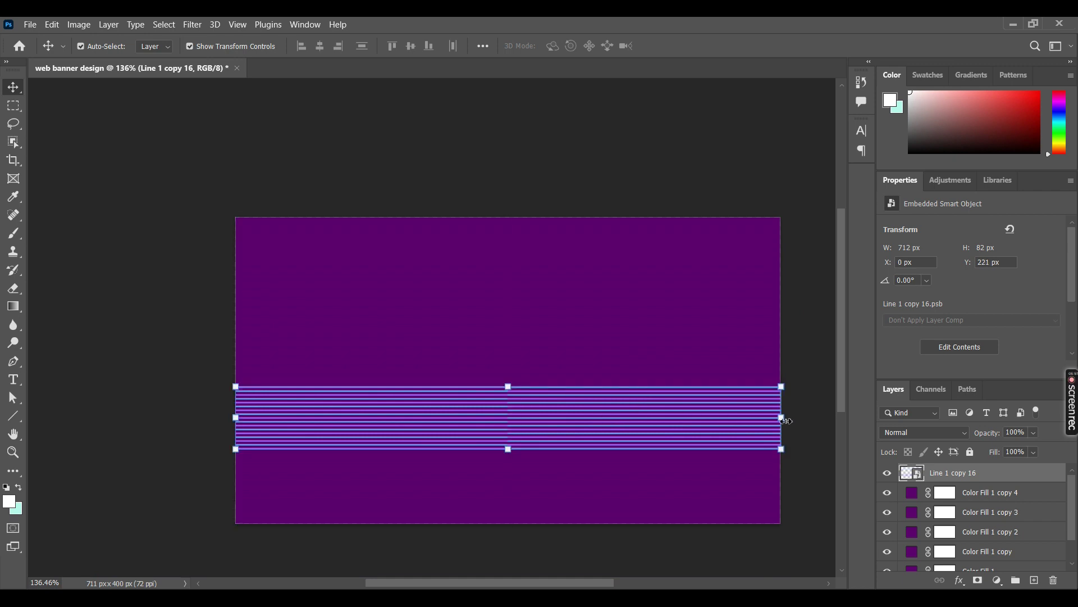
drag(792, 422, 837, 419)
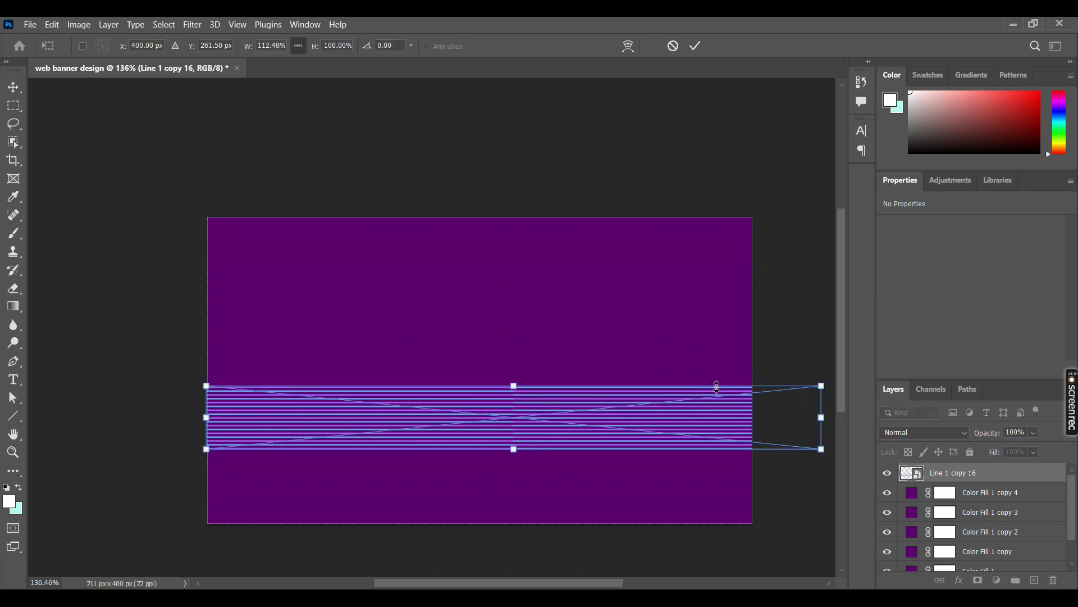
click(695, 46)
- Start a new transform on the band and switch it into Warp mode
mouse_move(594, 414)
mouse_down()
mouse_move(610, 414)
mouse_move(599, 414)
mouse_up()
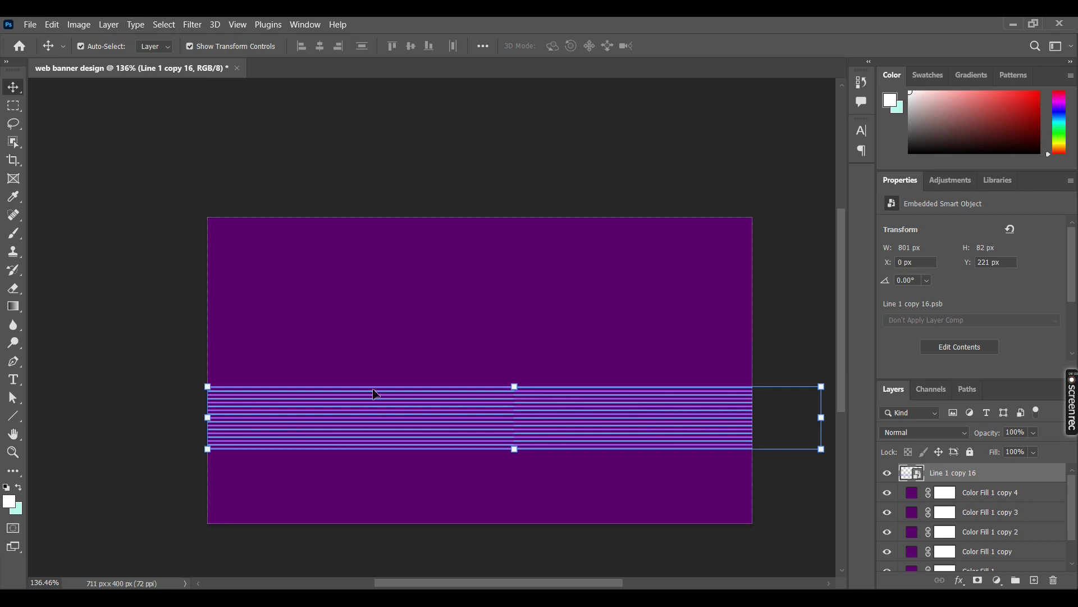
drag(370, 386, 466, 281)
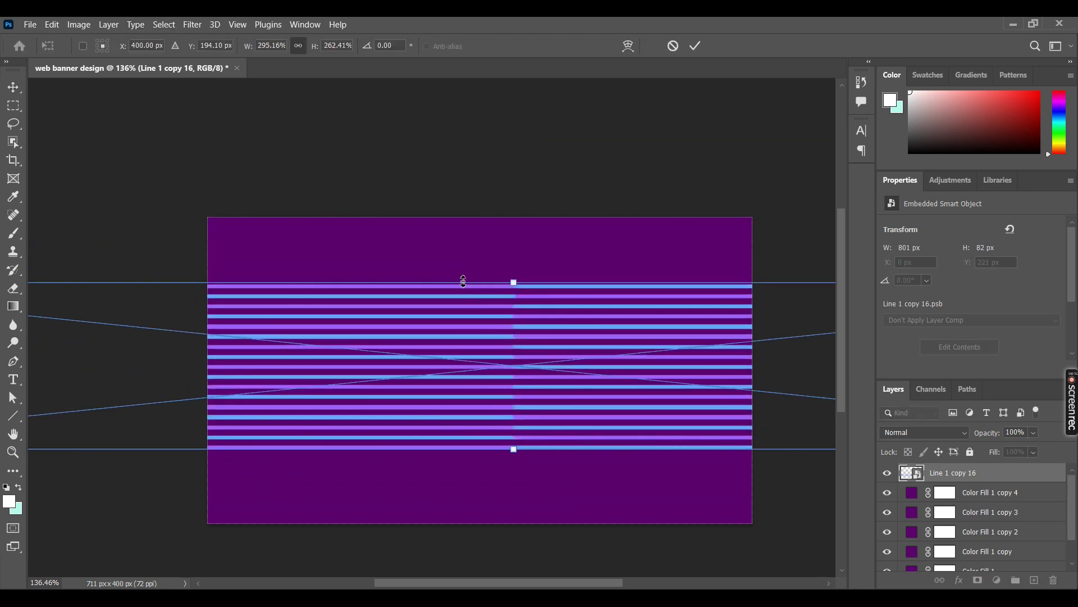
key(ctrl+z)
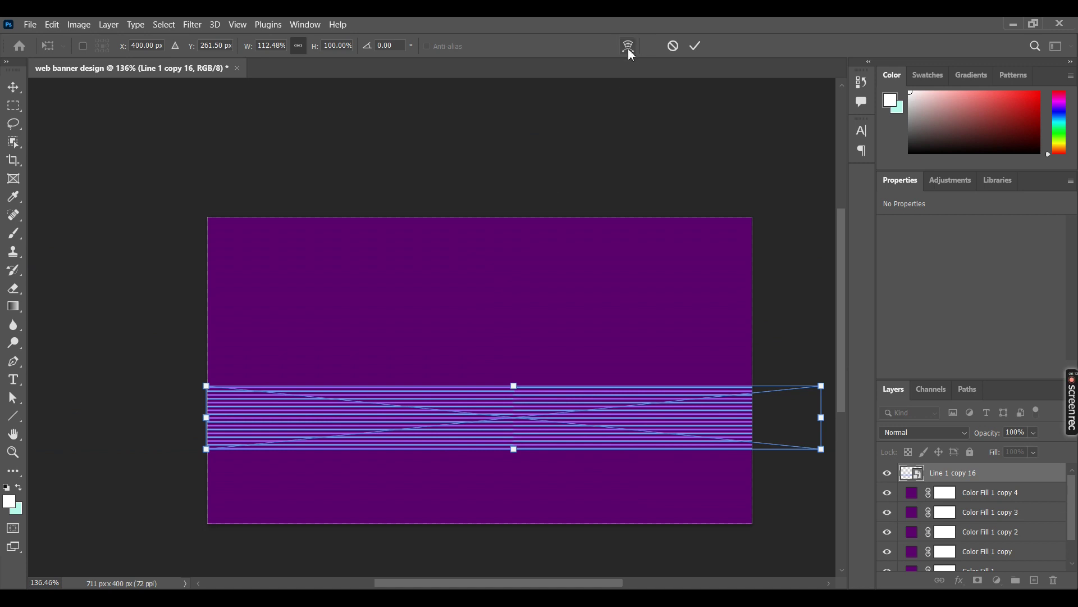
click(628, 46)
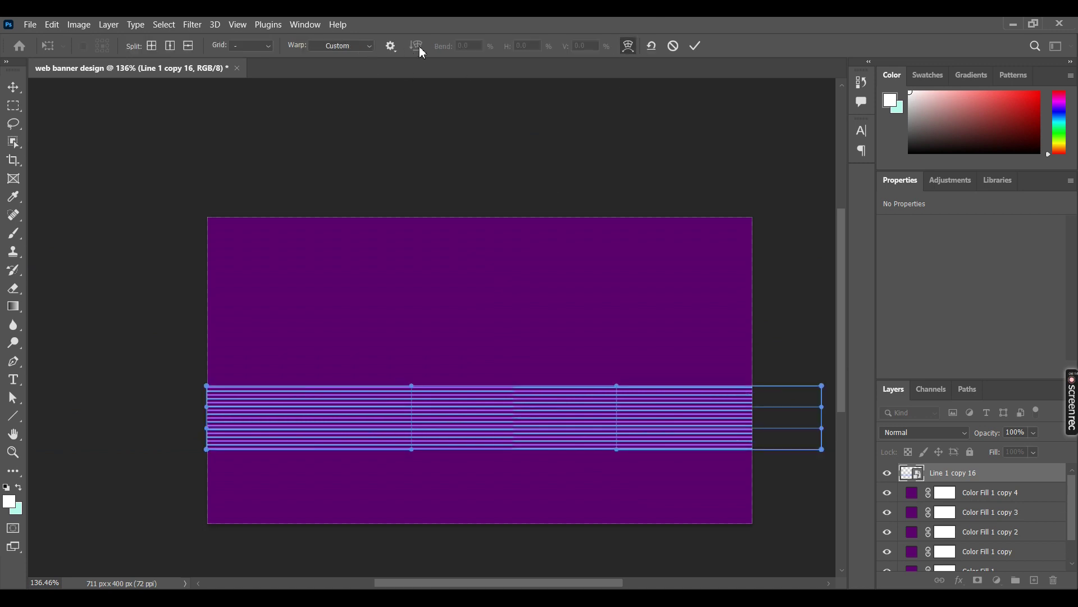
- Pull the band's top-left corner up, bottom edge up, and left end lower in the warp mesh
click(625, 50)
click(625, 50)
drag(207, 386, 205, 371)
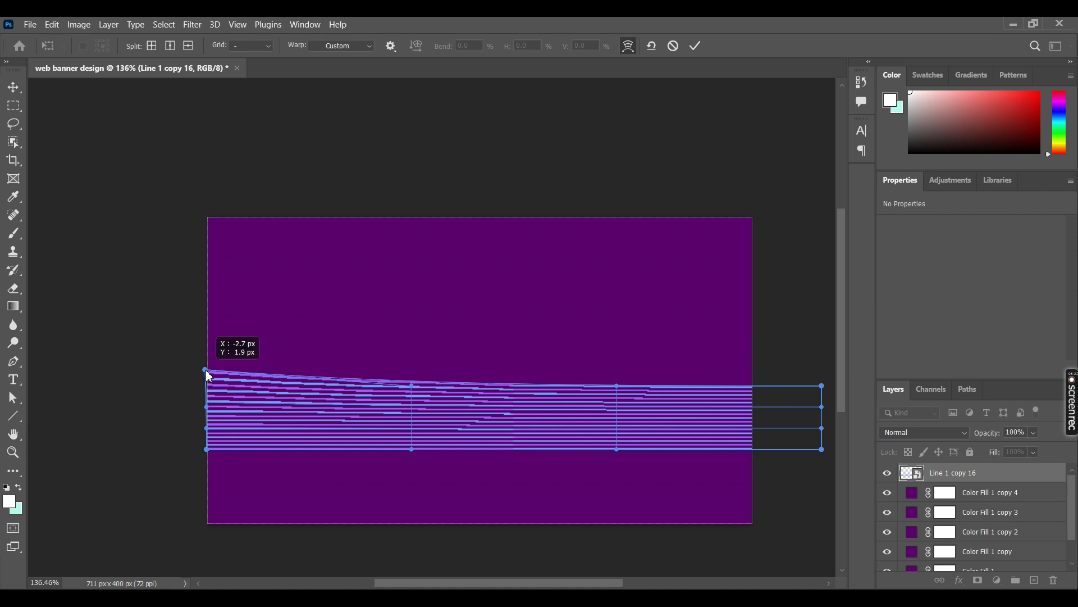
drag(205, 370, 206, 370)
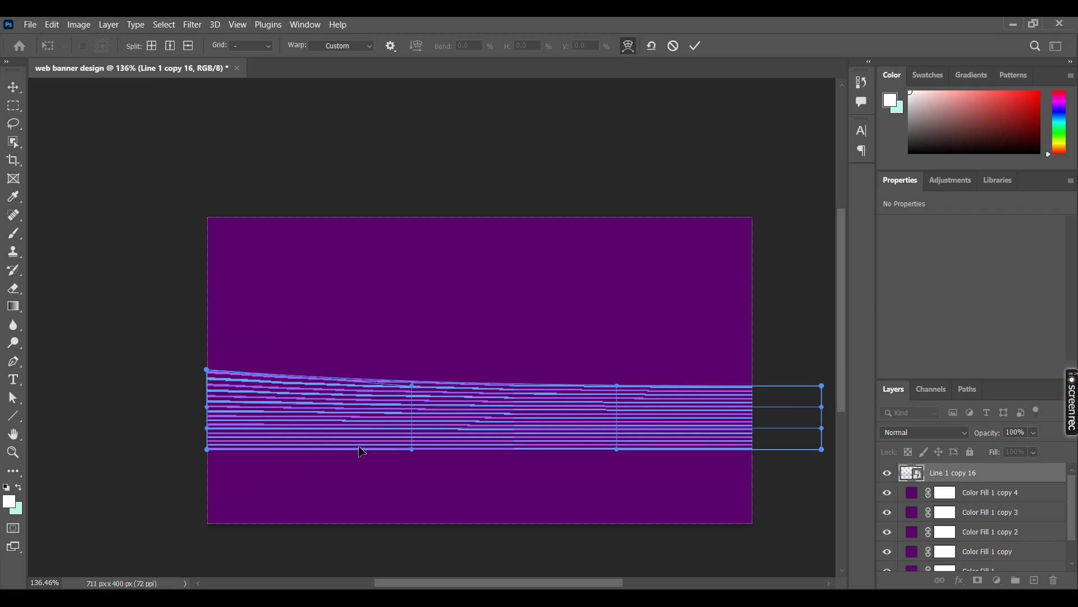
mouse_move(414, 390)
mouse_down()
mouse_move(380, 575)
mouse_move(386, 558)
mouse_move(391, 566)
mouse_up()
drag(413, 402, 416, 352)
drag(206, 401, 206, 441)
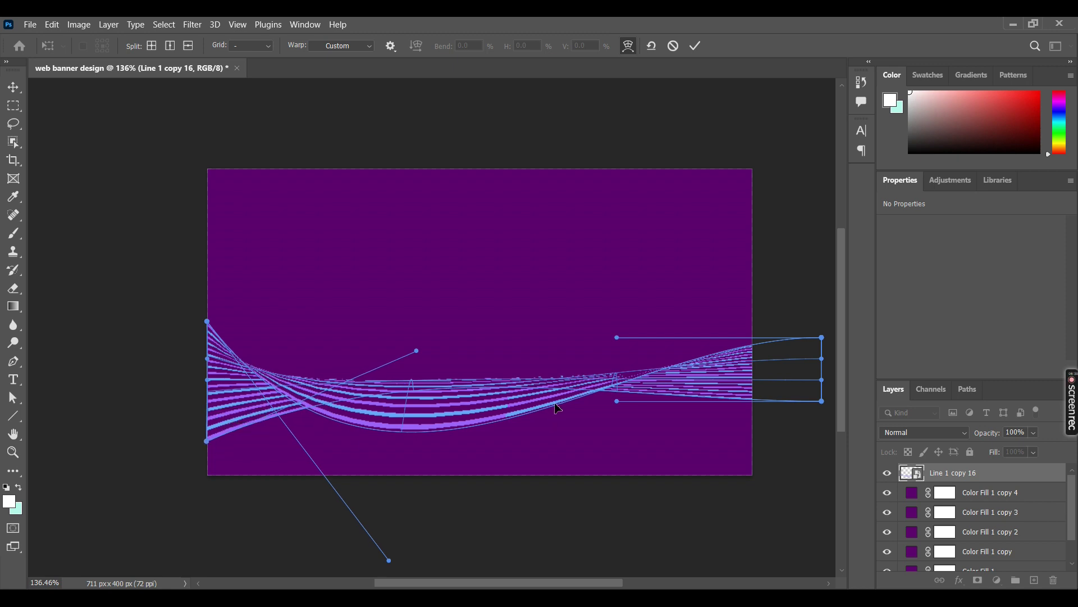
- Lift the right end, deepen the middle sag, and commit the wavy warp
drag(823, 337, 804, 260)
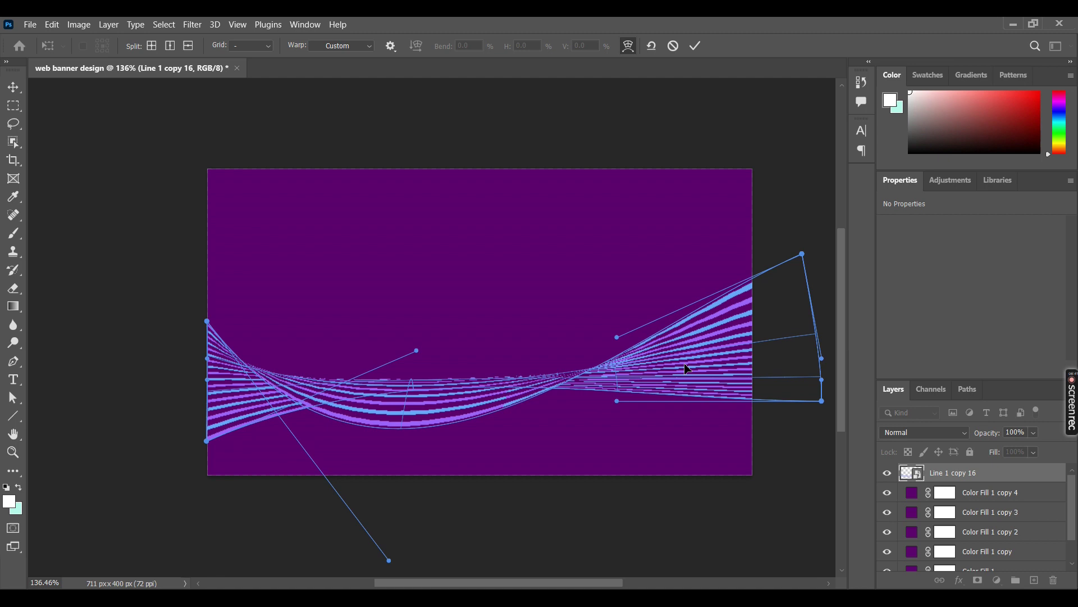
drag(483, 414, 496, 453)
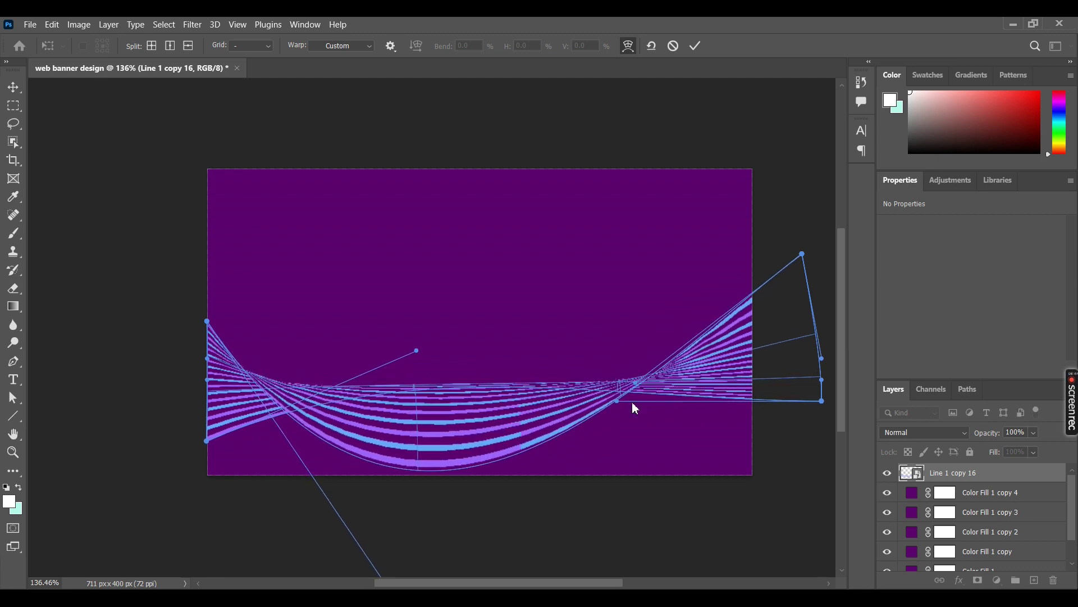
drag(616, 401, 625, 480)
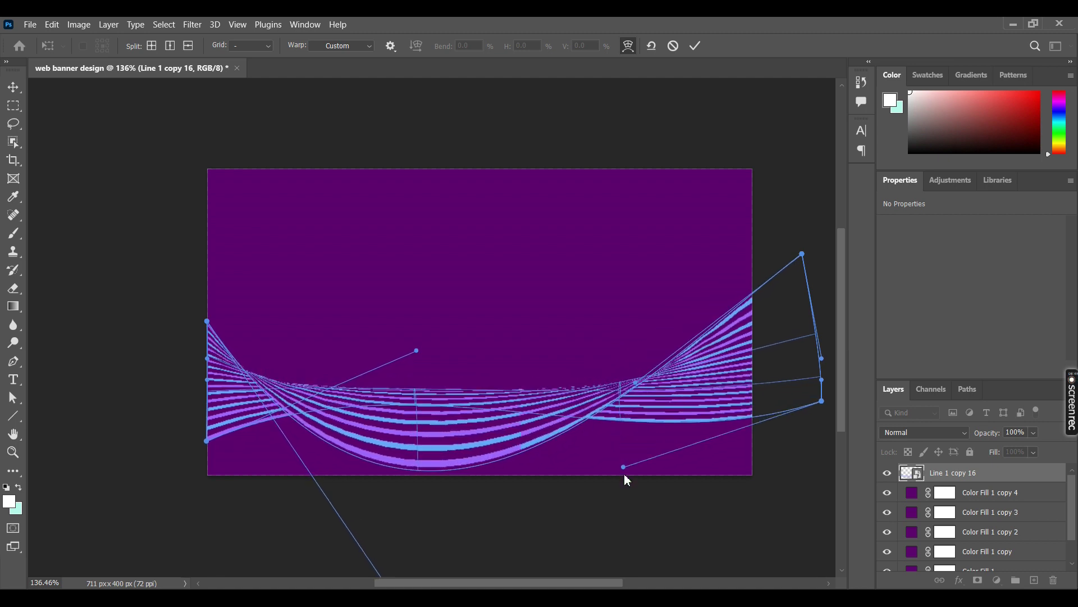
drag(521, 404, 521, 366)
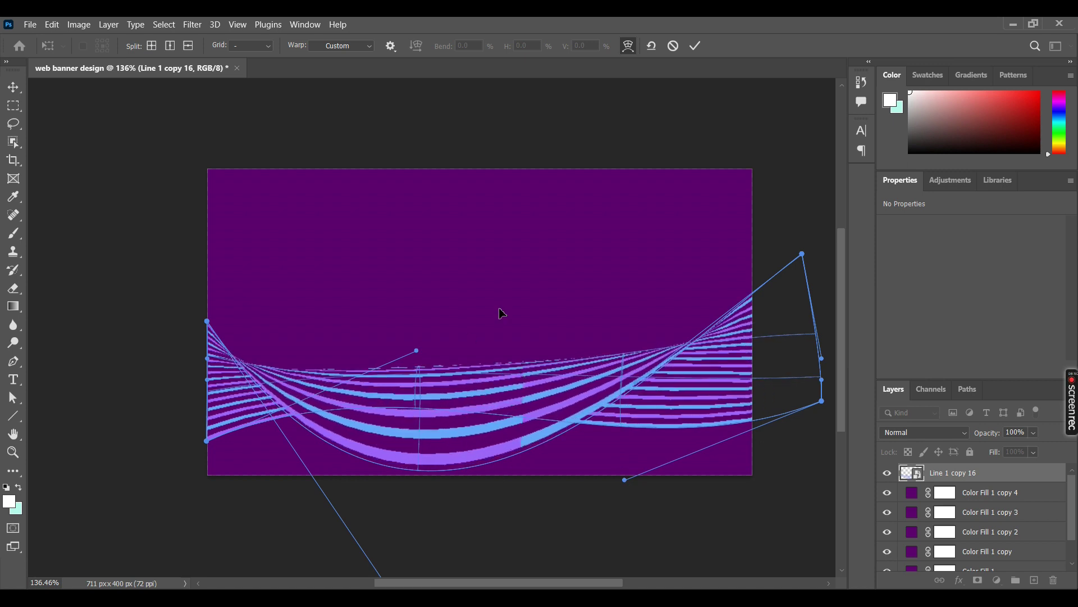
click(697, 46)
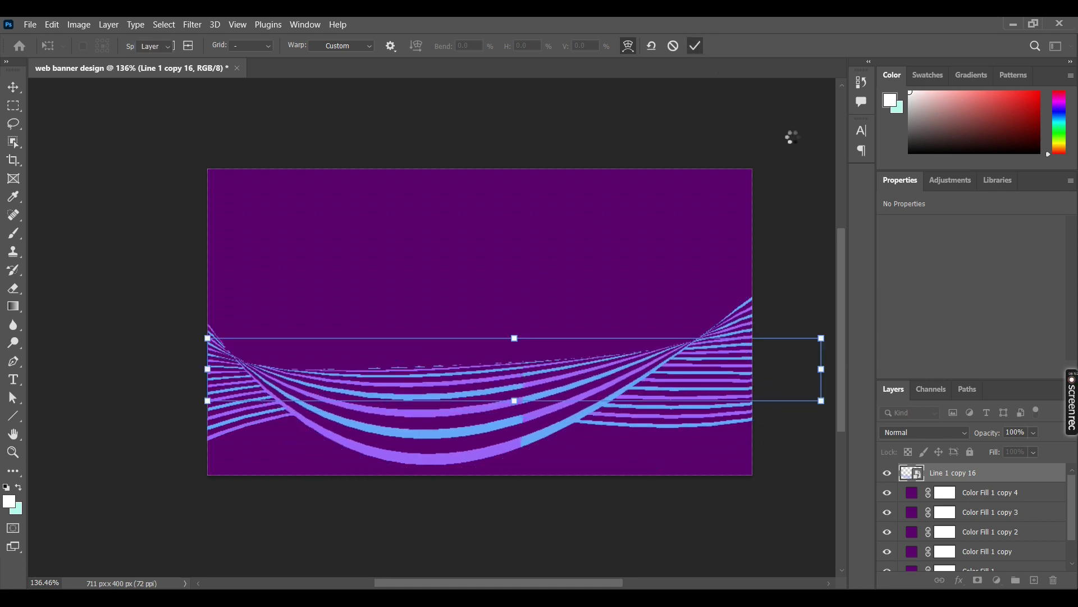
- Nudge the ribbons slightly left, keeping 100% opacity and Normal blending after previewing alternatives
drag(634, 393, 629, 393)
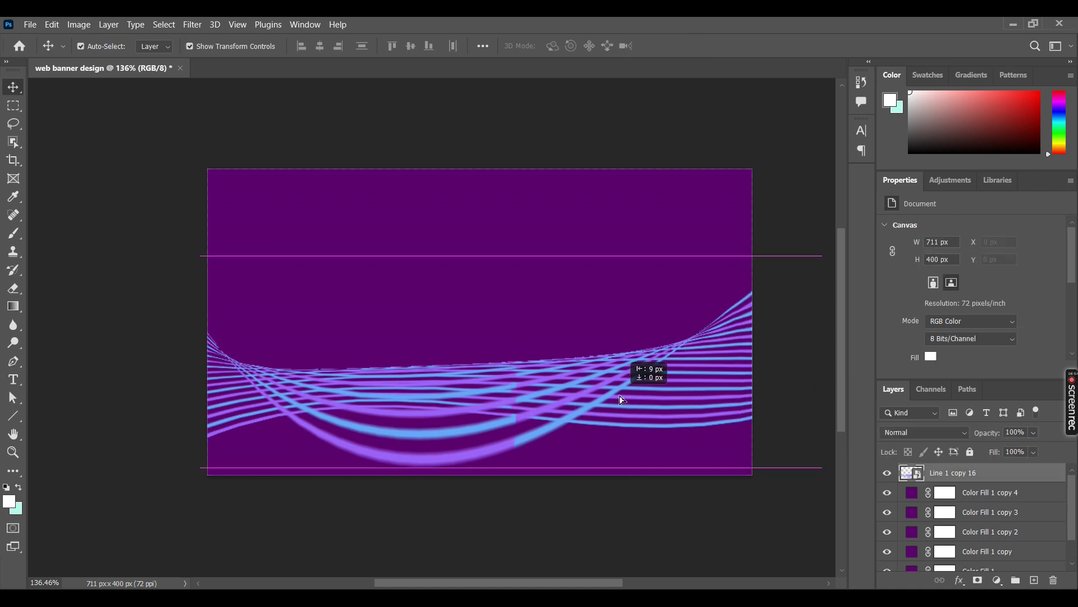
click(1034, 453)
click(1034, 432)
mouse_move(1048, 447)
mouse_down()
mouse_move(1024, 448)
mouse_move(1050, 448)
mouse_up()
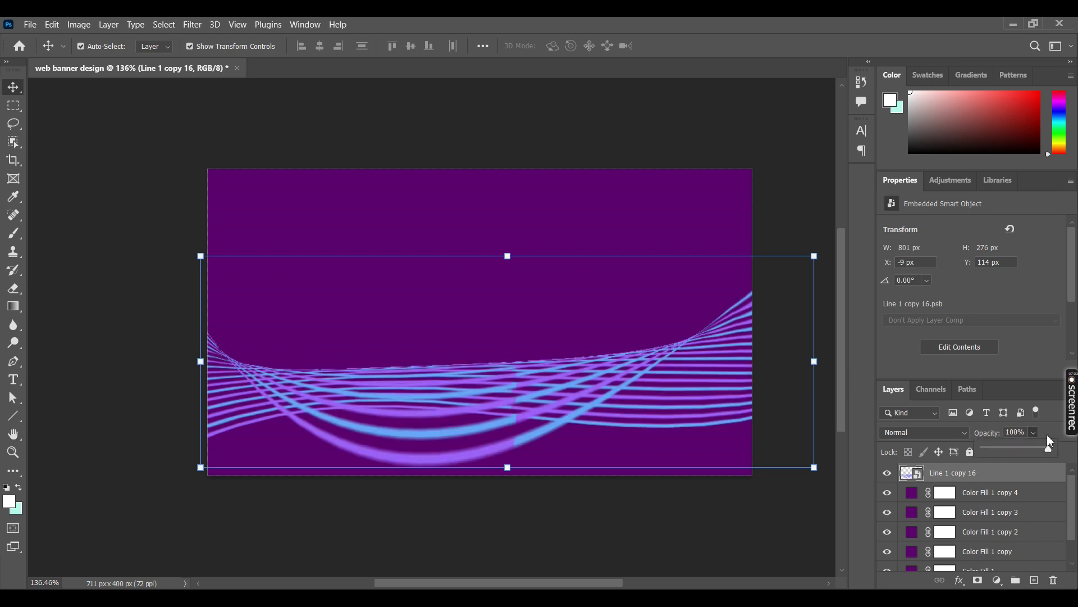
click(1034, 432)
click(962, 437)
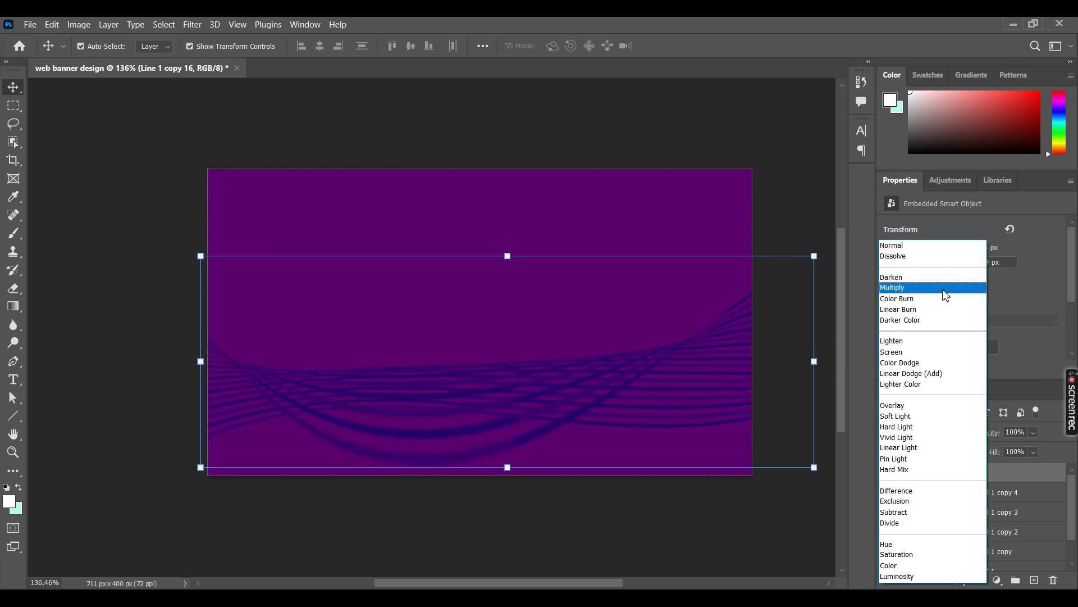
click(749, 157)
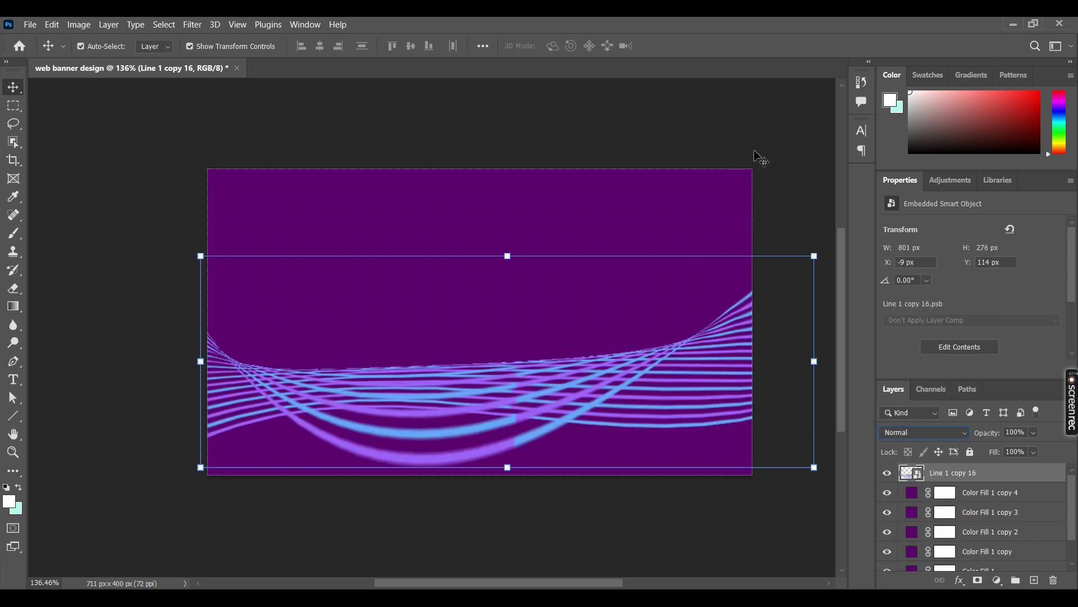
- Scale the ribbons up and taller, then warp them into a twisting wave
mouse_move(815, 255)
mouse_down()
mouse_move(810, 197)
mouse_move(758, 228)
mouse_up()
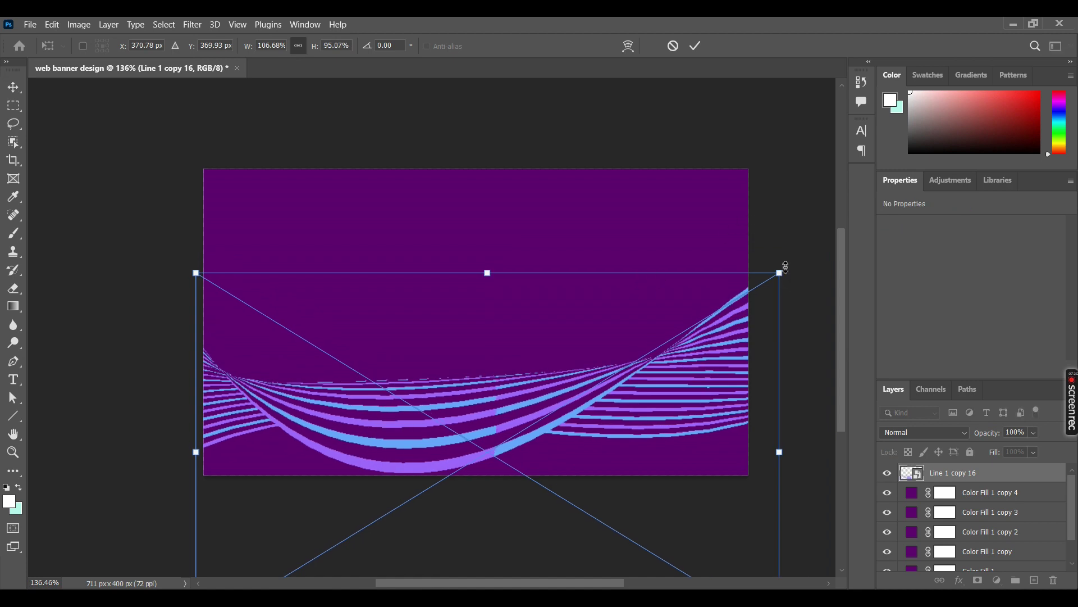
mouse_move(701, 270)
mouse_down()
mouse_move(722, 249)
mouse_move(651, 283)
mouse_up()
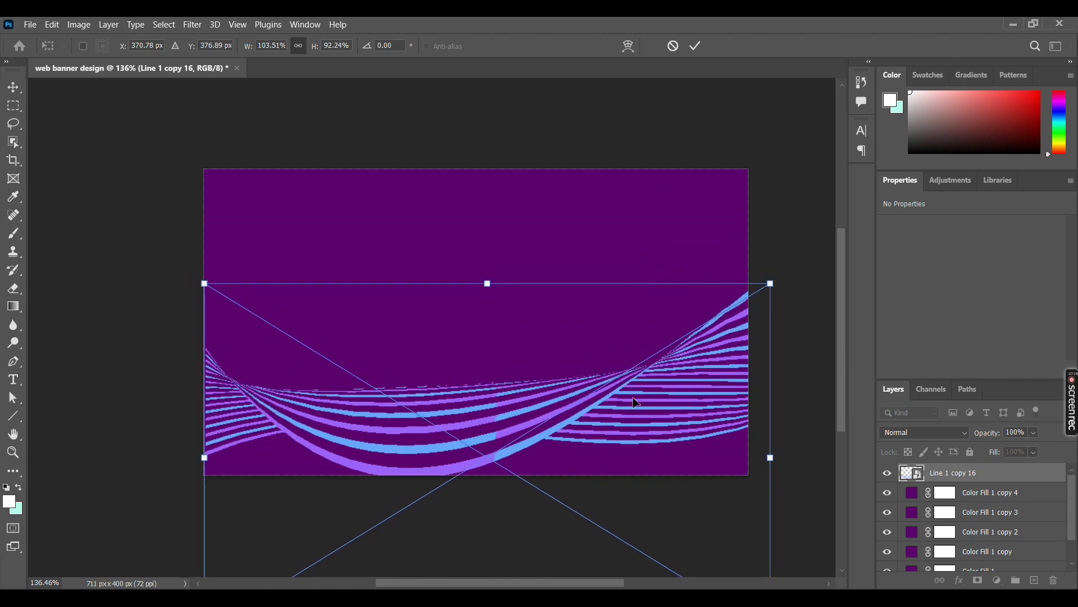
click(629, 45)
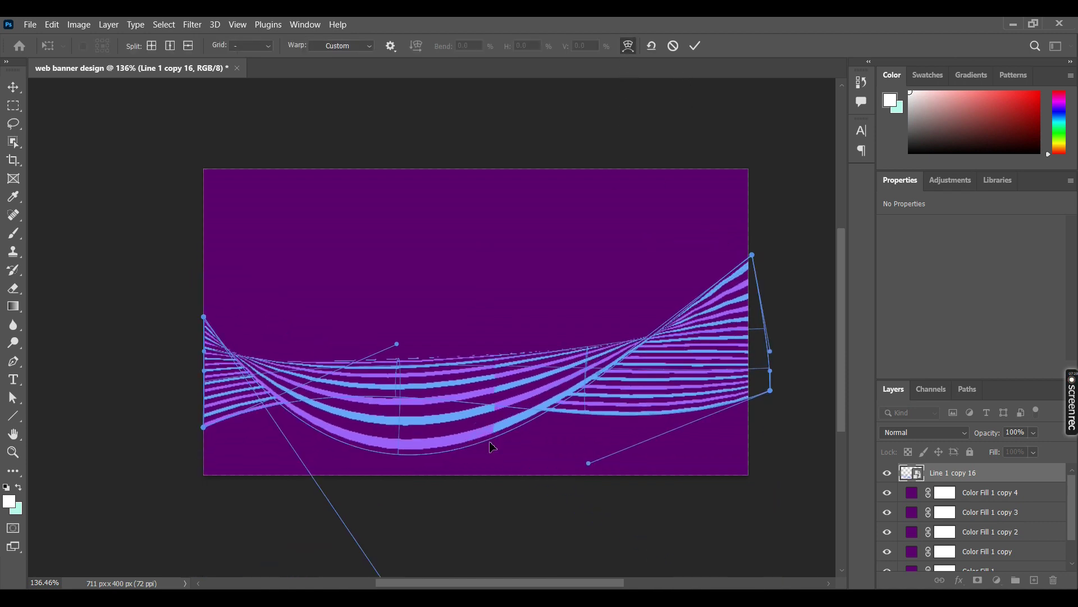
drag(449, 454, 460, 432)
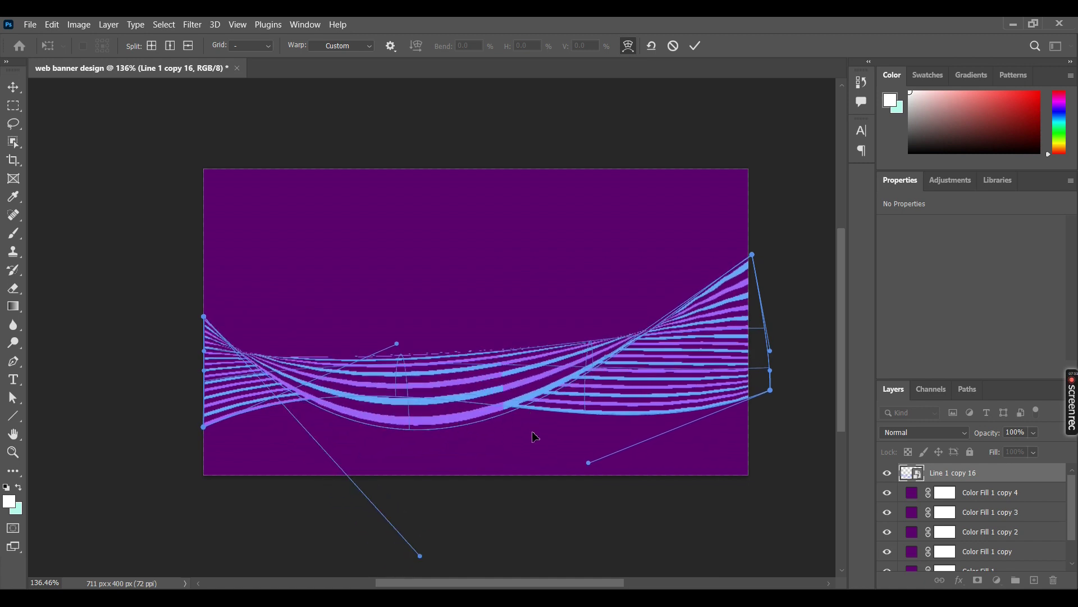
drag(421, 404, 440, 407)
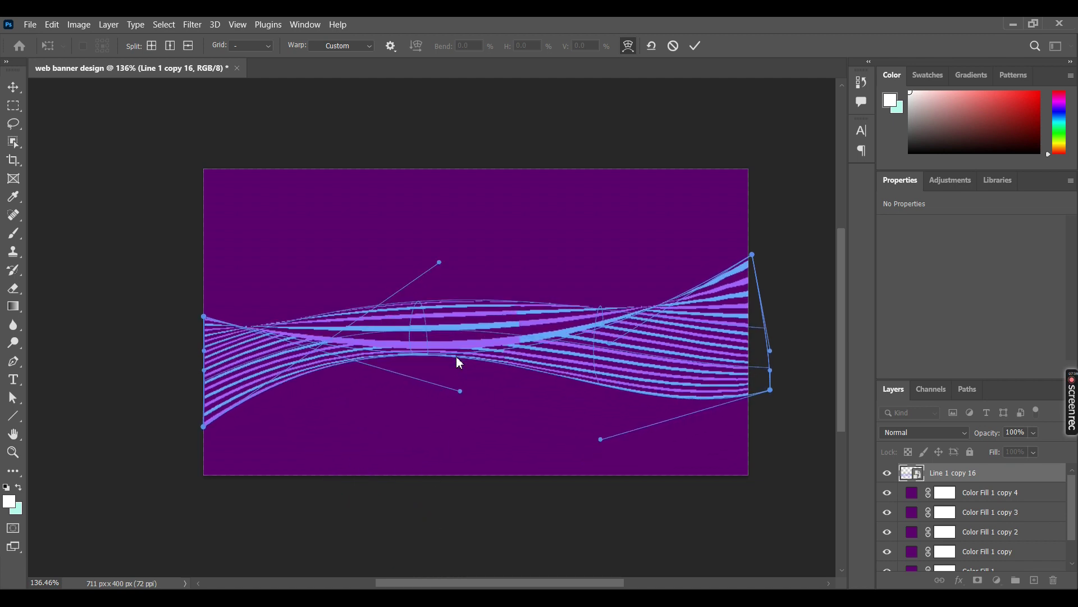
mouse_move(456, 356)
mouse_down()
mouse_move(444, 435)
mouse_move(318, 386)
mouse_up()
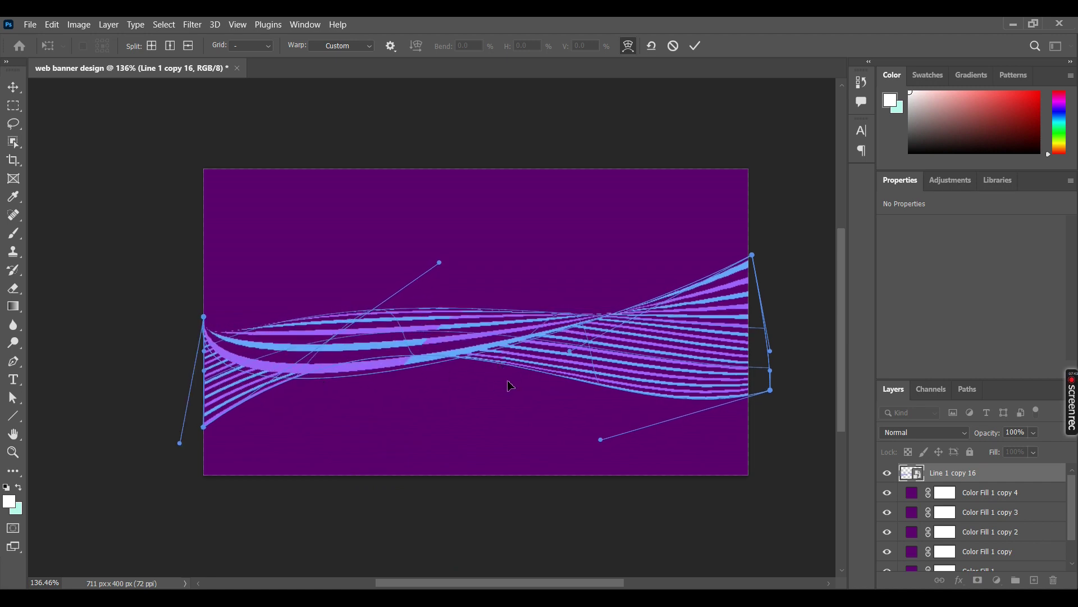
- Pull the warp mesh's centre, left-middle and right edge down to reshape the wave
drag(503, 364, 515, 406)
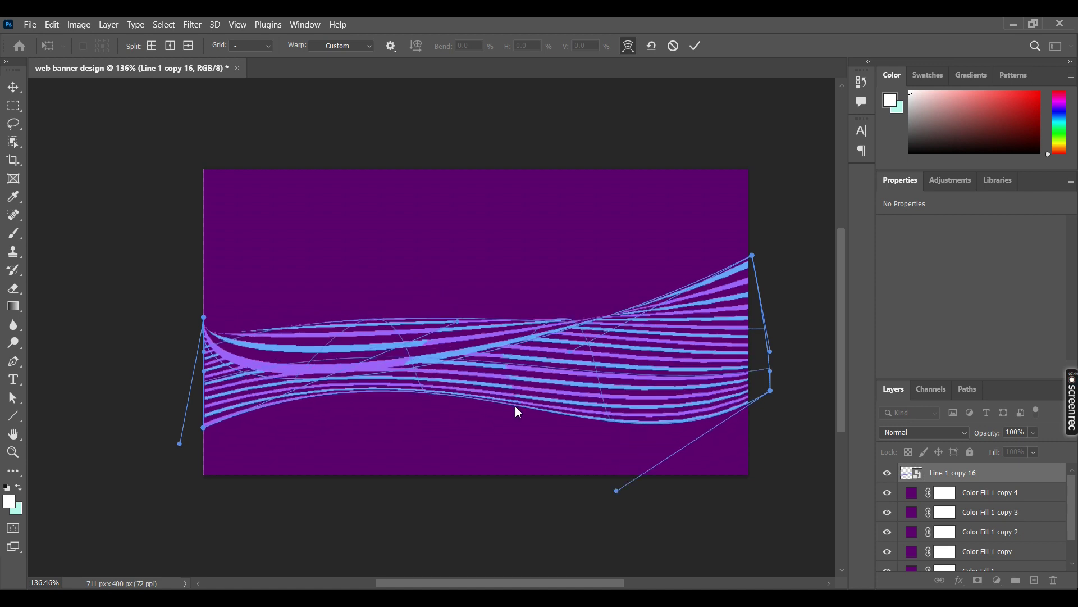
drag(401, 368, 408, 432)
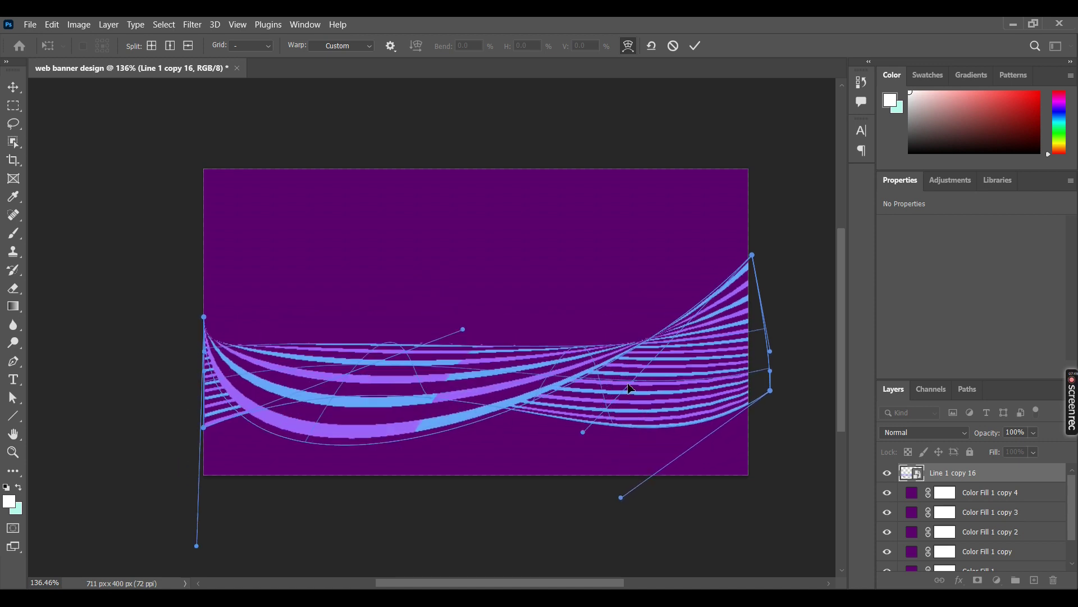
mouse_move(676, 431)
mouse_down()
mouse_move(640, 334)
mouse_move(667, 438)
mouse_move(594, 454)
mouse_move(580, 329)
mouse_move(662, 273)
mouse_up()
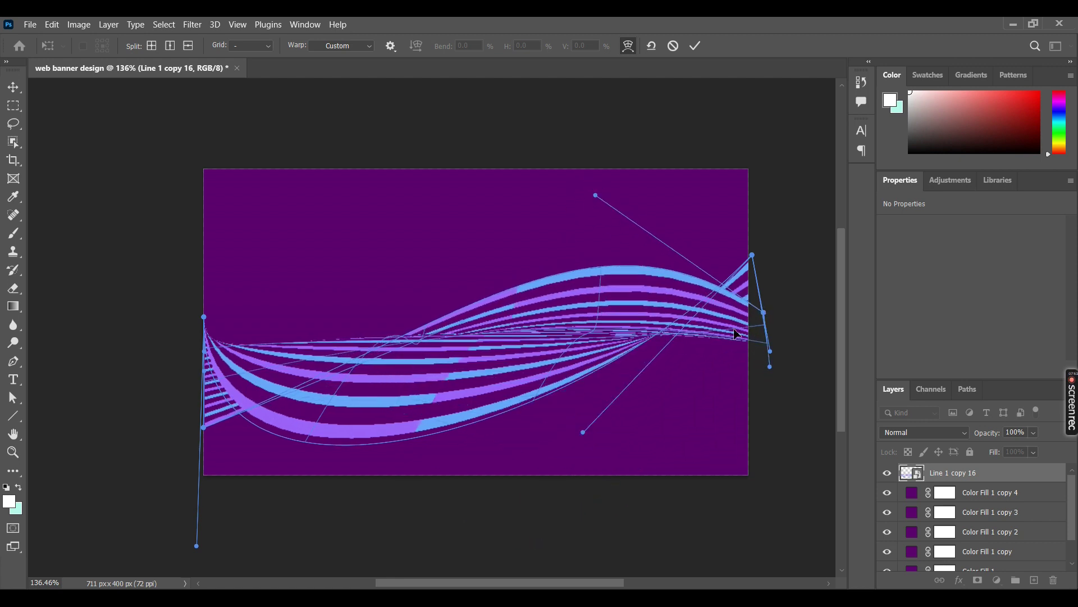
mouse_move(771, 354)
mouse_down()
mouse_move(788, 431)
mouse_move(764, 469)
mouse_up()
mouse_move(657, 276)
mouse_down()
mouse_move(638, 320)
mouse_move(625, 302)
mouse_move(560, 301)
mouse_move(528, 282)
mouse_move(483, 289)
mouse_up()
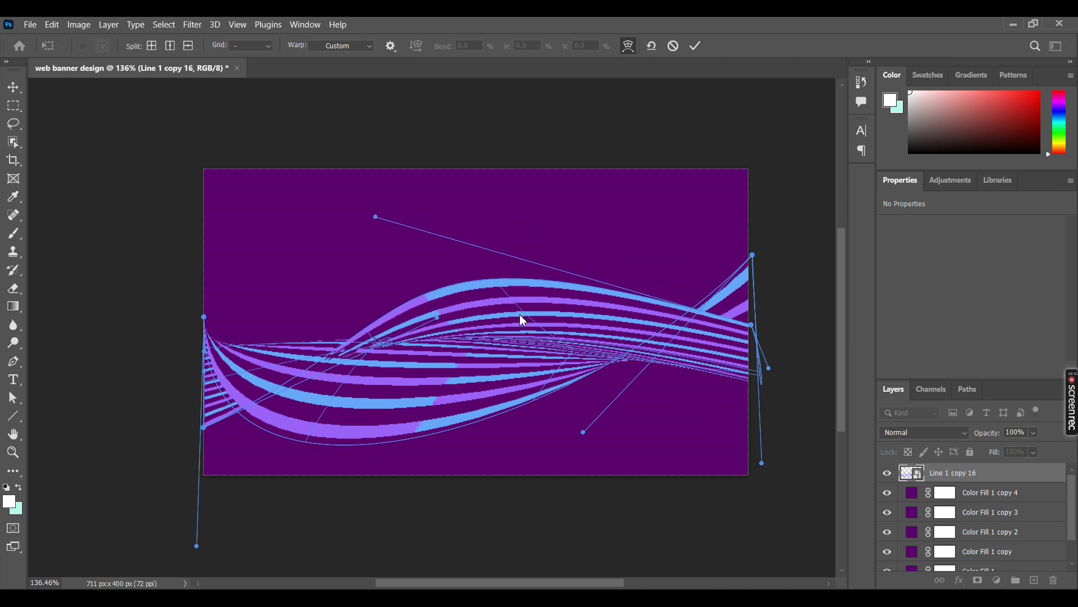
mouse_move(556, 393)
mouse_down()
mouse_move(655, 409)
mouse_move(492, 421)
mouse_up()
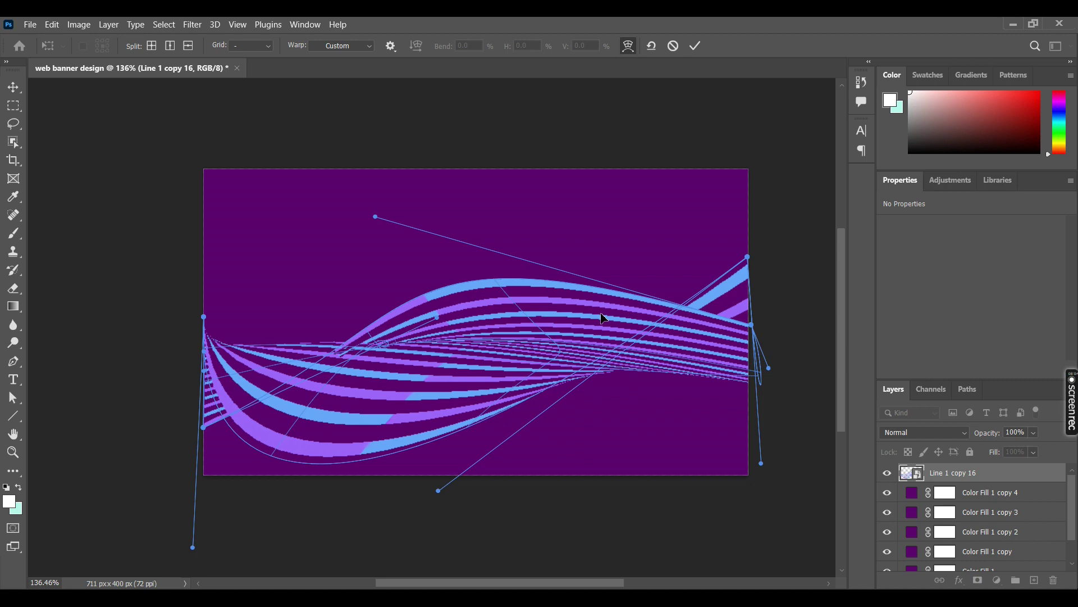
drag(755, 328, 756, 458)
- Raise the upper curve into a tall arch, refine the left side, and commit
mouse_move(446, 321)
mouse_down()
mouse_move(459, 268)
mouse_move(413, 240)
mouse_move(436, 246)
mouse_up()
mouse_move(270, 447)
mouse_down()
mouse_move(344, 428)
mouse_move(266, 460)
mouse_move(192, 462)
mouse_move(217, 423)
mouse_move(218, 344)
mouse_move(180, 361)
mouse_move(163, 353)
mouse_up()
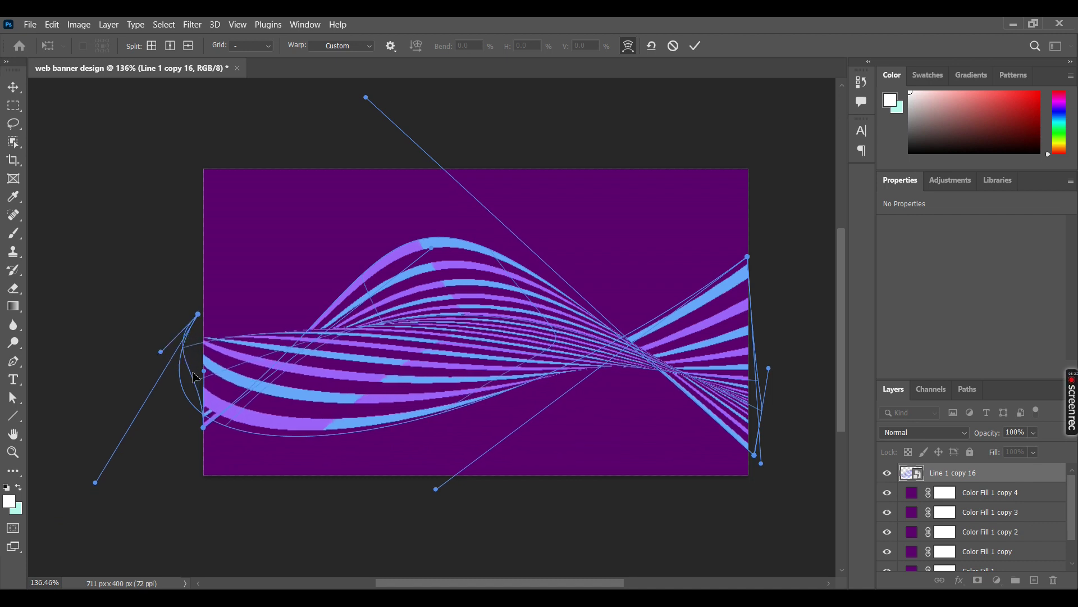
mouse_move(204, 430)
mouse_down()
mouse_move(180, 447)
mouse_move(168, 440)
mouse_move(180, 452)
mouse_move(208, 419)
mouse_up()
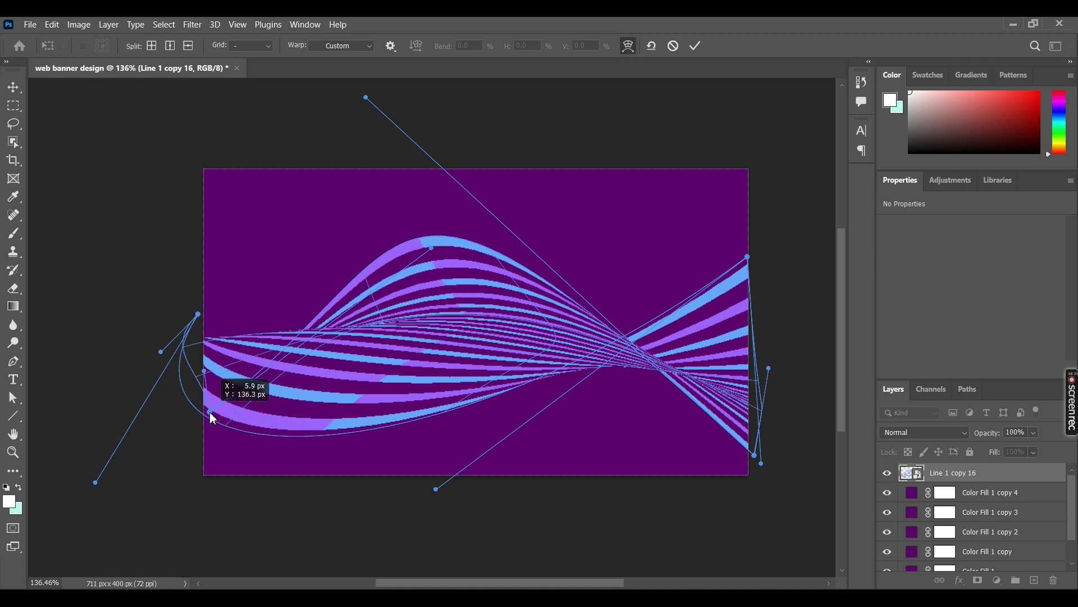
mouse_move(319, 320)
mouse_down()
mouse_move(308, 307)
mouse_move(316, 348)
mouse_up()
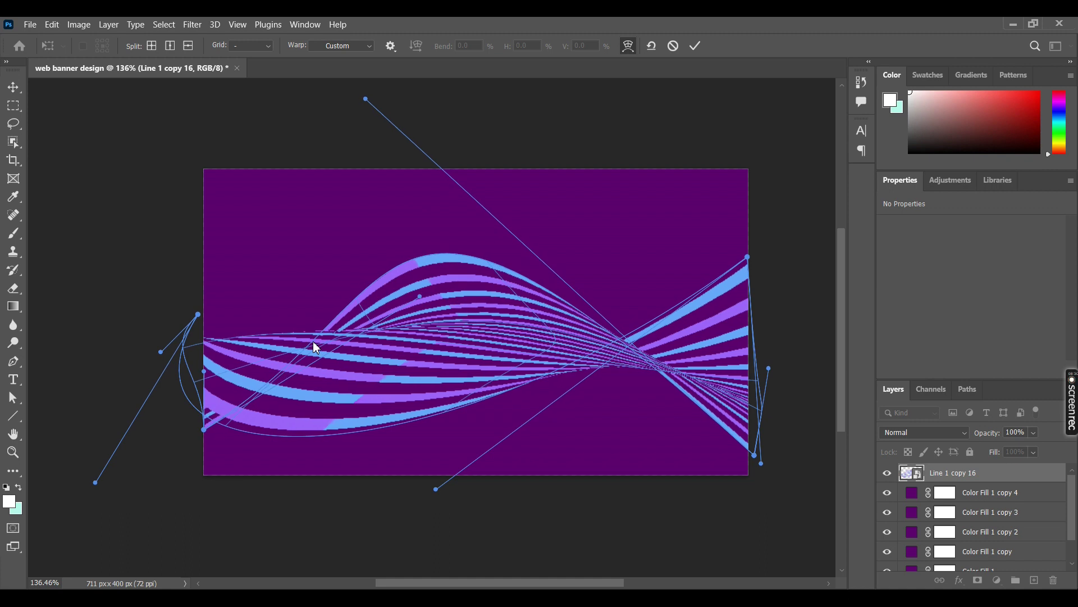
drag(304, 402, 313, 388)
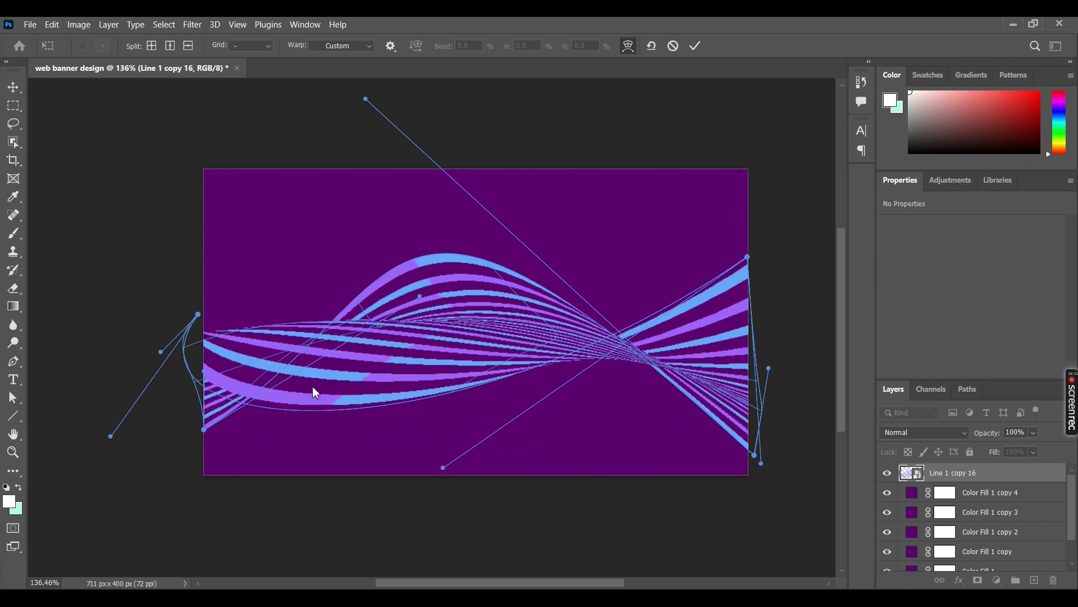
mouse_move(189, 372)
mouse_down()
mouse_move(236, 339)
mouse_move(208, 313)
mouse_up()
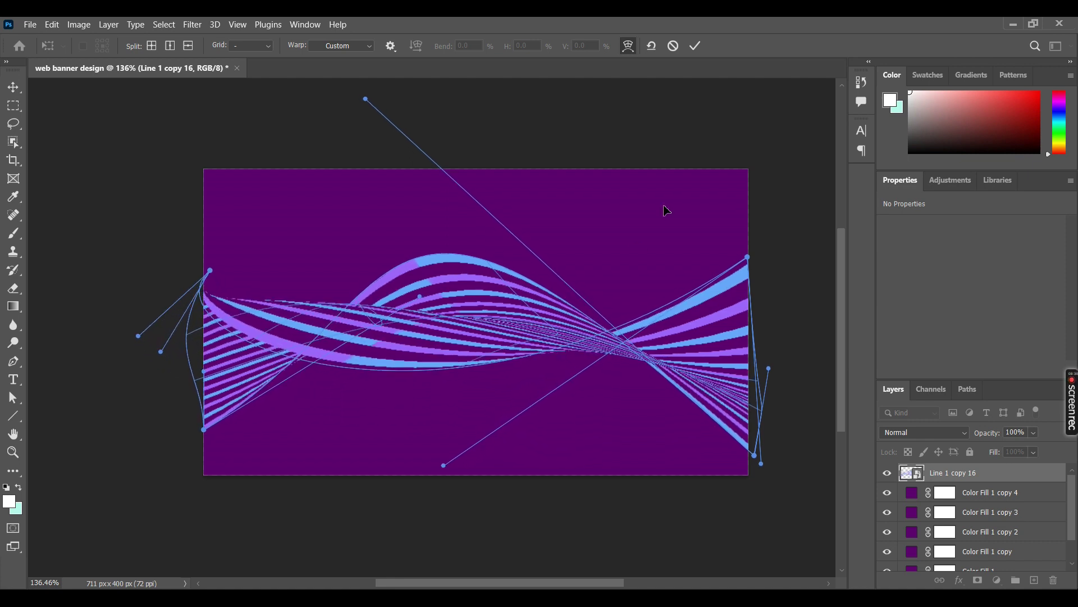
click(696, 45)
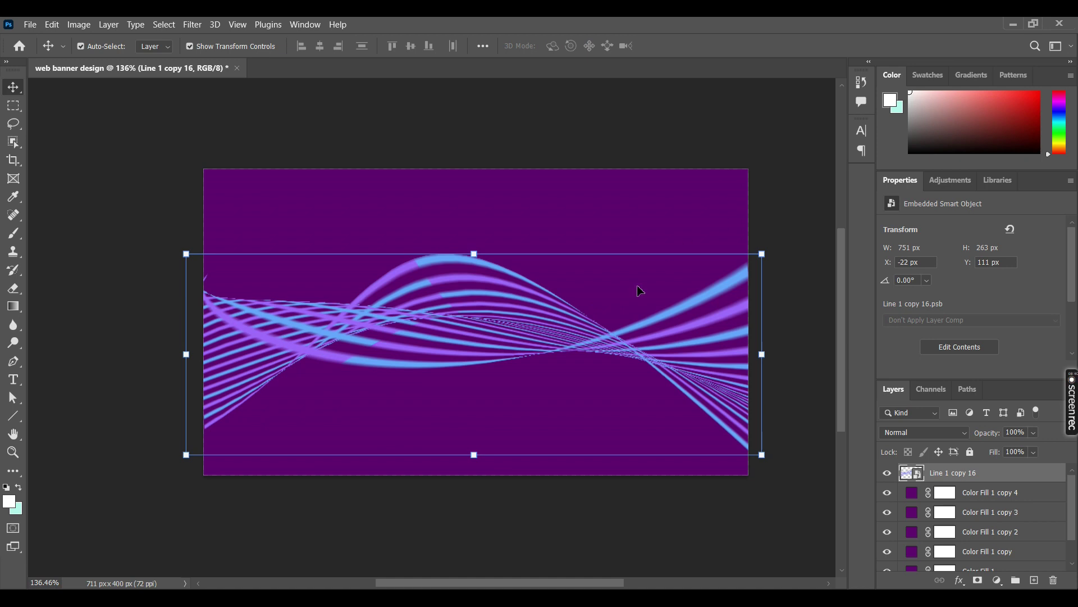
- Move the wave layer up about 33 px and slightly widen its left side
drag(522, 336, 529, 302)
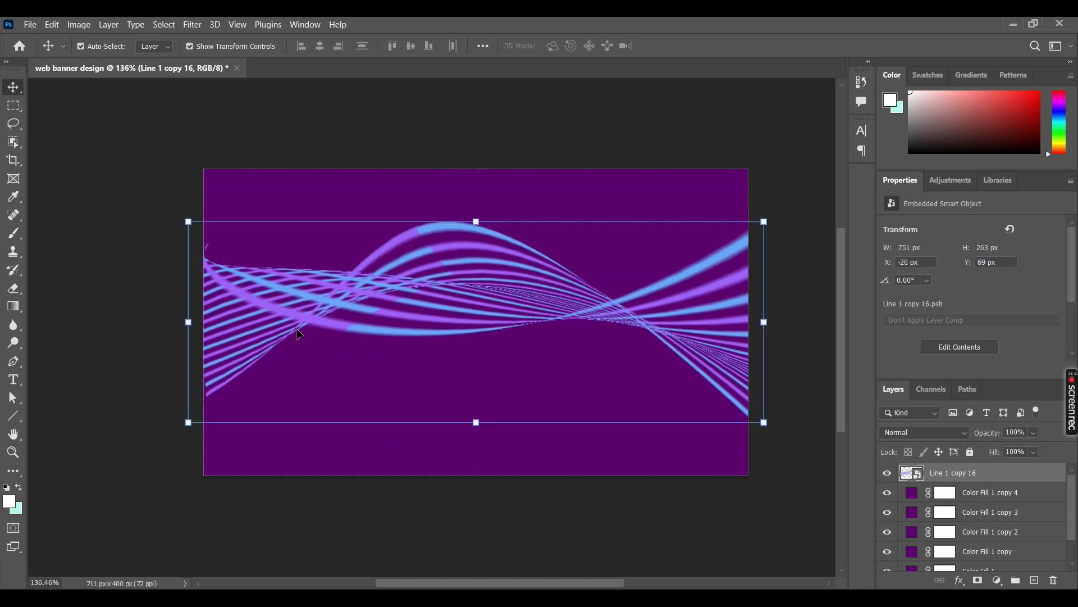
click(190, 321)
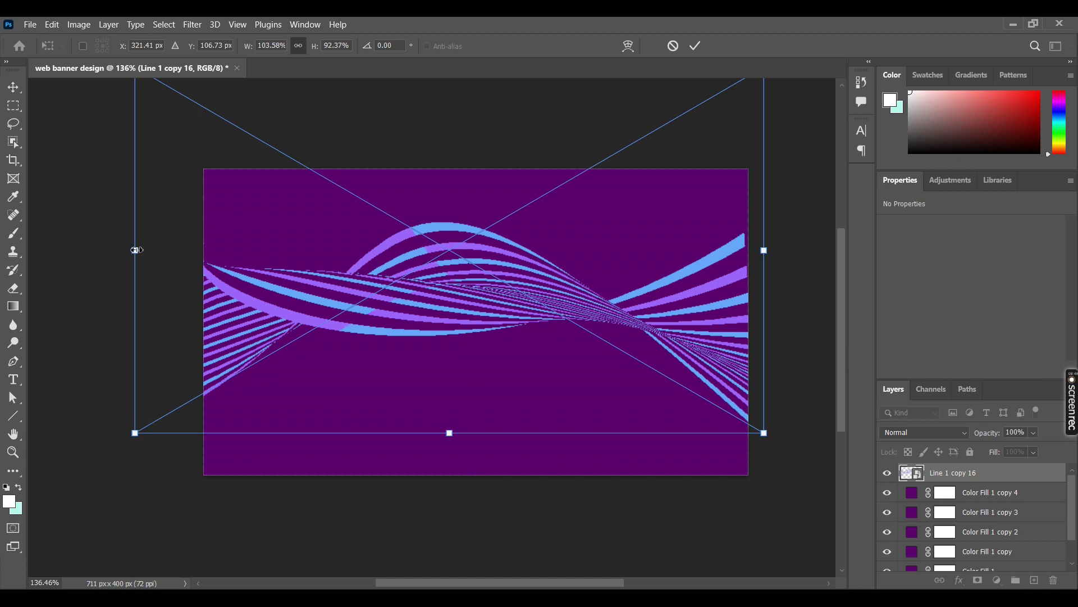
drag(136, 250, 123, 248)
click(696, 45)
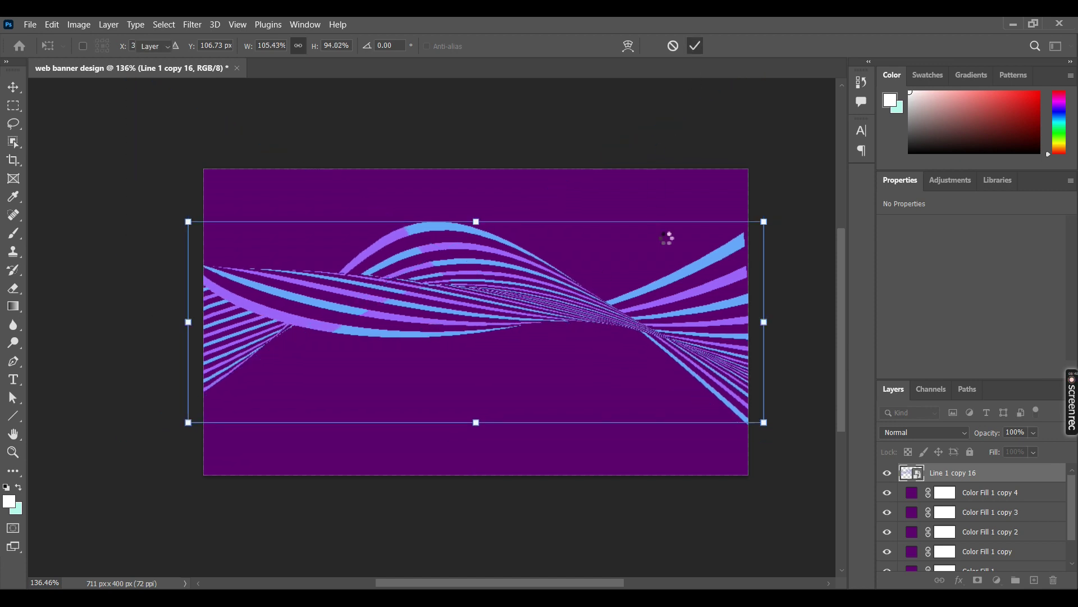
- Enlarge the wave to 833 × 618 px and rotate it 27.65° across the banner
drag(759, 221, 779, 235)
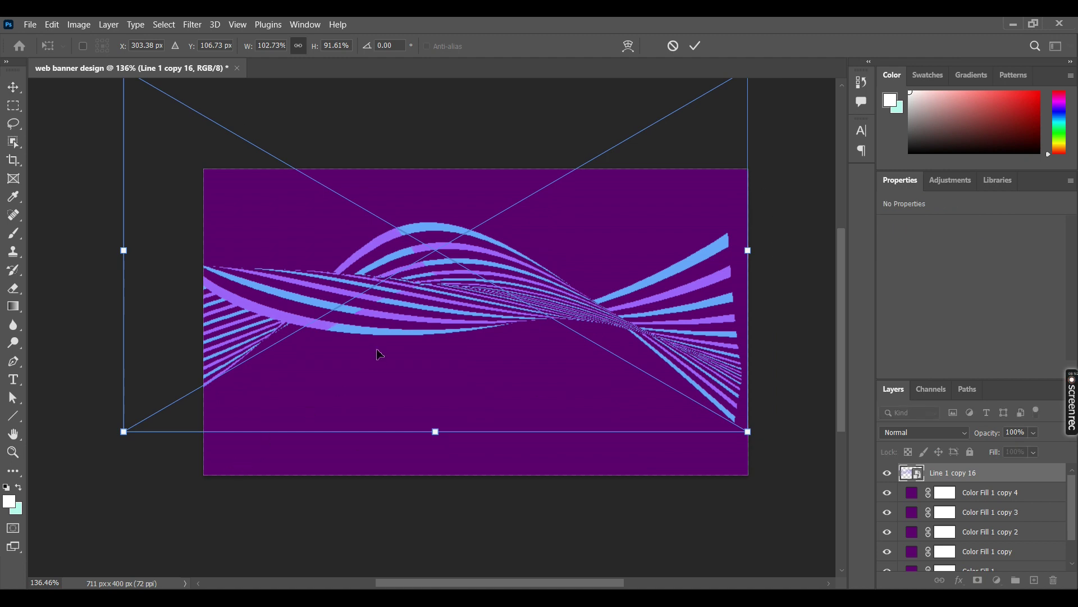
drag(747, 432, 764, 436)
drag(765, 252, 779, 251)
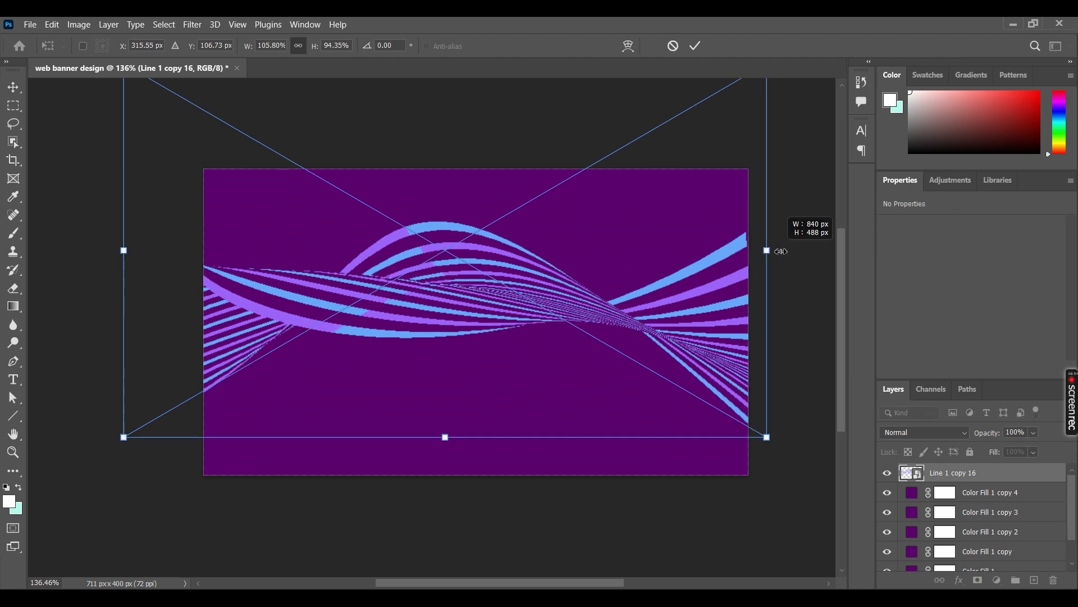
drag(807, 447, 644, 550)
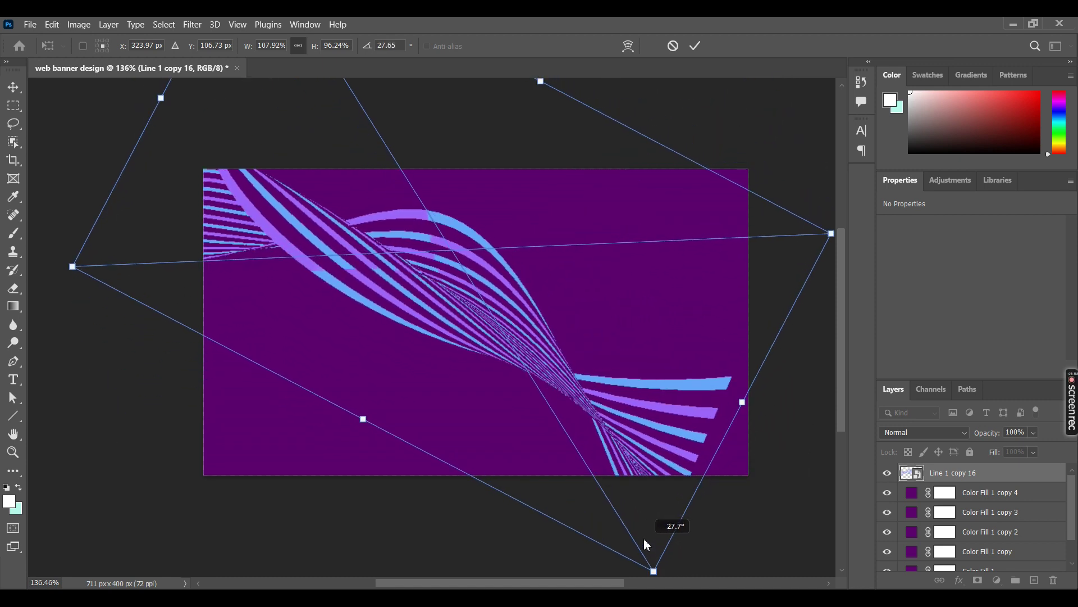
drag(677, 431, 728, 447)
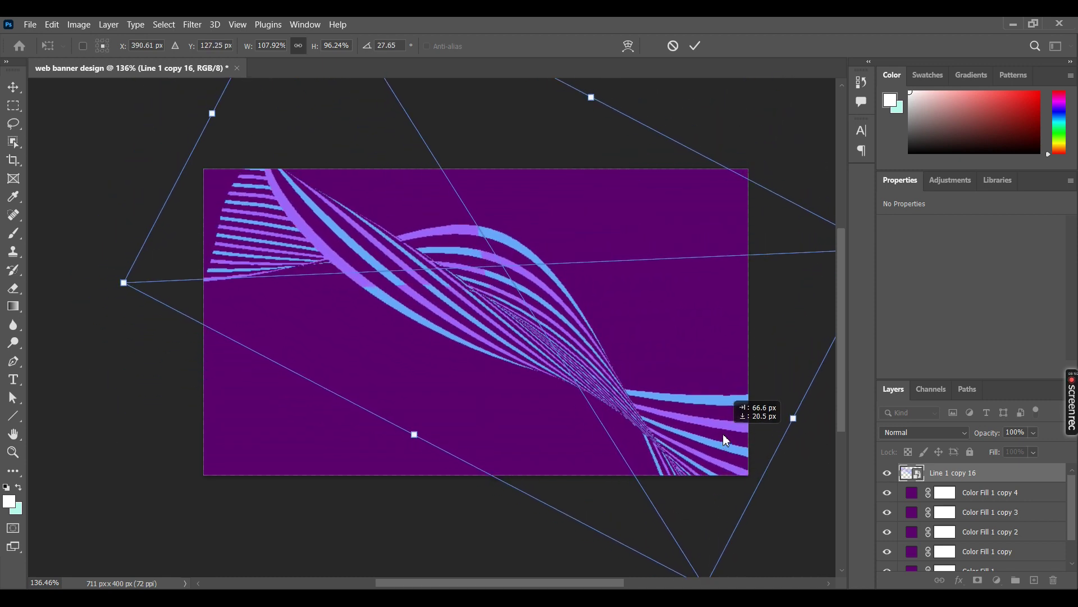
drag(197, 114, 142, 86)
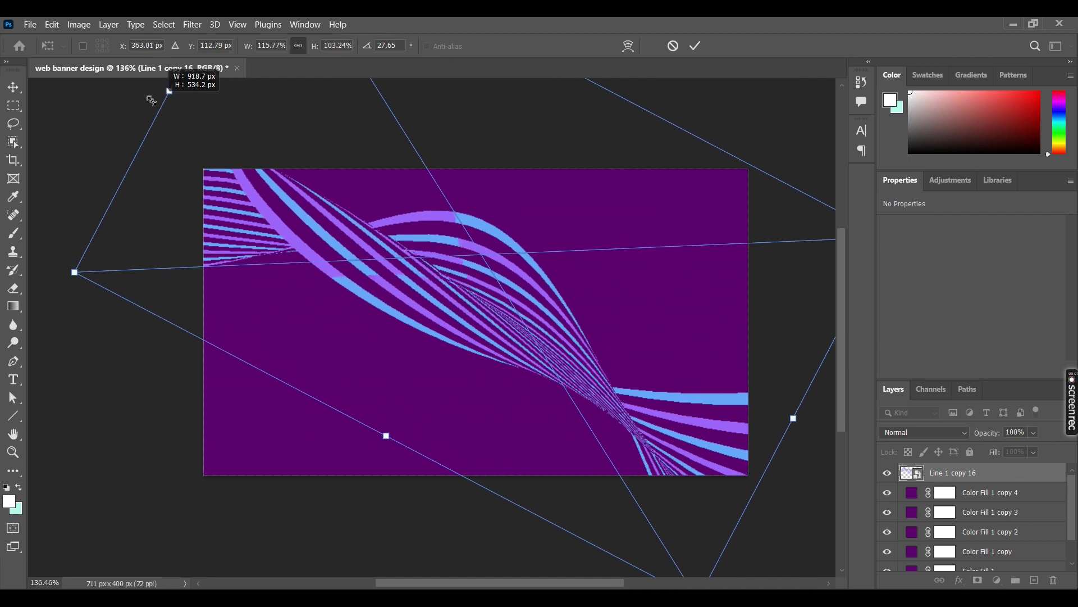
click(698, 46)
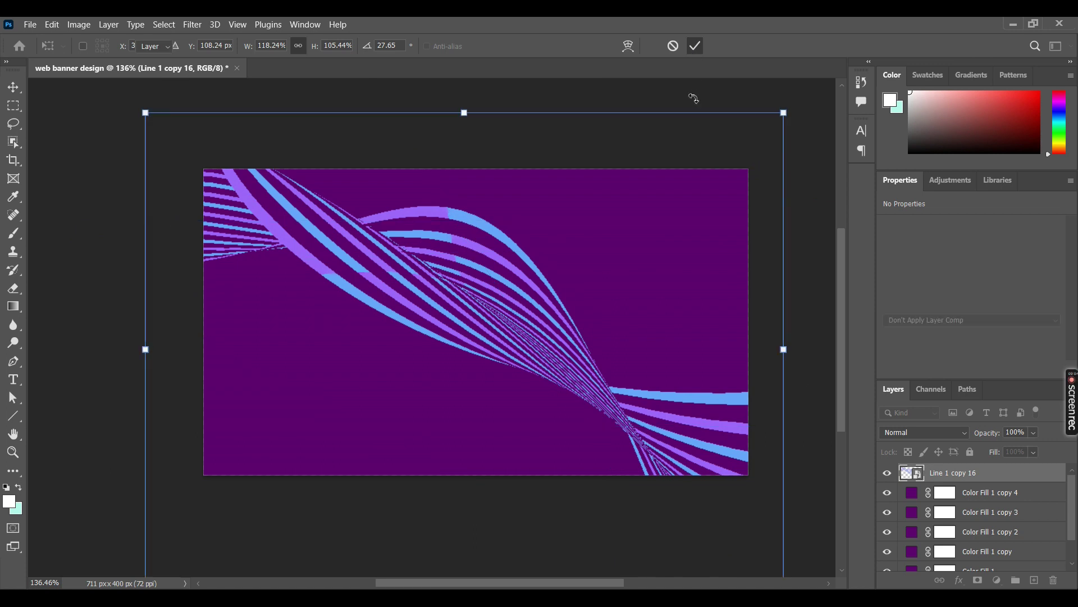
- Select the Color Fill 1 copy 4 layer and hide it
click(98, 250)
click(468, 335)
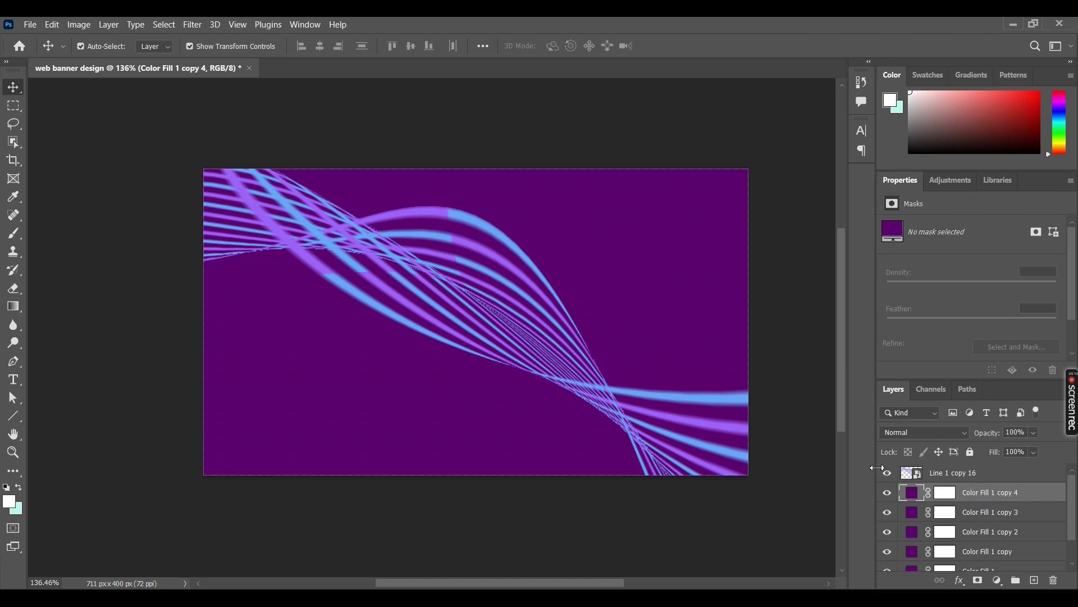
scroll(950, 530, down, 2)
scroll(947, 527, up, 2)
click(887, 494)
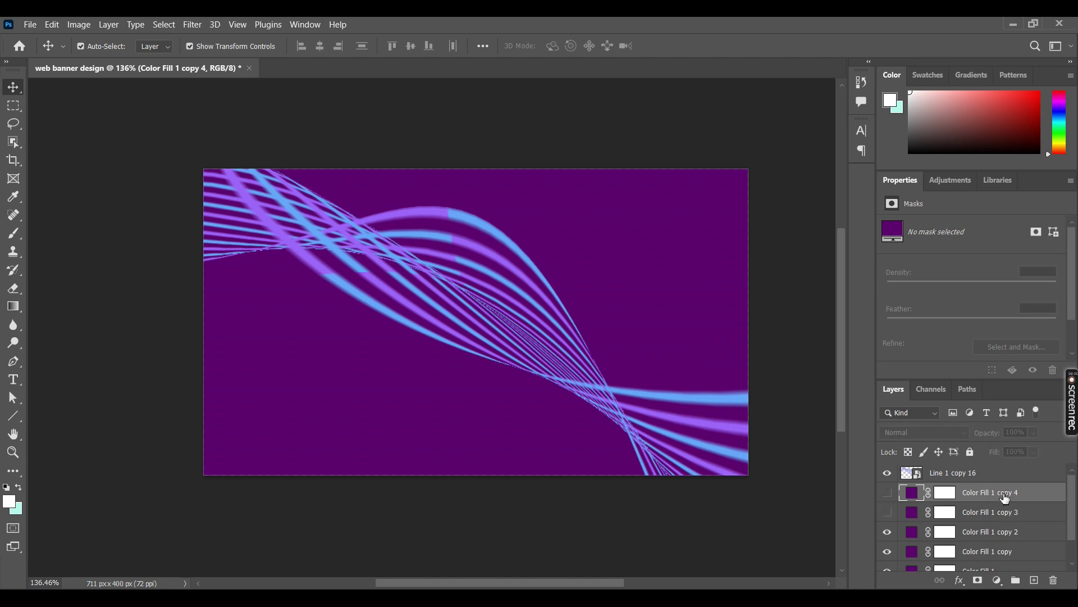
- Delete Color Fill 1 copy 4 through Color Fill 1 copy, keeping Color Fill 1
shift+click(1010, 519)
drag(887, 492, 887, 511)
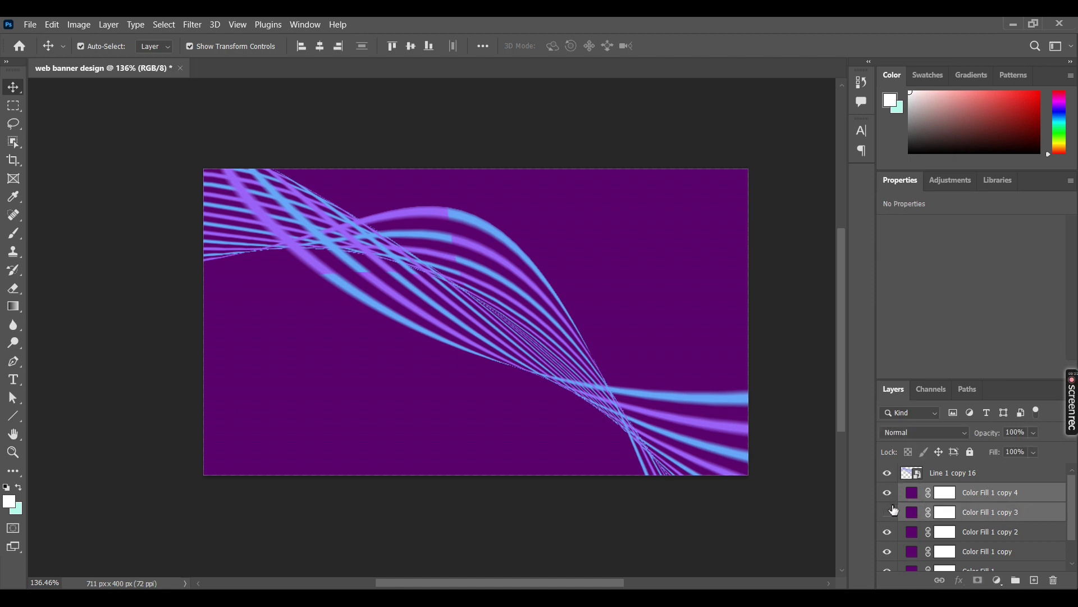
scroll(1009, 546, down, 2)
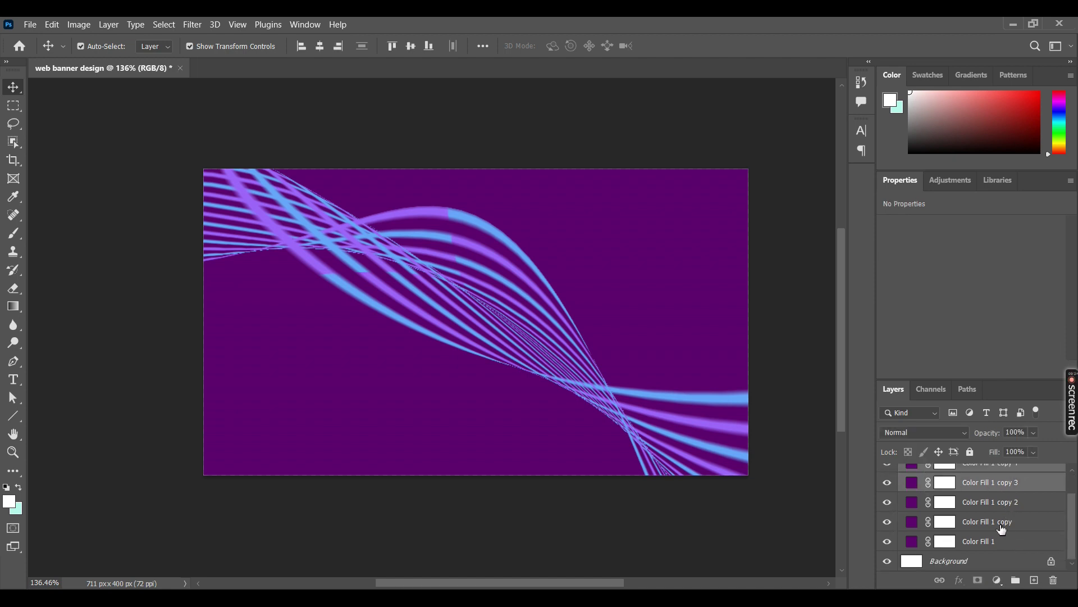
shift+click(1002, 539)
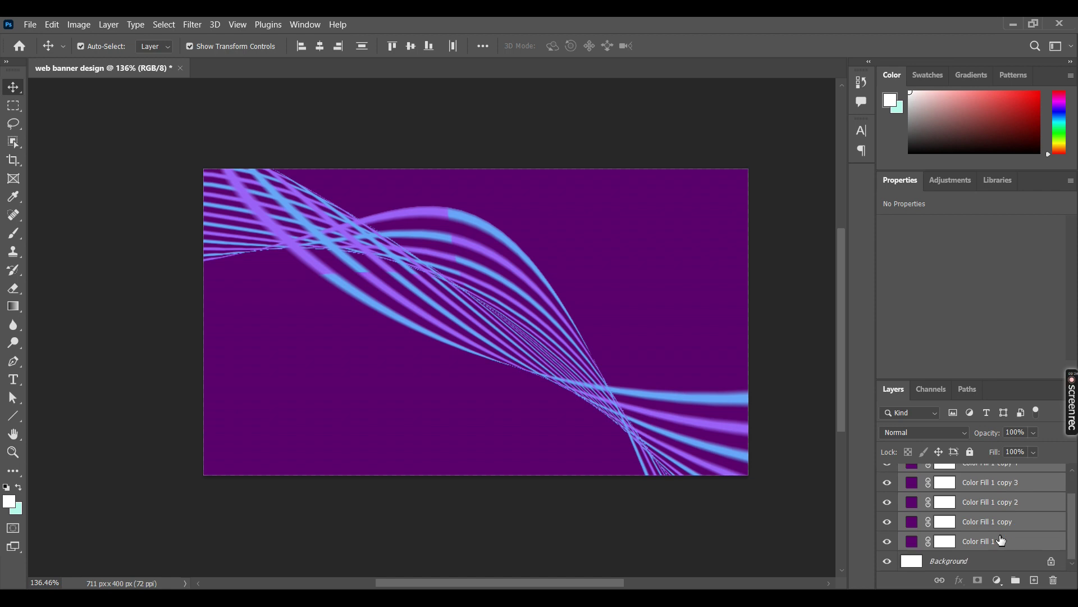
shift+click(989, 526)
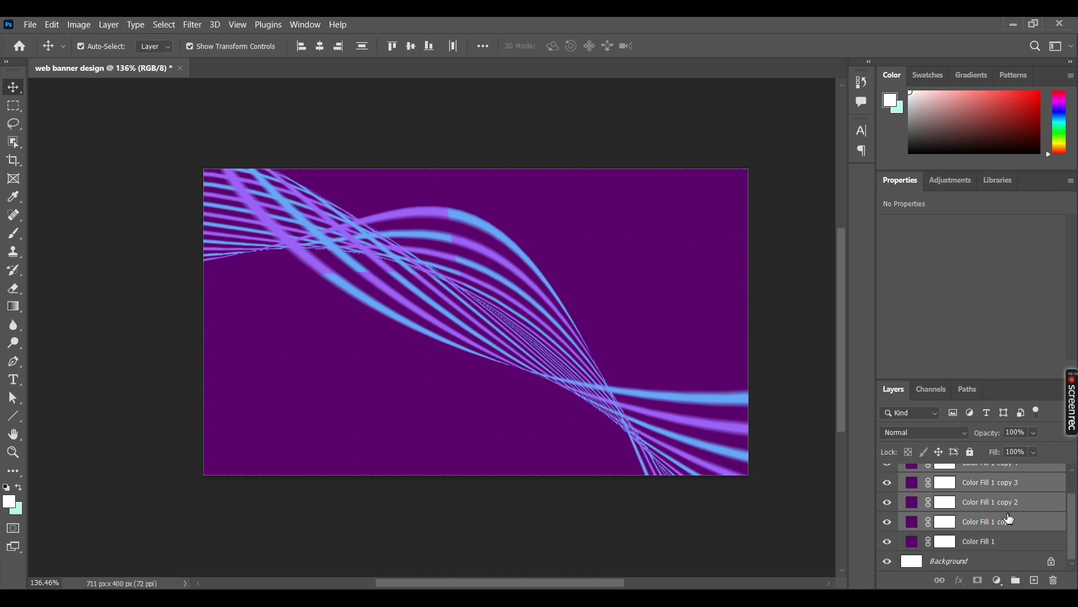
key(Delete)
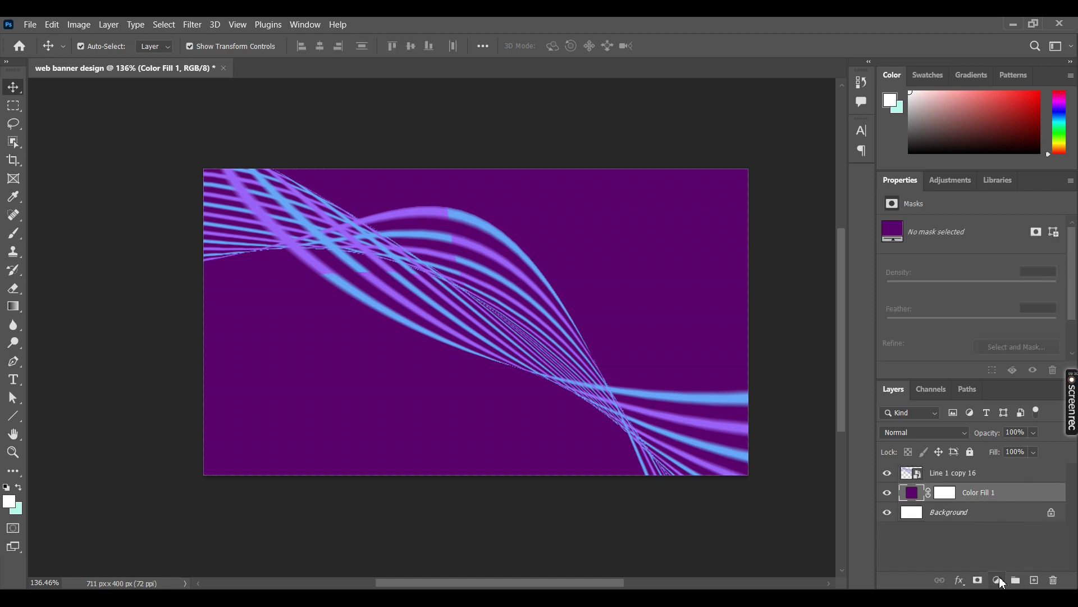
- Add a Gradient Fill layer and try several Purples gradient presets on the background
click(998, 580)
click(1035, 344)
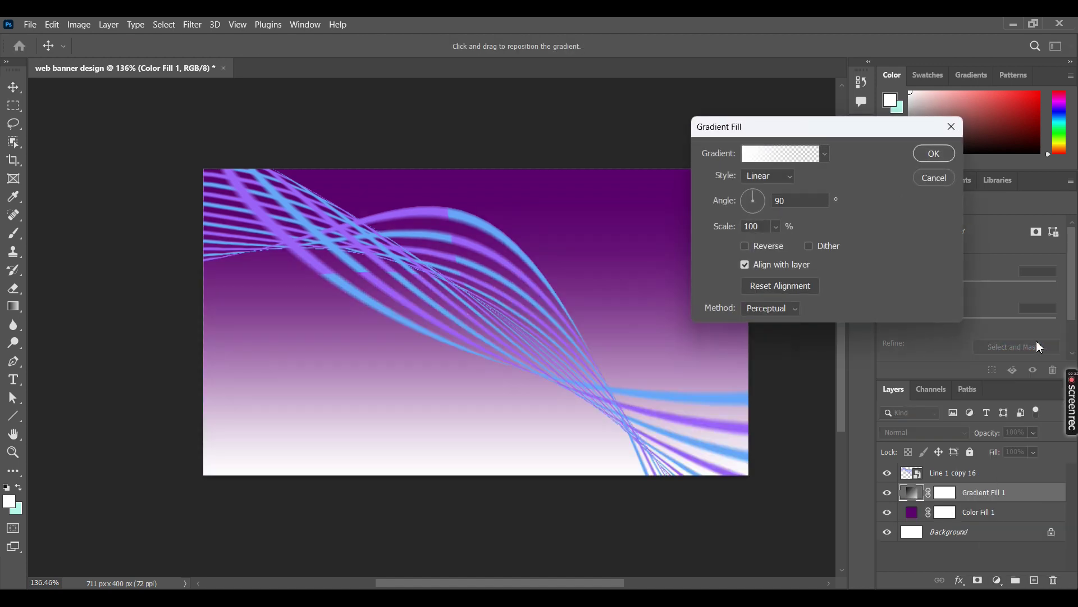
click(825, 155)
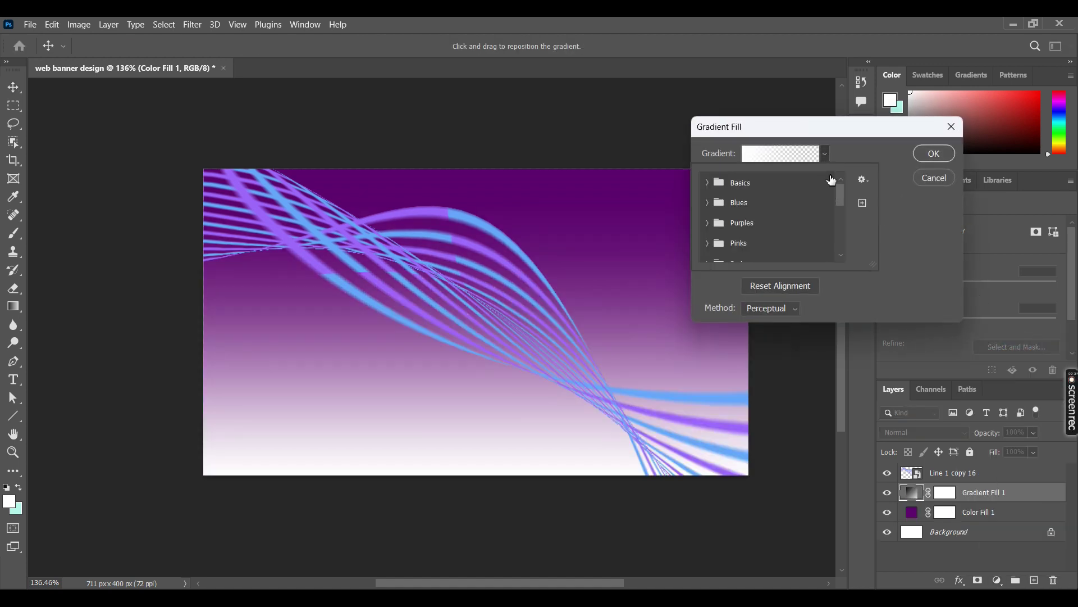
click(707, 224)
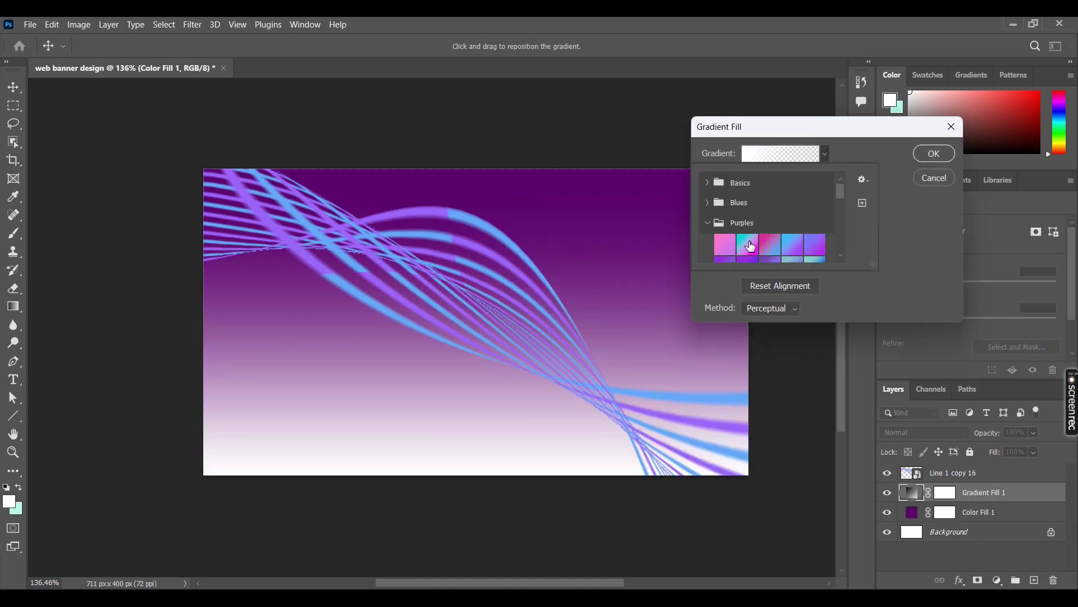
click(793, 247)
scroll(794, 260, down, 1)
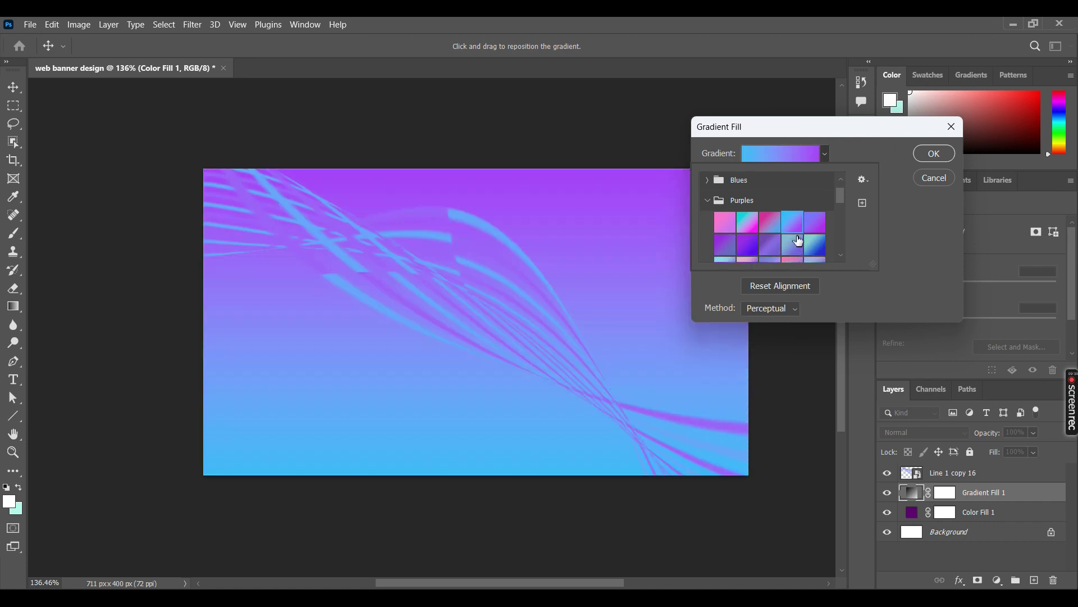
click(816, 228)
scroll(786, 239, down, 1)
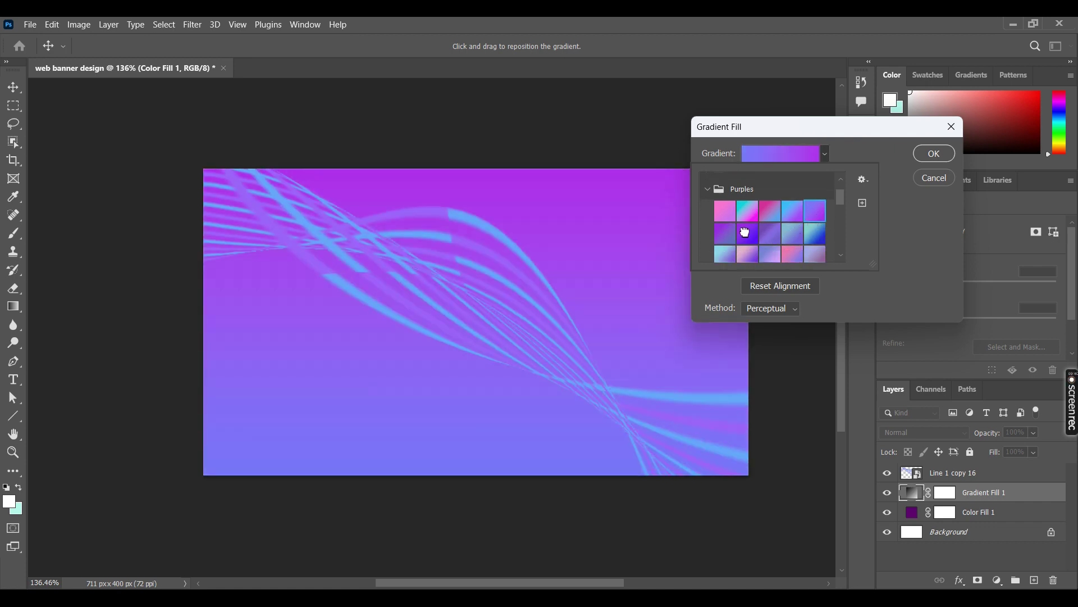
click(746, 233)
click(771, 235)
click(723, 235)
scroll(762, 252, down, 3)
click(752, 245)
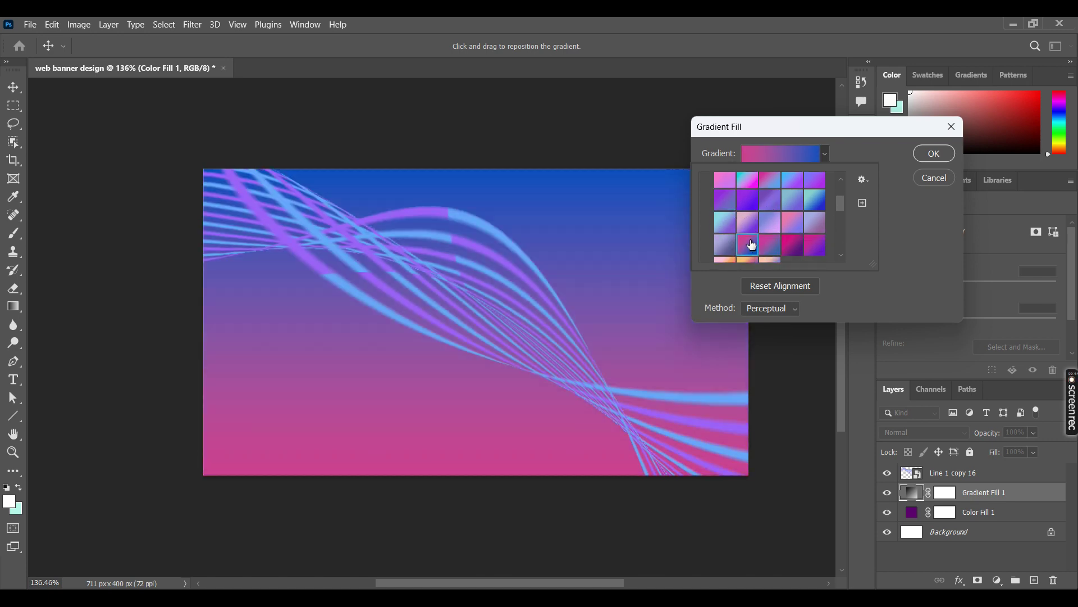
click(820, 205)
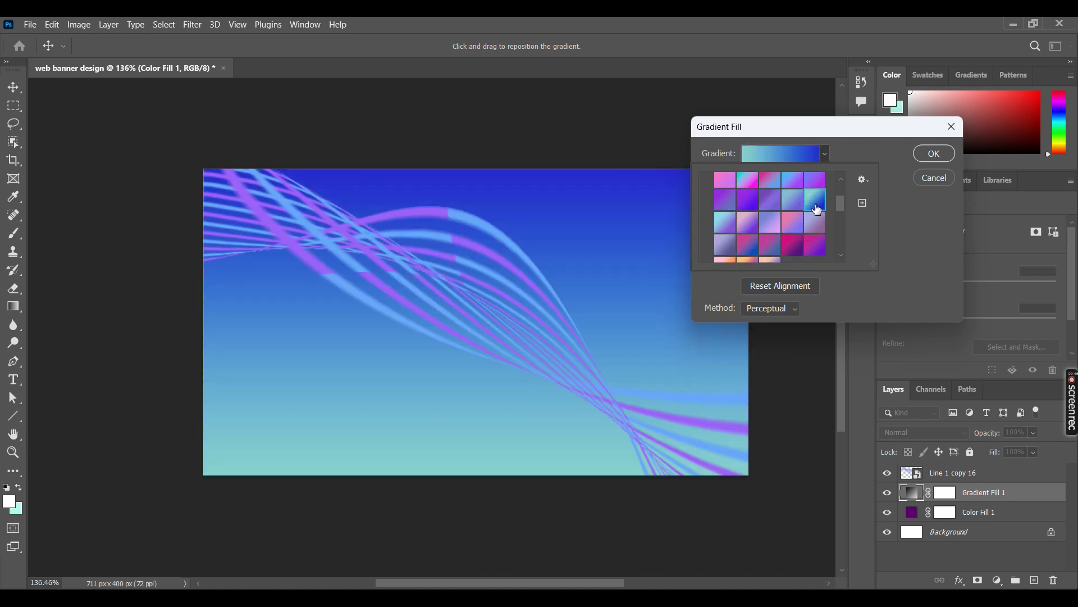
click(791, 227)
click(777, 206)
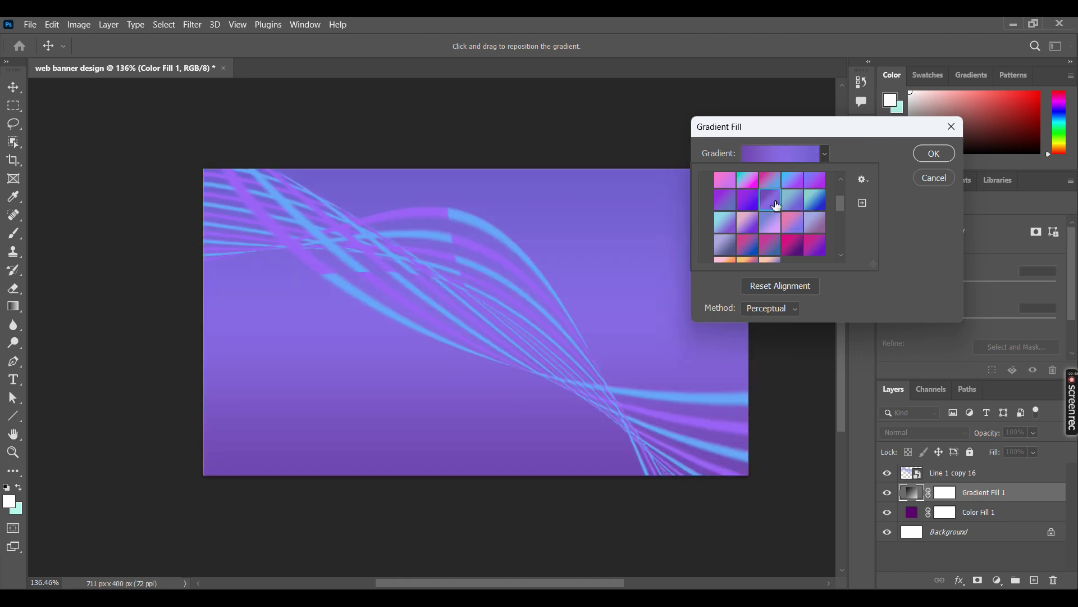
- Browse to the Blues gradient presets and apply a dark blue gradient
scroll(790, 239, down, 2)
scroll(789, 239, down, 3)
scroll(770, 238, down, 1)
scroll(760, 240, down, 1)
scroll(760, 240, down, 1)
scroll(759, 241, down, 1)
scroll(759, 240, down, 1)
scroll(759, 240, up, 1)
scroll(760, 240, up, 1)
scroll(759, 241, up, 1)
scroll(760, 240, up, 2)
scroll(760, 241, up, 2)
scroll(759, 240, up, 1)
scroll(759, 240, up, 1)
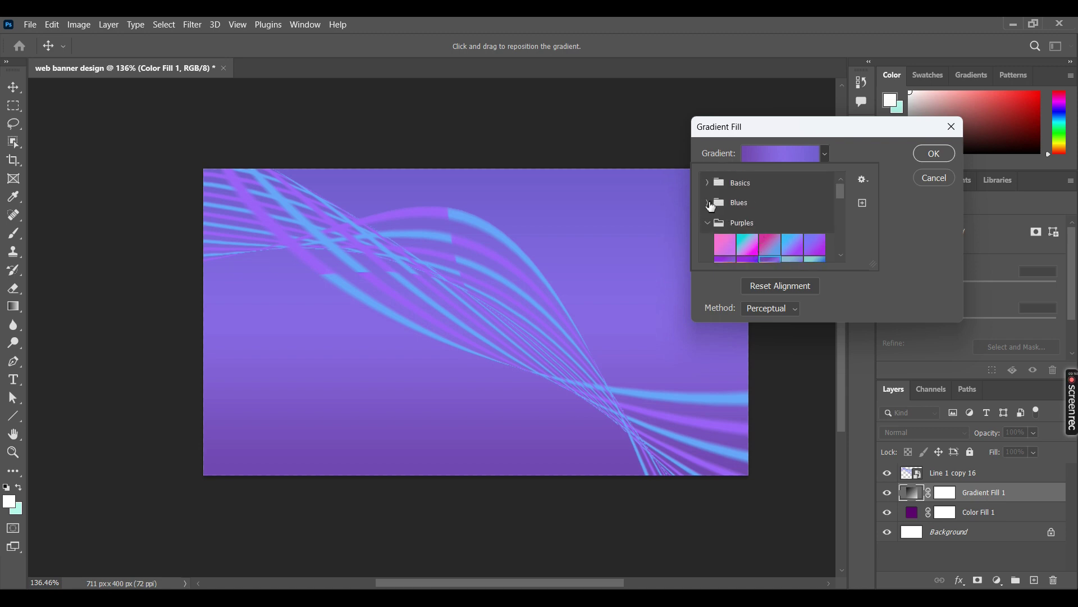
click(740, 215)
scroll(745, 219, down, 1)
scroll(748, 225, down, 1)
scroll(761, 238, down, 2)
scroll(771, 249, down, 1)
click(795, 202)
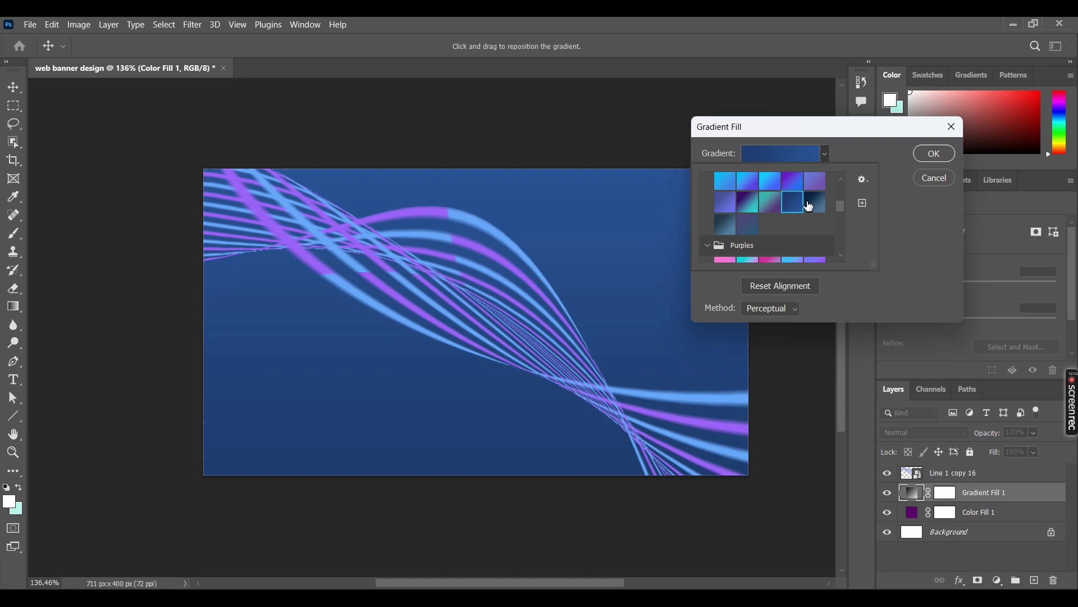
- Compare slate blue presets, then settle on the dark navy gradient and confirm the fill
click(794, 184)
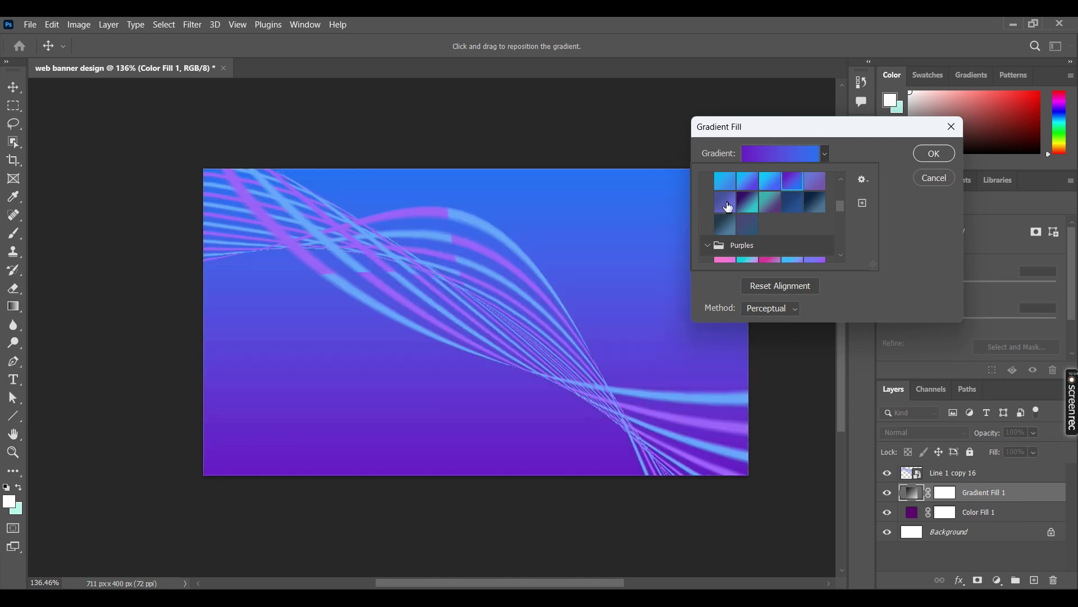
click(727, 204)
click(748, 225)
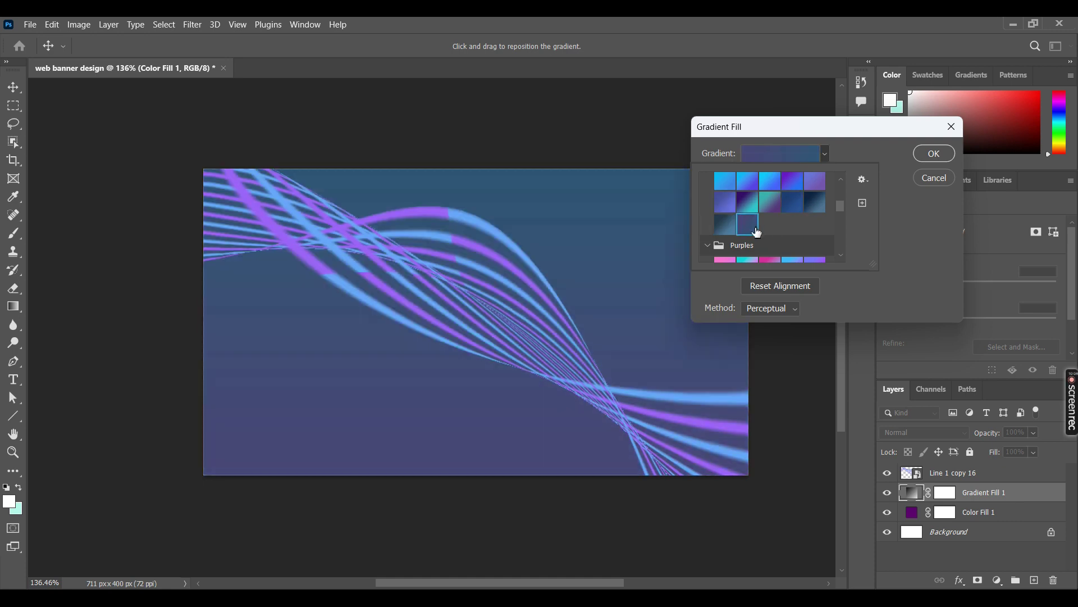
click(814, 209)
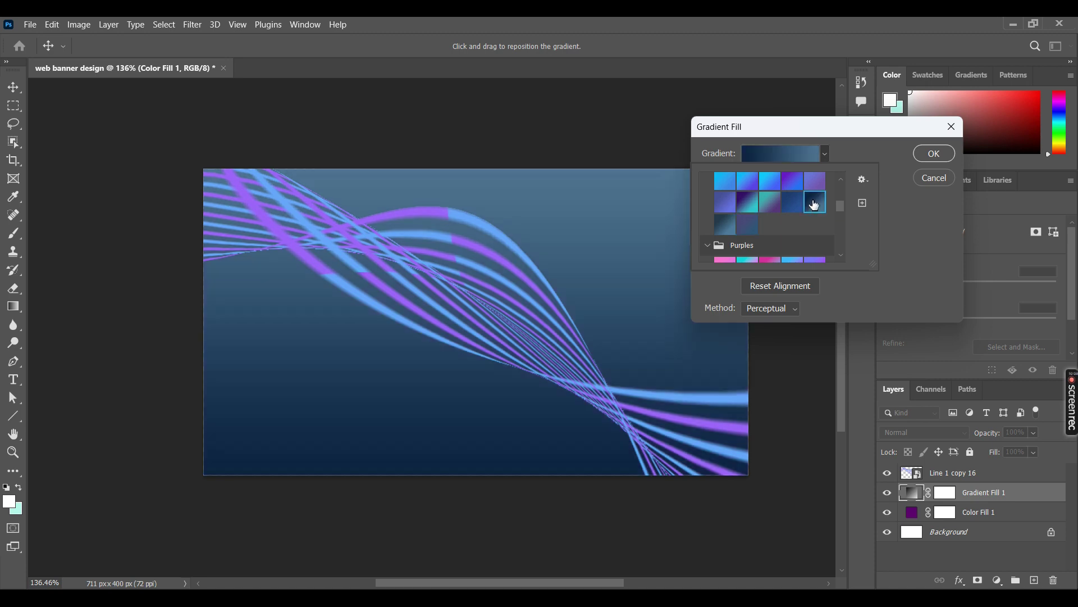
click(932, 153)
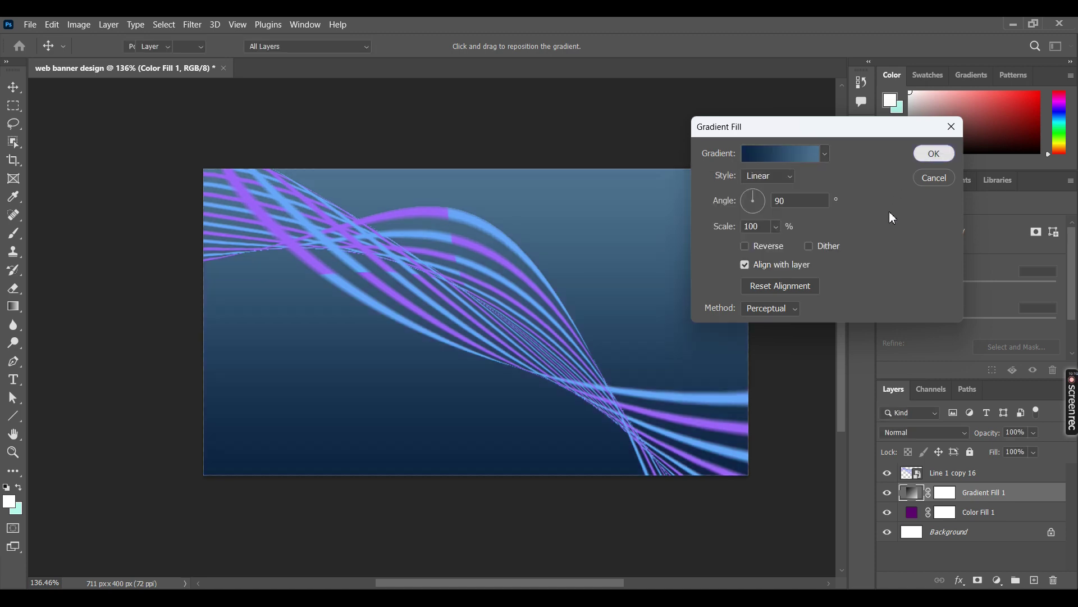
key(Return)
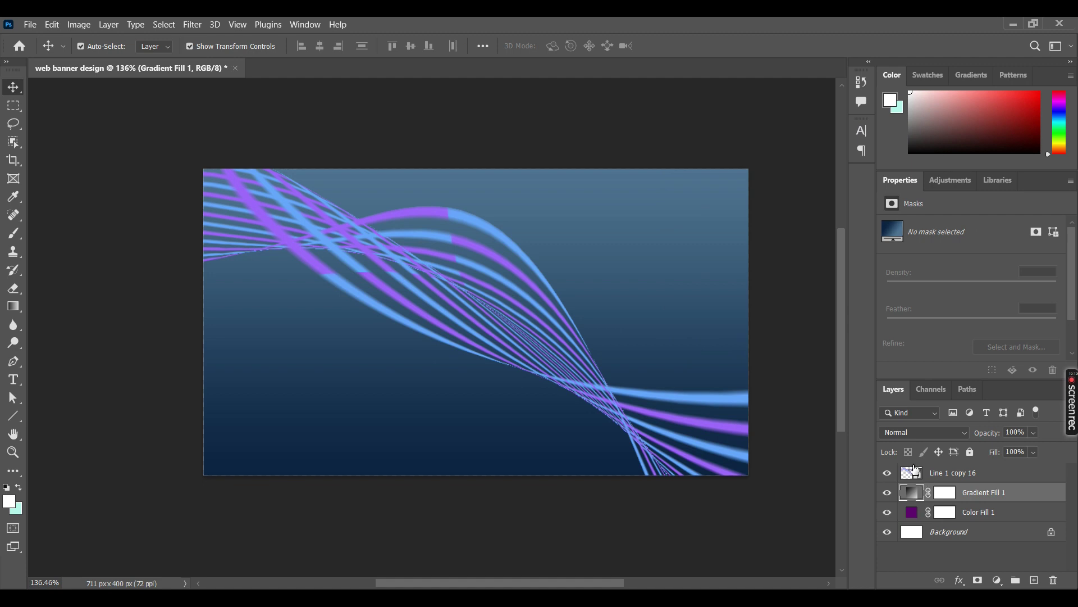
- Give Line 1 copy 16 a 2a4d77 blue Color Overlay at 69% opacity
click(916, 472)
right_click(915, 472)
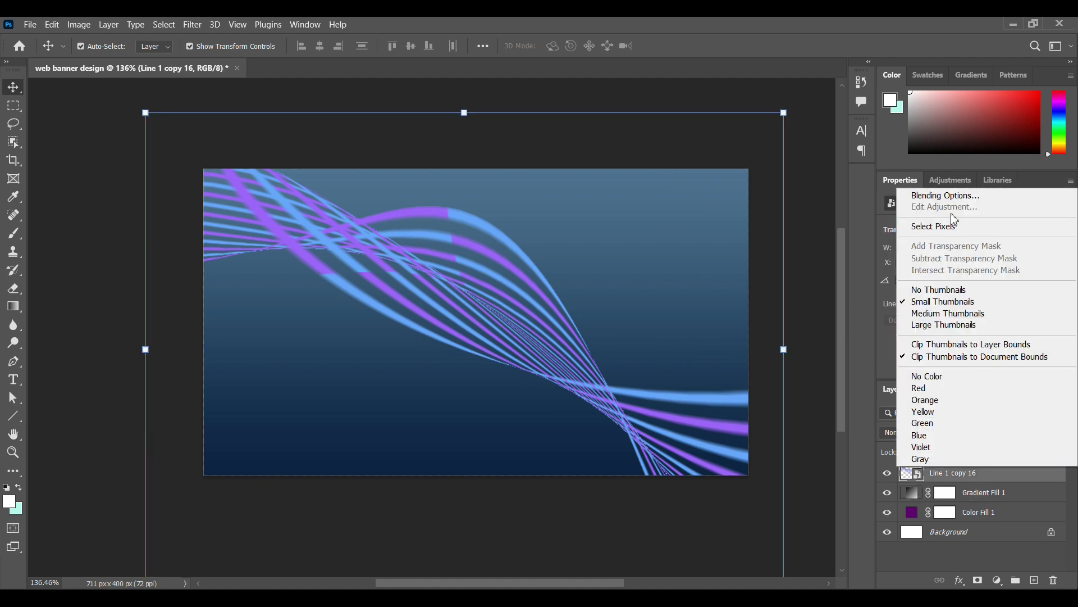
click(955, 196)
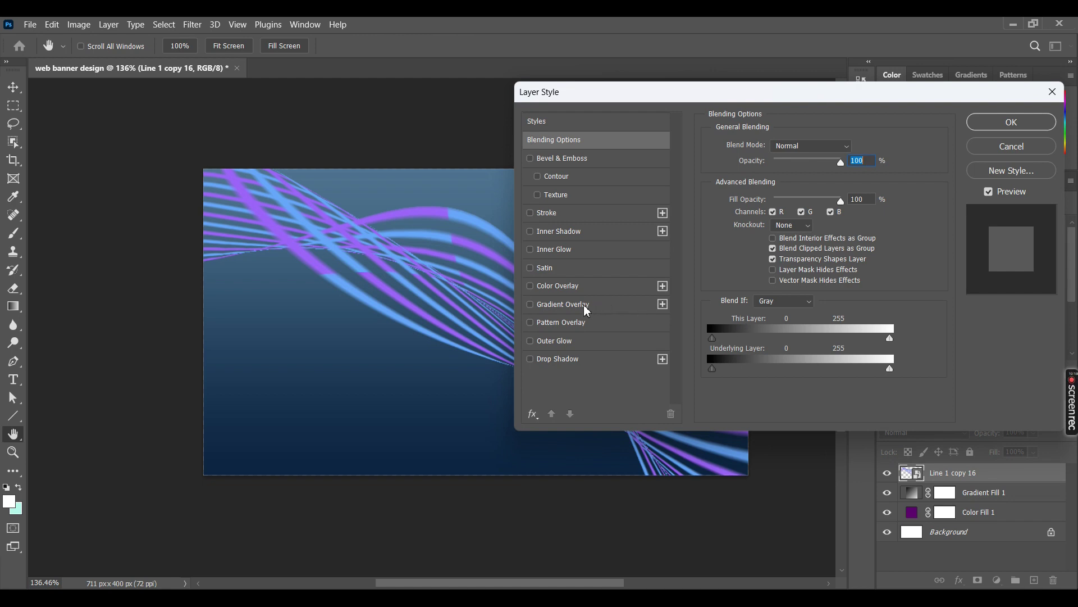
click(578, 286)
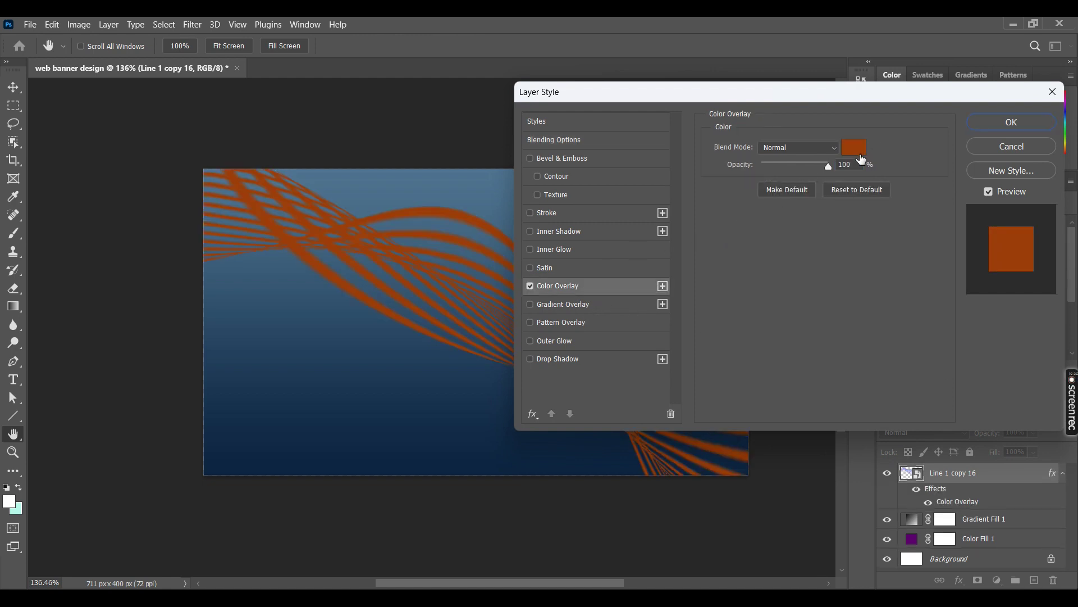
click(858, 152)
click(402, 407)
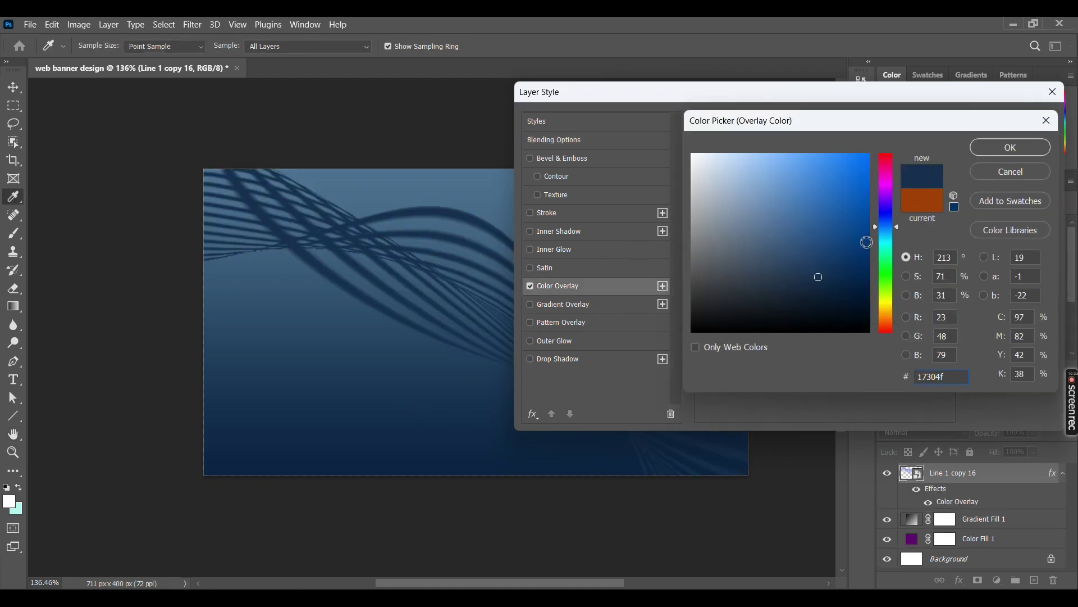
mouse_move(814, 250)
mouse_down()
mouse_move(796, 232)
mouse_move(807, 249)
mouse_up()
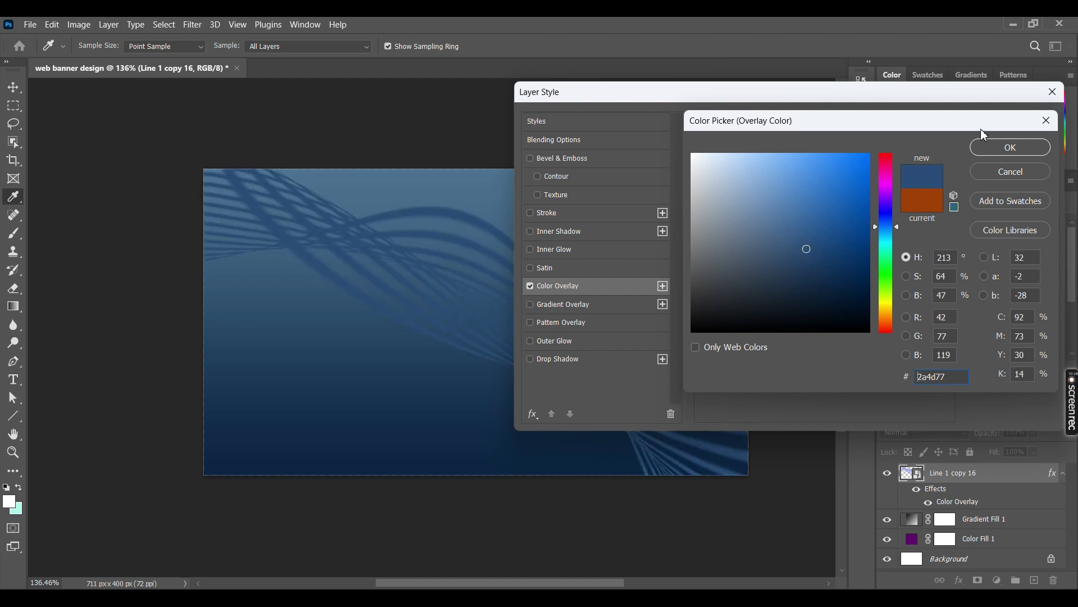
click(1006, 149)
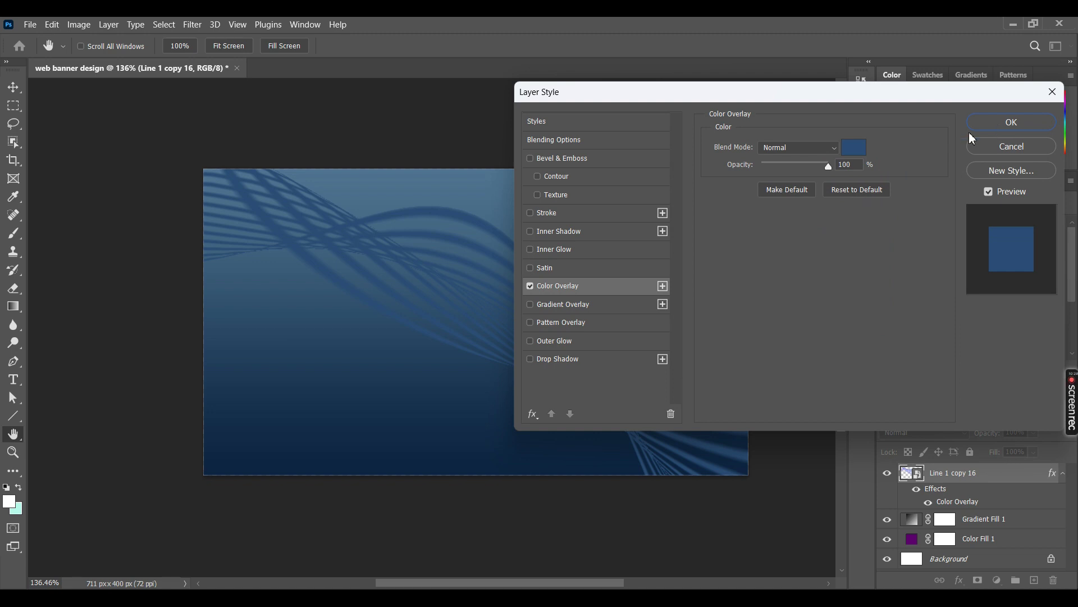
drag(818, 168, 808, 170)
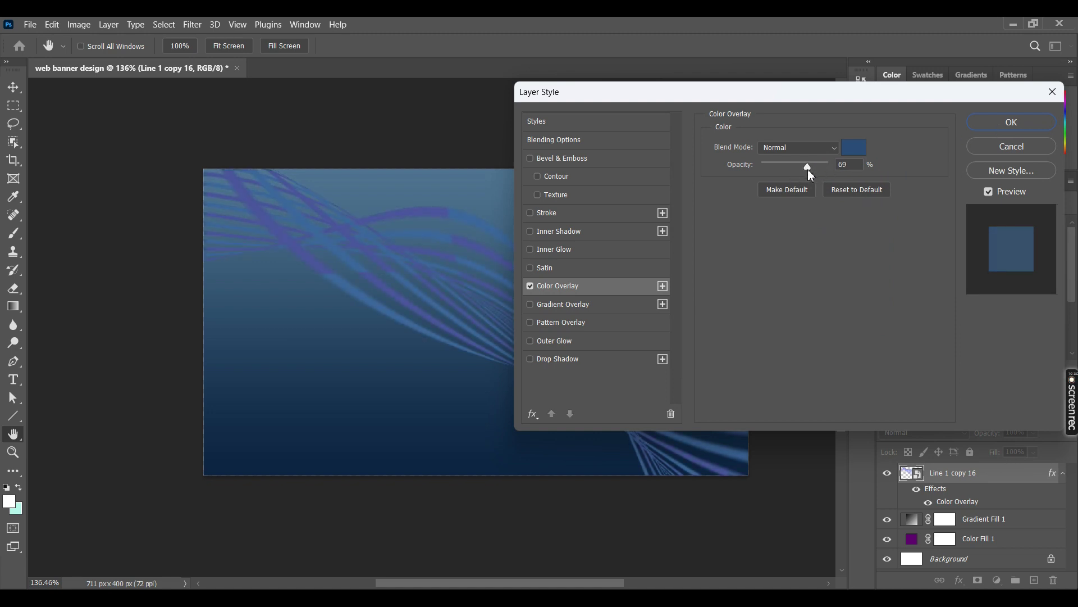
click(995, 125)
click(110, 318)
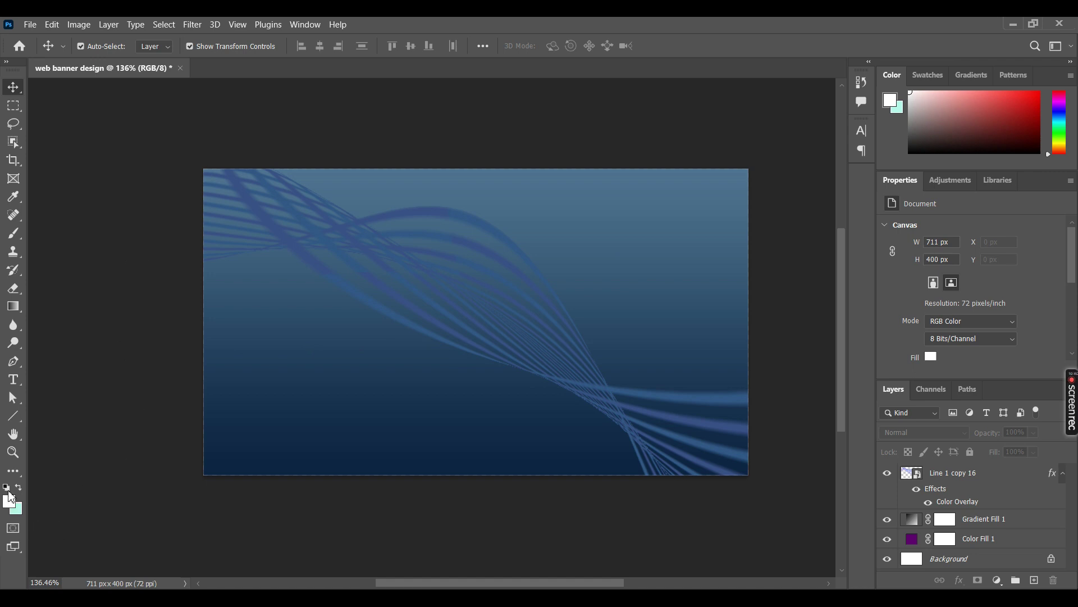
- Delete the purple Color Fill 1 layer and nudge the ribbon layer down a few pixels
click(388, 313)
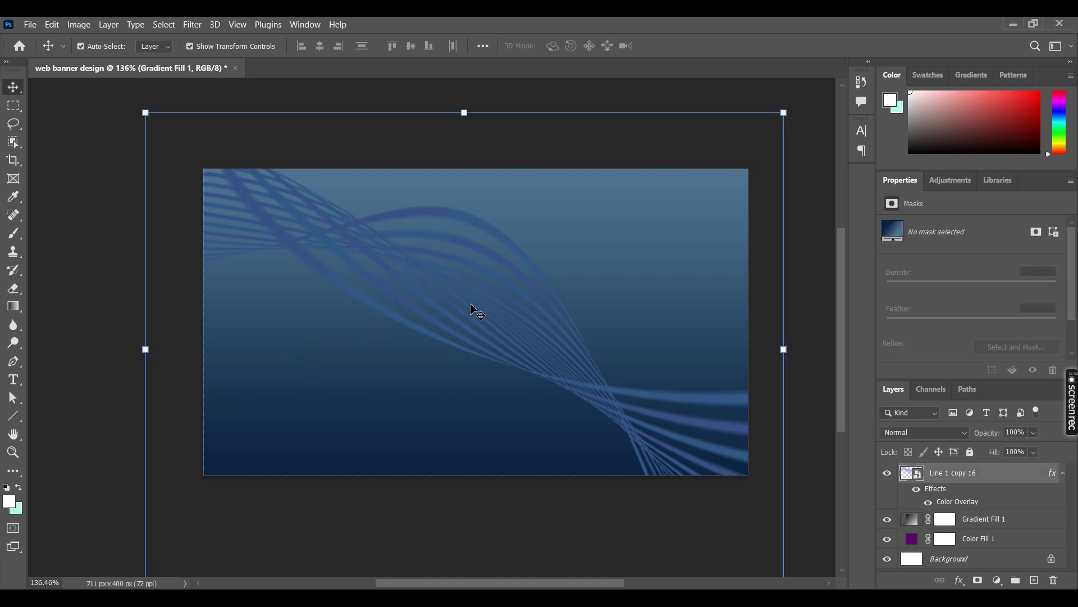
click(393, 296)
click(544, 368)
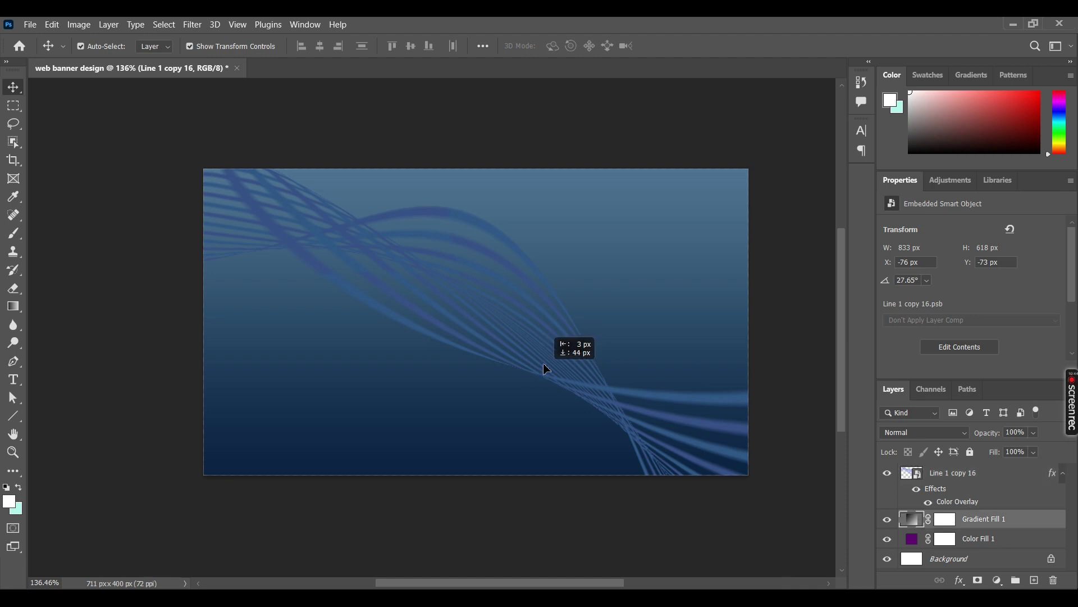
click(907, 474)
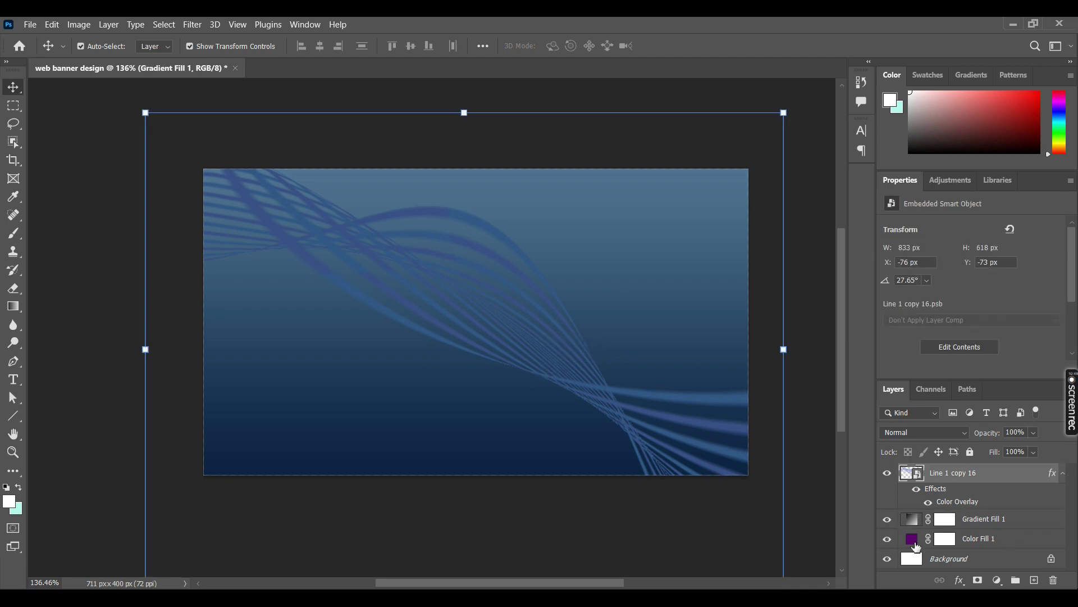
click(913, 539)
key(Delete)
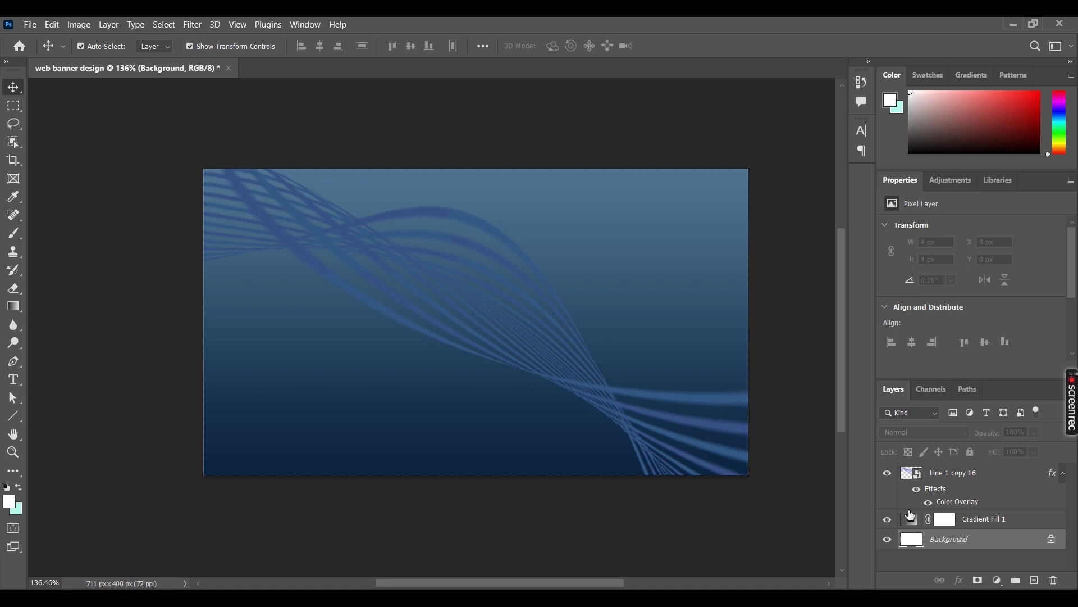
click(906, 475)
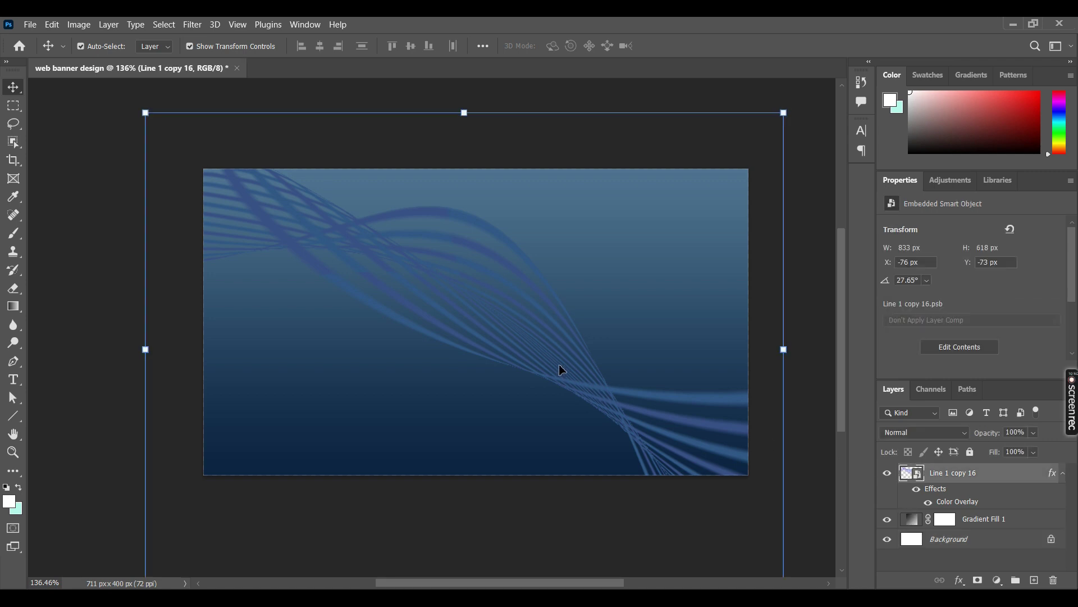
key(Down)
key(Down)
key(Down)
key(Down)
key(Down)
key(Down)
key(Down)
key(Down)
key(Down)
key(Down)
key(Down)
key(Down)
- Rotate the ribbons to a 7.5° tilt, narrow them slightly, shift them left and commit
drag(798, 122, 396, 365)
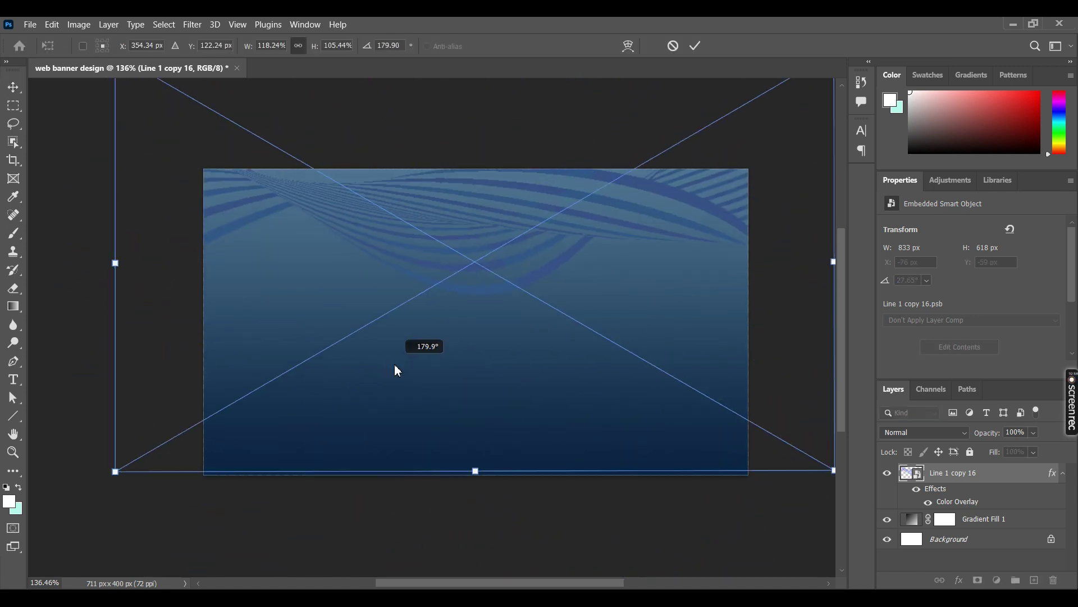
mouse_move(396, 365)
mouse_down()
mouse_move(691, 204)
mouse_move(644, 166)
mouse_up()
drag(527, 311, 528, 372)
drag(706, 140, 673, 114)
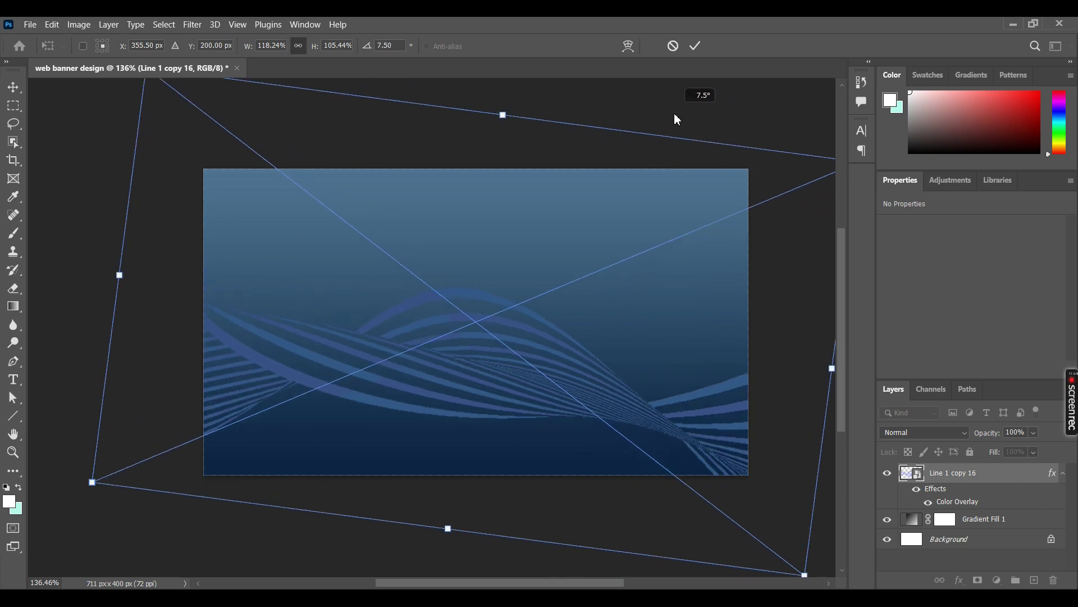
drag(161, 277, 139, 267)
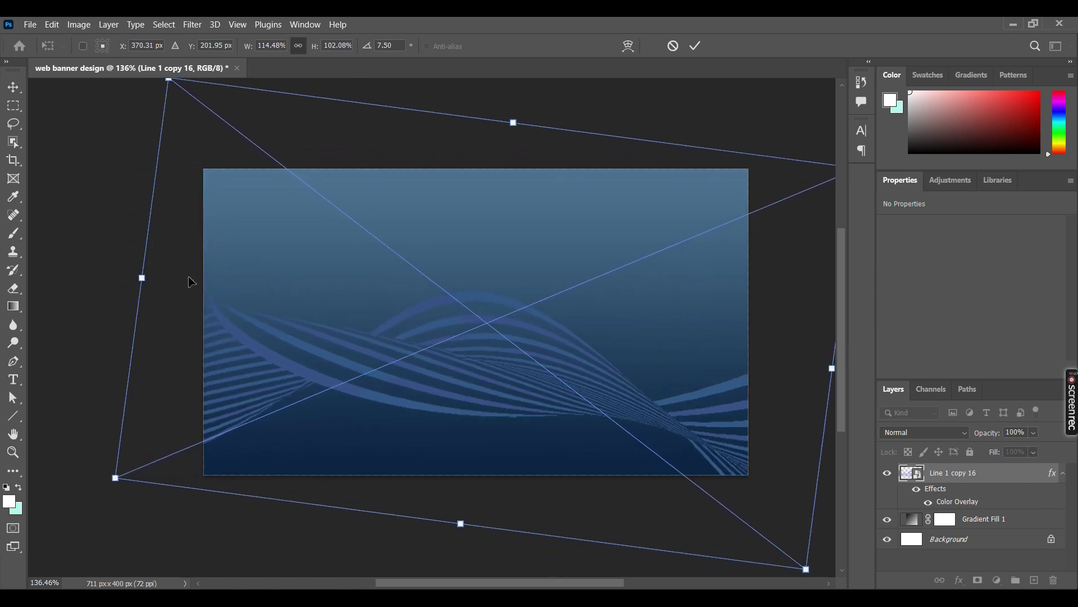
drag(460, 349, 434, 350)
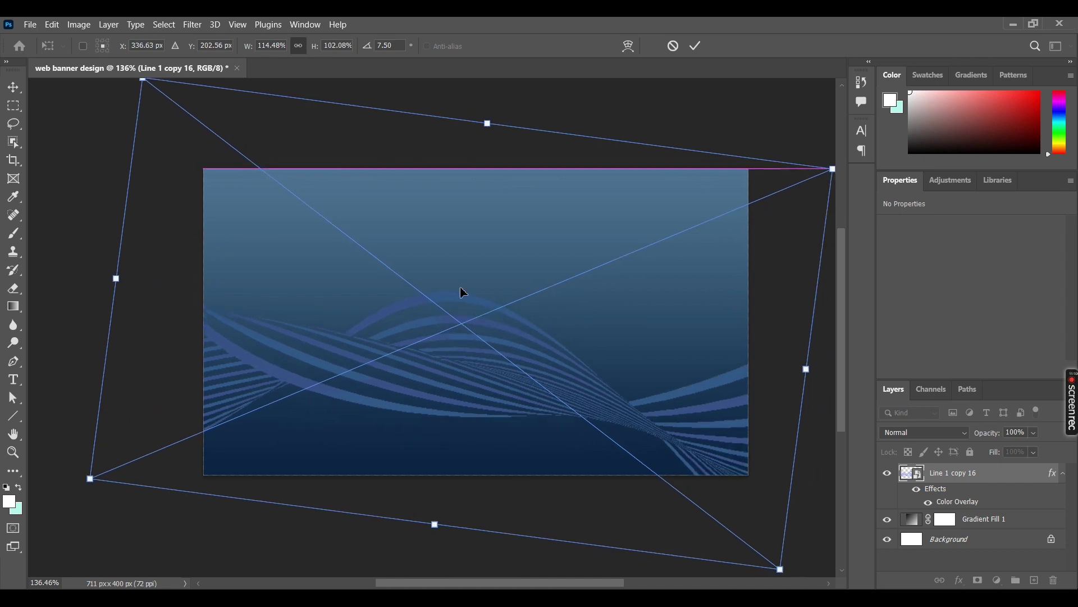
click(695, 46)
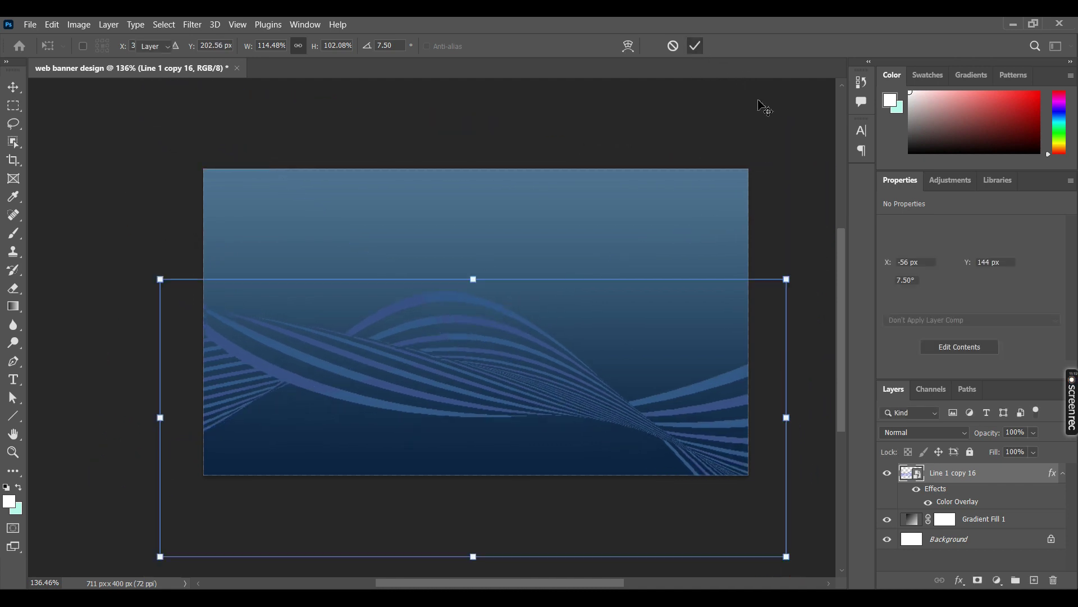
click(147, 216)
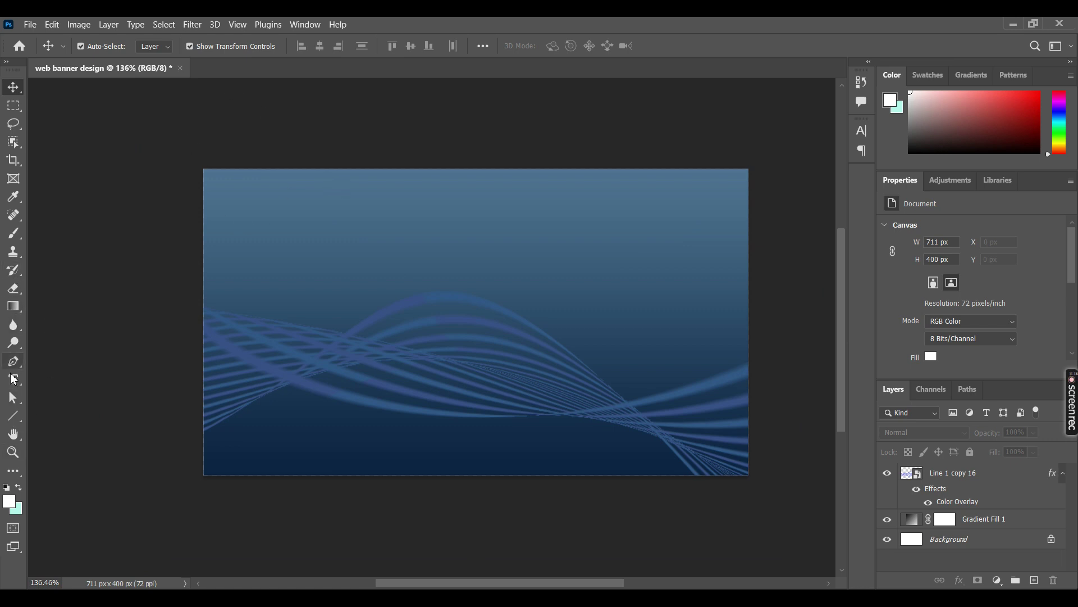
- Draw an unfilled, blue-outlined circle about 279 px wide at the banner's bottom-left
click(18, 413)
right_click(19, 418)
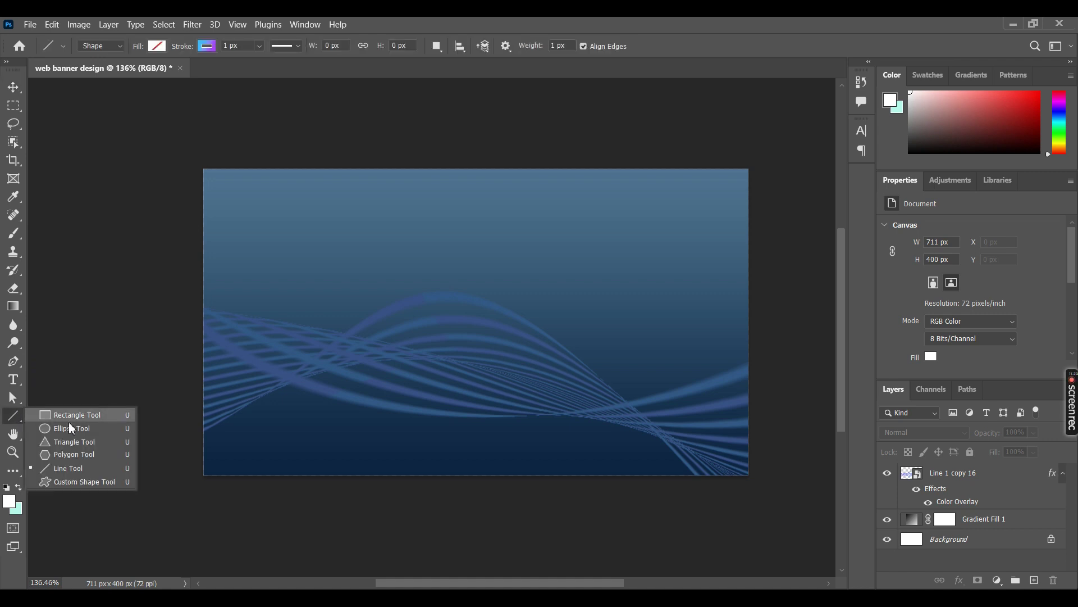
click(237, 426)
key(shift+u)
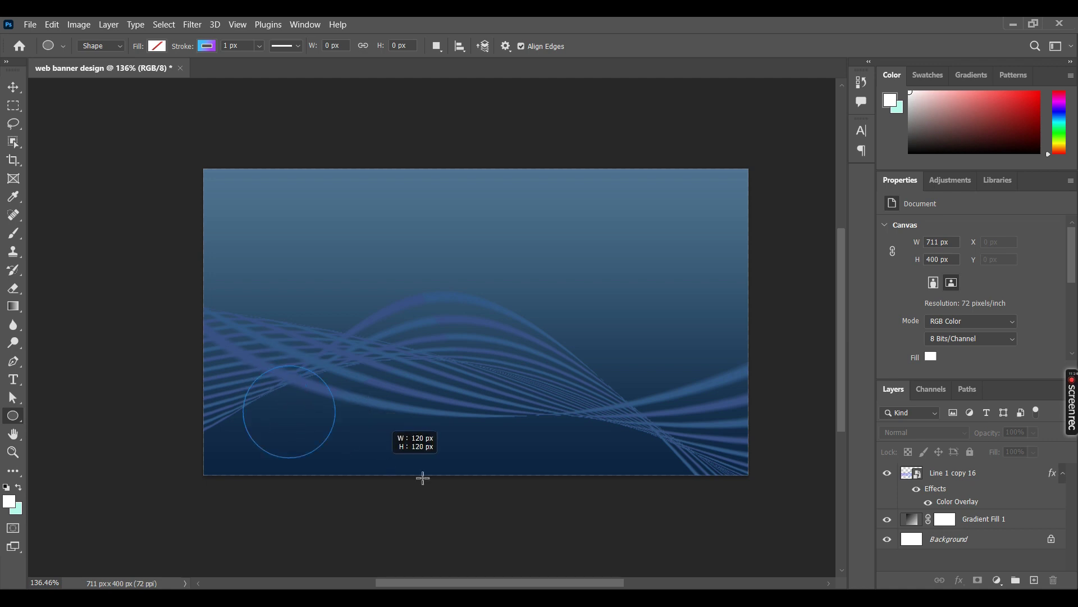
drag(245, 367, 641, 500)
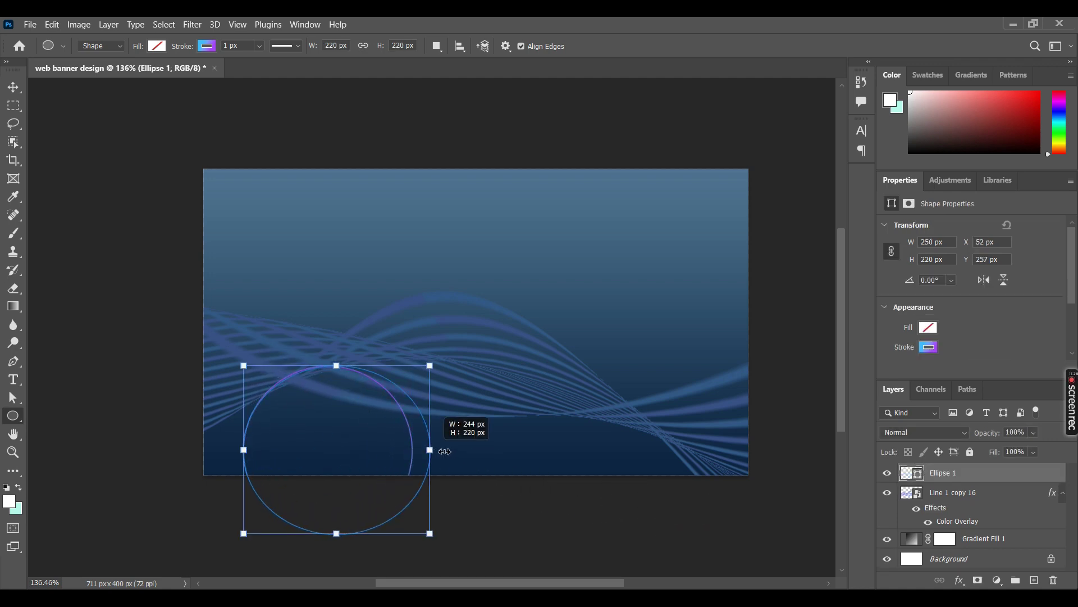
drag(412, 449, 457, 449)
key(ctrl+z)
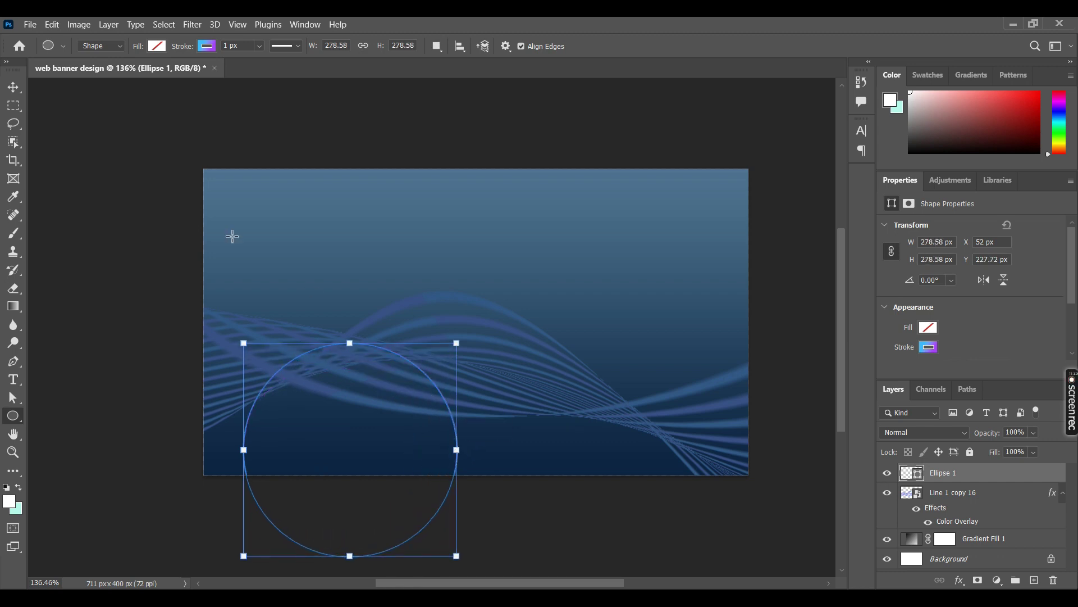
click(13, 88)
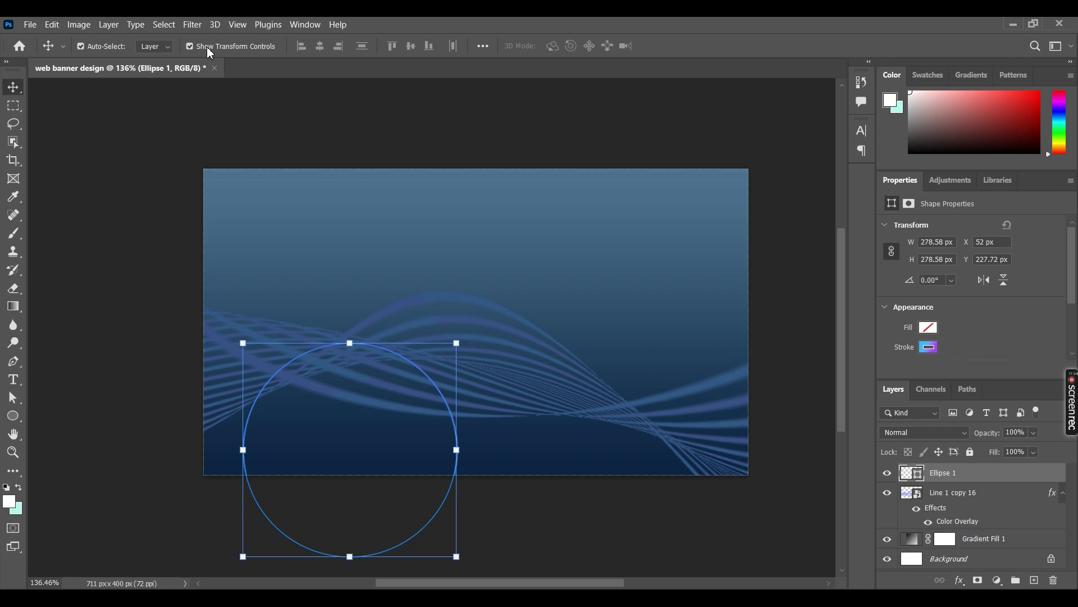
- Change the circle's fill from solid dark blue to a blue gradient
click(933, 346)
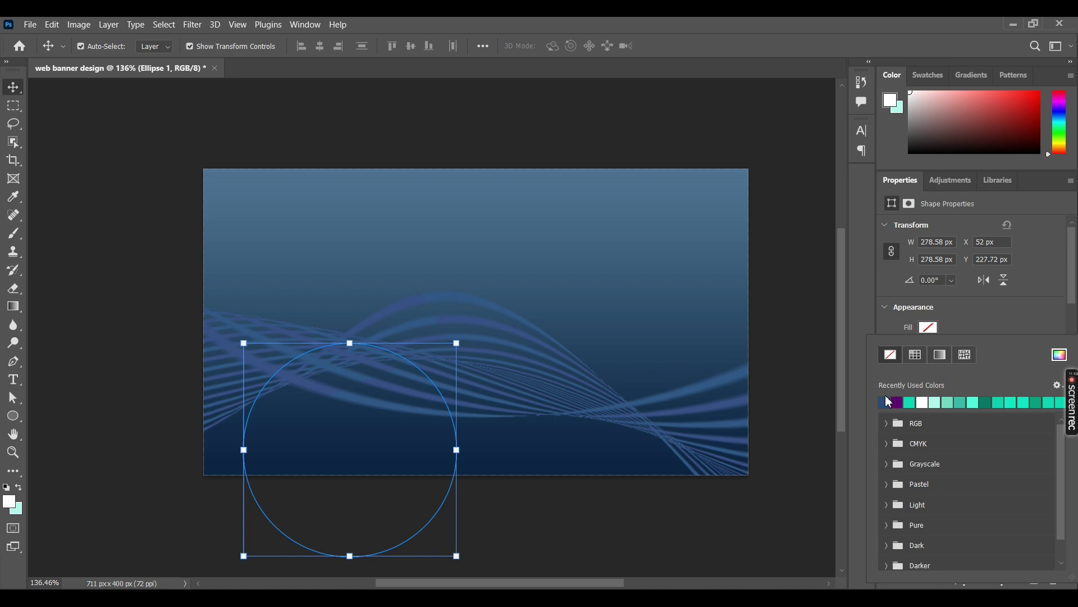
click(887, 401)
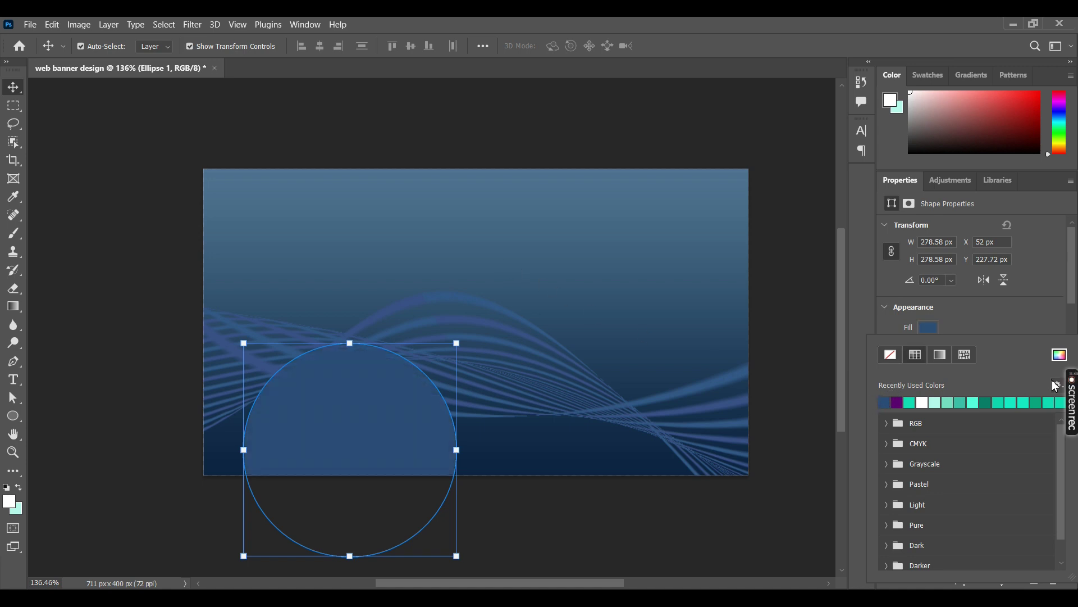
click(940, 353)
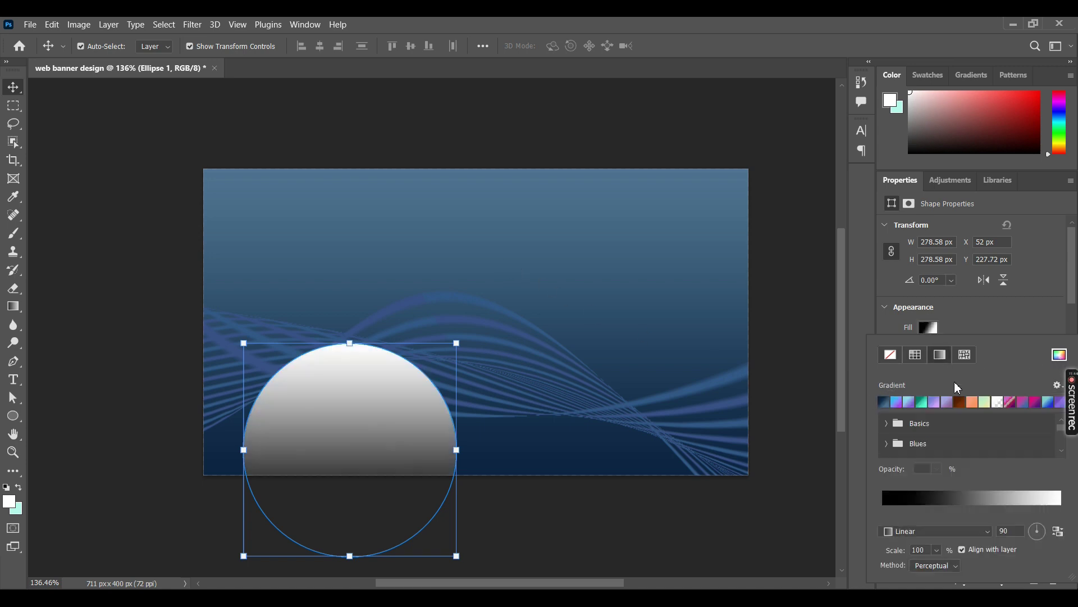
click(893, 402)
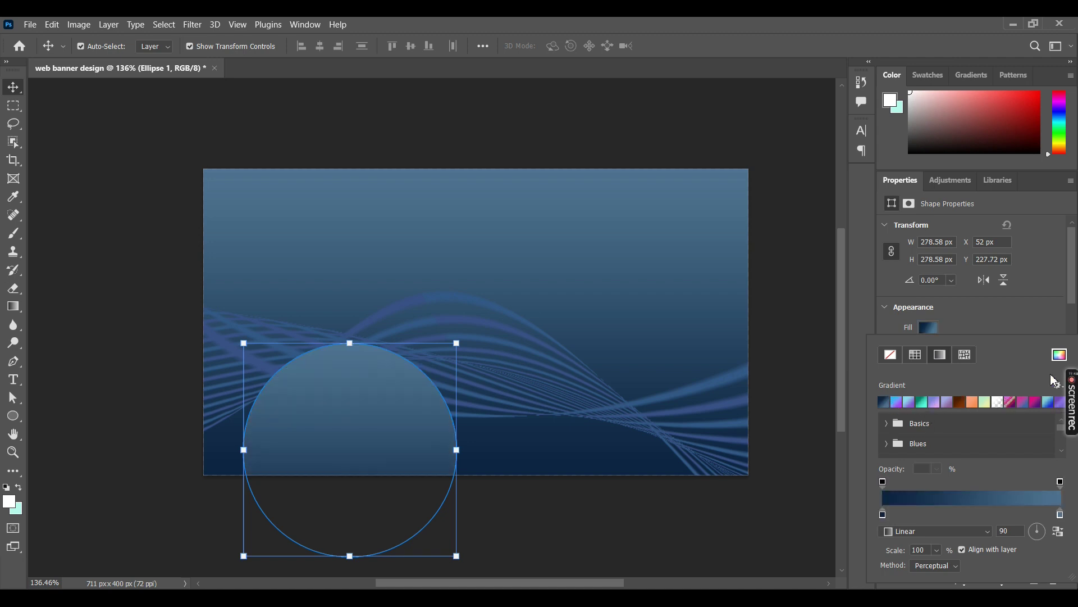
click(1059, 354)
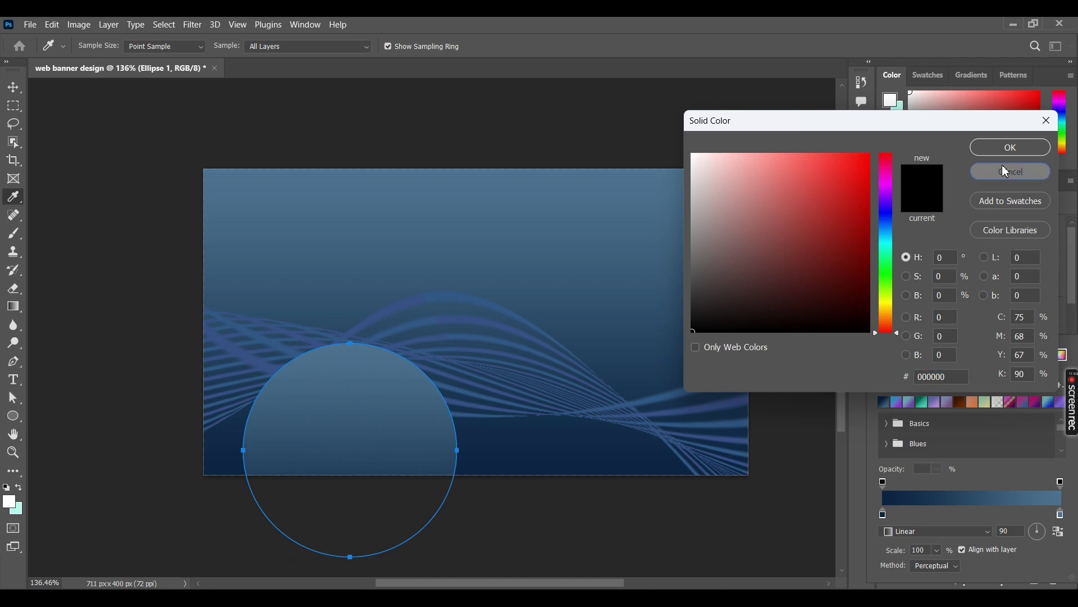
click(1006, 171)
- Try several Blues gradient presets on the circle, settling on the darker blue one
click(887, 443)
scroll(927, 438, down, 2)
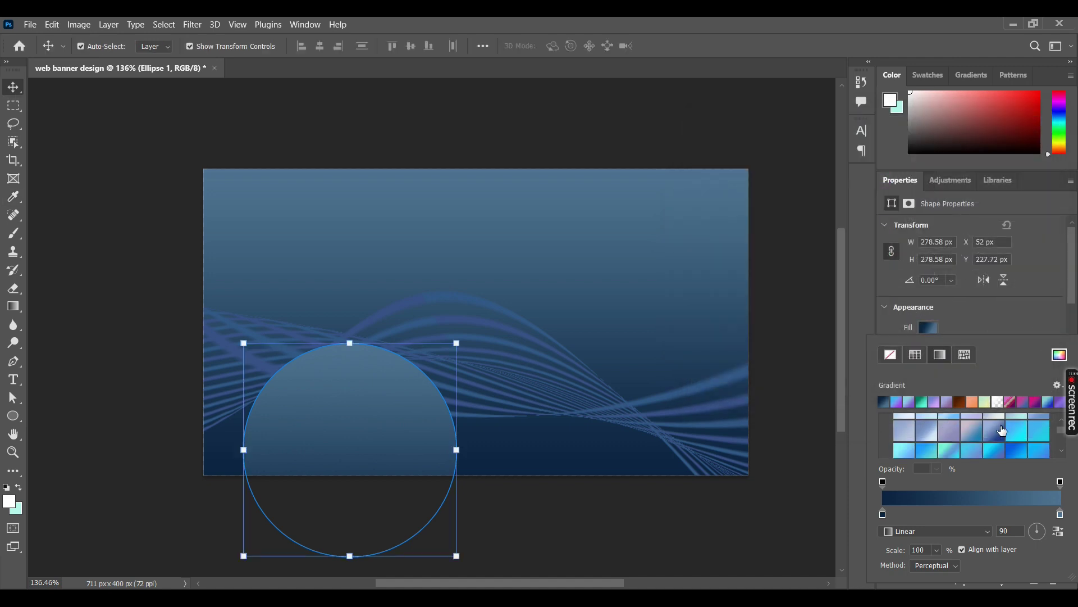
click(1003, 430)
scroll(1002, 432, down, 1)
scroll(1001, 433, down, 1)
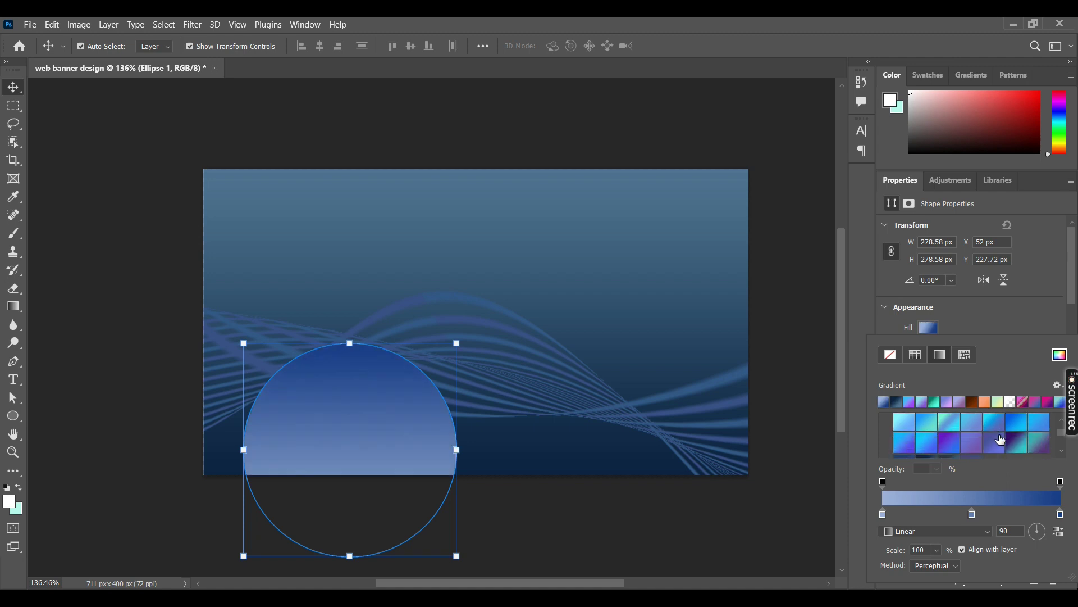
scroll(1001, 440, down, 1)
scroll(966, 440, down, 1)
click(934, 443)
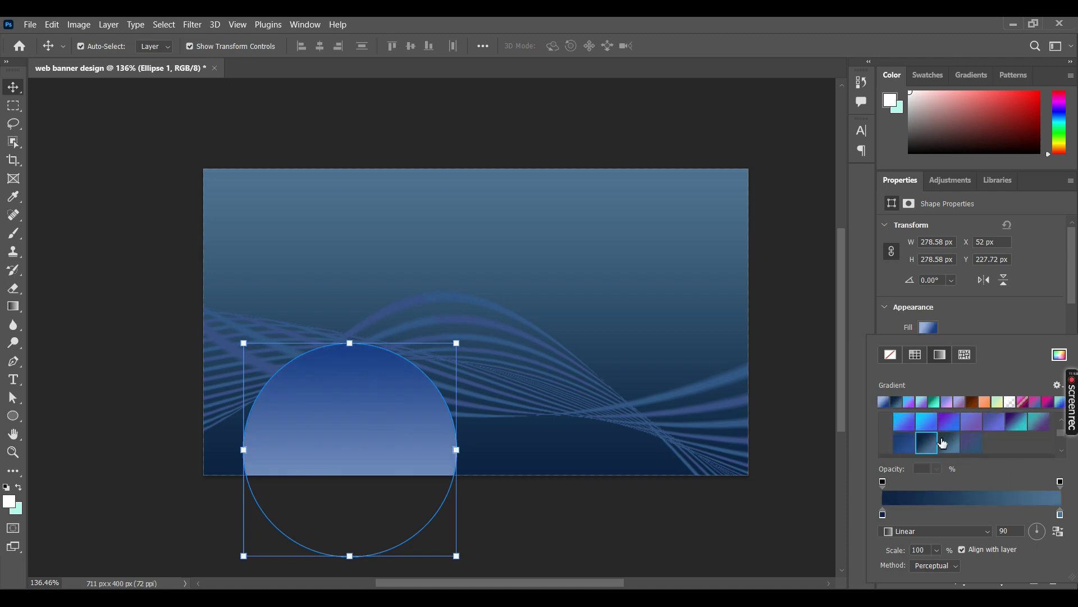
click(953, 444)
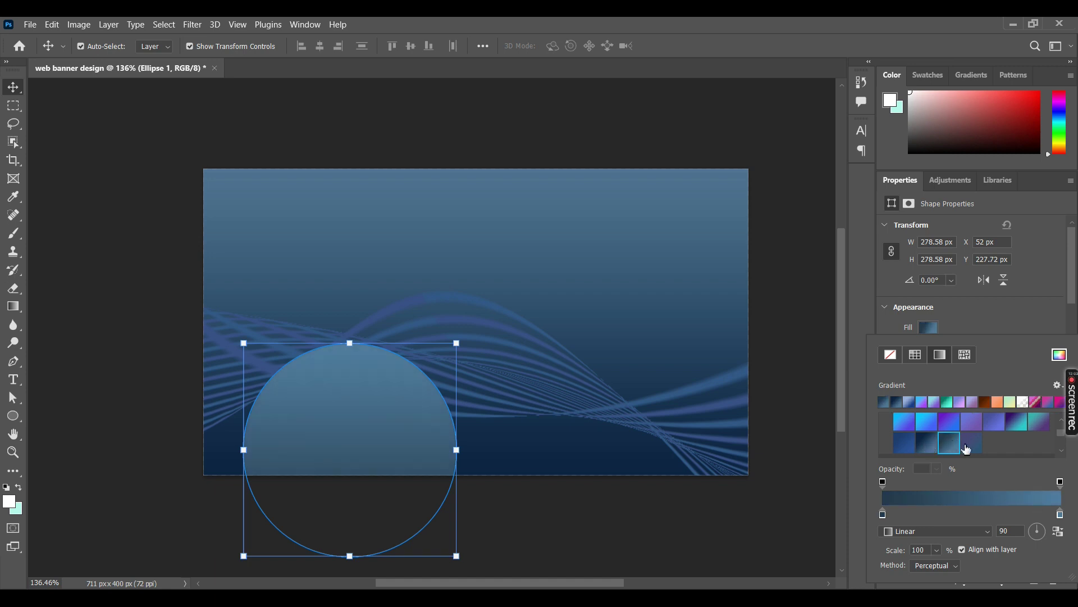
click(970, 443)
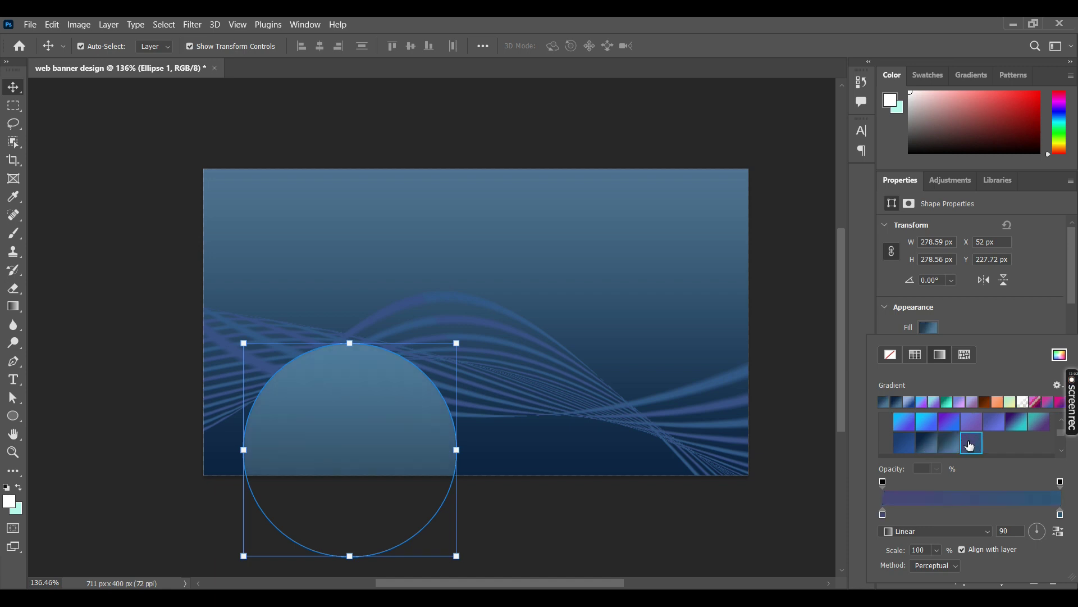
click(909, 446)
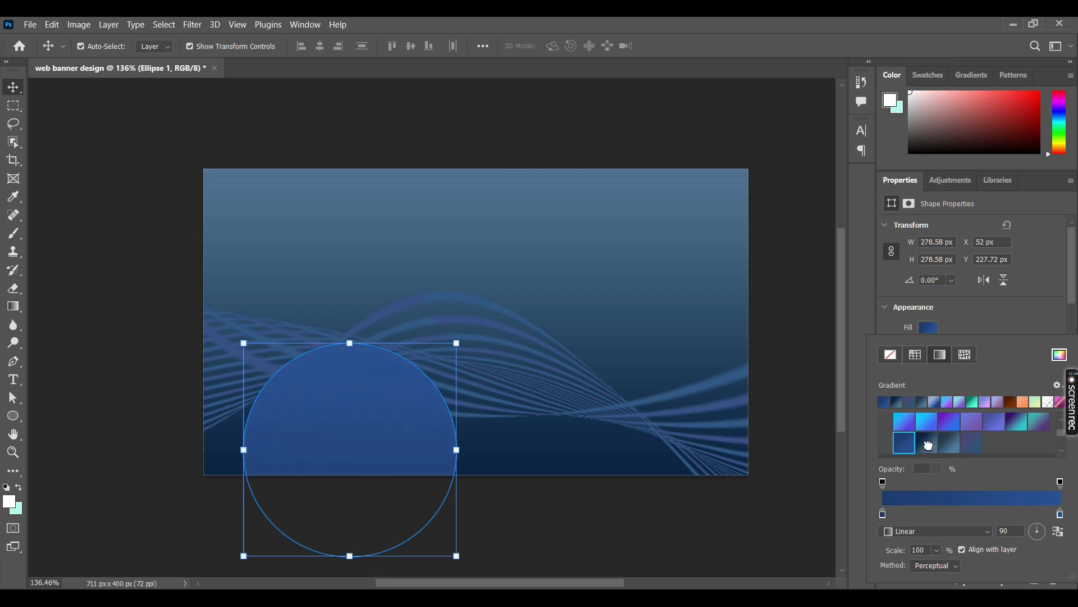
click(927, 445)
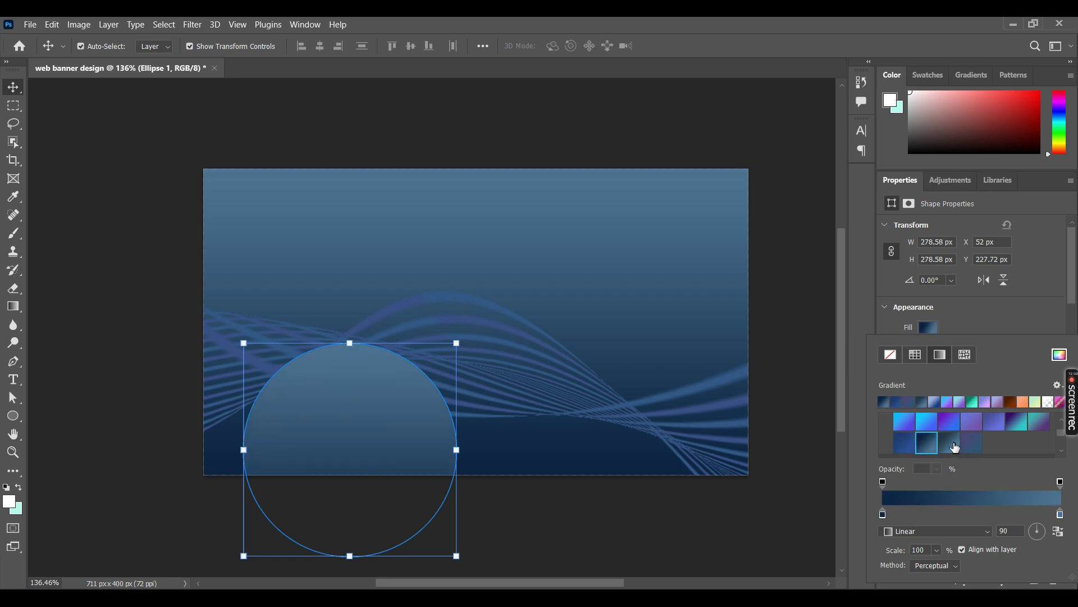
click(955, 446)
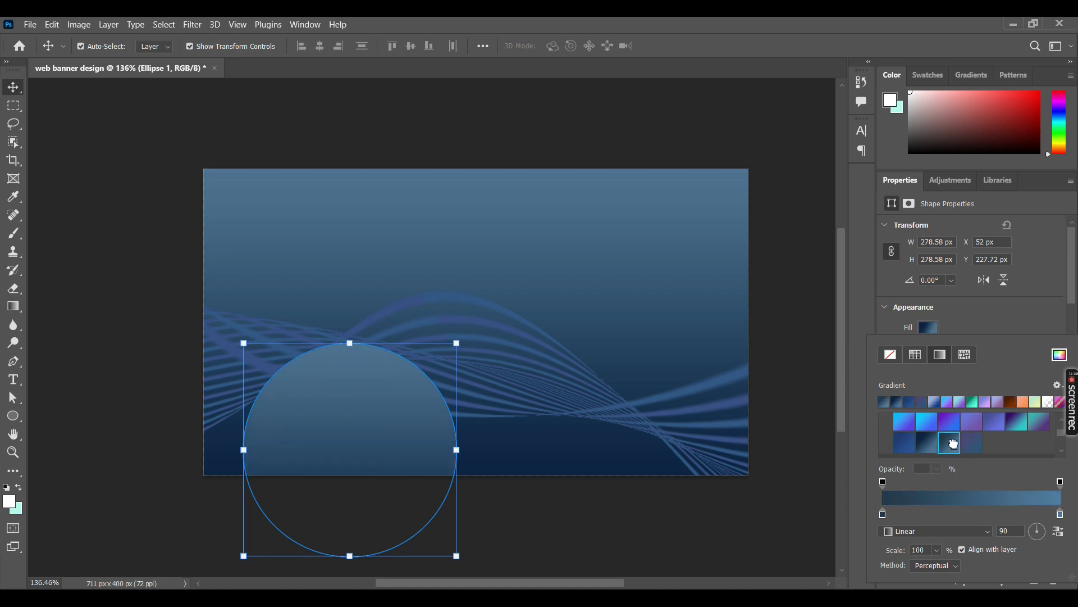
click(924, 441)
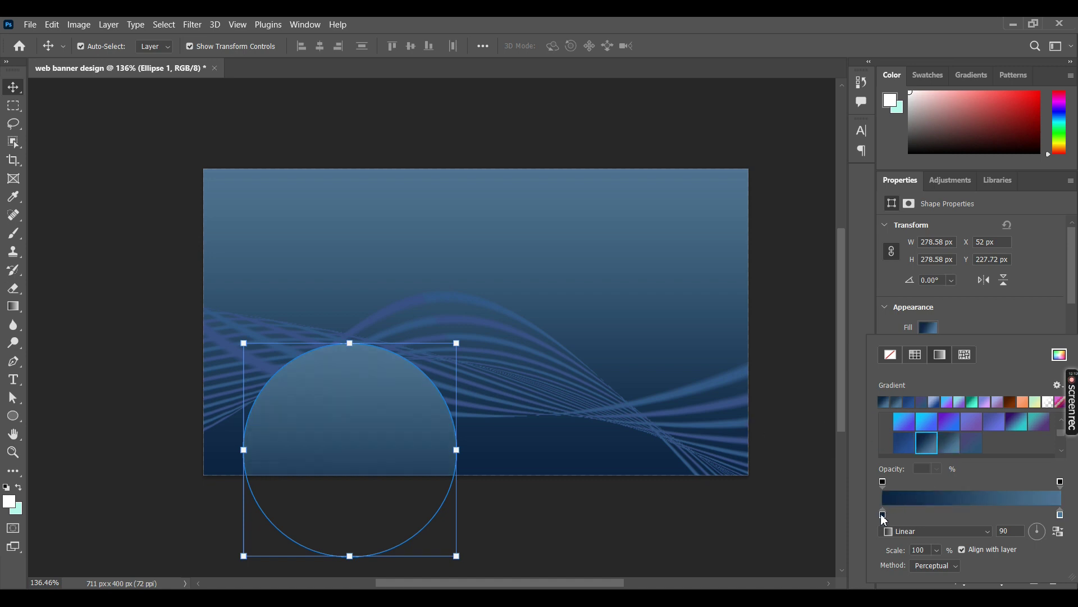
- Darken the gradient's lower stop and remove an extra colour stop
mouse_move(883, 515)
mouse_down()
mouse_move(958, 514)
mouse_move(883, 515)
mouse_up()
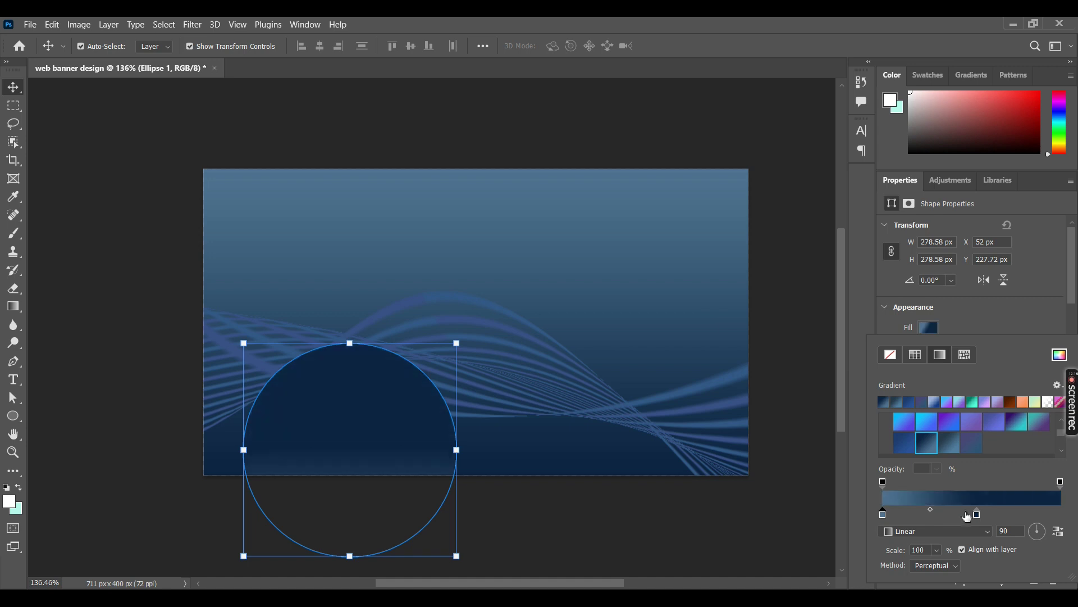
mouse_move(977, 514)
mouse_down()
mouse_move(1069, 508)
mouse_move(1061, 514)
mouse_up()
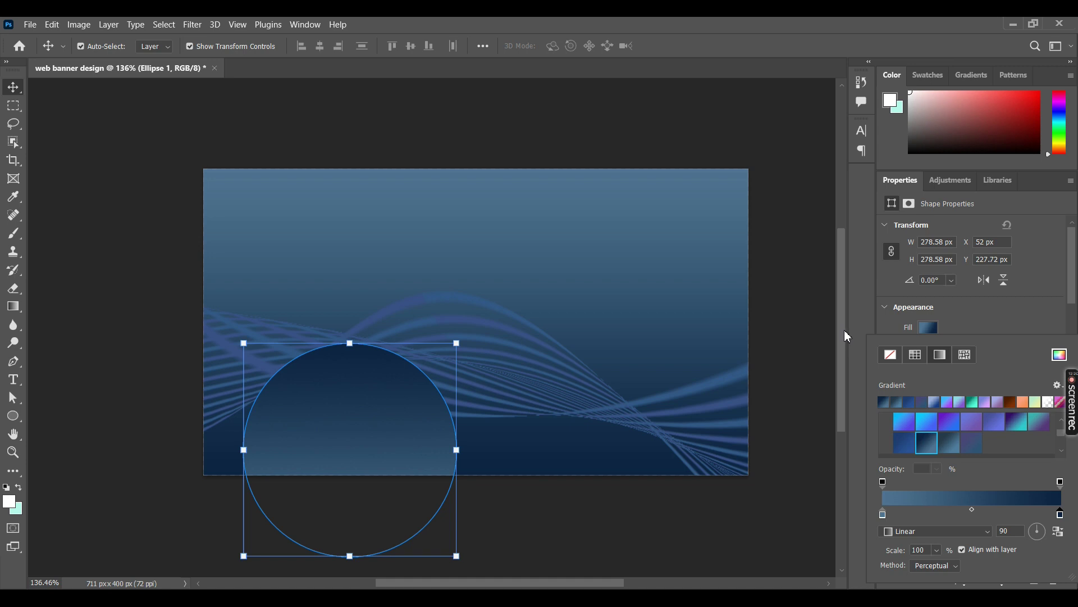
click(814, 337)
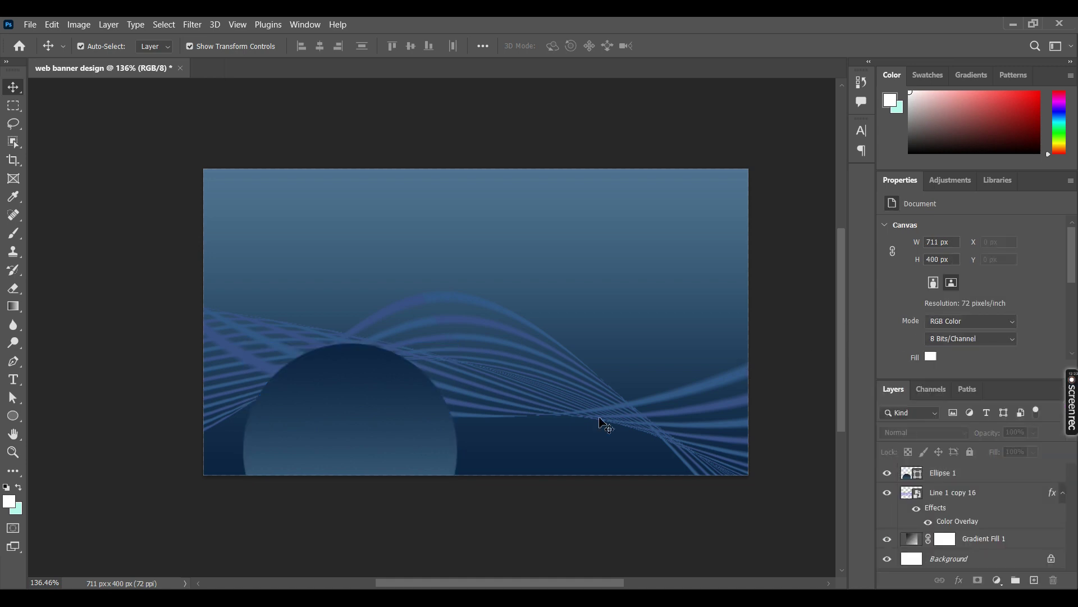
- Move the circle toward the banner's left edge and 16 px lower
mouse_move(389, 425)
mouse_down()
mouse_move(338, 430)
mouse_move(382, 447)
mouse_up()
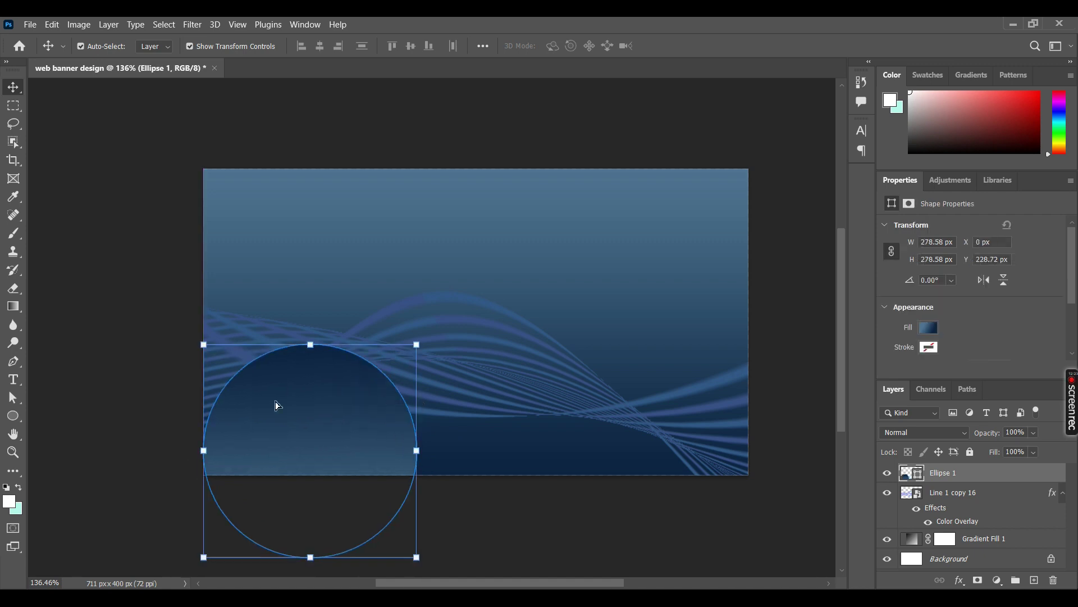
drag(315, 393, 318, 419)
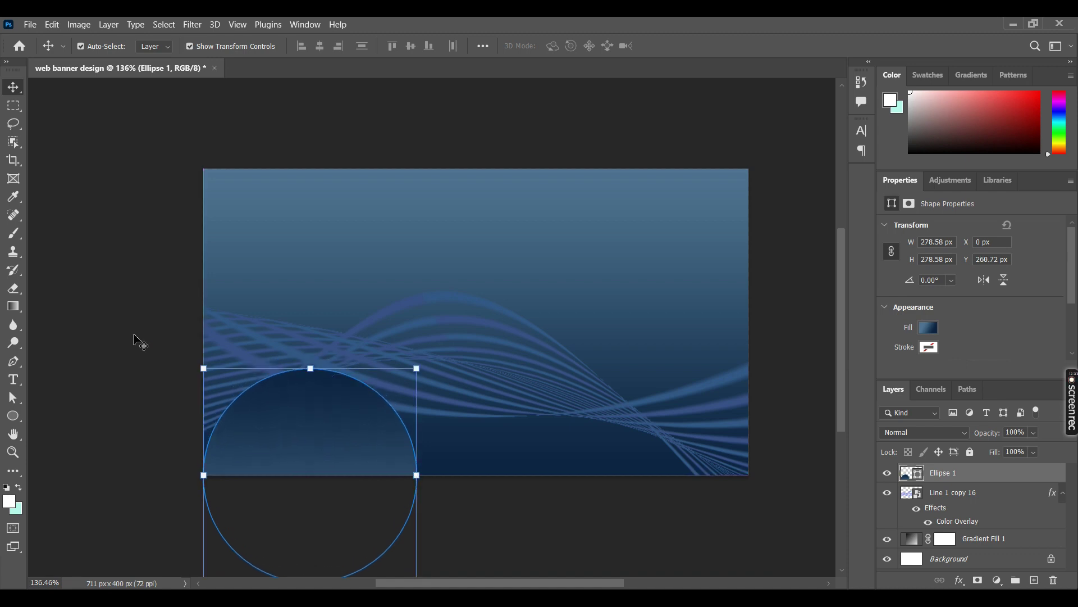
click(145, 339)
- Scale the circle up to about 300 px, flush at X 0, and commit
click(328, 394)
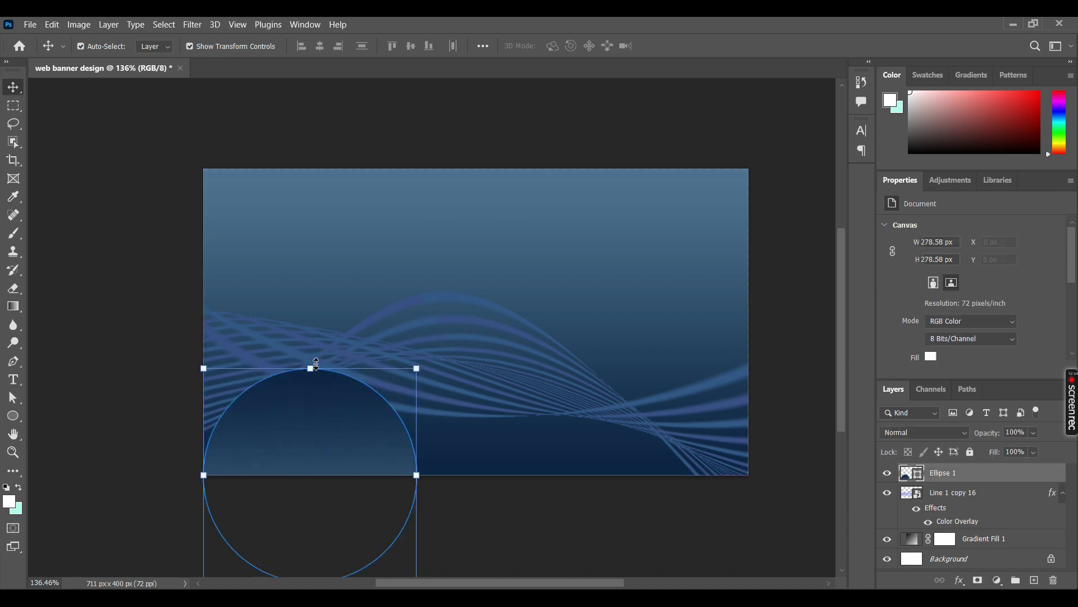
drag(311, 368, 314, 352)
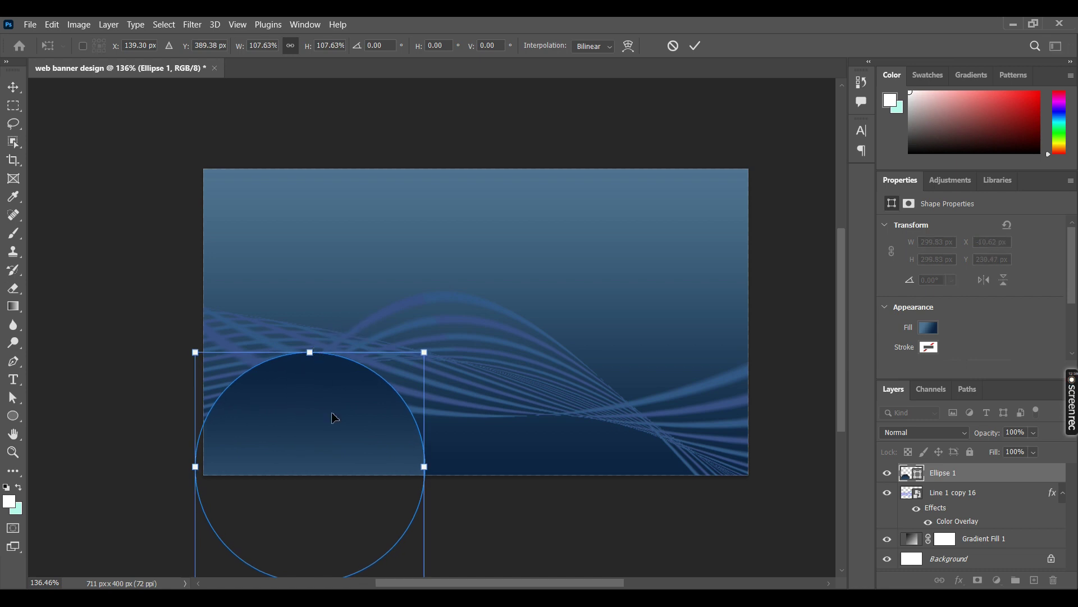
drag(333, 417, 346, 418)
click(696, 45)
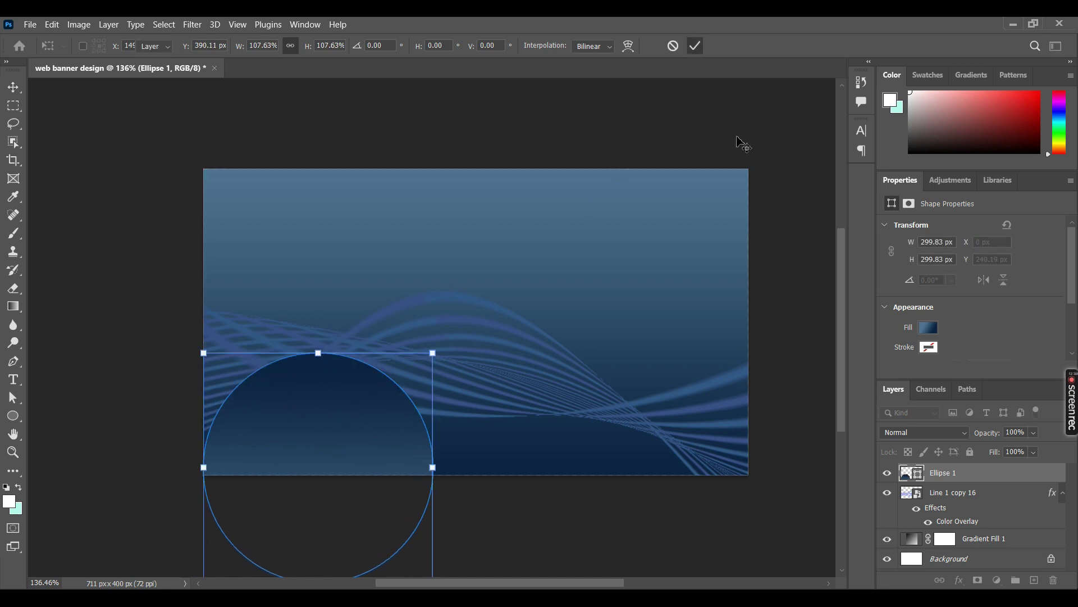
click(373, 405)
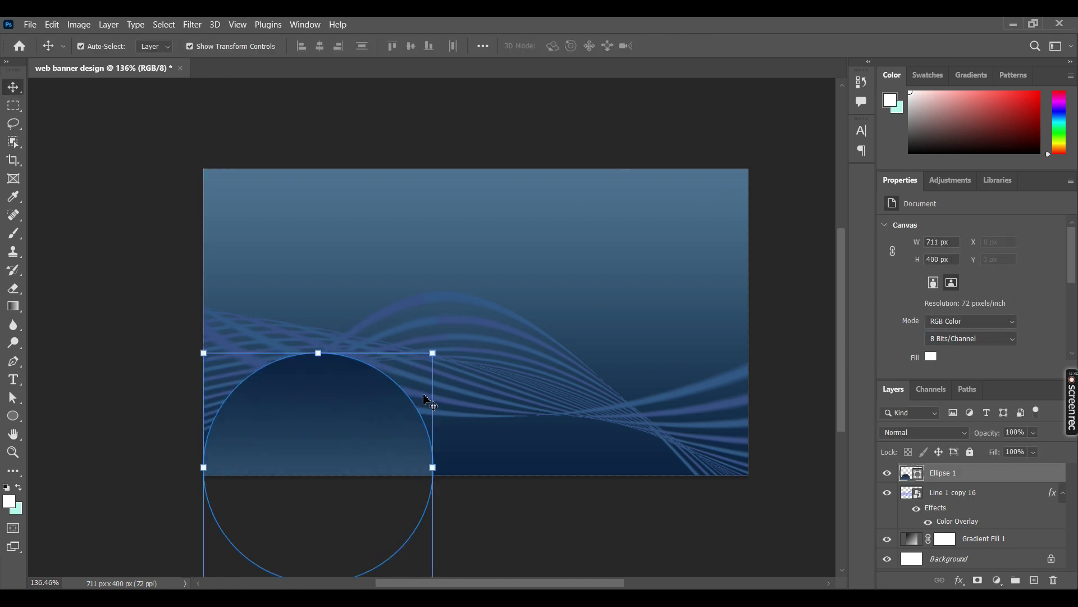
- Add a layer mask to Ellipse 1 and pick the Basics black-to-transparent gradient
click(978, 579)
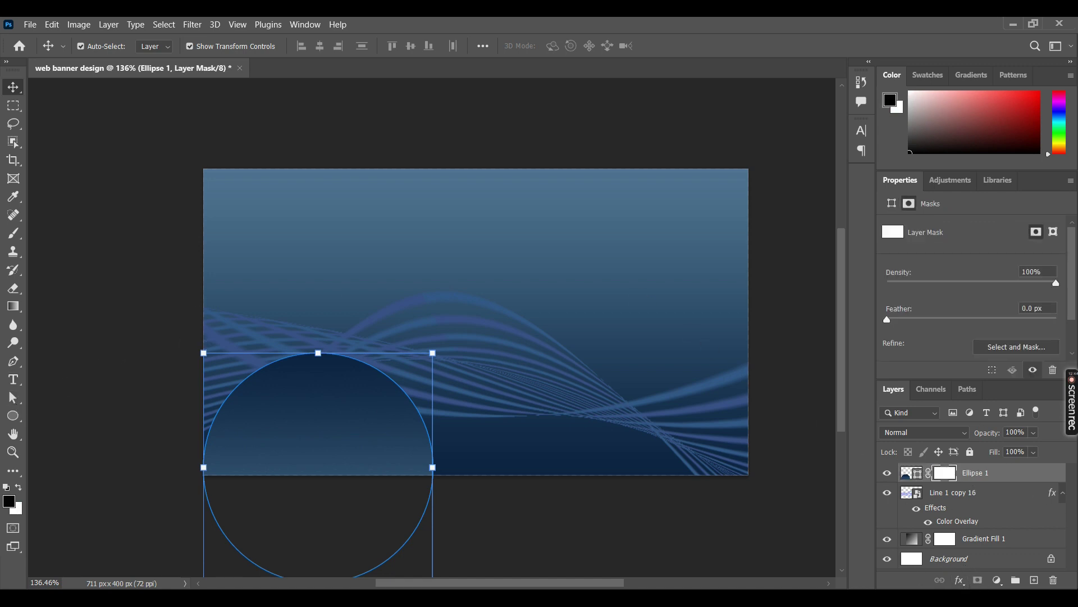
click(12, 307)
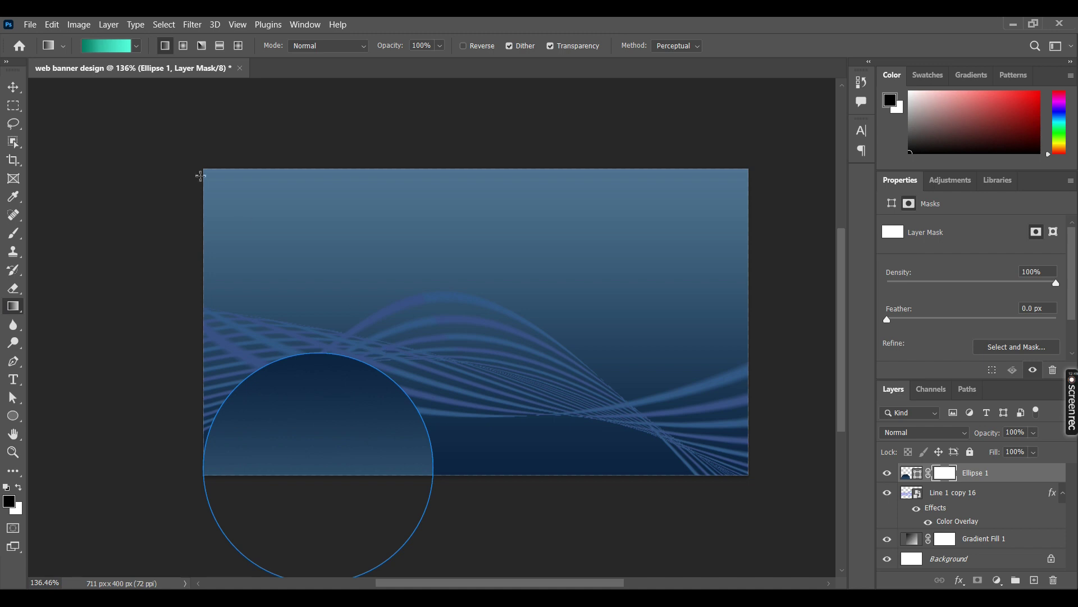
click(139, 48)
scroll(132, 107, up, 1)
scroll(121, 92, up, 1)
scroll(126, 94, up, 1)
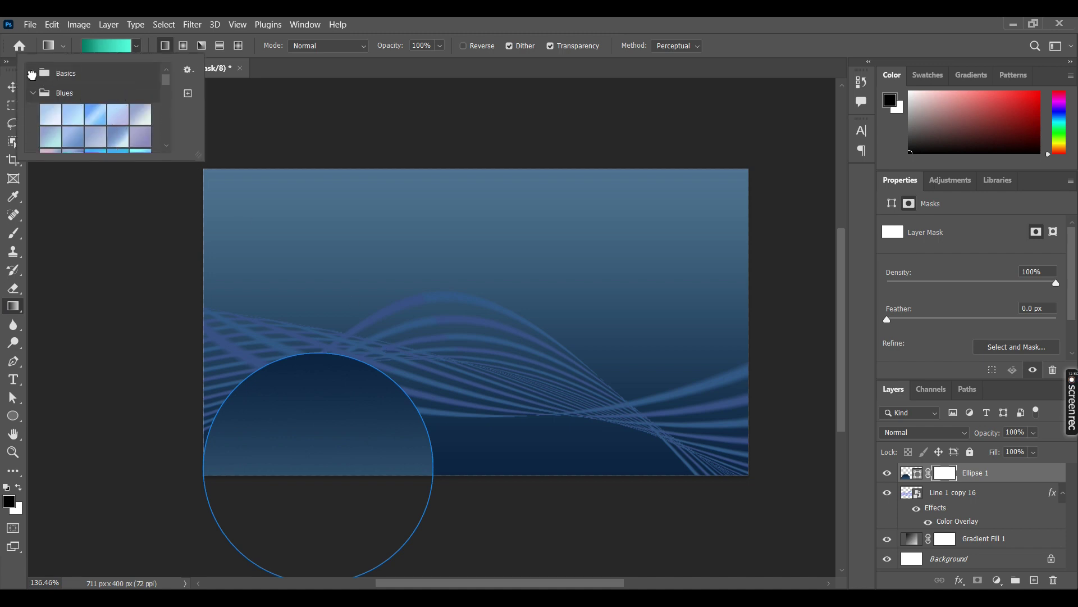
click(32, 74)
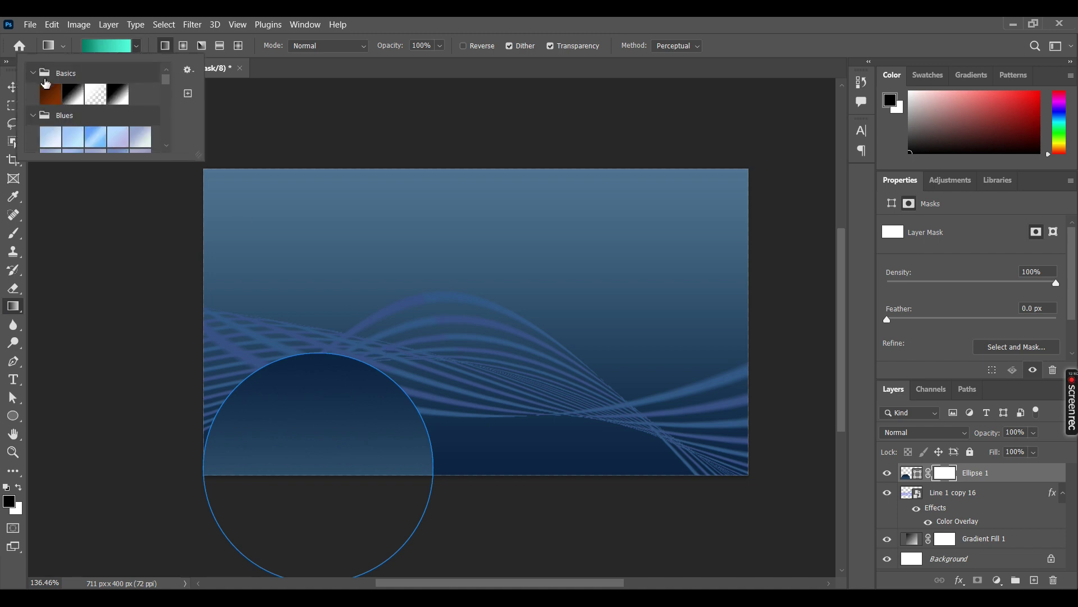
click(111, 94)
click(406, 377)
- Test a fade across the circle's upper right through its mask, preview it, and undo it
drag(415, 365, 331, 447)
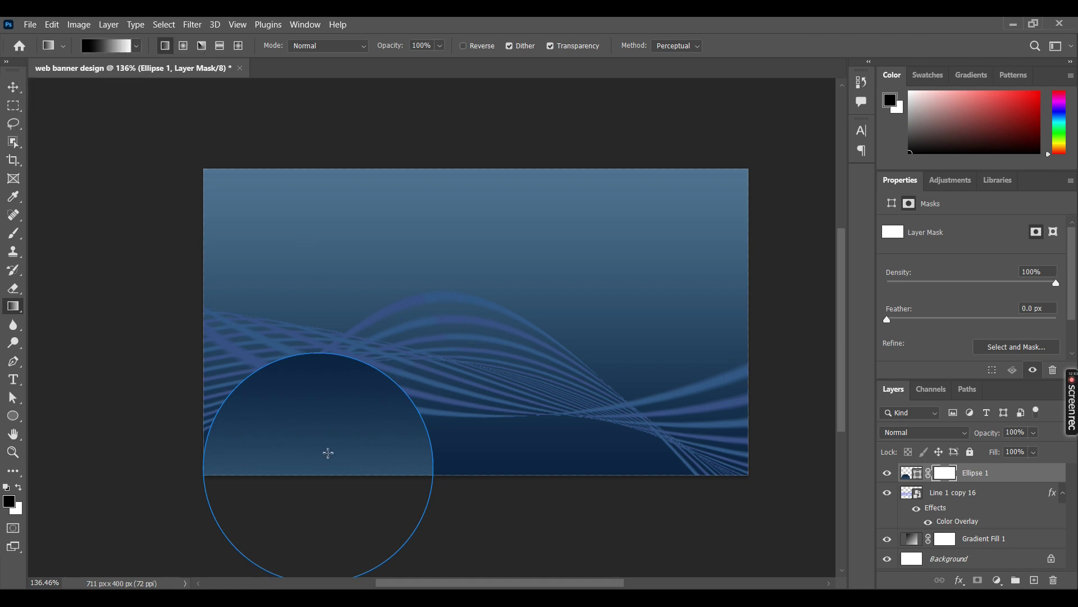
key(v)
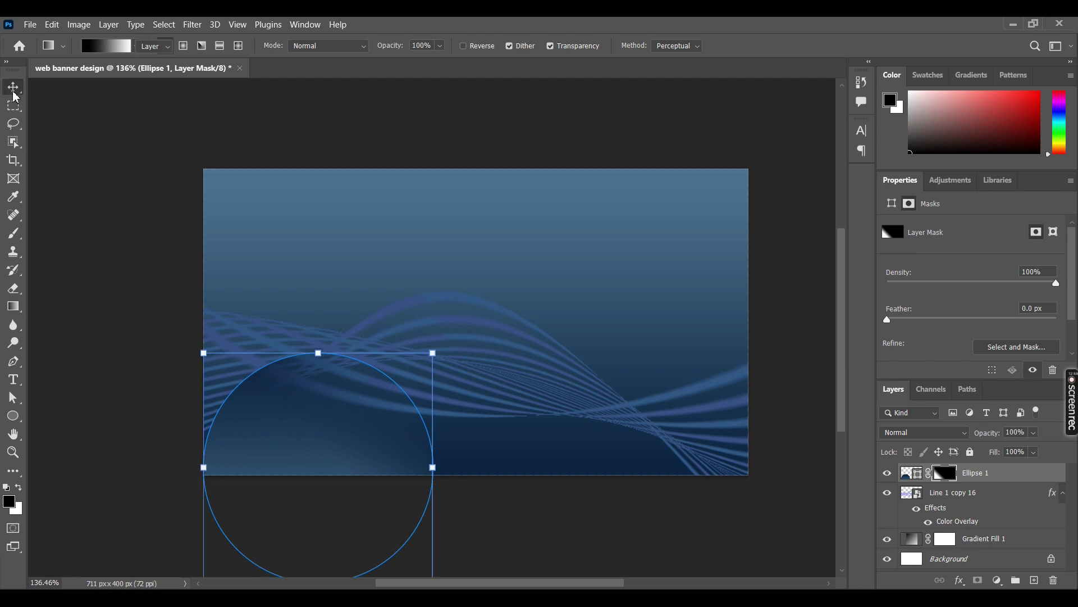
click(125, 145)
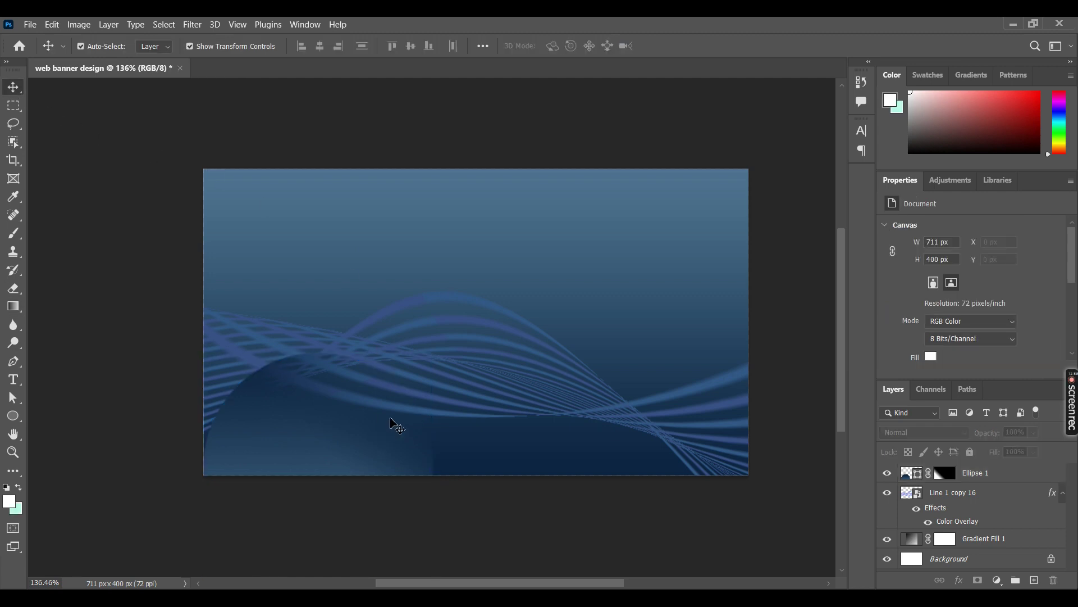
key(ctrl+z)
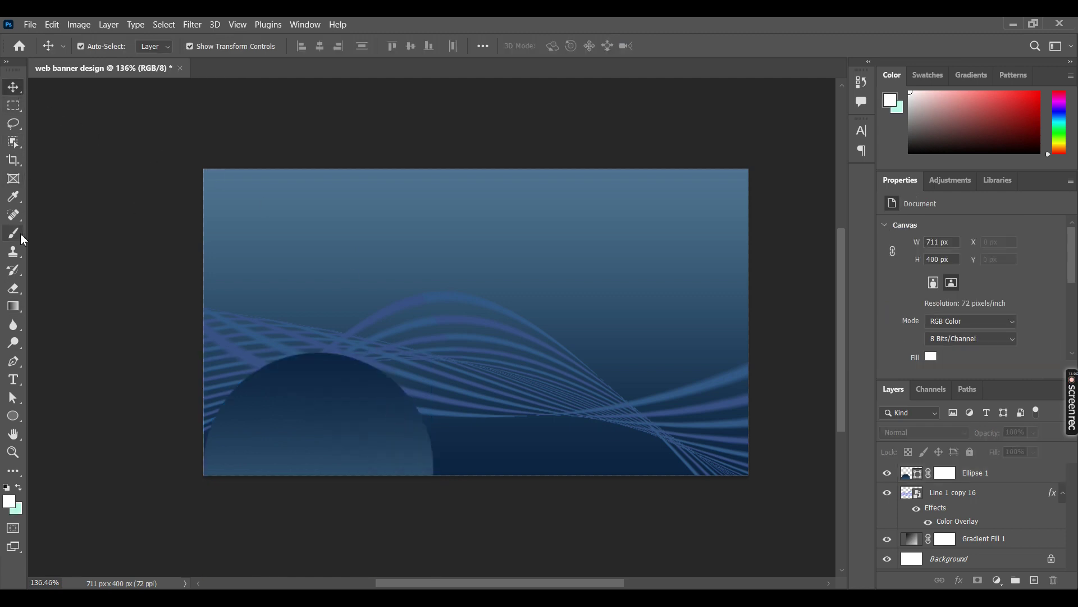
click(14, 306)
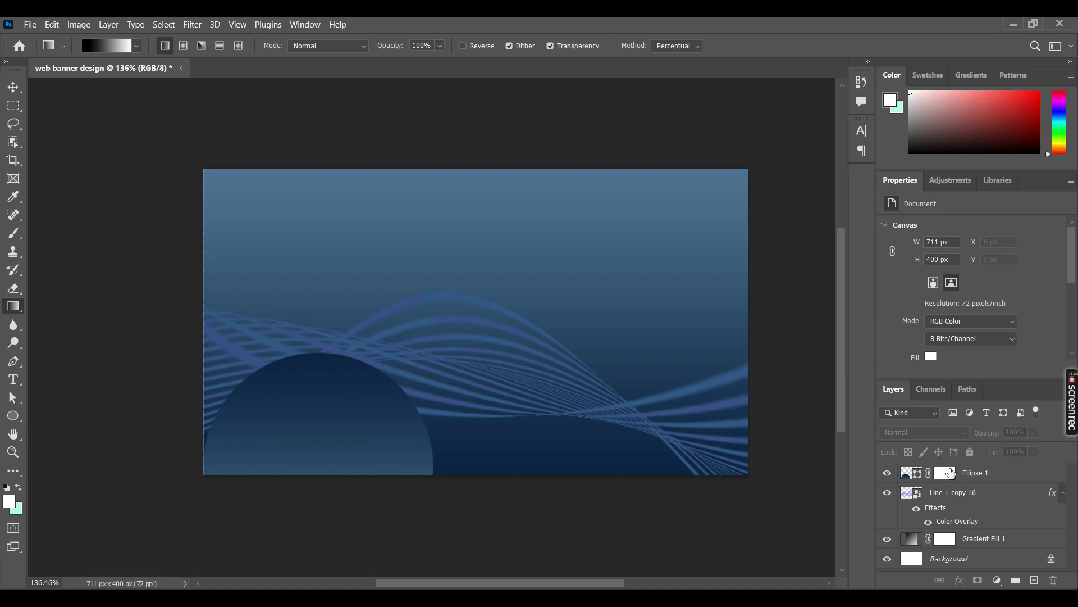
click(946, 473)
- Set gradient opacity to 73% and try several diagonal fades on the circle's mask
click(443, 46)
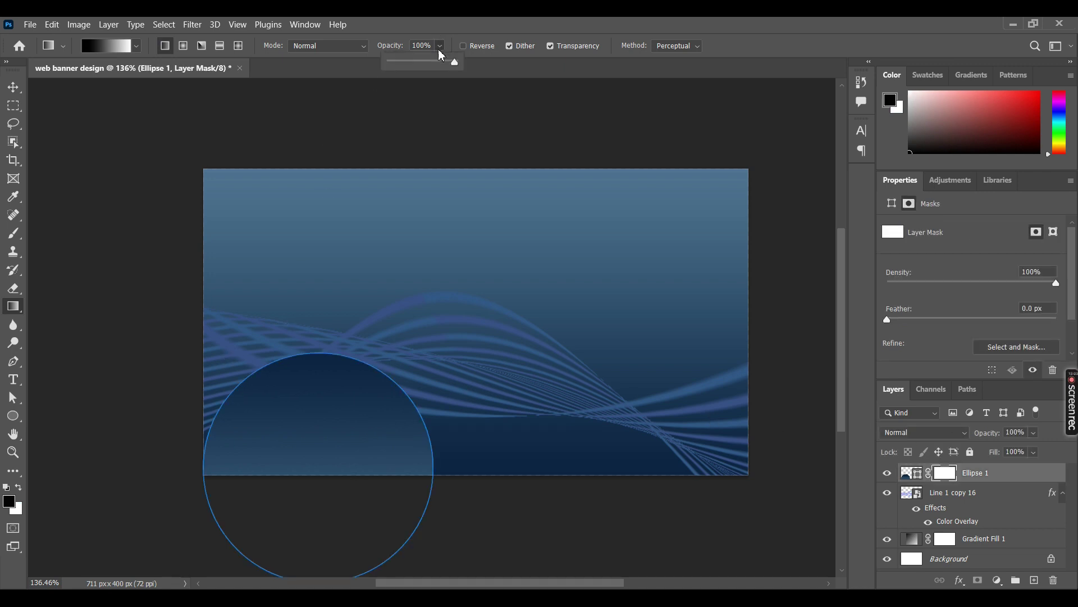
drag(389, 344, 361, 380)
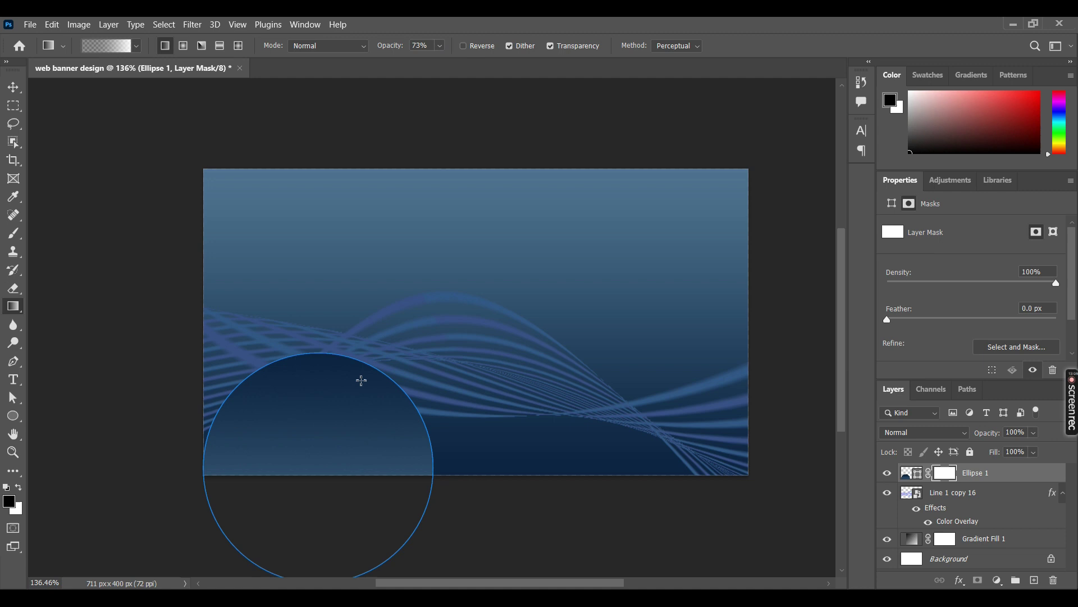
drag(348, 333, 354, 382)
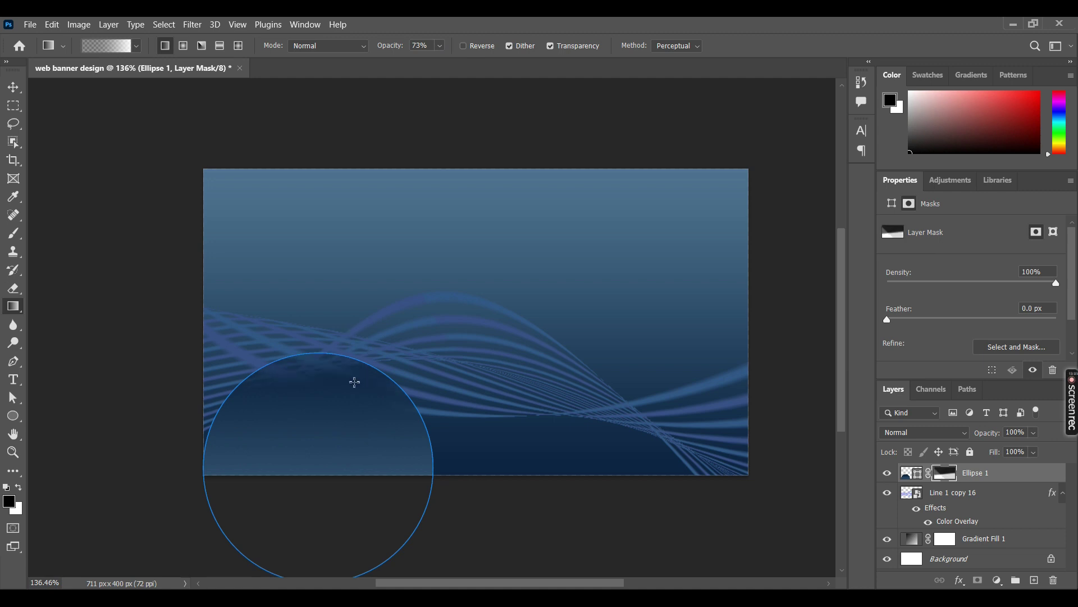
key(ctrl+z)
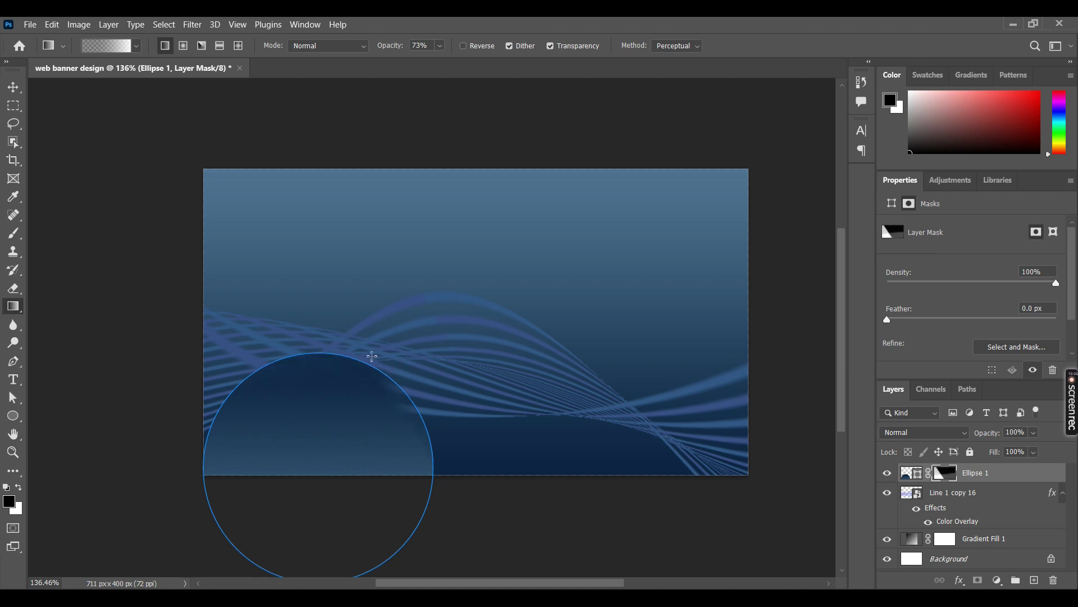
drag(359, 384, 330, 432)
key(ctrl+z)
drag(345, 403, 345, 404)
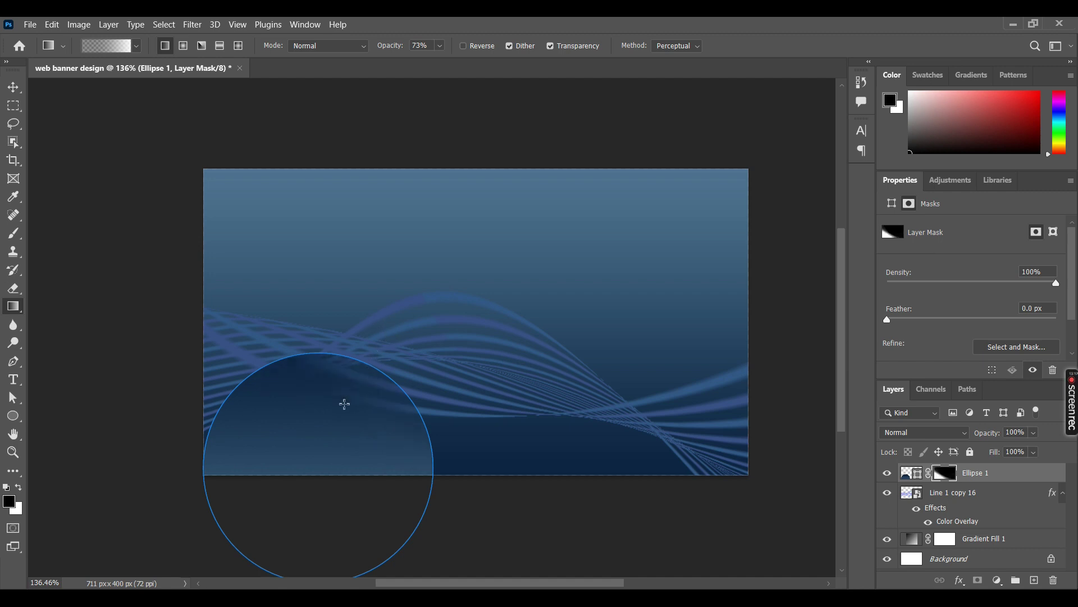
- Preview the fade and step through undo/redo to compare mask versions
click(12, 86)
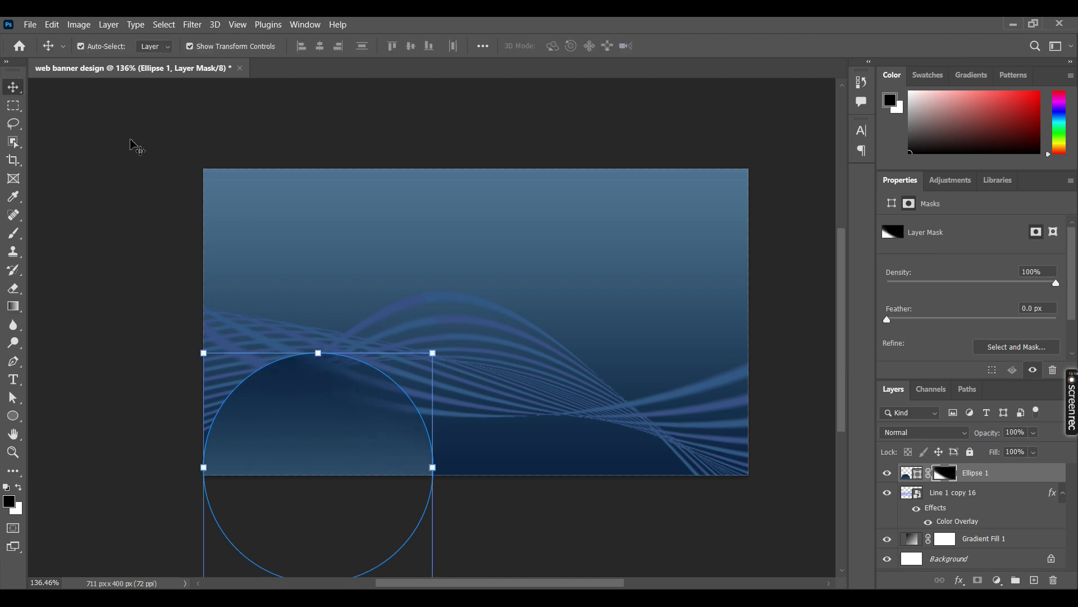
click(134, 144)
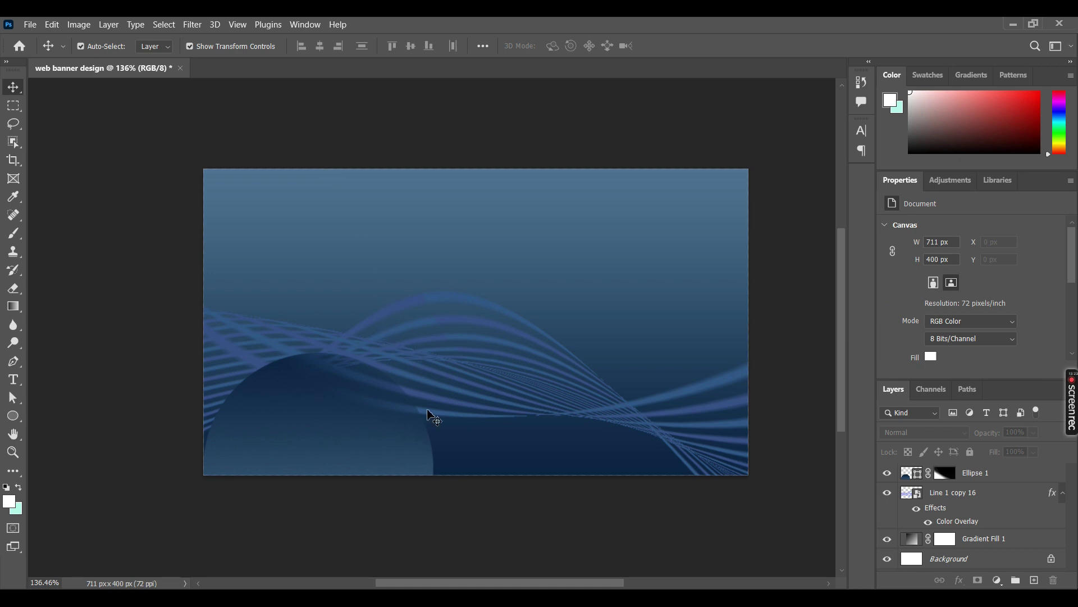
key(ctrl)
key(ctrl+z)
key(ctrl+shift+z)
key(ctrl+z)
key(ctrl+z)
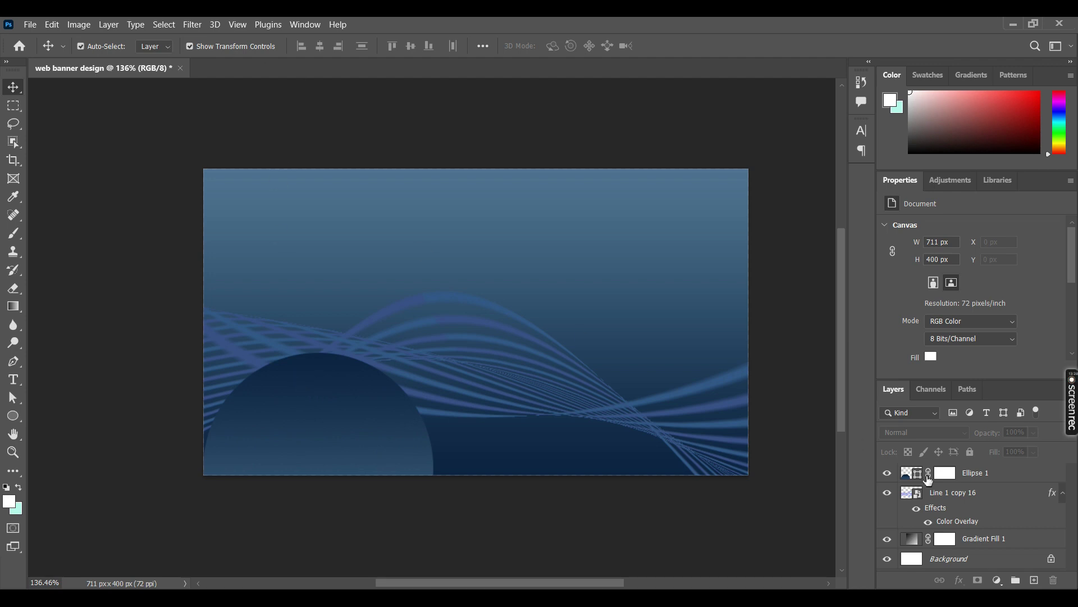
click(945, 473)
click(13, 306)
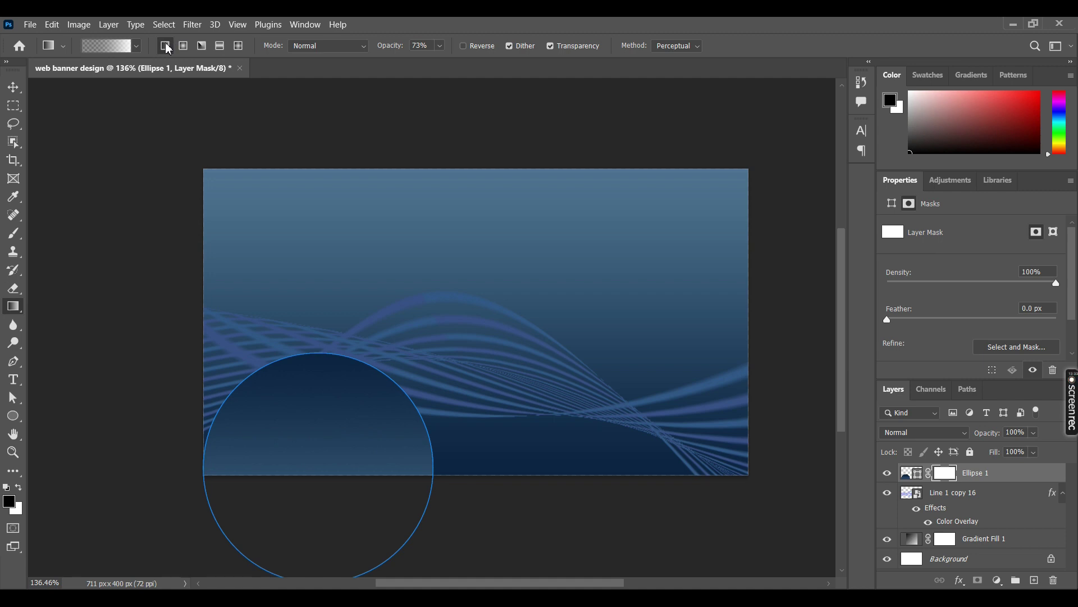
- Set the gradient to 100% opacity, no dither, Normal blend mode
click(440, 45)
drag(460, 63, 490, 64)
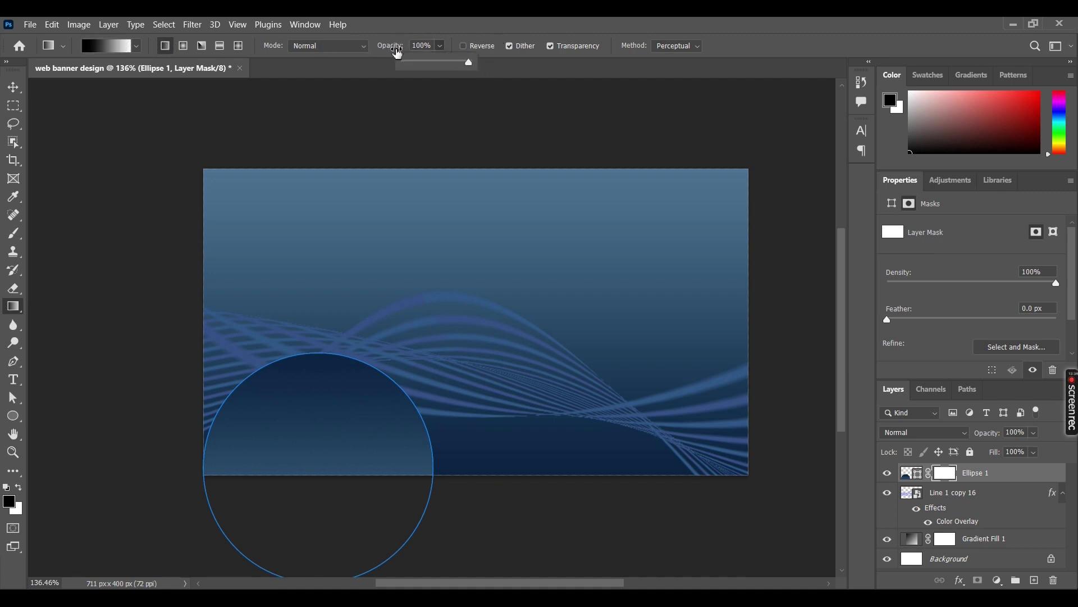
click(513, 51)
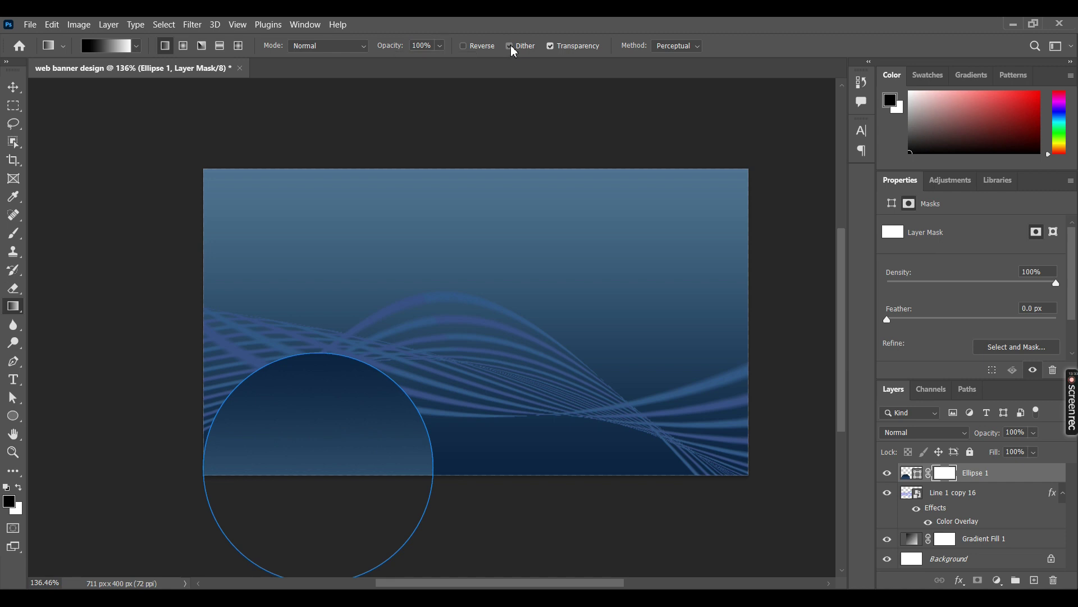
click(326, 47)
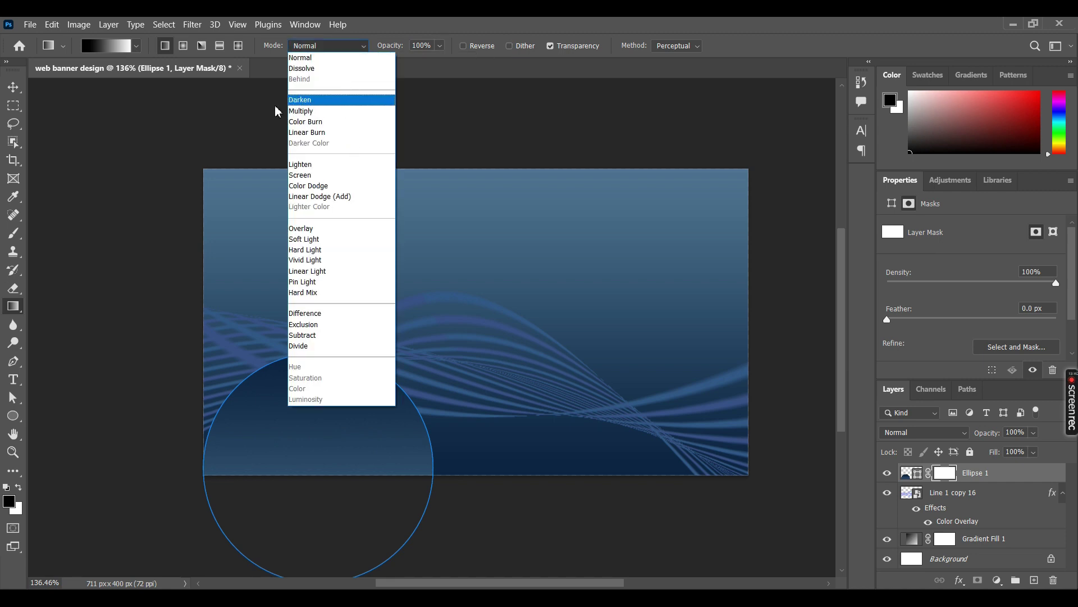
click(278, 136)
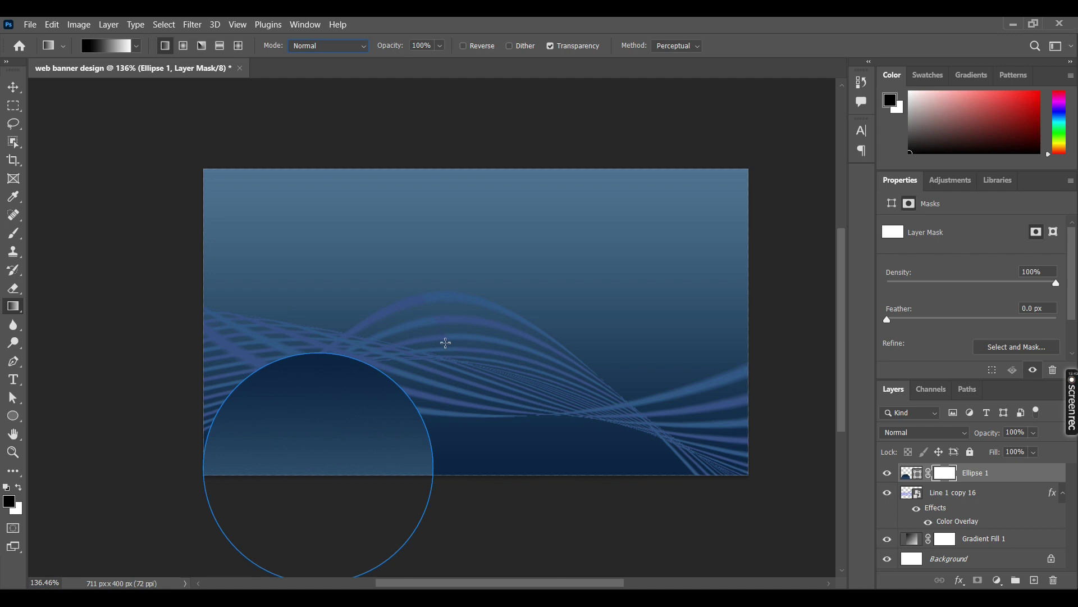
- Drag a first gradient fade across the bottom-left circle's mask and preview it
drag(438, 344, 339, 417)
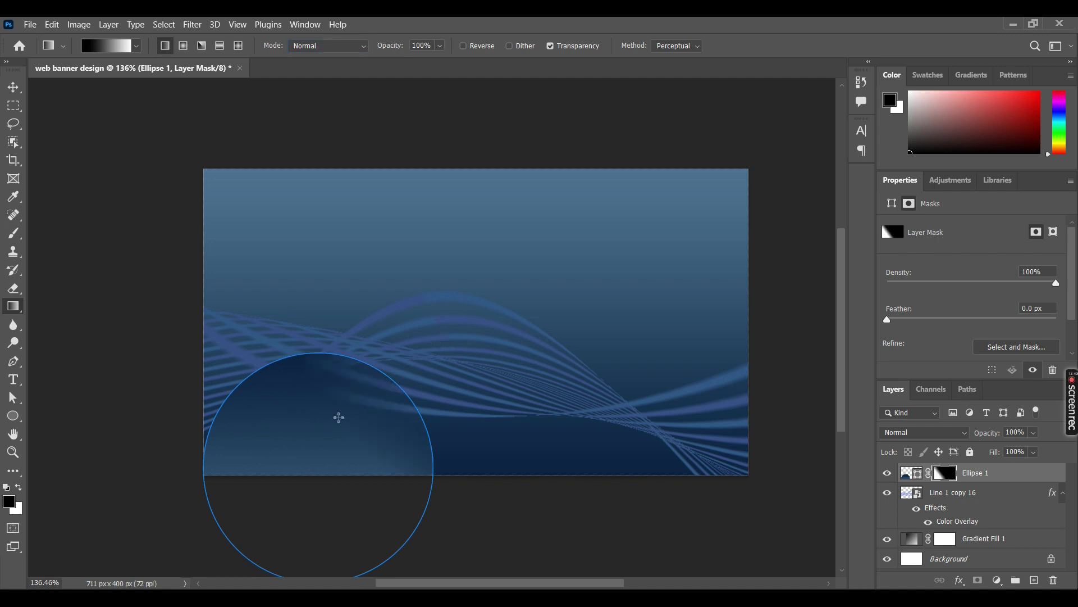
click(14, 87)
click(14, 324)
click(14, 87)
click(108, 211)
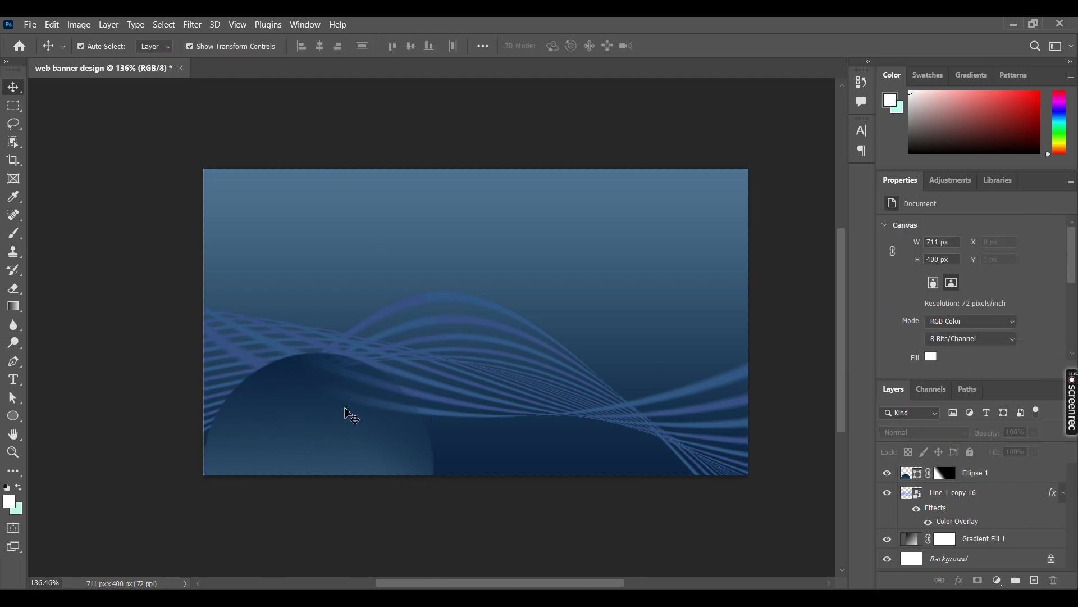
- Redraw the Ellipse 1 mask gradient so the circle fades toward its upper right
click(393, 421)
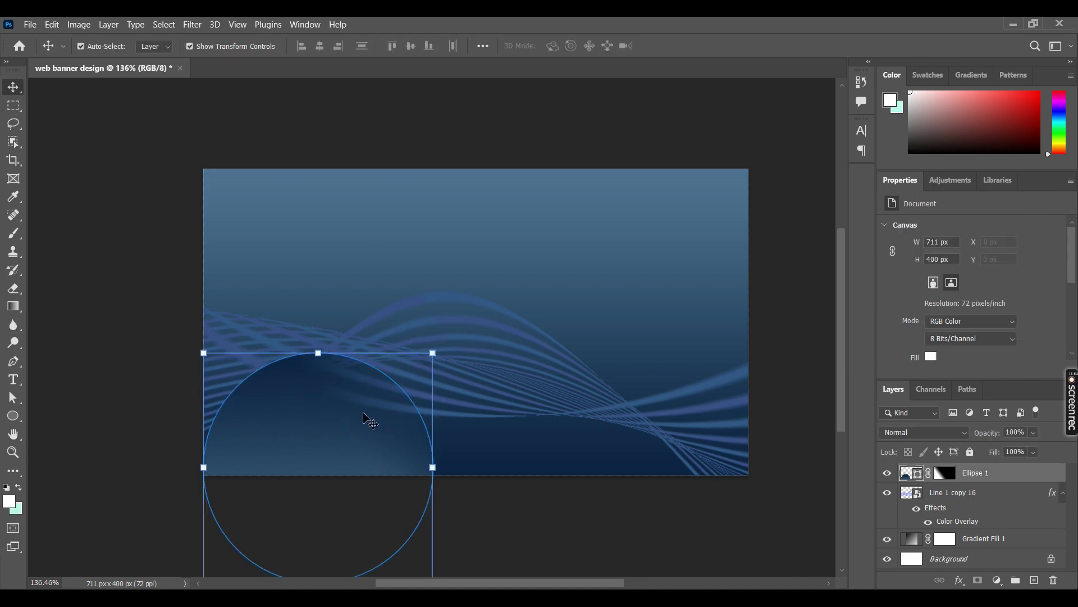
click(13, 306)
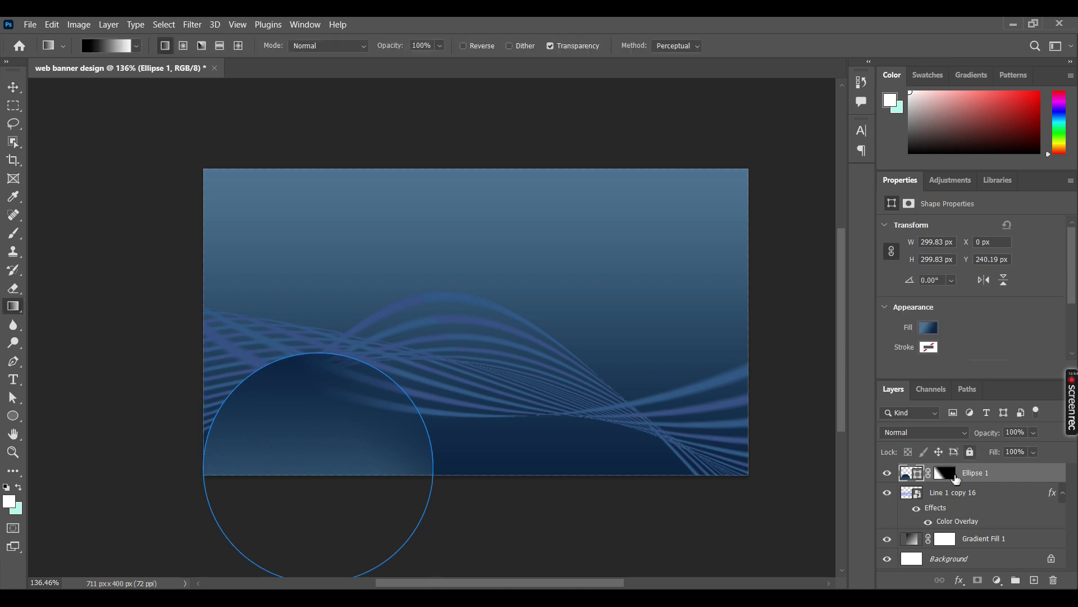
click(945, 473)
mouse_move(372, 386)
mouse_down()
mouse_move(379, 404)
mouse_move(339, 425)
mouse_move(354, 433)
mouse_up()
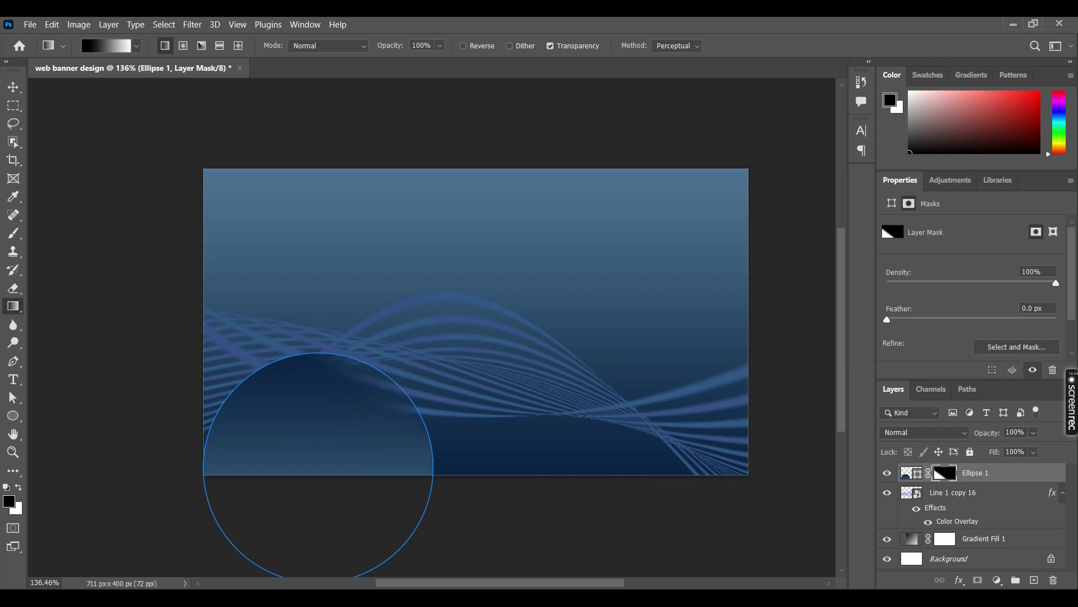
click(11, 85)
click(142, 149)
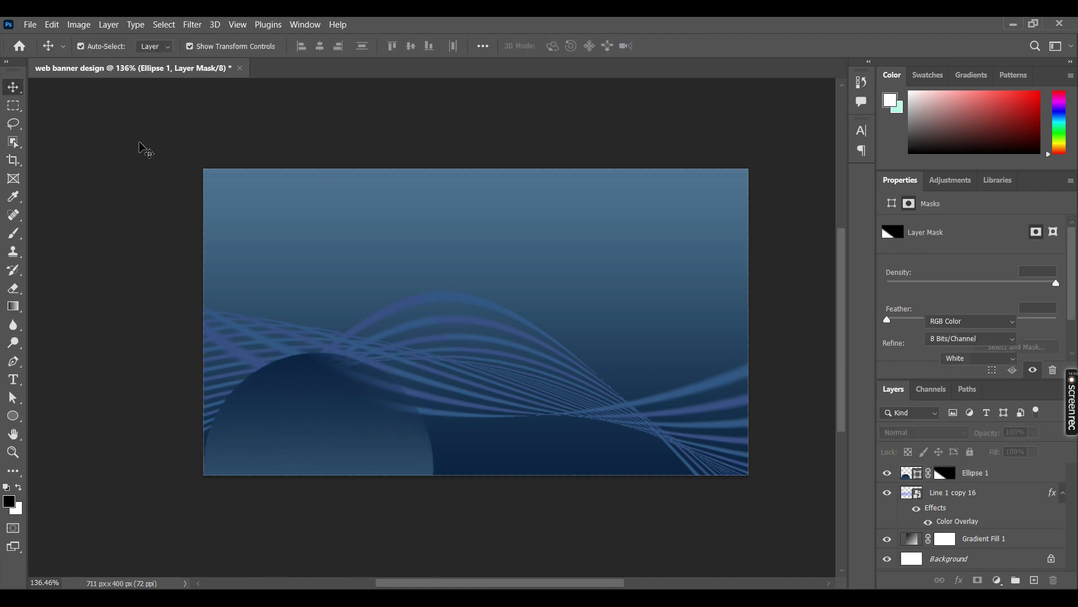
- Duplicate the faded circle to the canvas's upper right and rotate the copy
click(358, 427)
mouse_move(360, 427)
mouse_down()
mouse_move(750, 421)
mouse_move(610, 253)
mouse_move(669, 247)
mouse_move(800, 305)
mouse_move(789, 301)
mouse_up()
drag(644, 237, 708, 310)
click(696, 45)
click(661, 110)
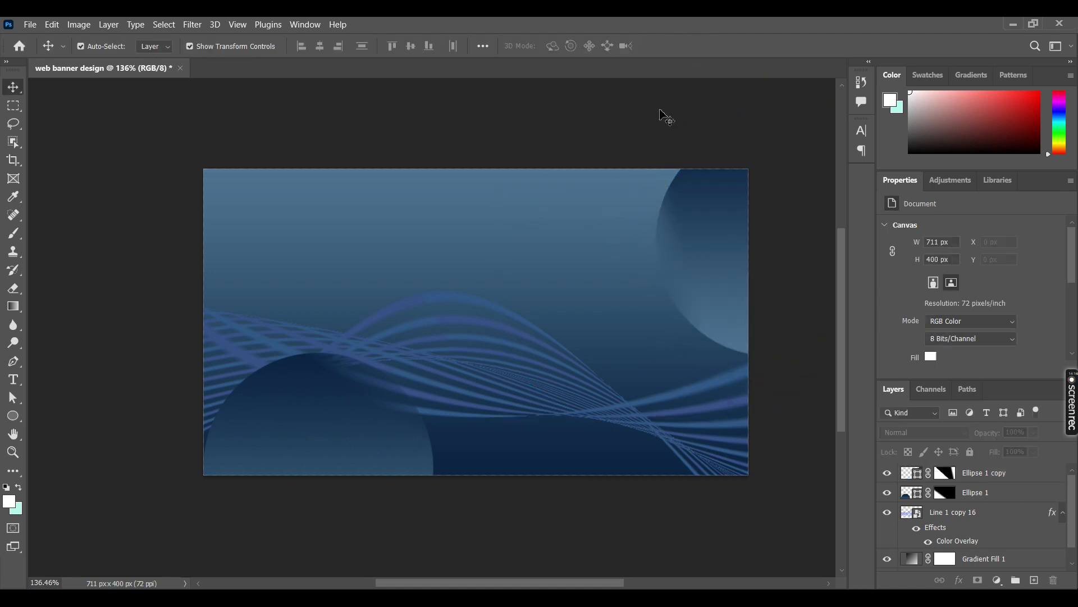
- Try a gradient fade on the Ellipse 1 copy mask, then undo it
click(712, 323)
click(938, 472)
click(14, 306)
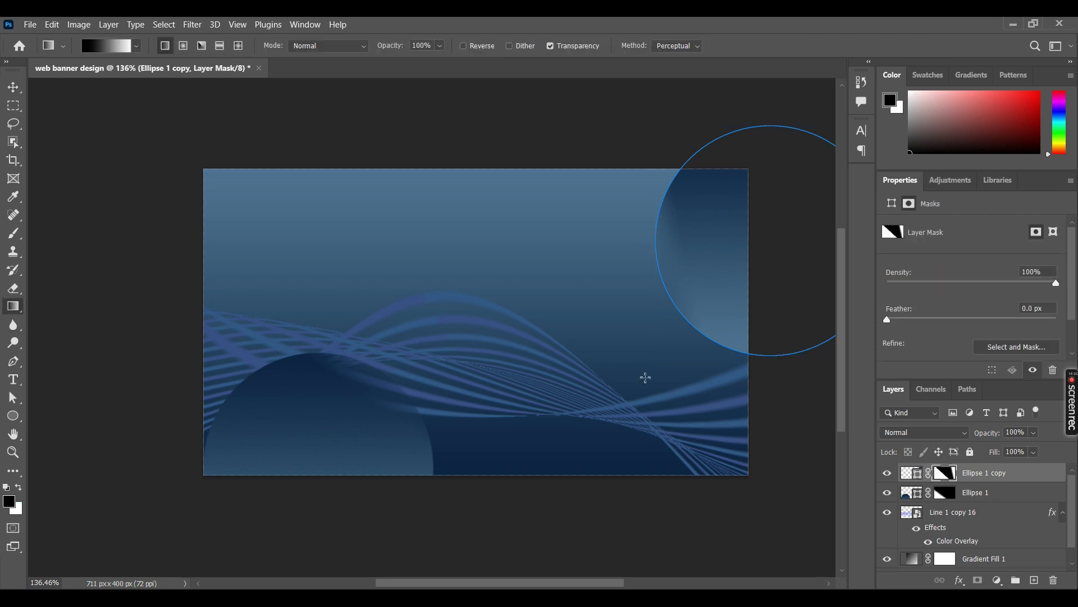
drag(631, 358, 787, 165)
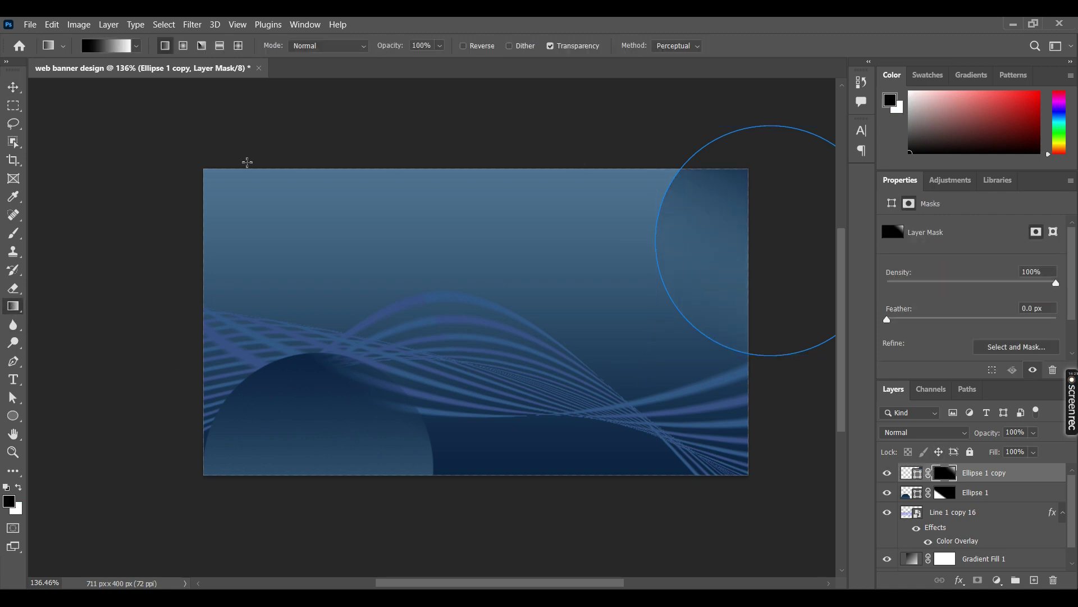
key(ctrl+shift+z)
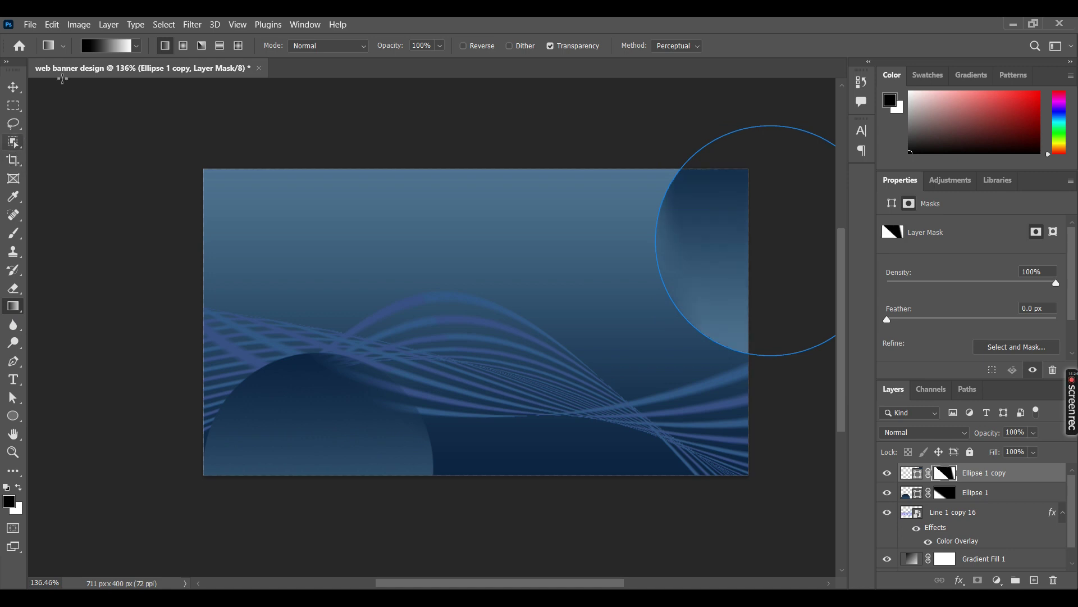
- Choose the black-to-transparent gradient preset and test fades on the copy's mask, undoing each
click(135, 47)
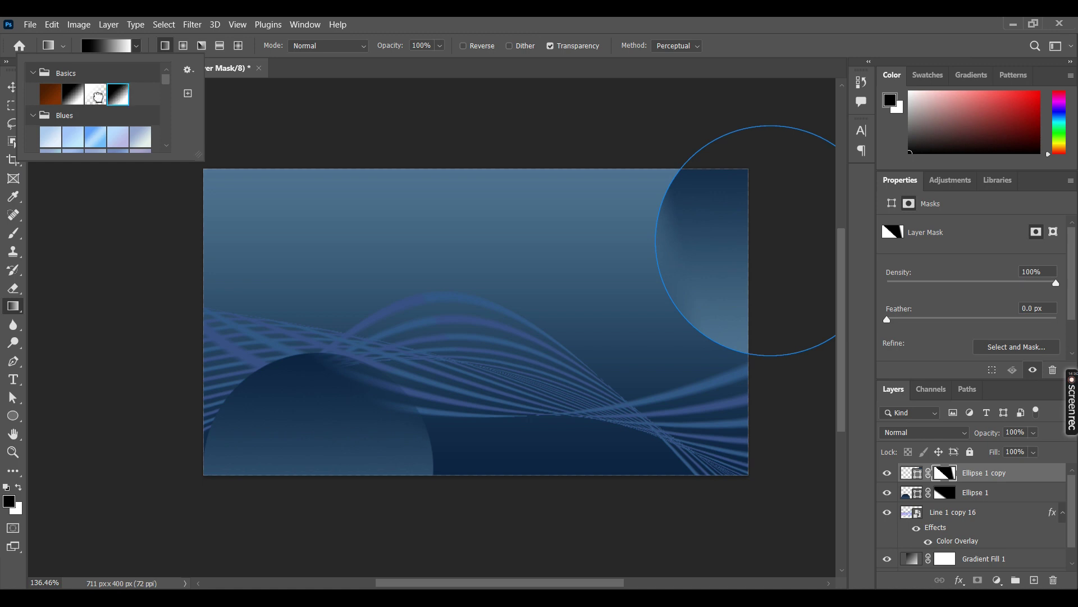
click(98, 97)
click(313, 113)
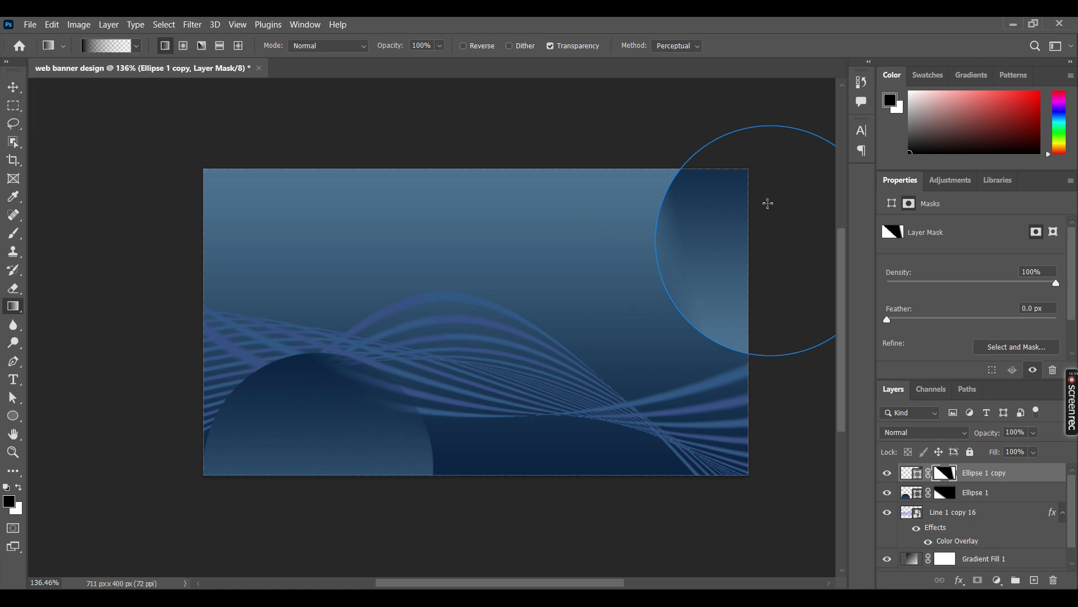
drag(635, 314, 757, 204)
key(ctrl+z)
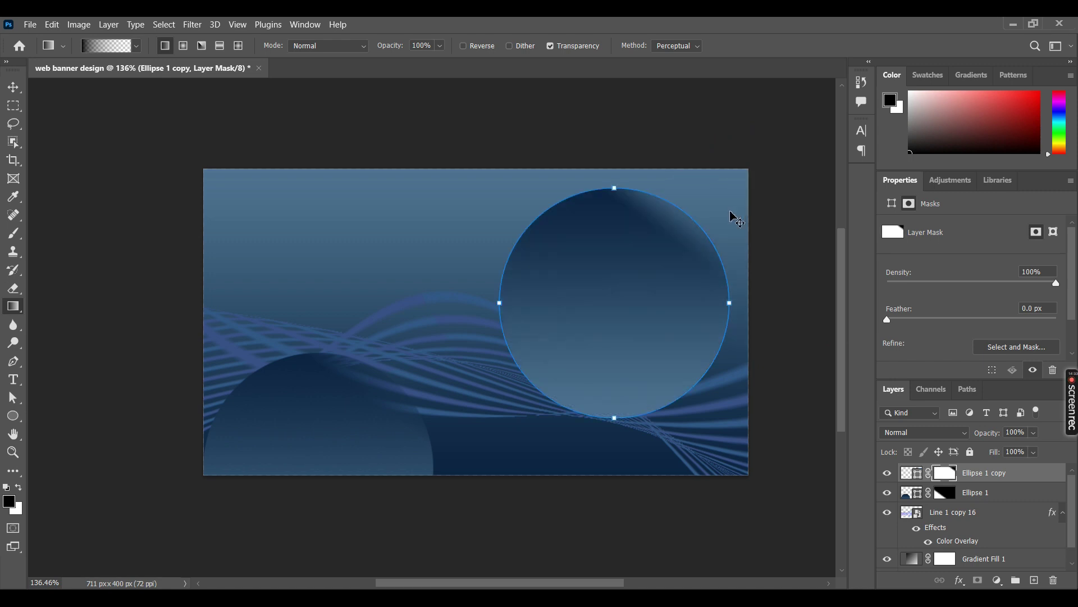
drag(641, 306, 614, 364)
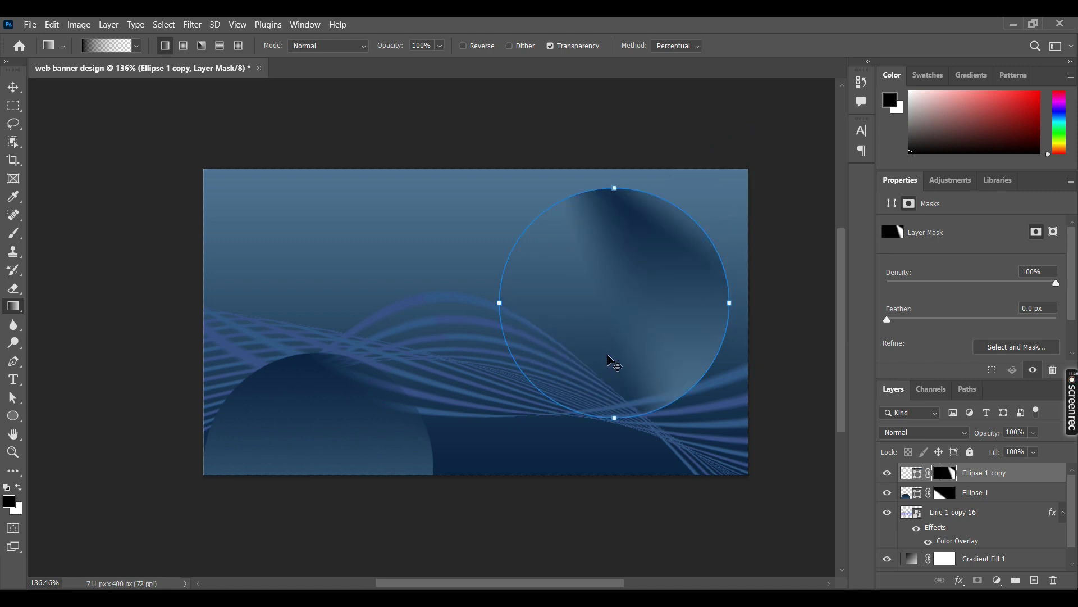
key(ctrl+z)
- Move the copied circle to the top-right corner, partly off the canvas
click(13, 87)
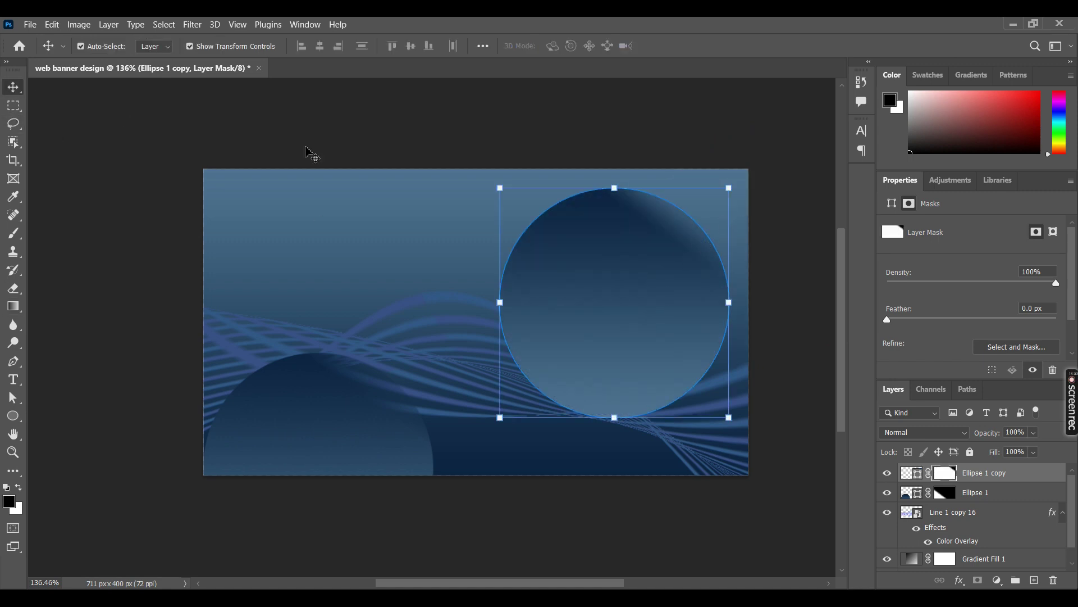
drag(622, 299, 726, 219)
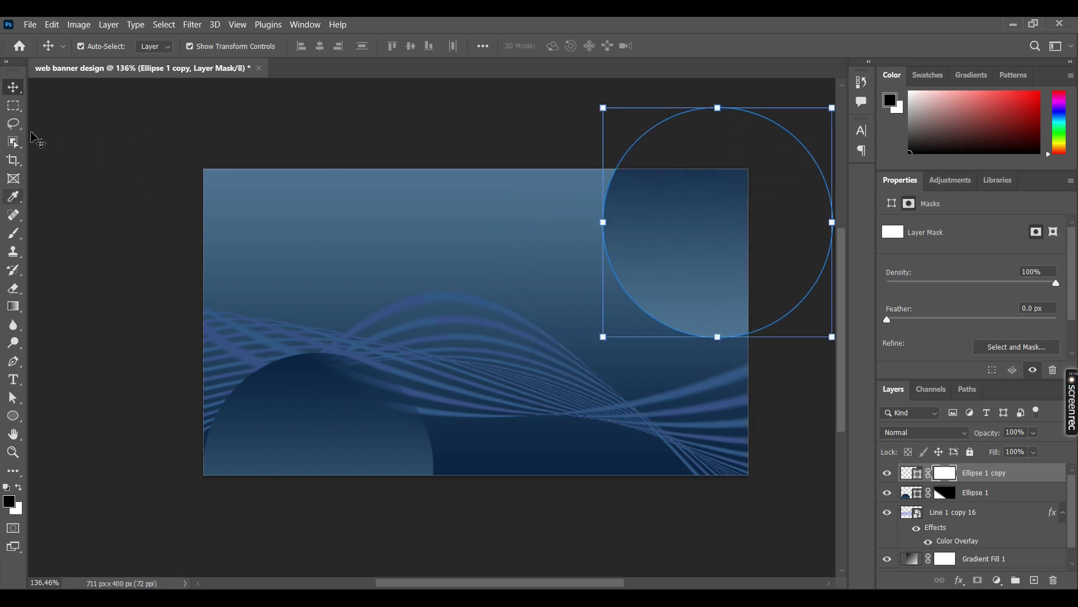
click(161, 90)
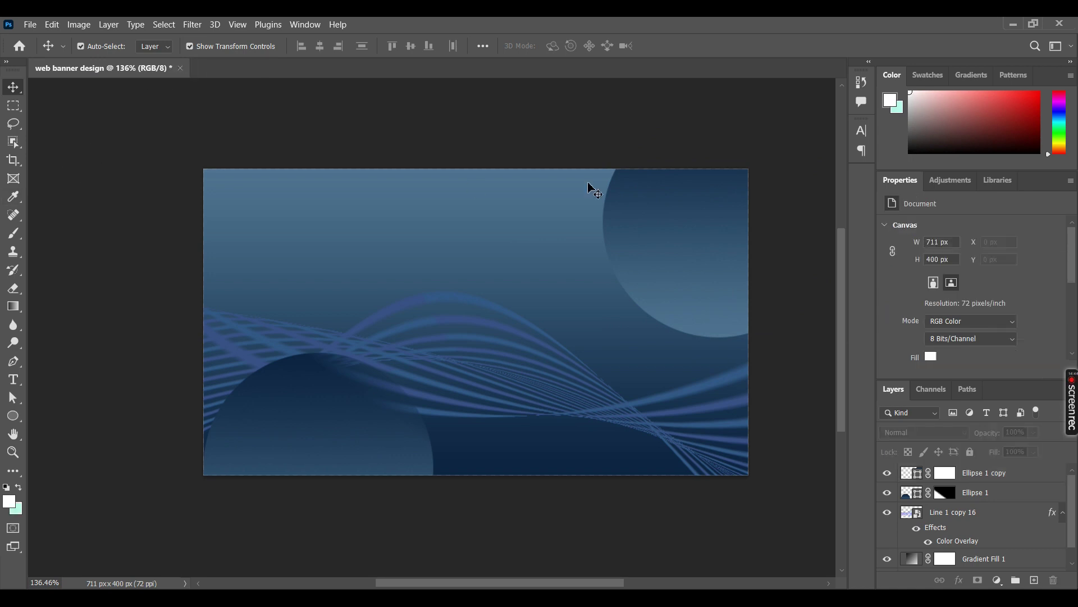
- Fade the copy's top-left into the background with a Basics gradient on its mask
click(713, 256)
click(945, 472)
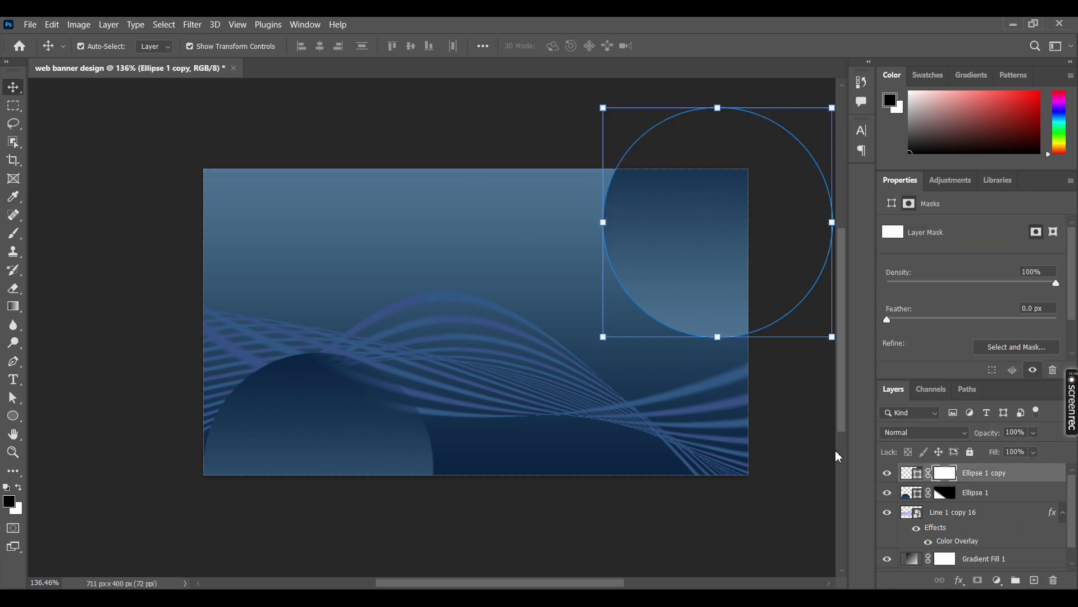
click(12, 307)
click(136, 45)
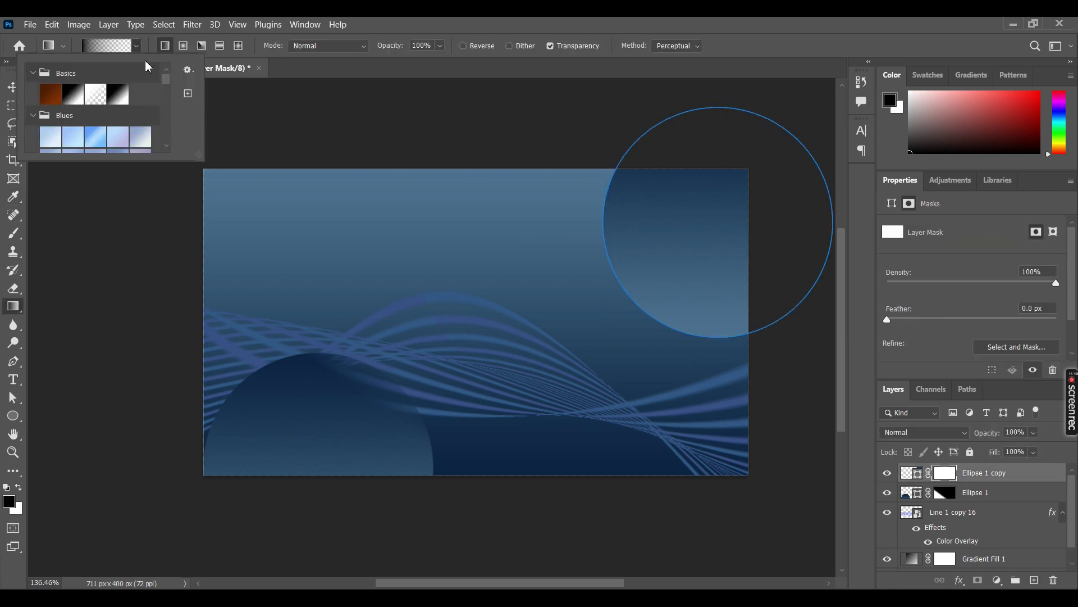
click(100, 100)
click(337, 154)
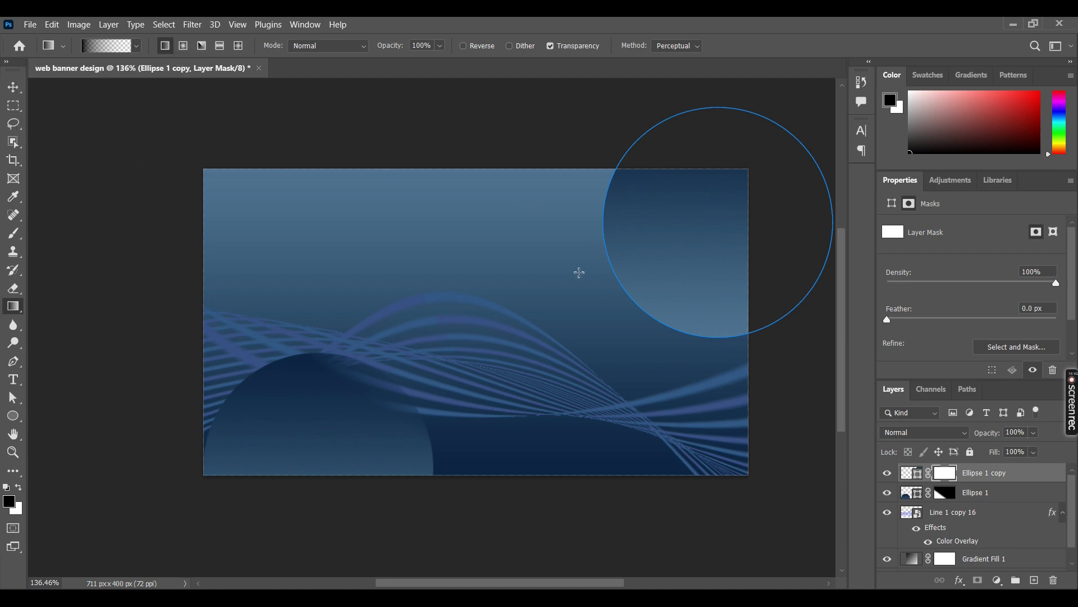
drag(598, 288, 665, 159)
click(13, 87)
click(154, 139)
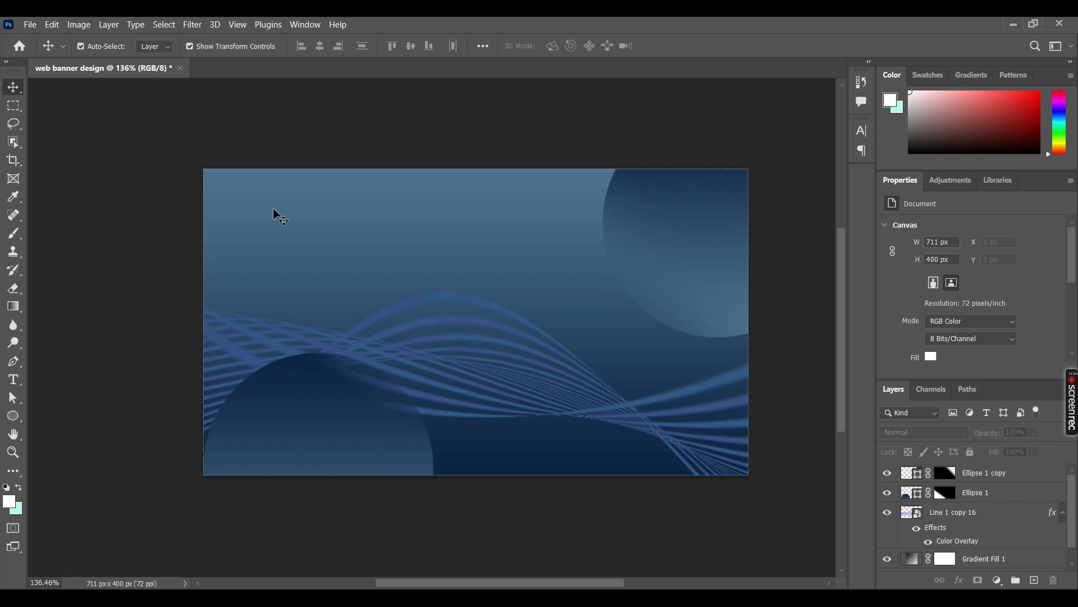
- Replace Ellipse 1's old layer mask with a fresh white mask
click(303, 463)
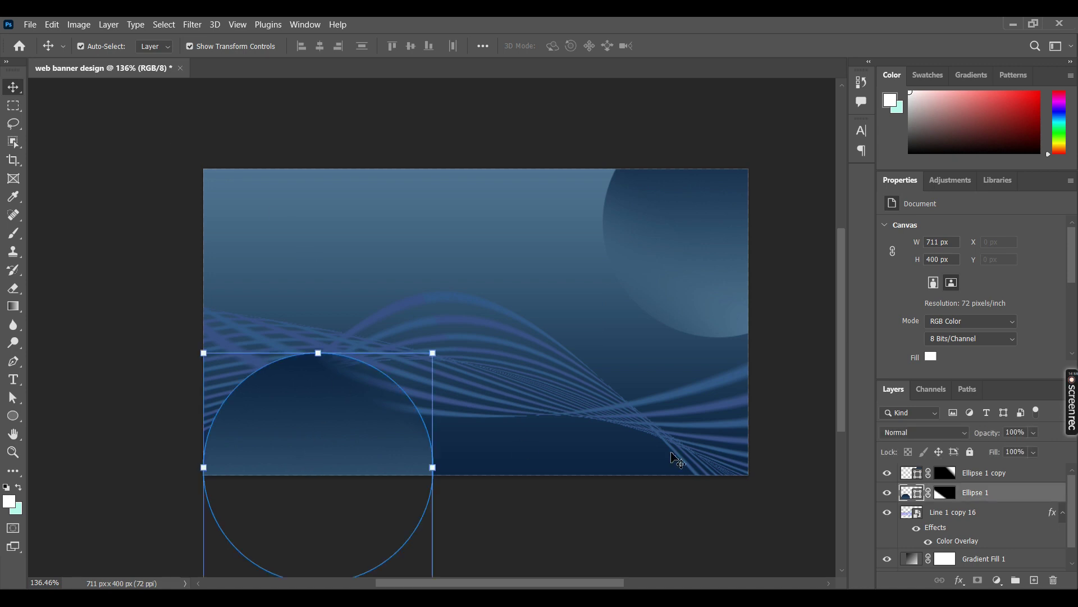
click(951, 494)
key(Delete)
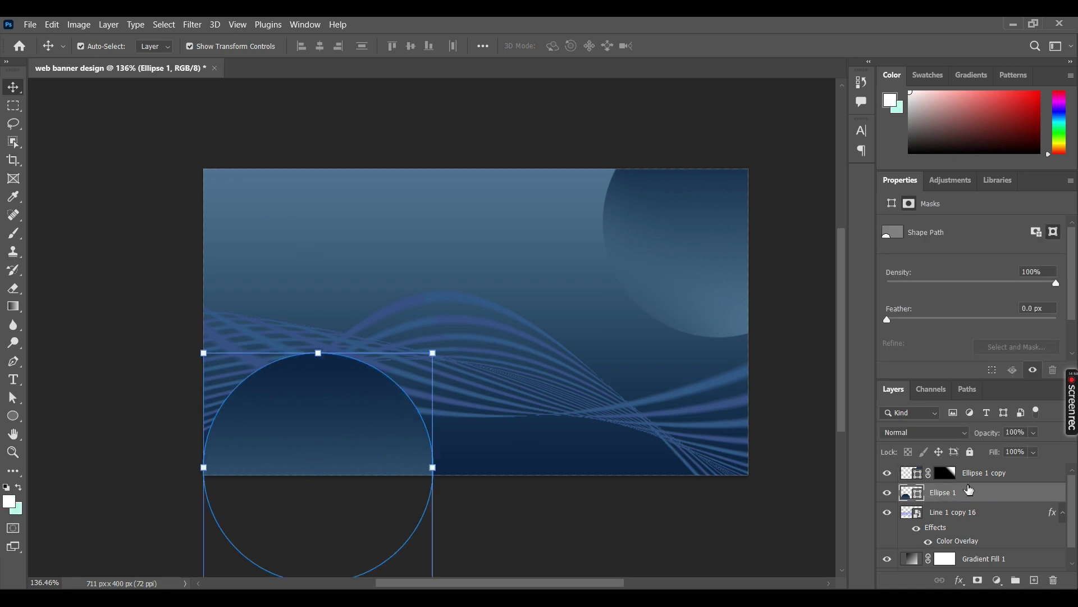
click(978, 580)
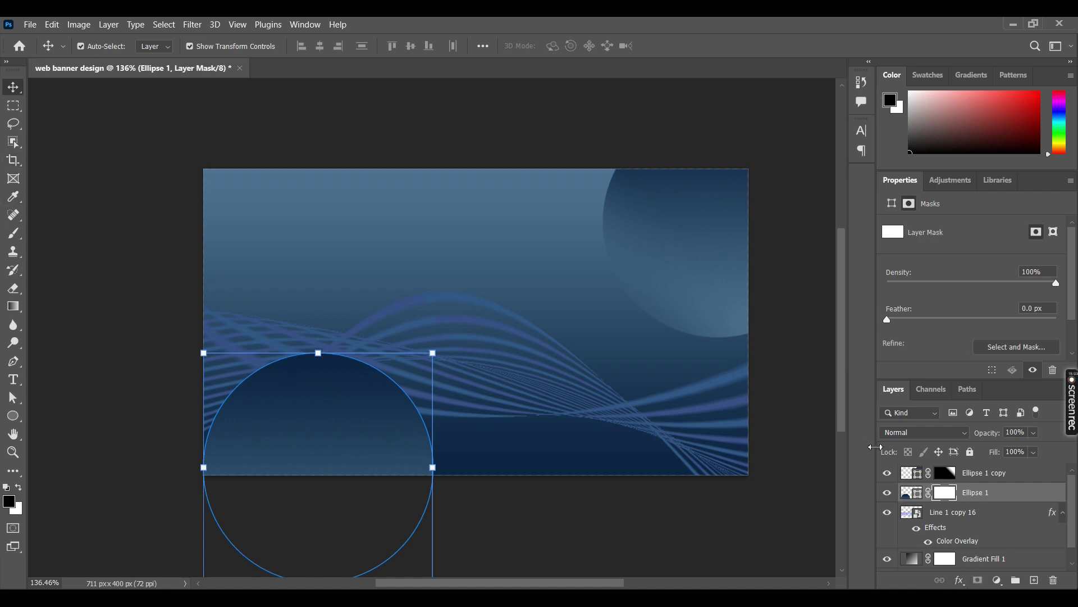
- Drag a black-to-transparent gradient on the new mask to fade the circle's top
click(14, 308)
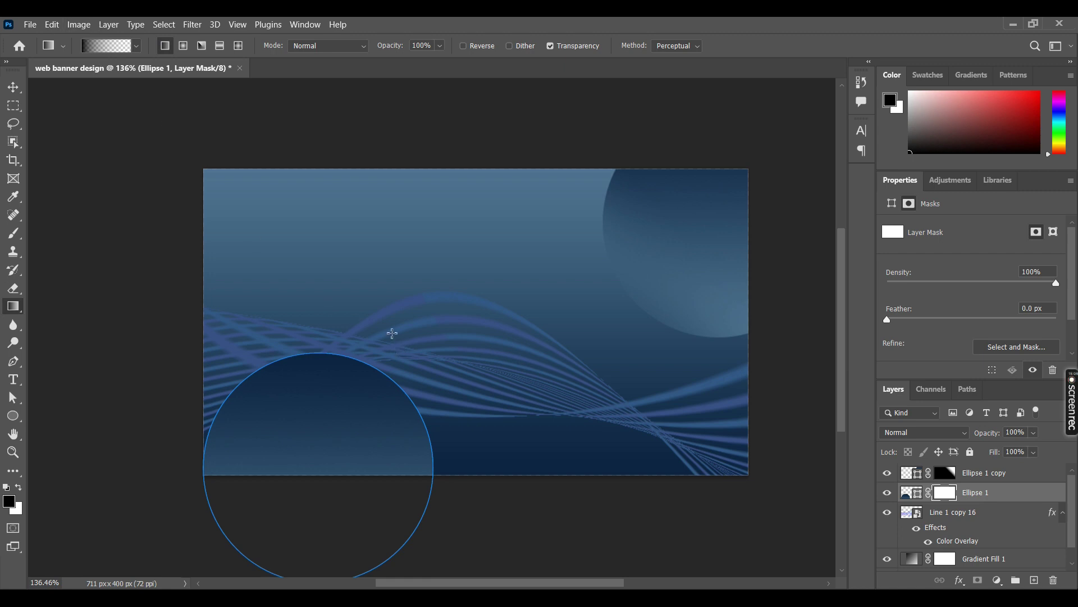
drag(384, 340, 342, 423)
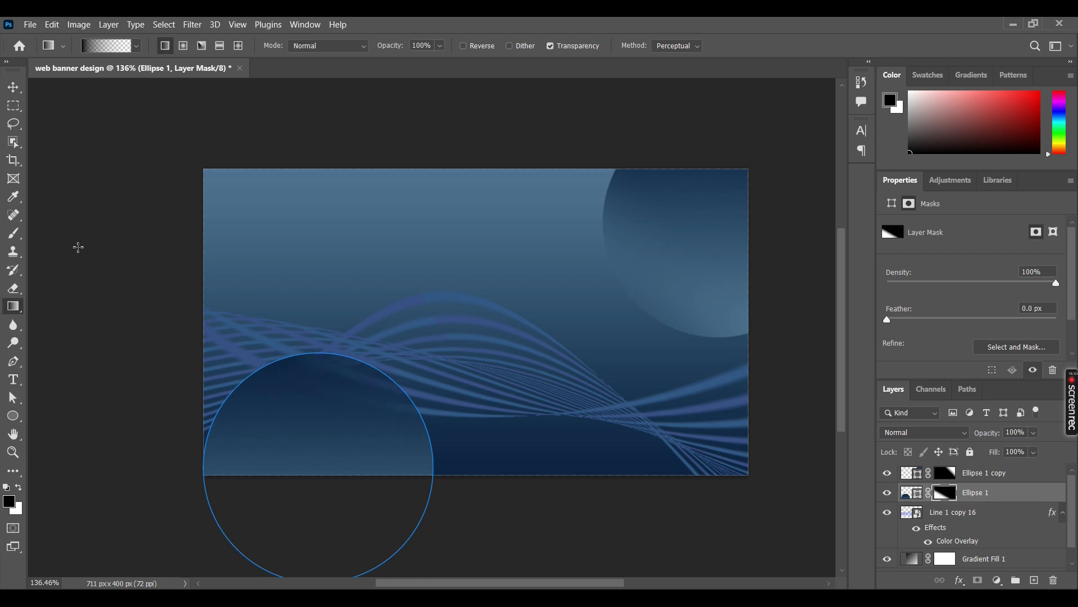
key(ctrl+z)
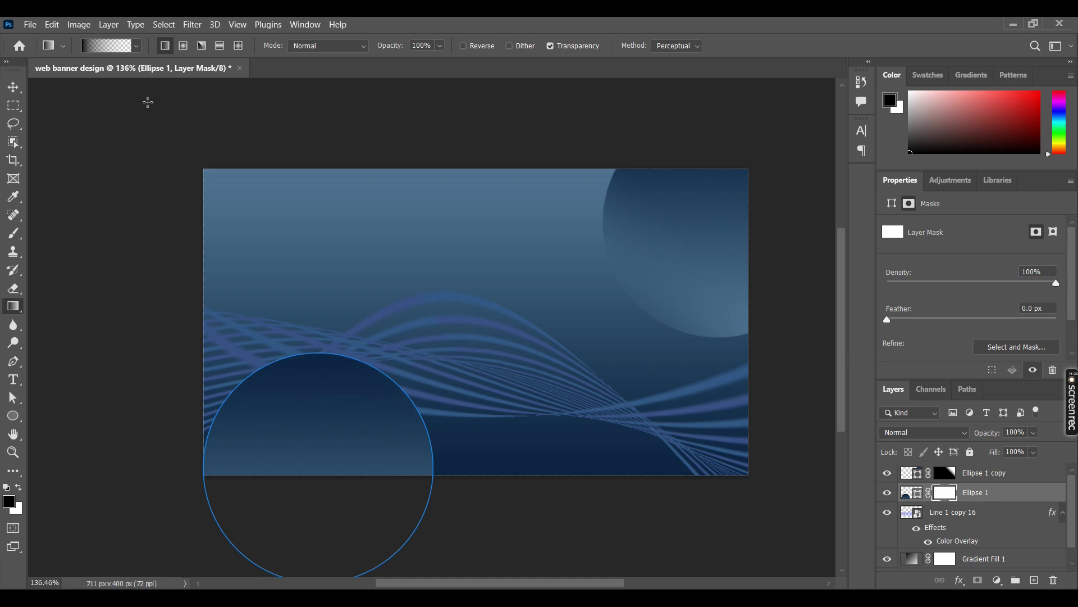
click(138, 46)
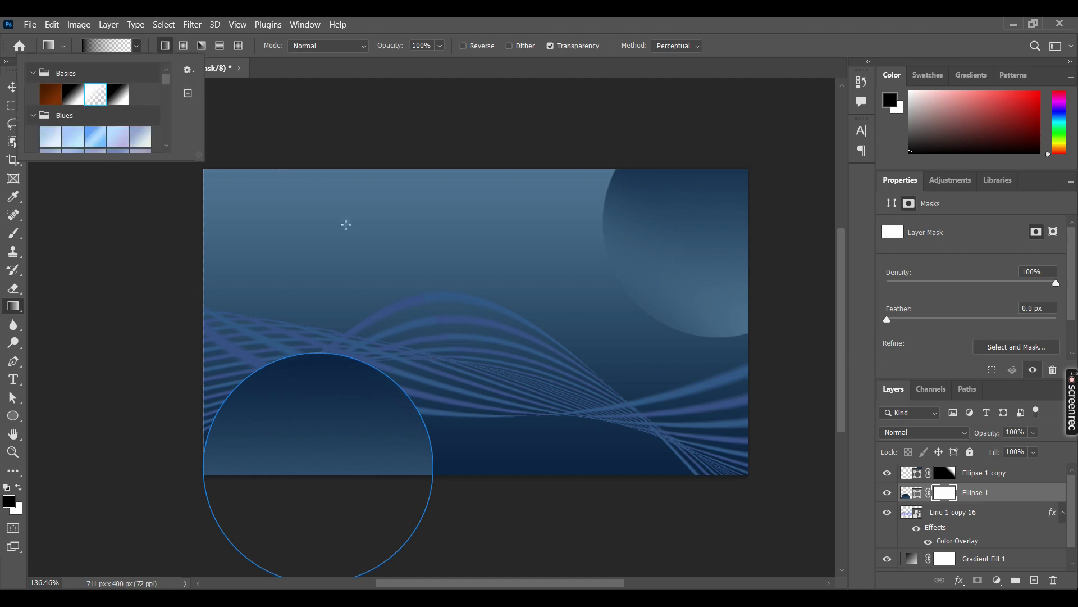
click(346, 225)
drag(423, 336, 349, 446)
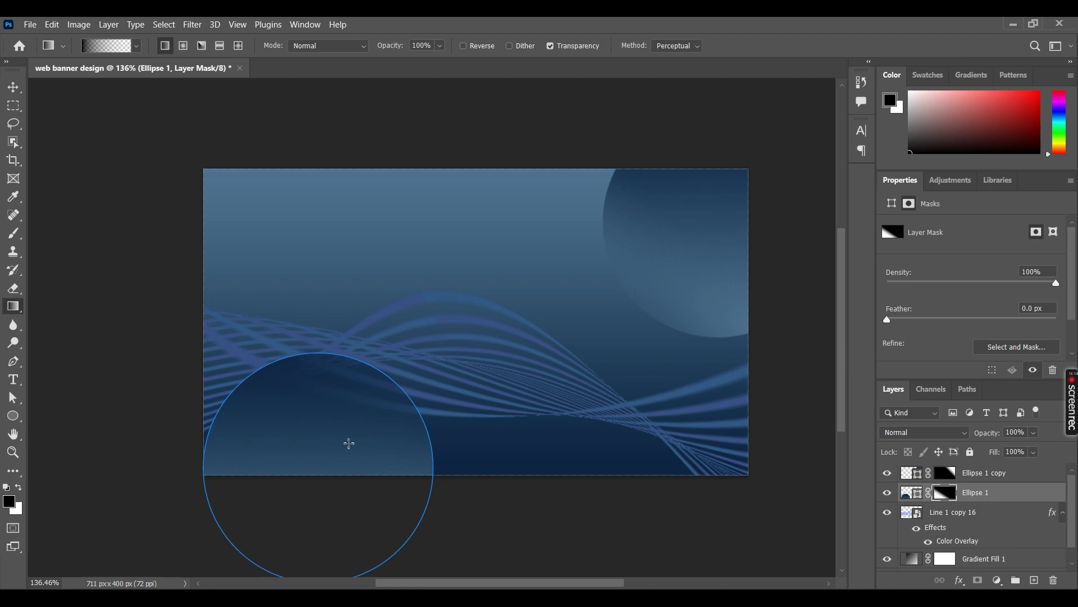
- Nudge the bottom-left circle slightly lower into the corner
click(13, 87)
click(111, 137)
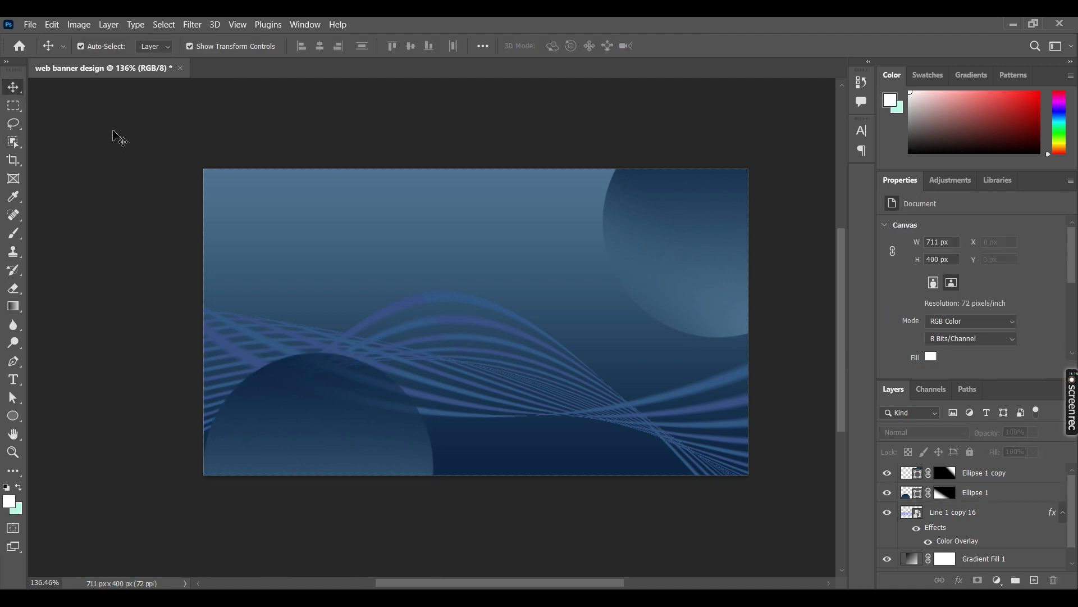
drag(357, 414, 335, 414)
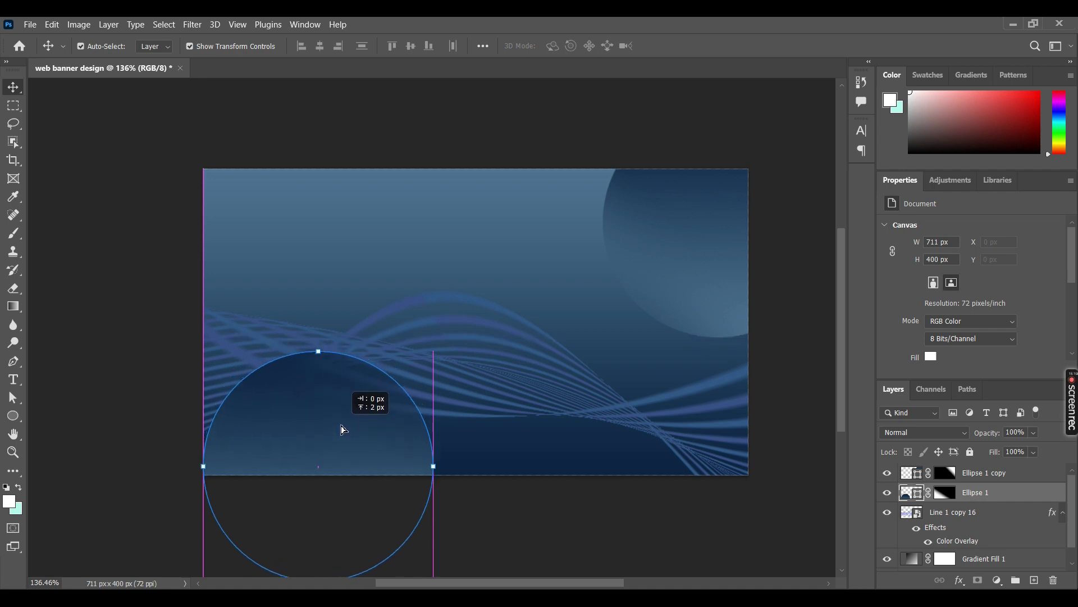
drag(335, 414, 360, 437)
click(179, 359)
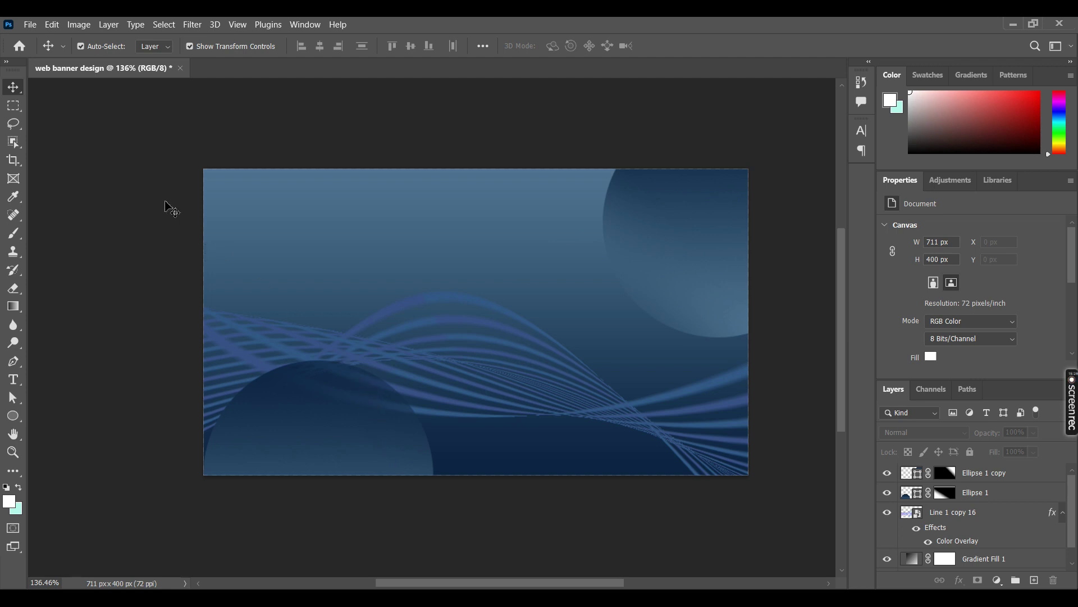
- Duplicate the large top-right circle and scale the copy down into the top-left corner
click(702, 269)
drag(689, 271, 362, 287)
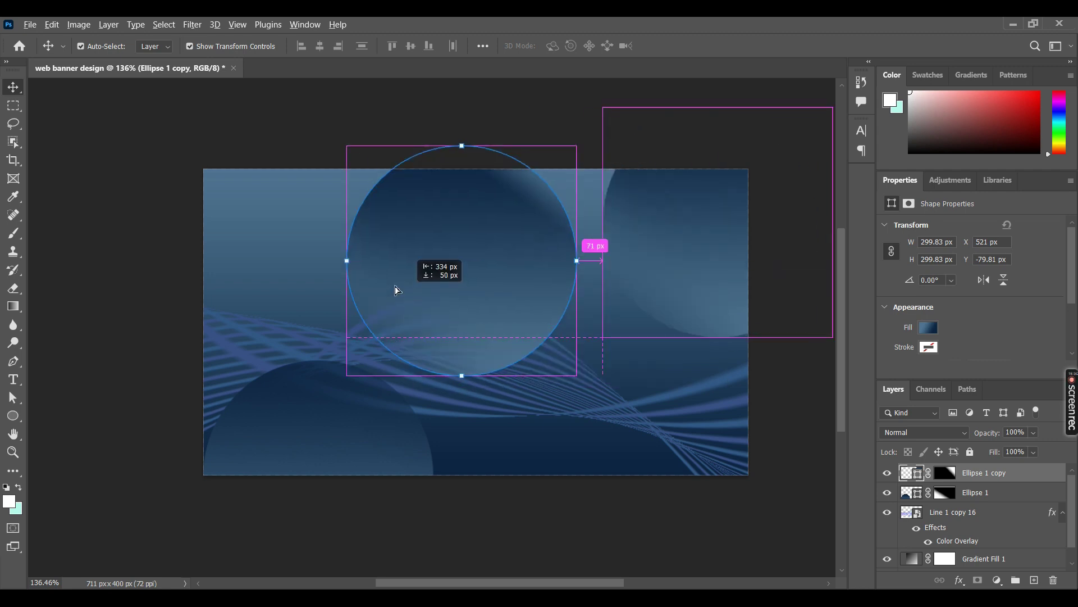
mouse_move(506, 354)
mouse_down()
mouse_move(363, 212)
mouse_move(229, 215)
mouse_up()
click(695, 46)
click(590, 101)
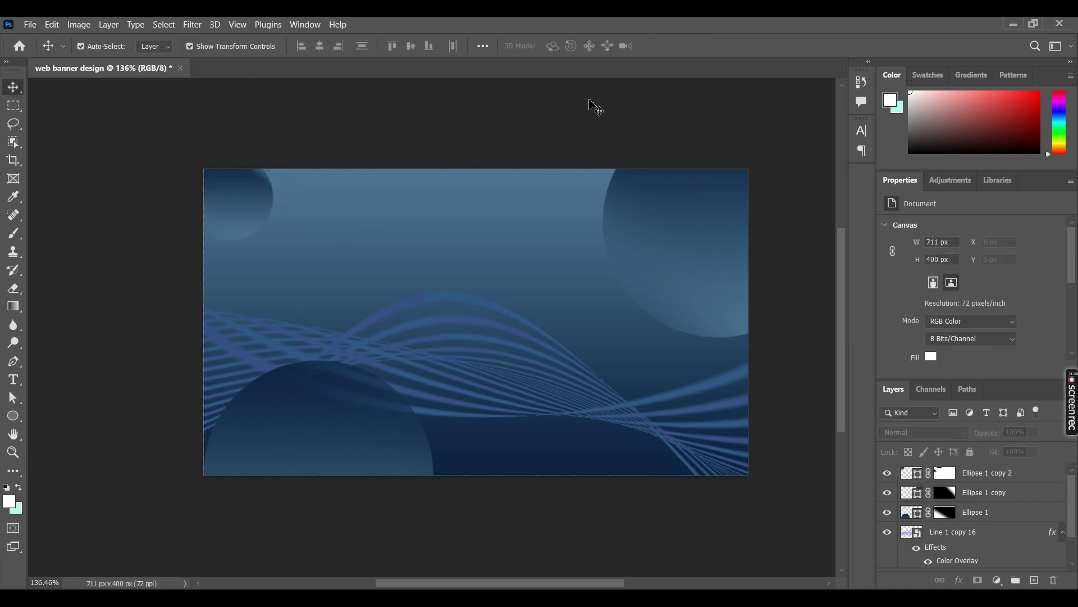
- Place a small circle copy at bottom right, rotated about 60°, and fine-tune both small circles' positions
mouse_move(241, 218)
mouse_down()
mouse_move(759, 474)
mouse_move(668, 495)
mouse_up()
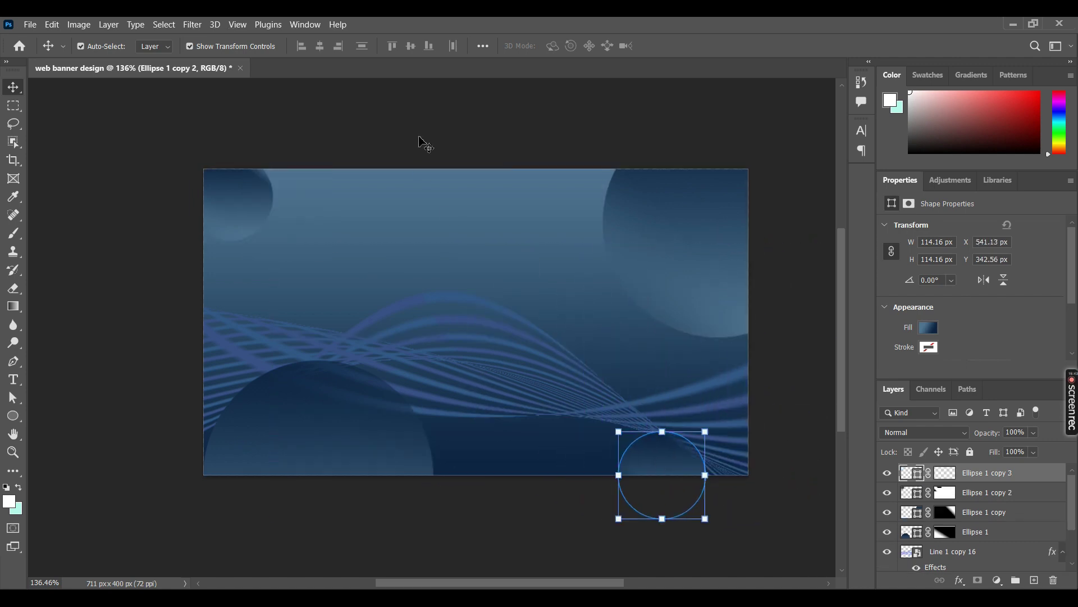
click(682, 455)
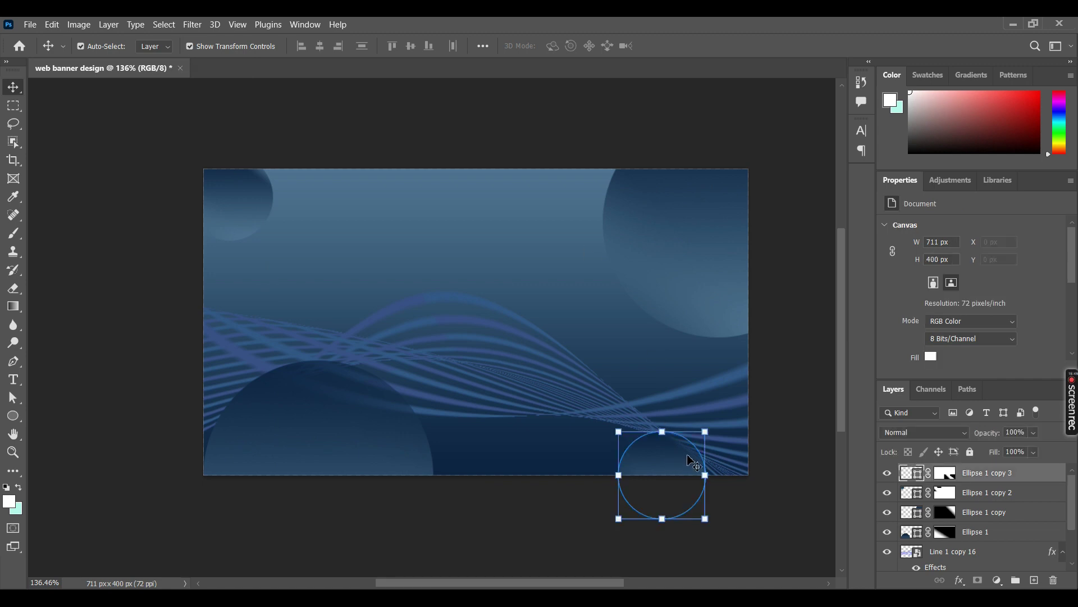
drag(711, 424, 770, 471)
click(695, 45)
click(771, 306)
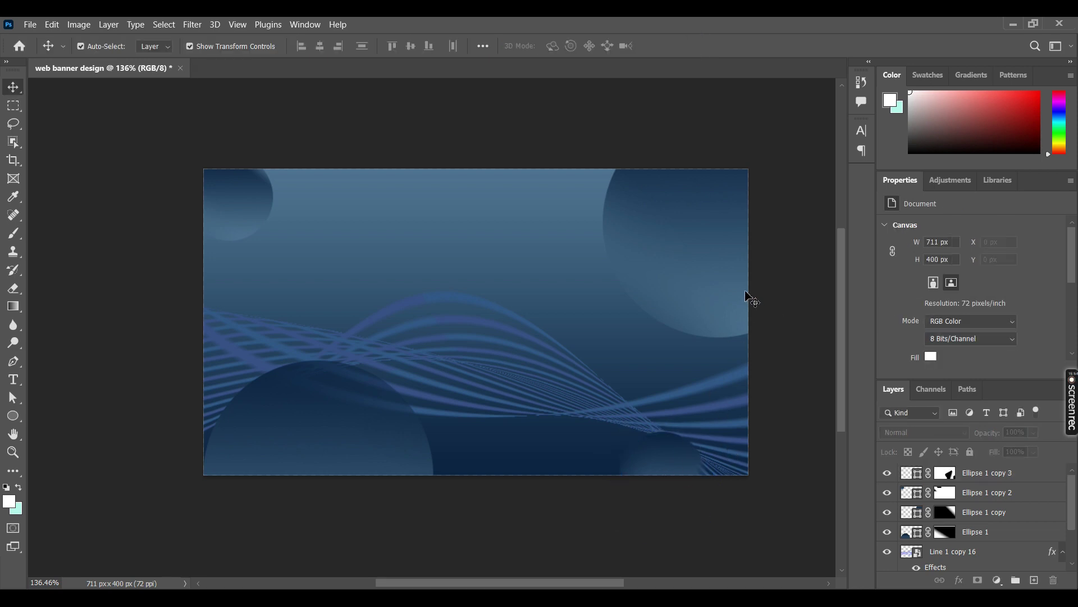
drag(666, 444, 673, 439)
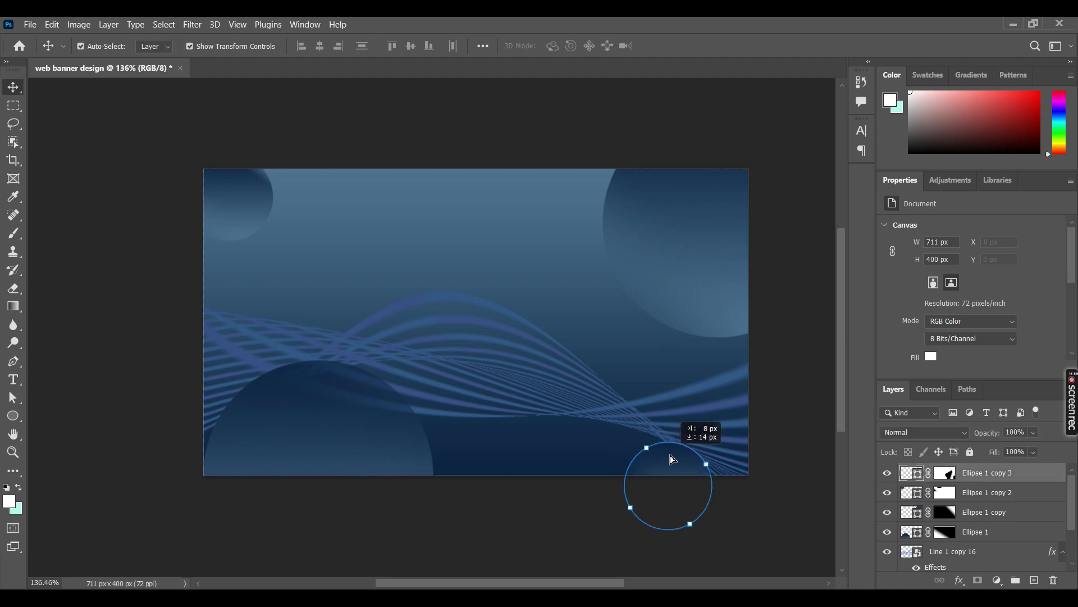
click(786, 268)
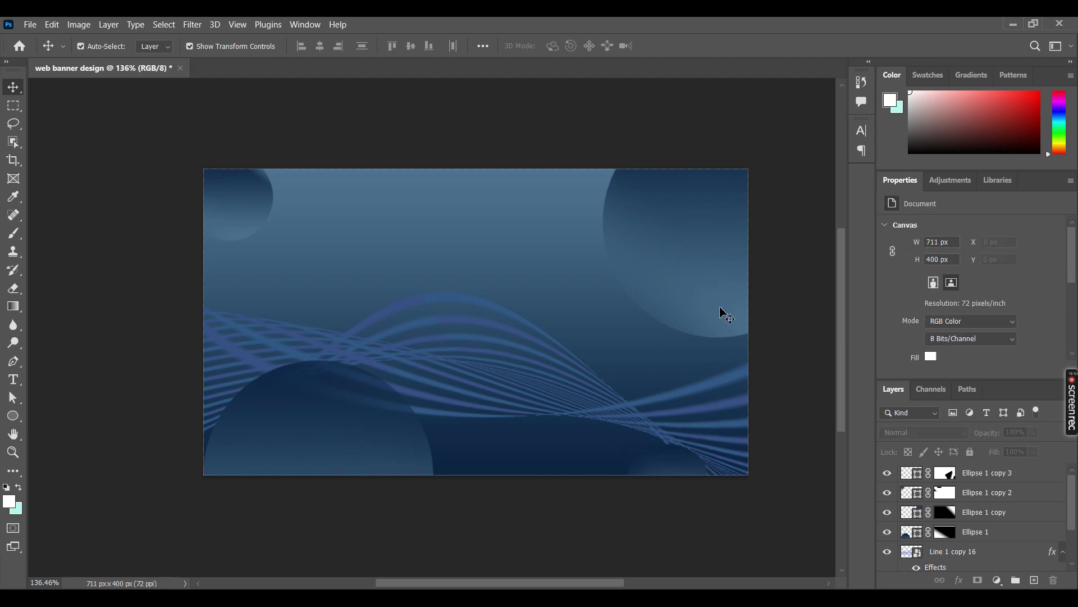
drag(259, 200, 251, 197)
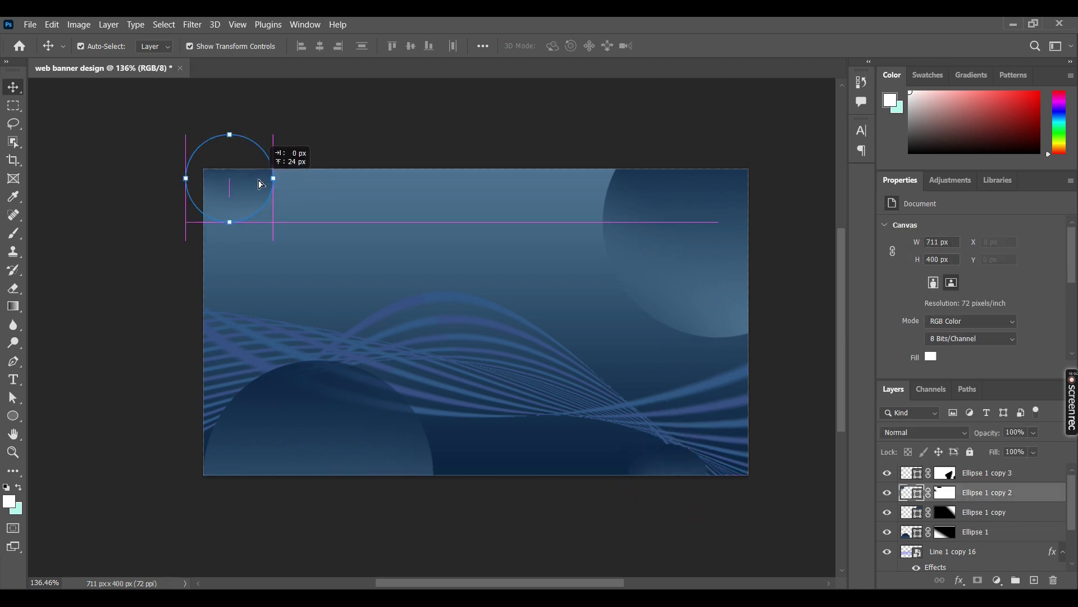
click(481, 84)
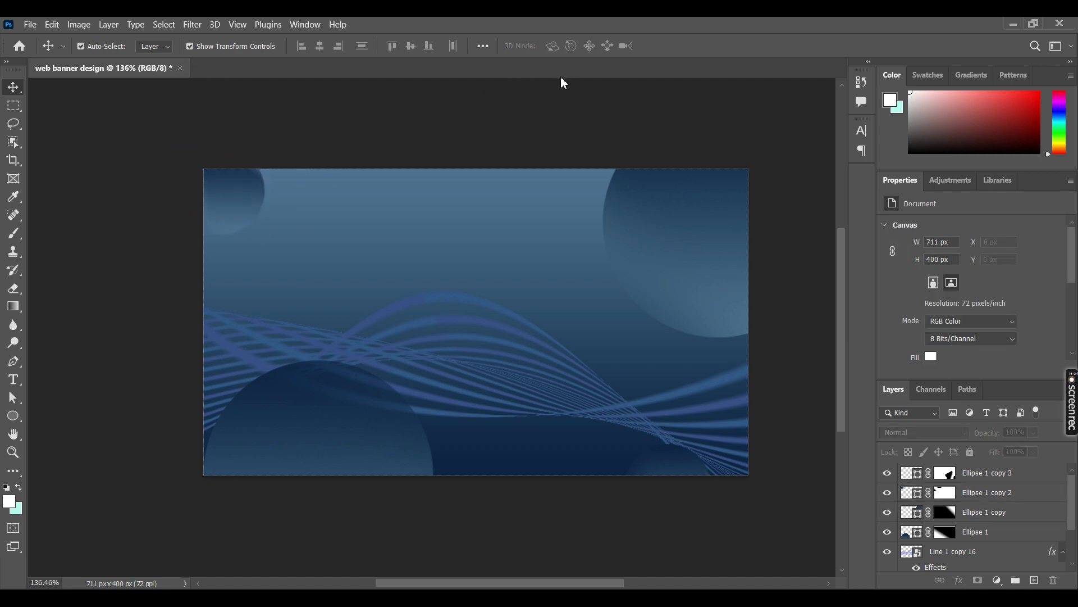
- Move the large bottom-left and small bottom-right circle layers beneath the wave lines
click(975, 532)
drag(911, 532, 919, 547)
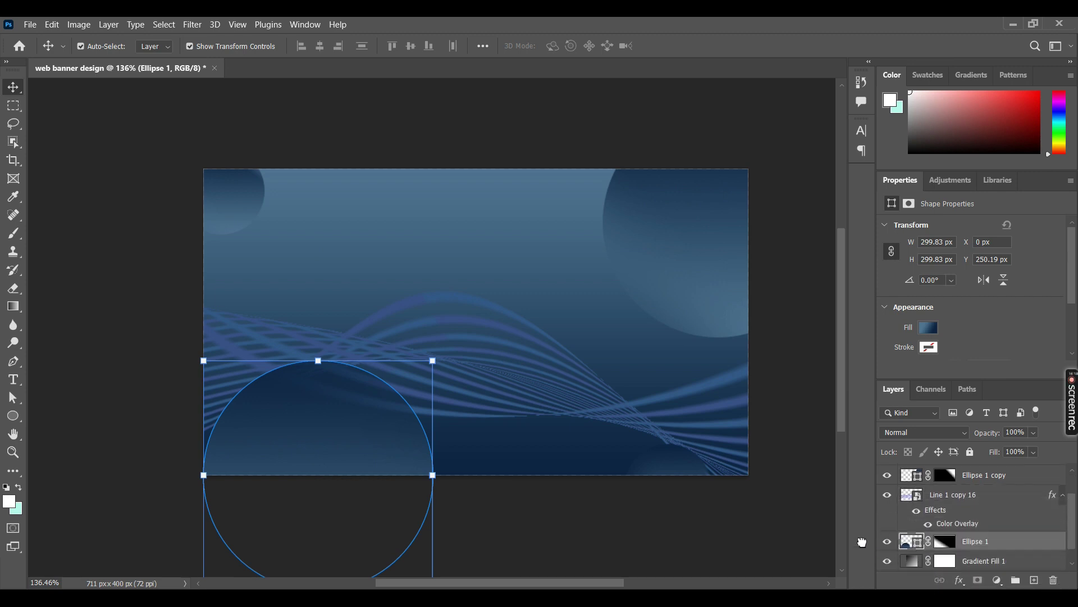
click(679, 545)
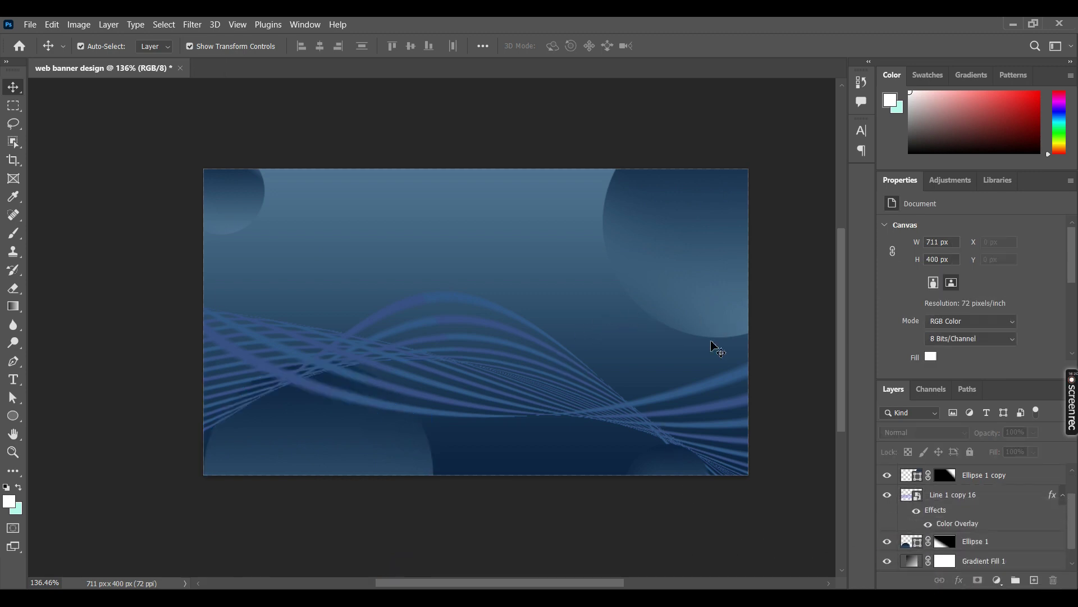
drag(680, 477, 668, 486)
drag(911, 474, 911, 548)
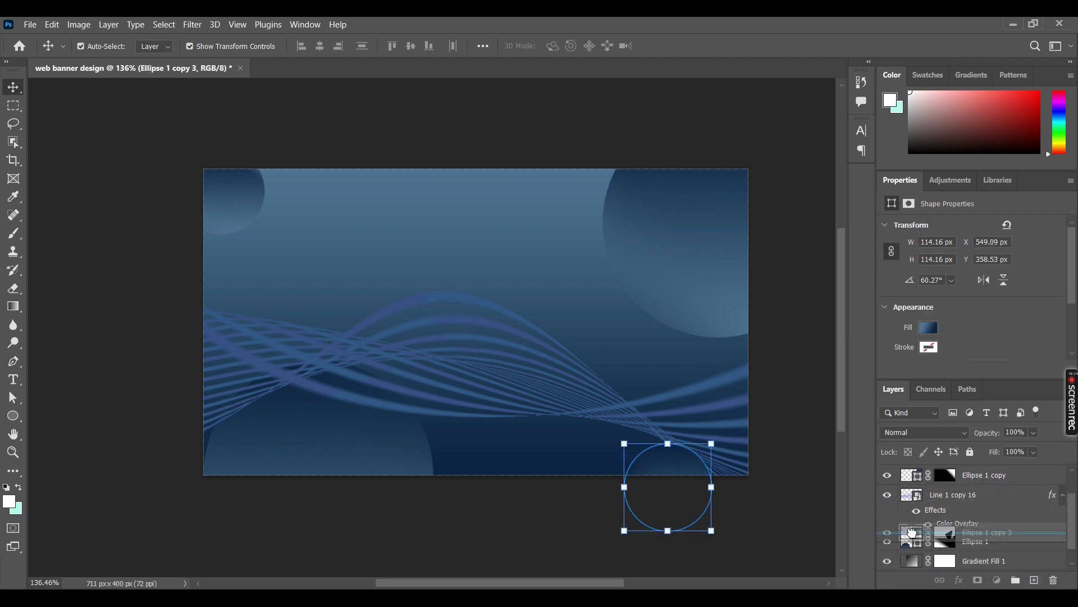
click(783, 529)
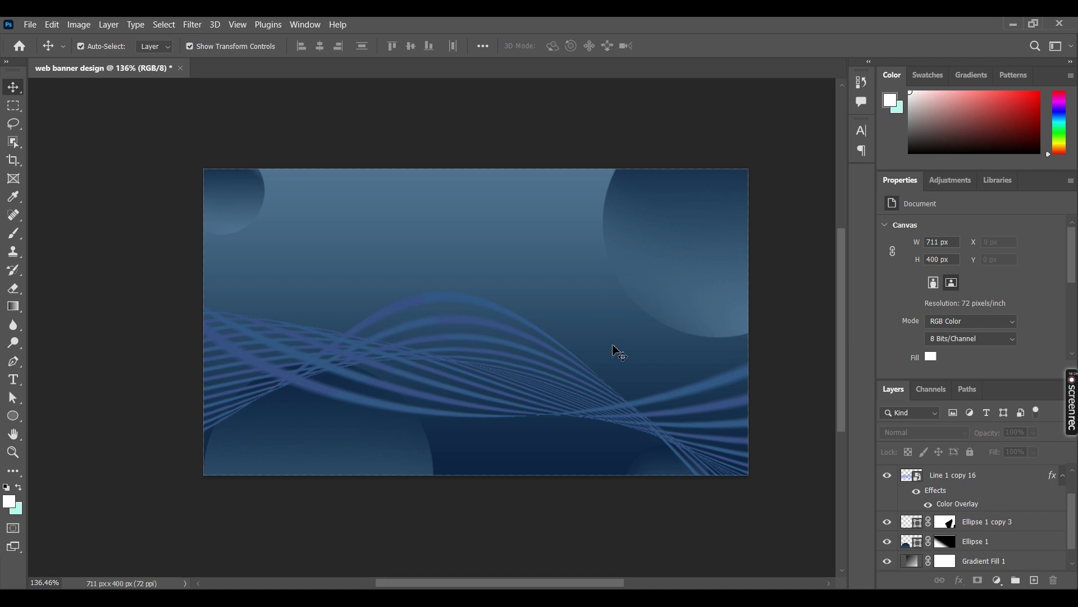
drag(13, 416, 31, 421)
- Draw a large triangle on the right half, round its corners, and enlarge it slightly
click(13, 422)
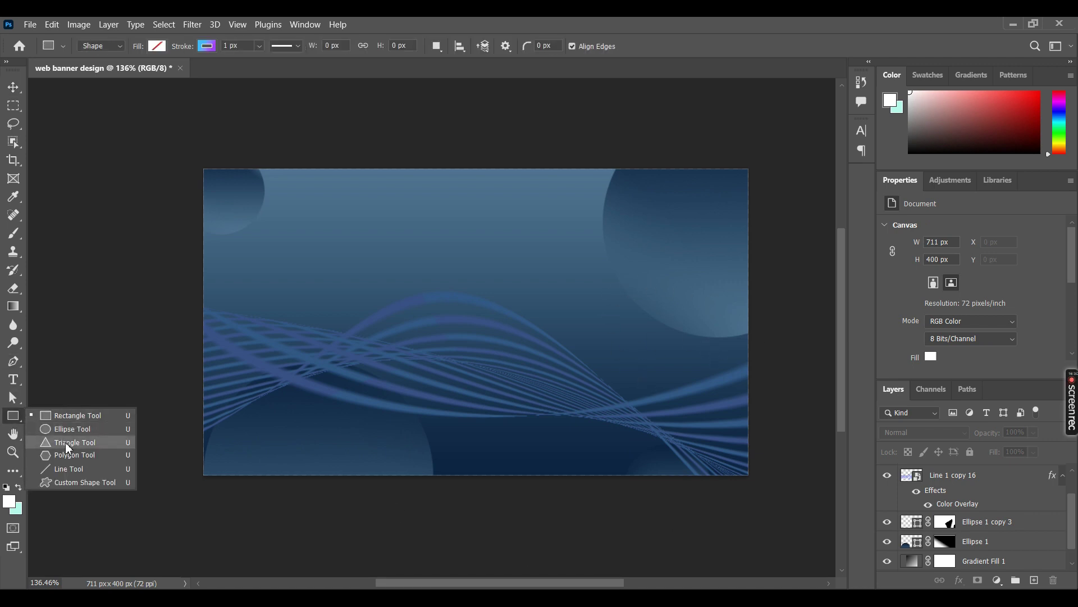
drag(465, 238, 729, 441)
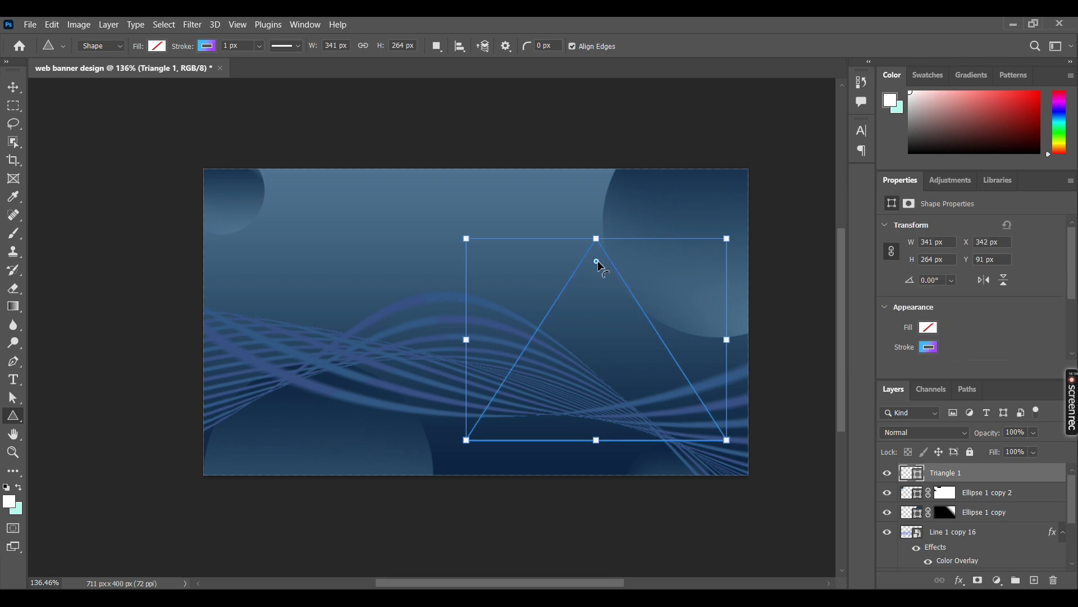
drag(597, 261, 600, 309)
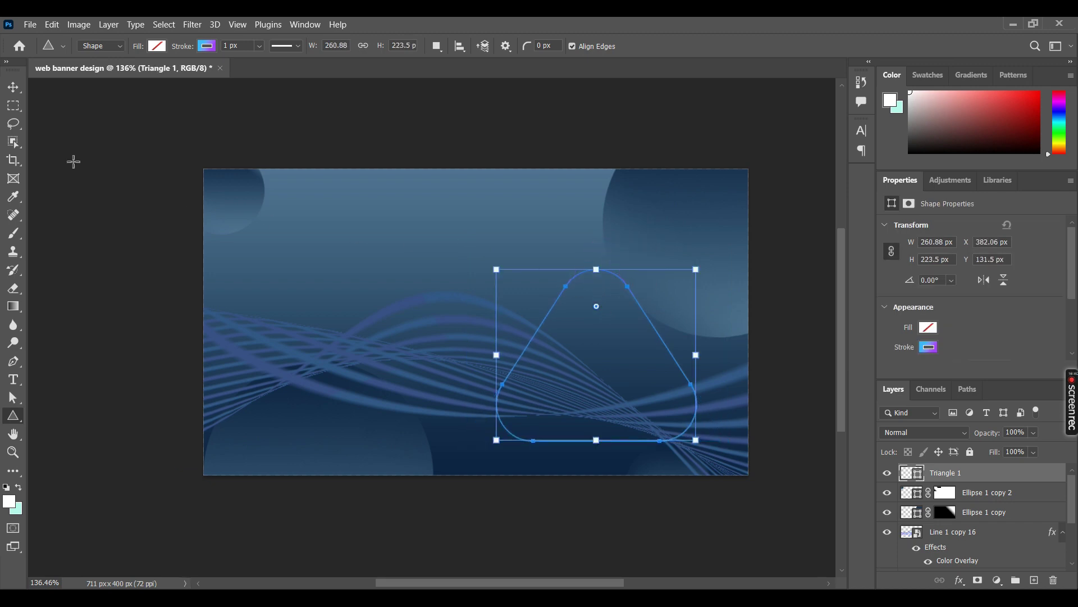
click(13, 87)
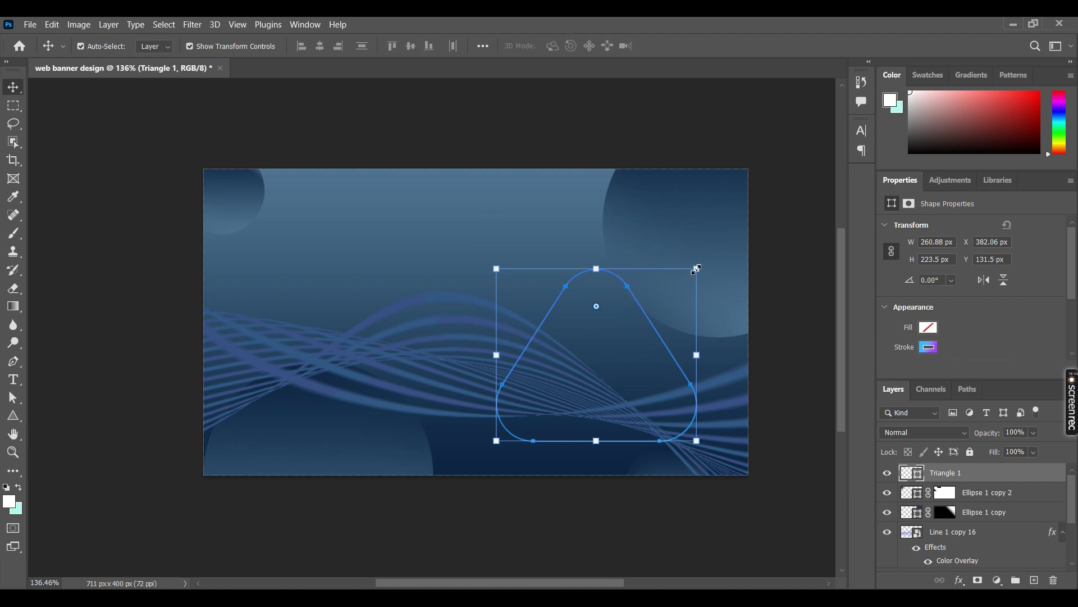
drag(697, 270, 724, 244)
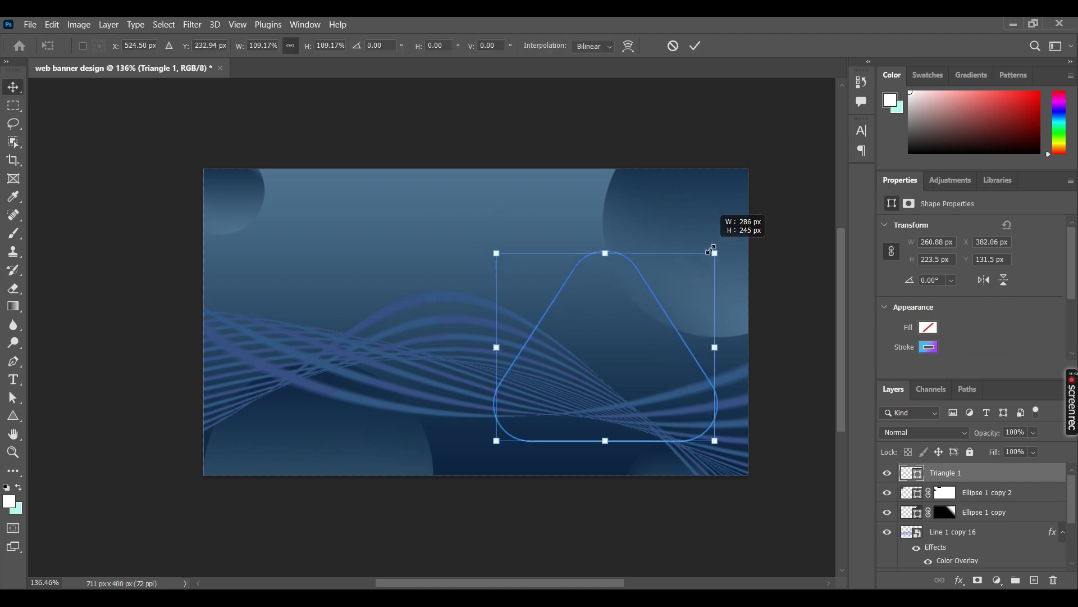
click(697, 46)
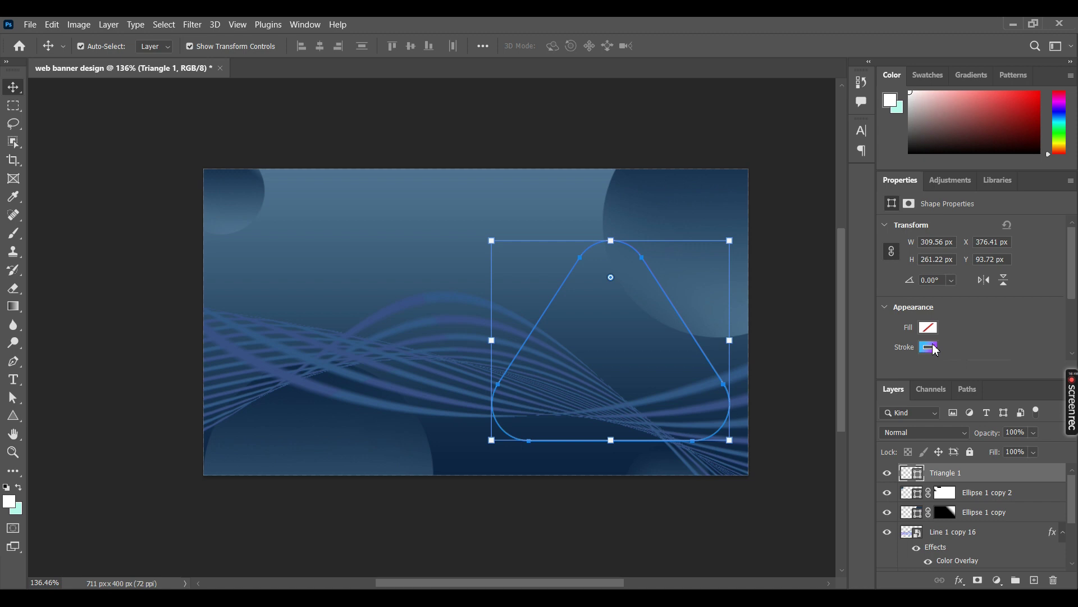
- Remove the triangle's outline, fill it dark blue, and shift it up and left
click(933, 347)
click(933, 326)
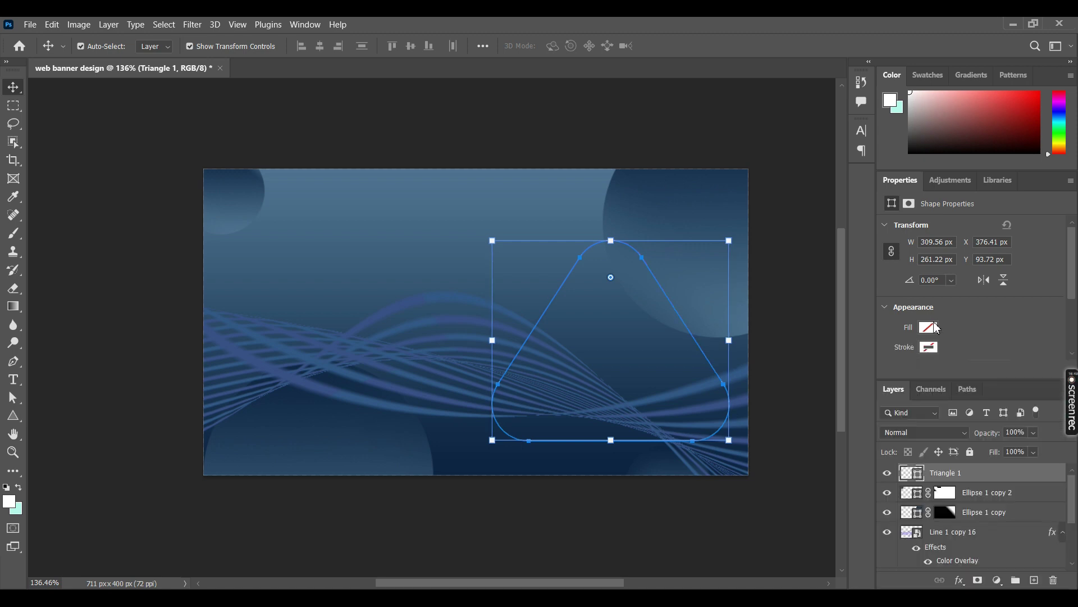
click(890, 402)
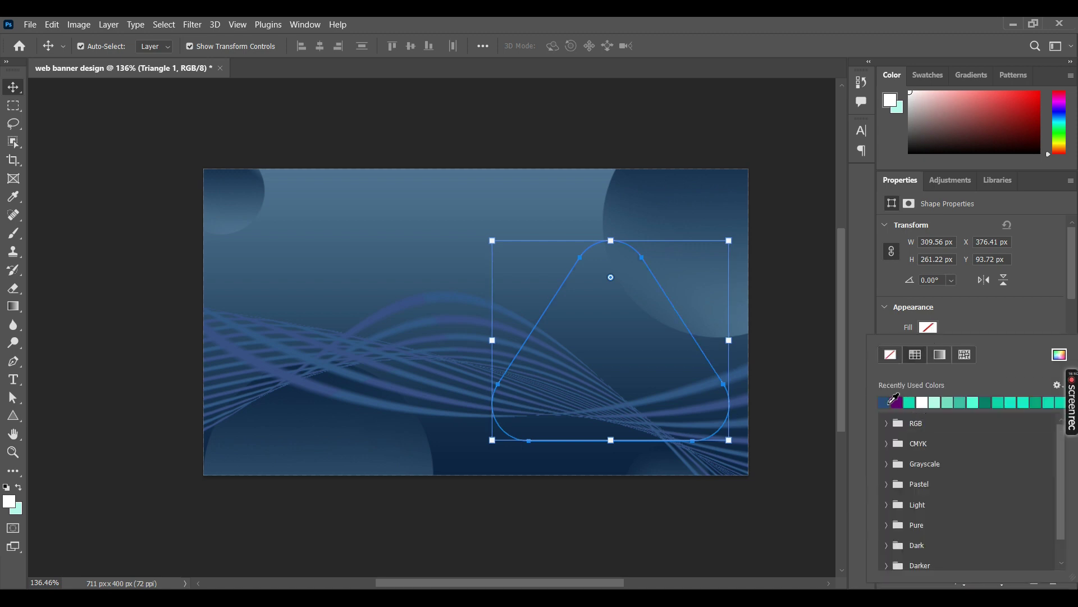
drag(507, 253, 500, 230)
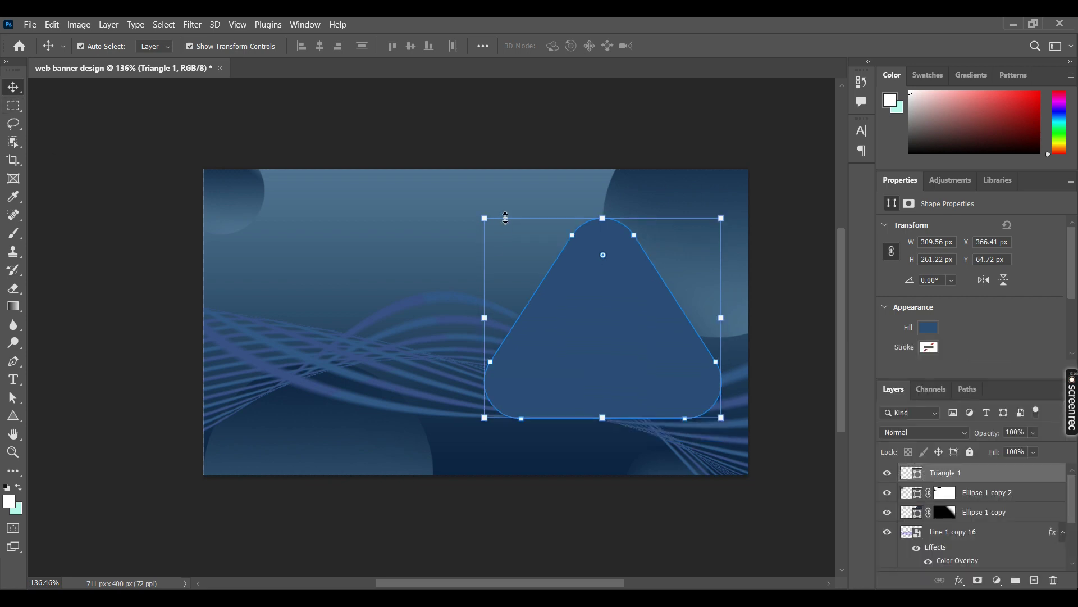
key(ctrl+t)
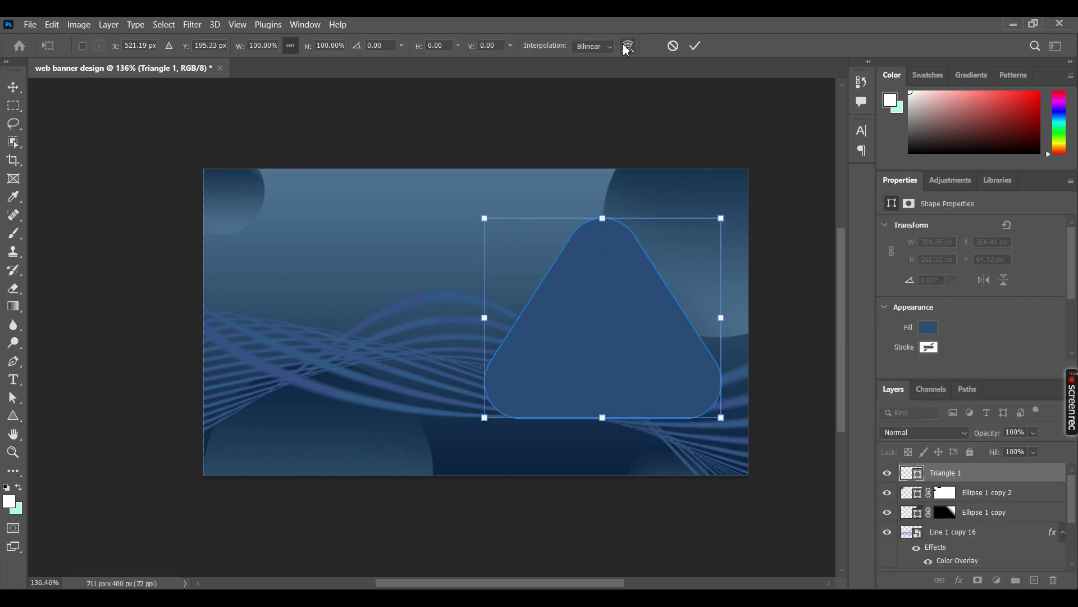
- Warp the triangle into a blob with bulging sides and a rounded bottom, then move it up
click(628, 45)
mouse_move(531, 298)
mouse_down()
mouse_move(511, 296)
mouse_move(498, 331)
mouse_up()
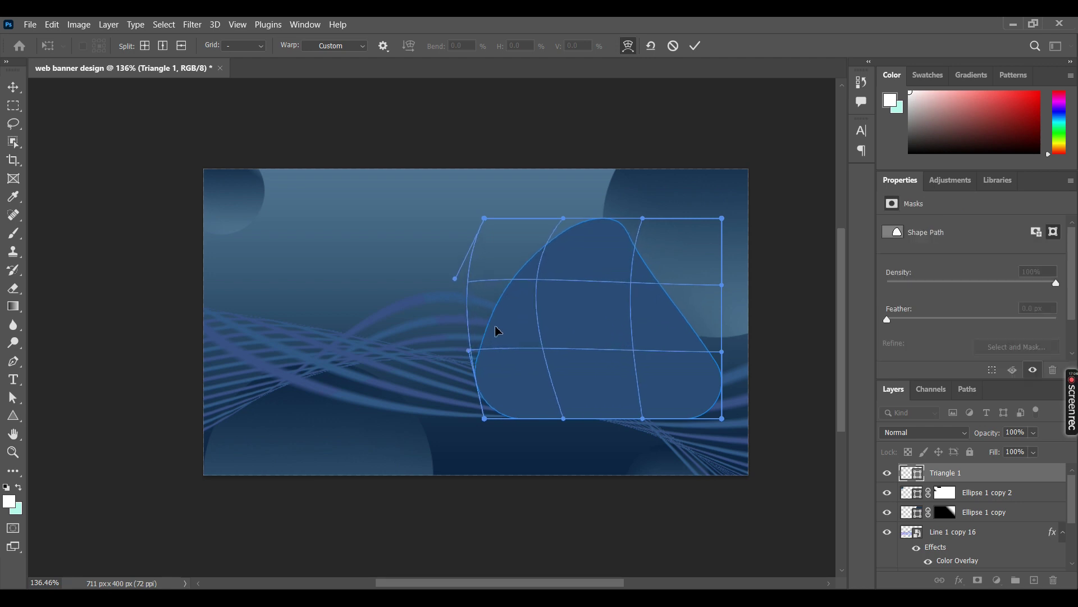
mouse_move(662, 290)
mouse_down()
mouse_move(715, 343)
mouse_move(718, 332)
mouse_up()
mouse_move(584, 418)
mouse_down()
mouse_move(590, 430)
mouse_move(647, 434)
mouse_up()
drag(564, 436, 558, 441)
click(695, 47)
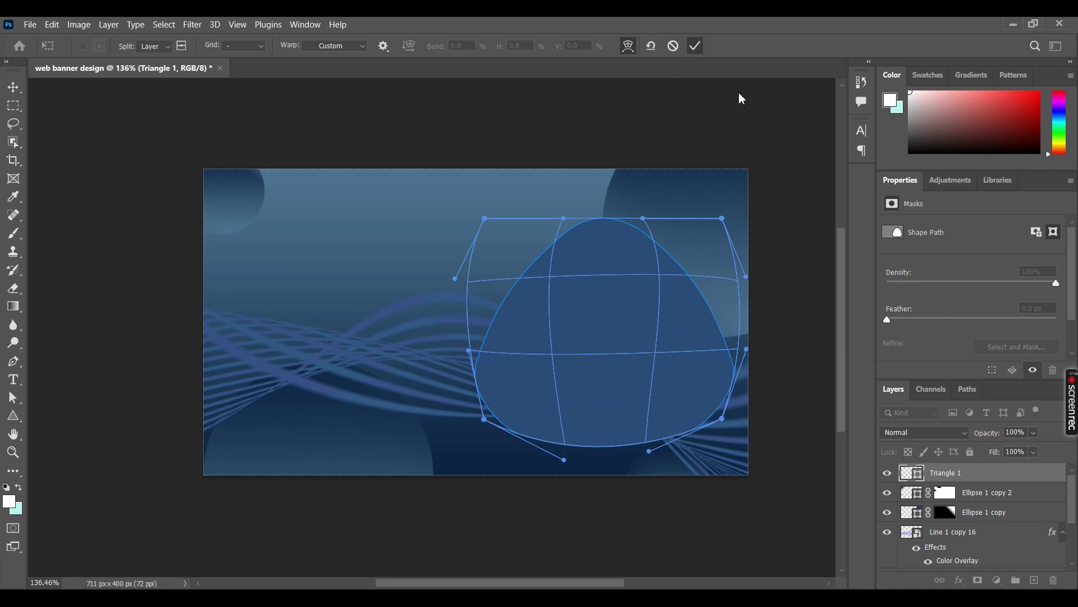
mouse_move(633, 376)
mouse_down()
mouse_move(627, 349)
mouse_move(616, 351)
mouse_up()
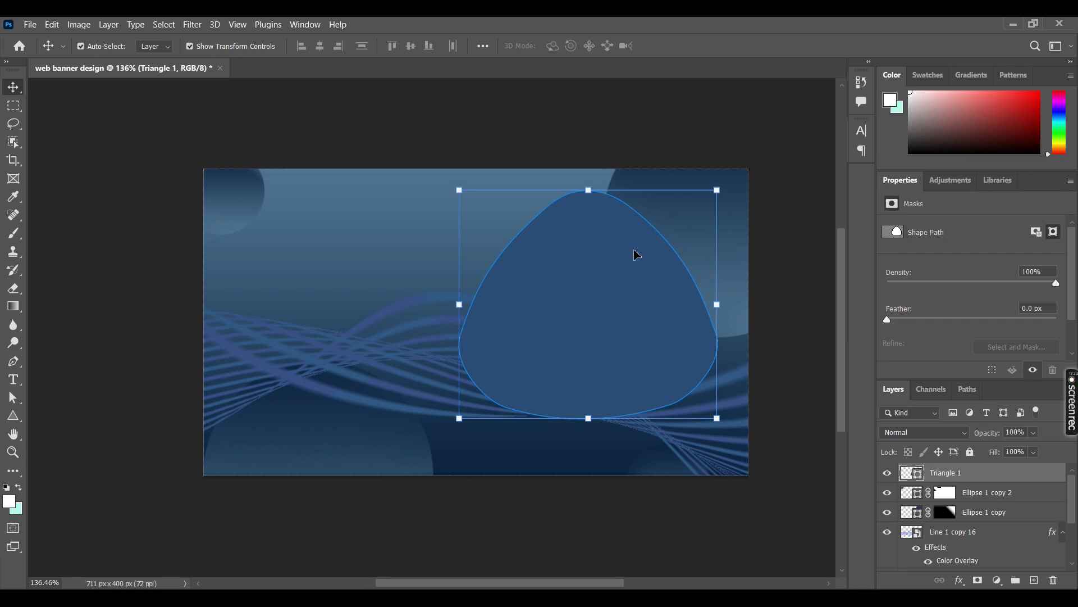
- Refine the blob's warp on its left and right sides, then select the Triangle 1 layer
key(ctrl+t)
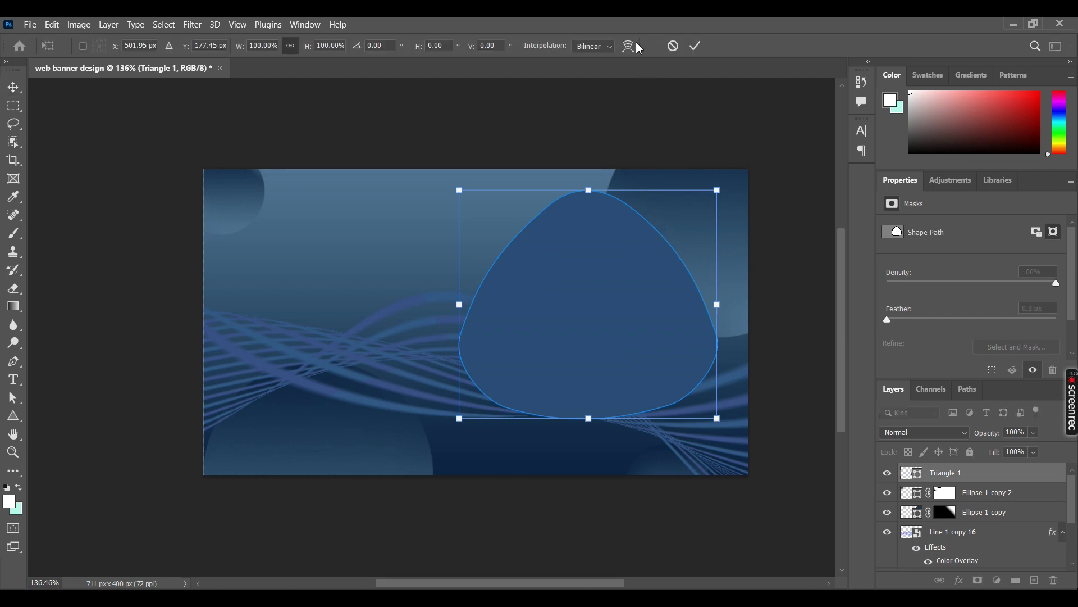
click(628, 45)
drag(719, 346, 717, 345)
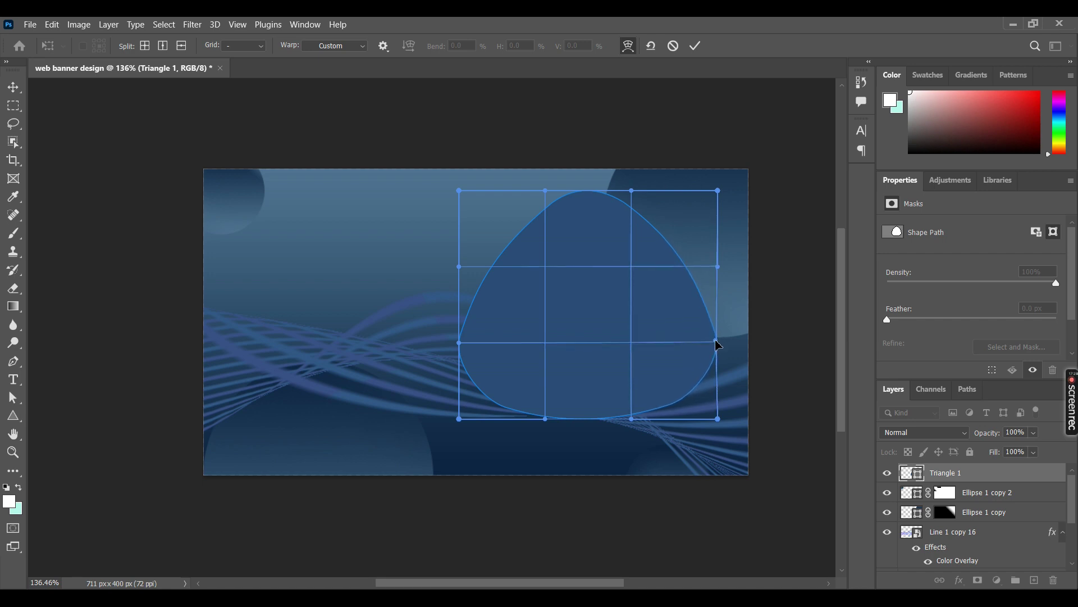
drag(460, 332, 460, 329)
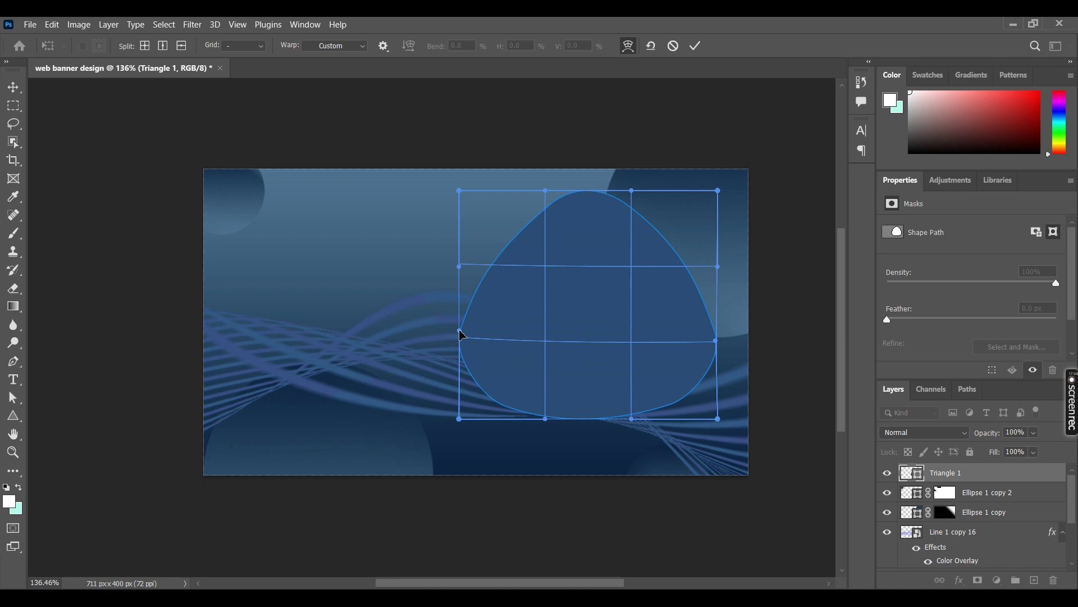
drag(718, 342, 721, 342)
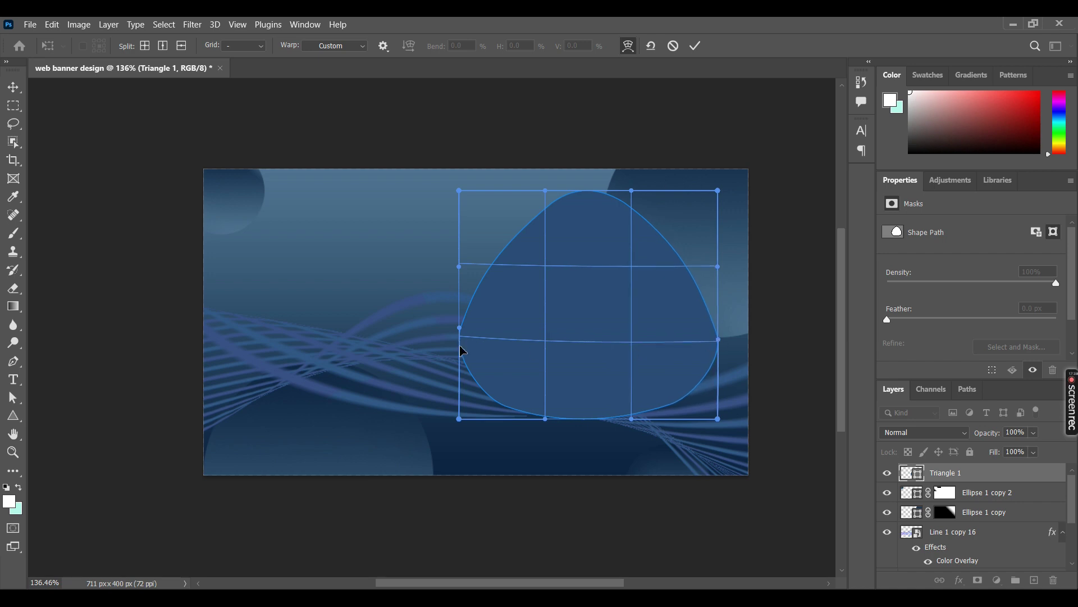
drag(462, 354, 462, 356)
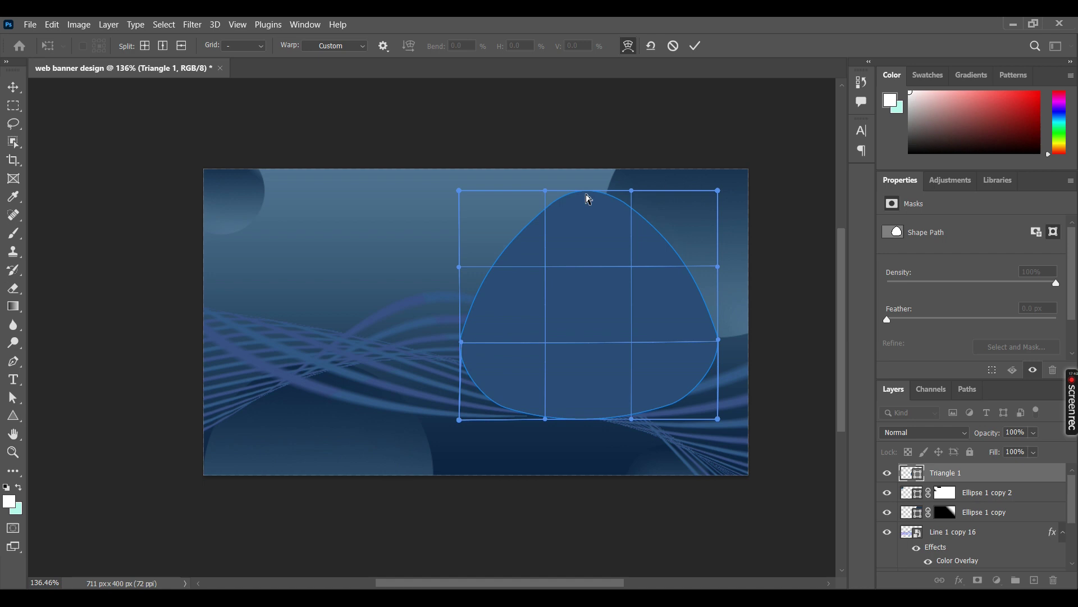
click(696, 46)
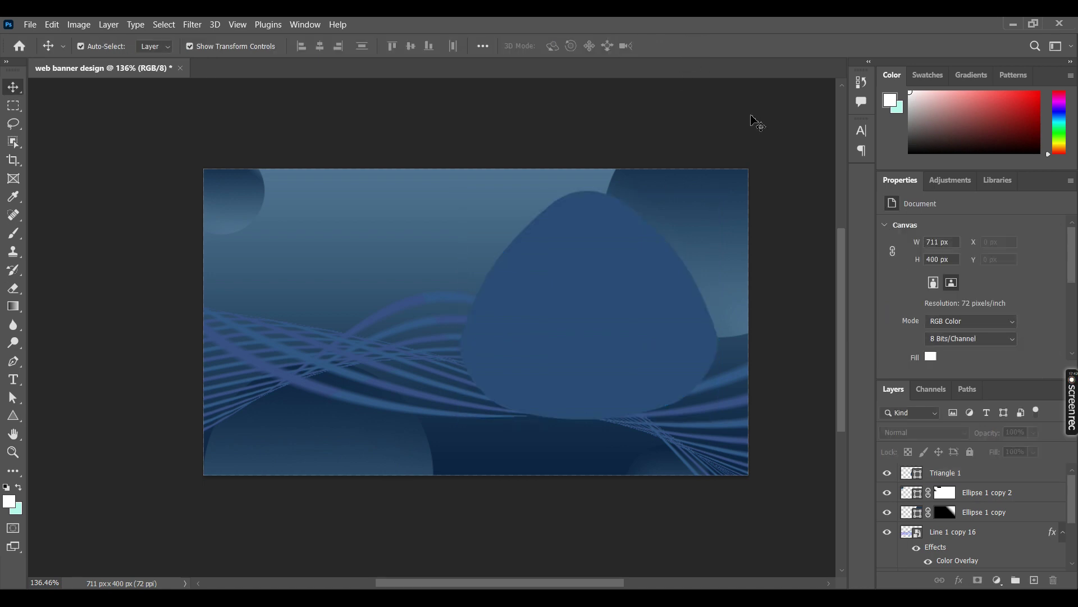
key(ctrl)
ctrl+click(650, 322)
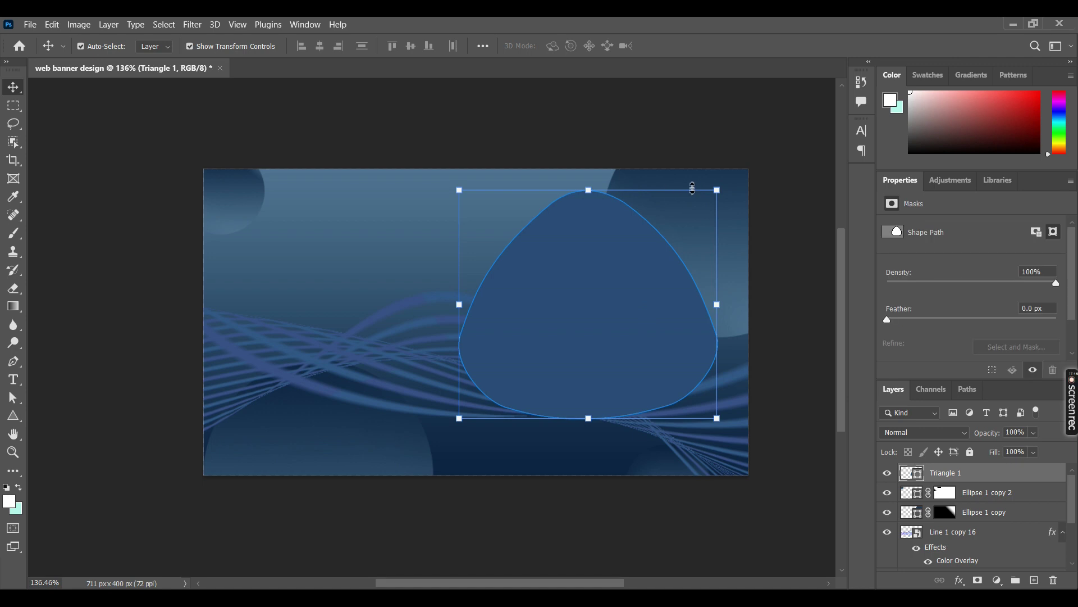
- Duplicate the blob, rotate the copy about 39°, and stack it beneath the original
key(ctrl)
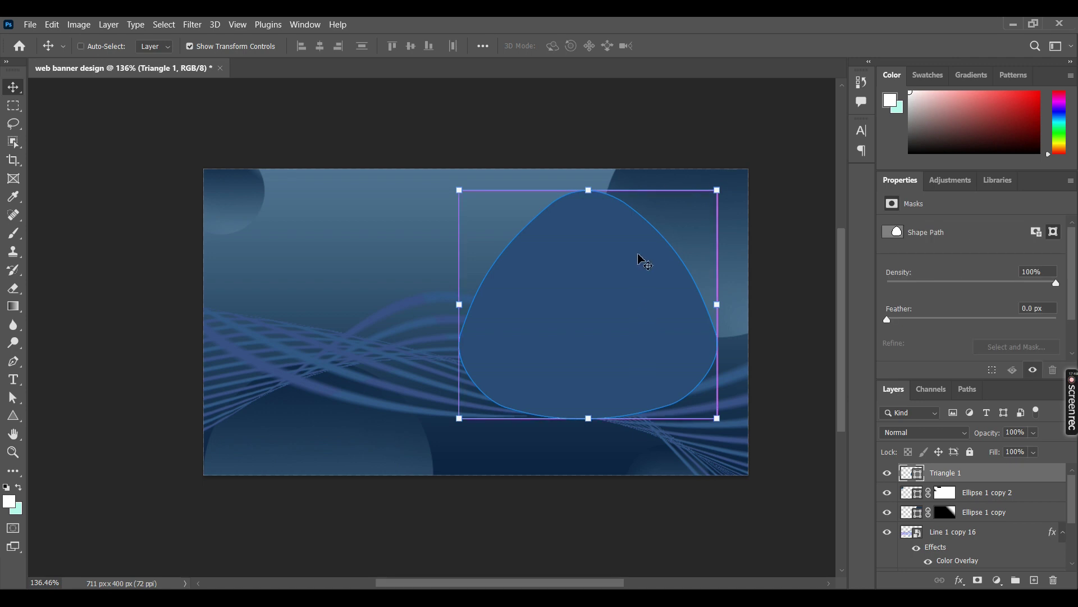
drag(634, 253, 607, 282)
drag(726, 173, 757, 283)
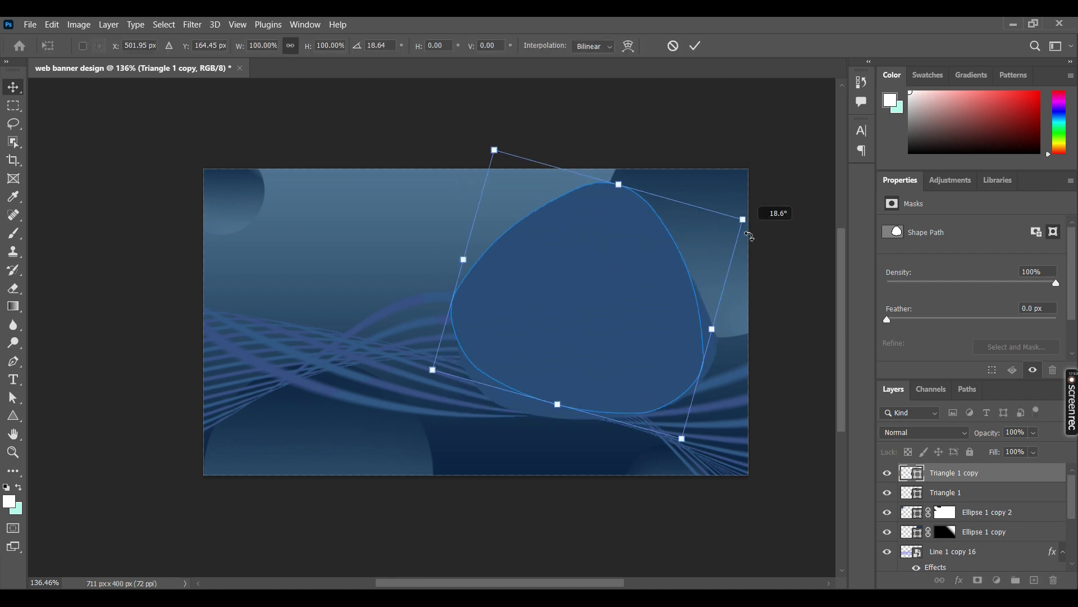
drag(589, 302, 593, 312)
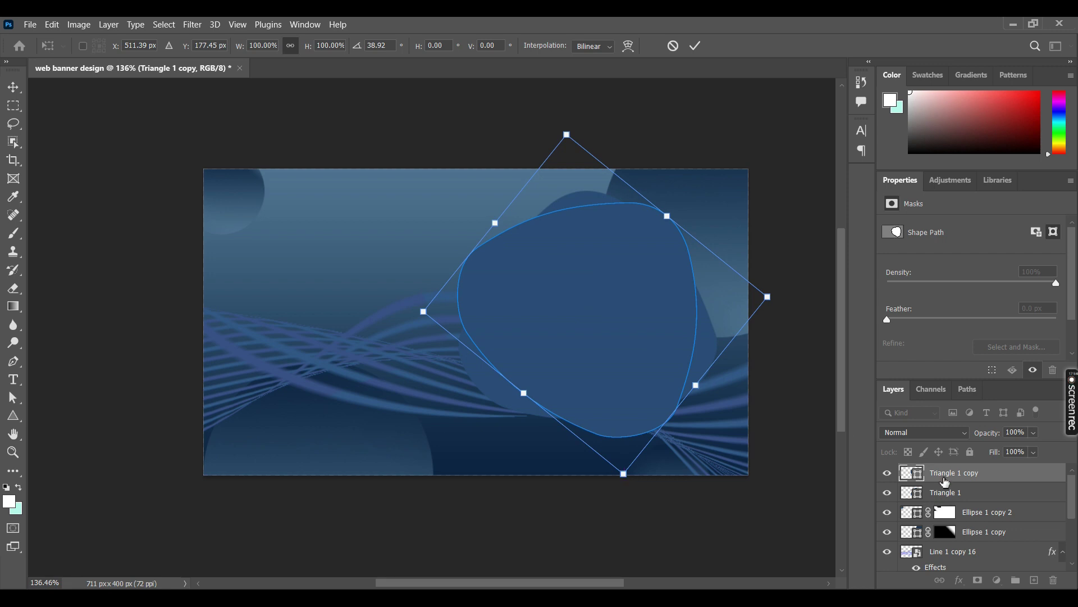
drag(943, 479, 941, 504)
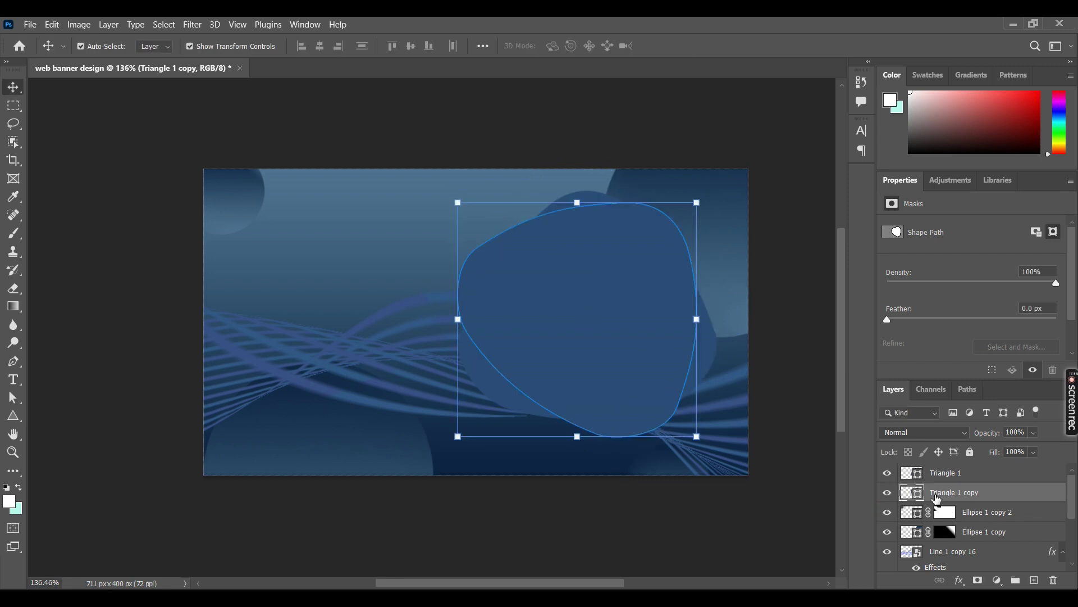
right_click(913, 494)
click(913, 218)
- Give the blob copy 0% fill and a 1 px outside stroke in light blue #a0cdf5
drag(600, 92, 713, 90)
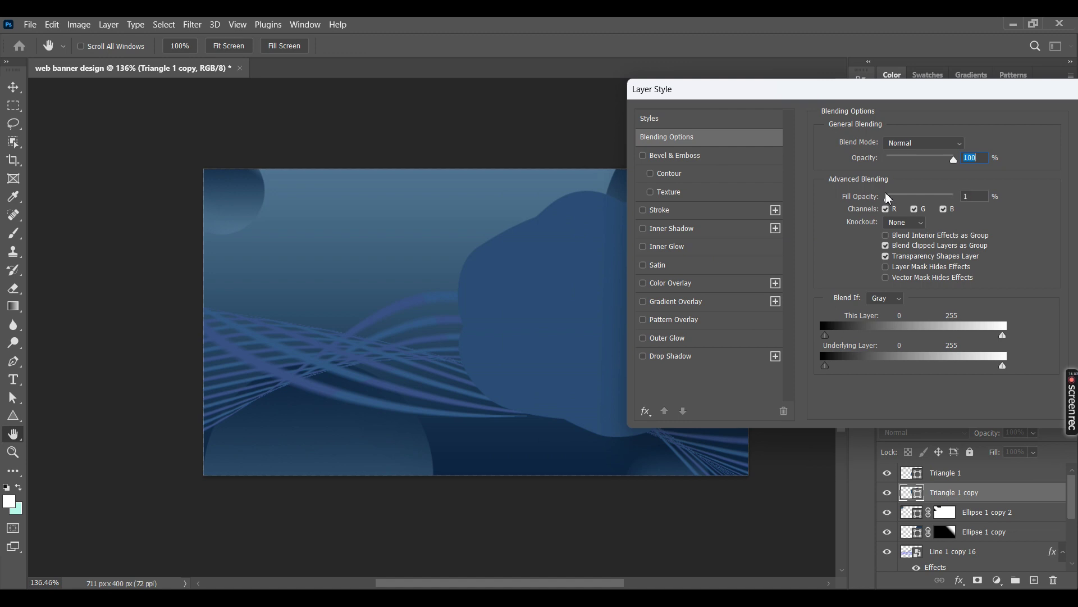
drag(888, 198, 882, 197)
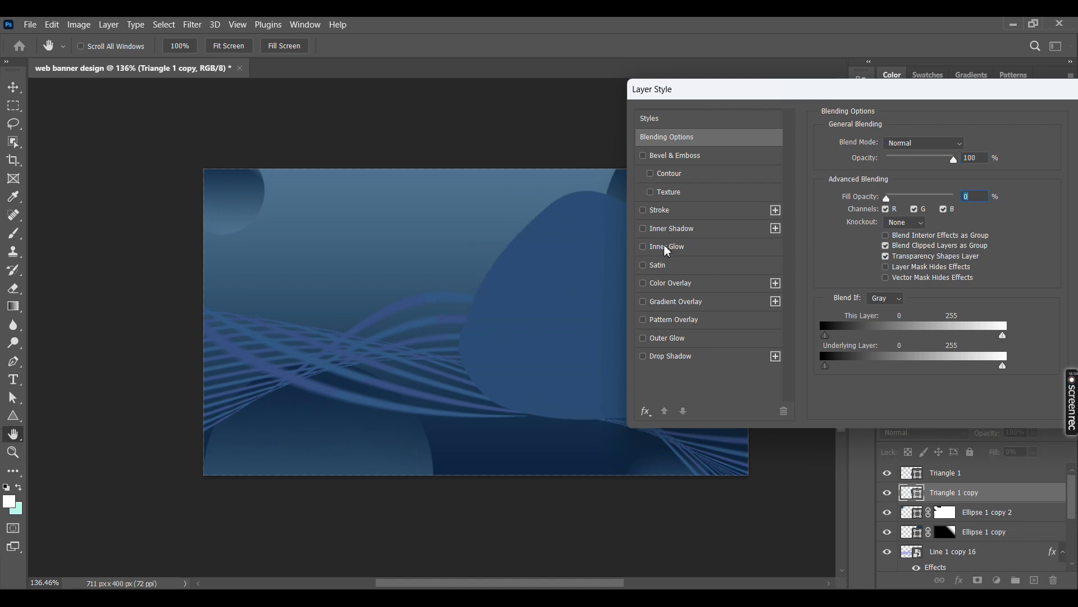
click(669, 211)
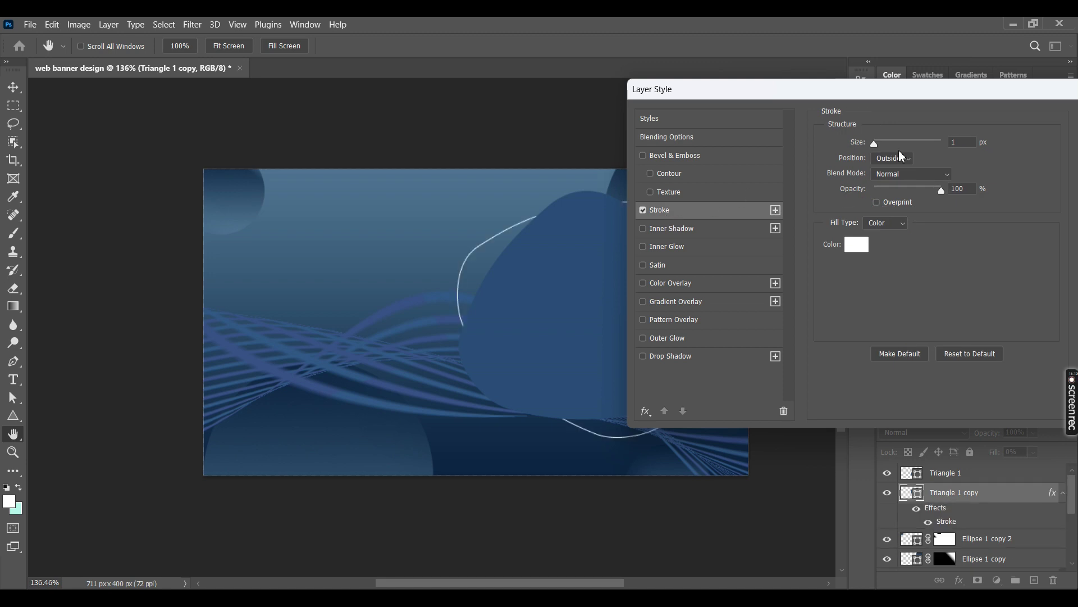
click(847, 251)
click(296, 274)
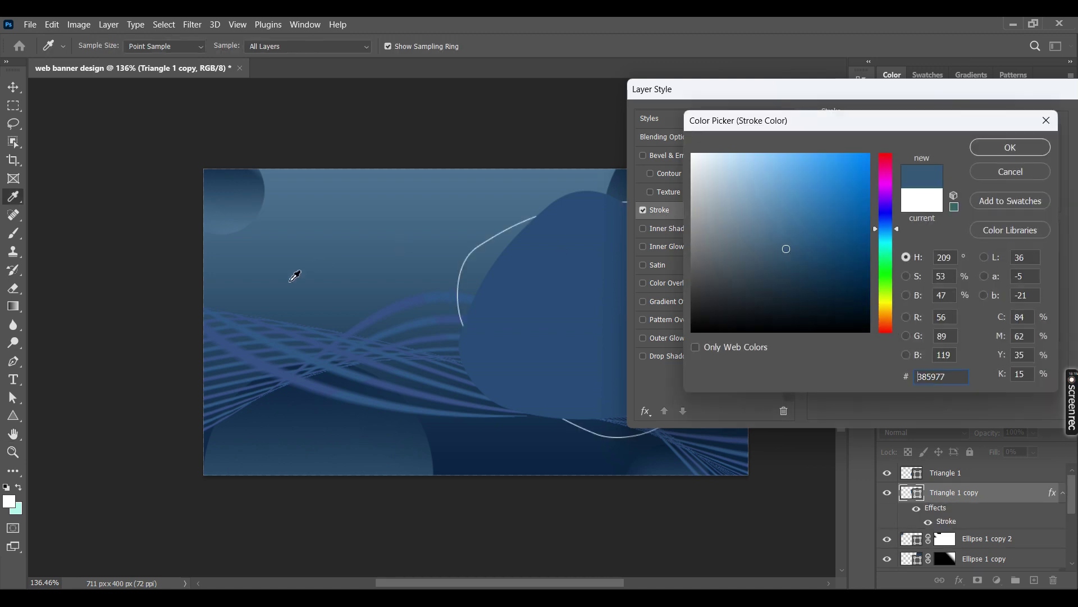
drag(758, 164, 754, 161)
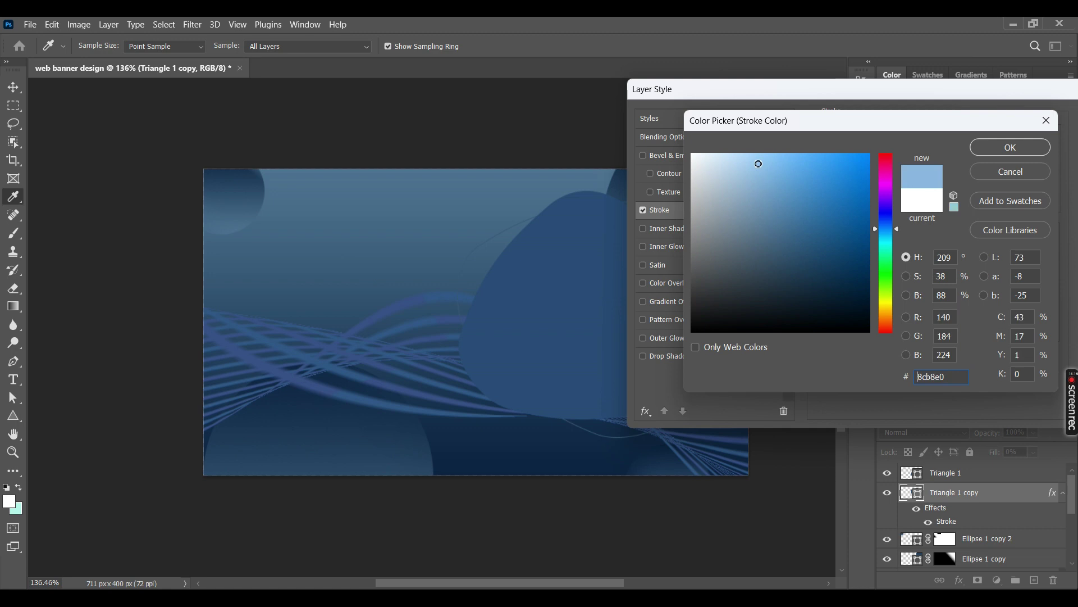
click(1028, 152)
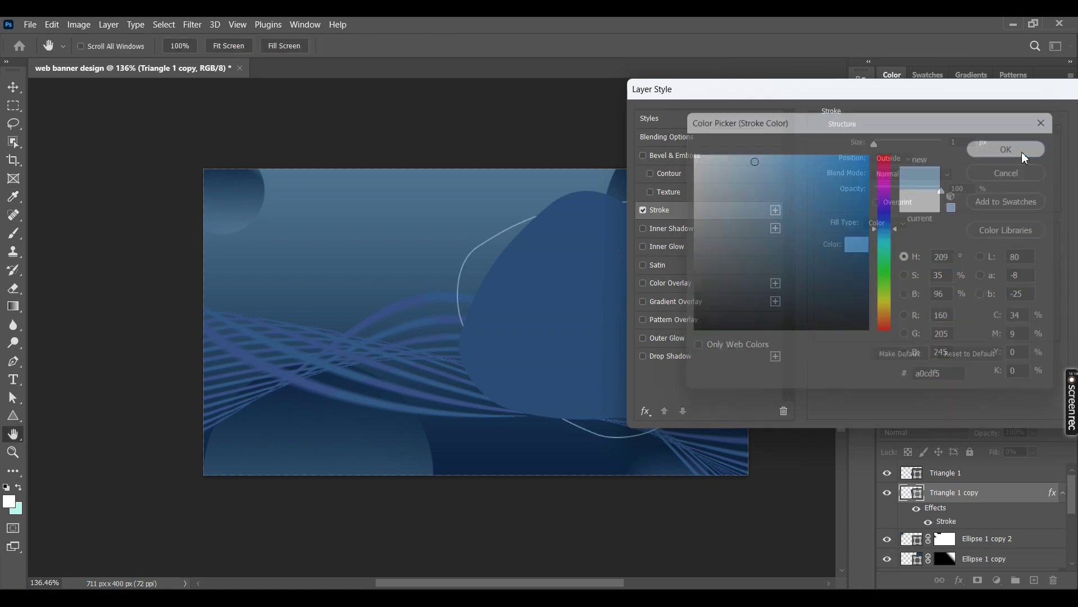
drag(884, 95, 705, 92)
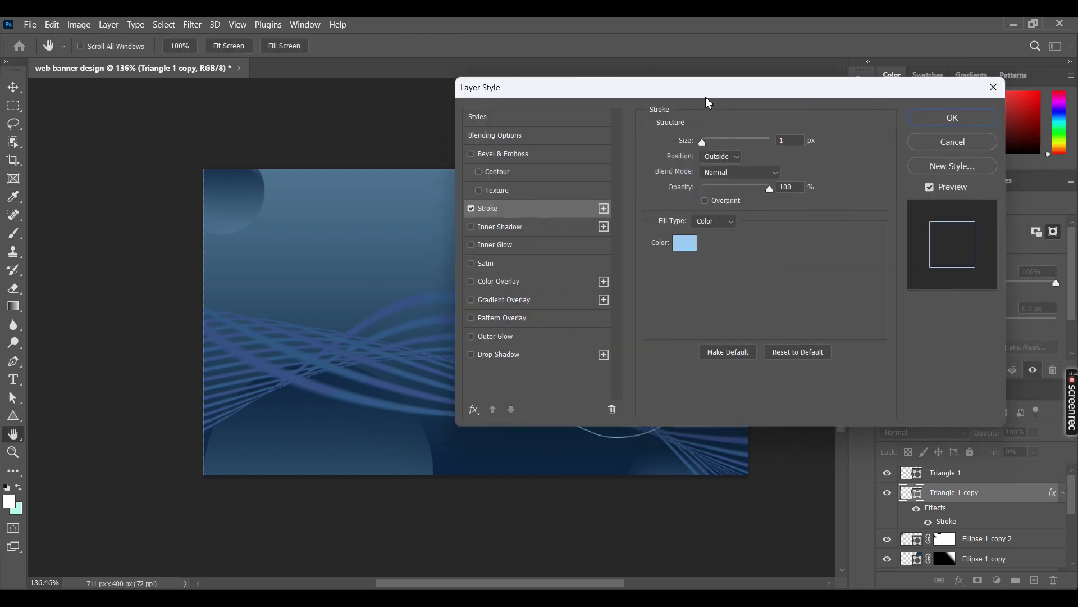
click(948, 117)
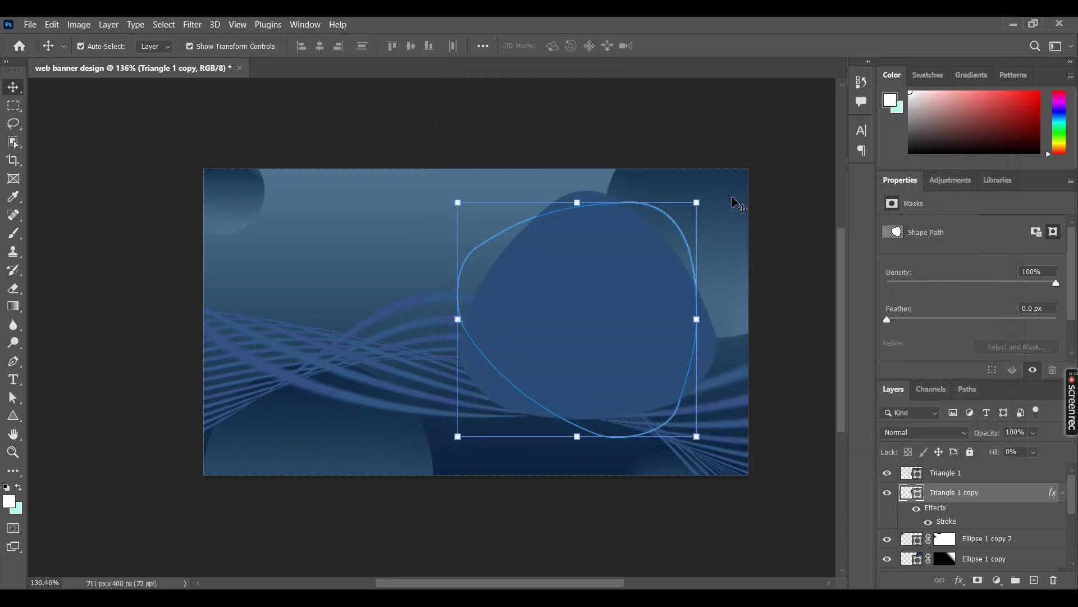
- Rotate the light-blue blob outline to about -103° around the blob
click(758, 108)
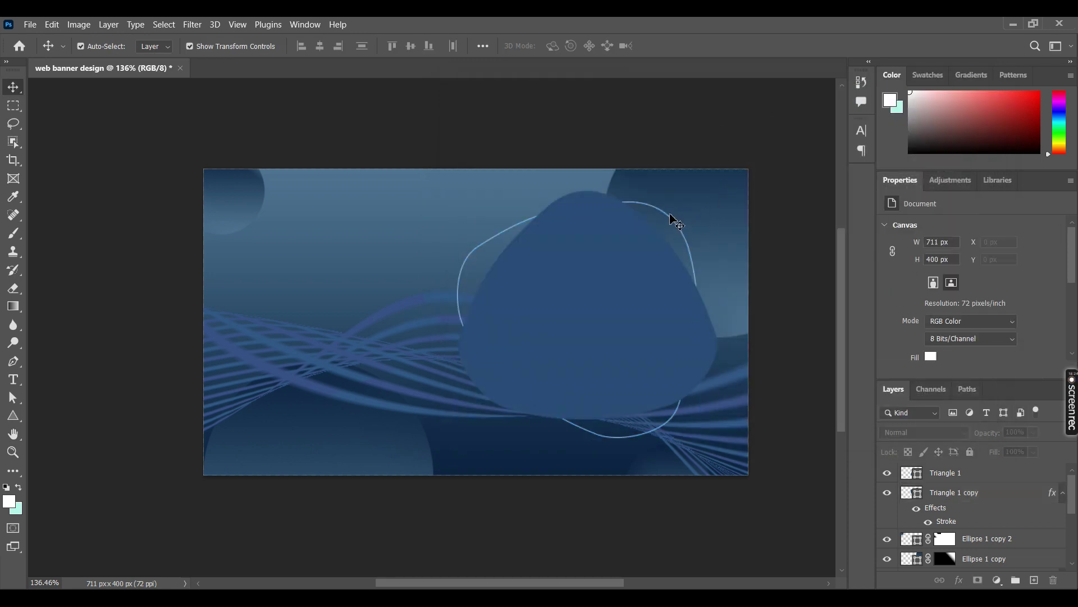
click(672, 217)
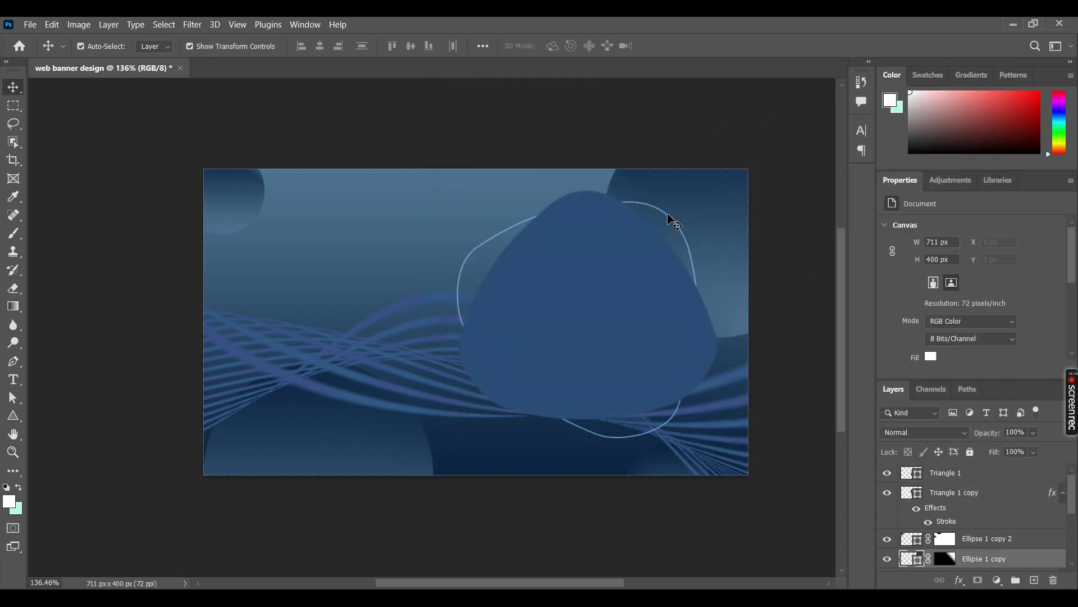
click(499, 240)
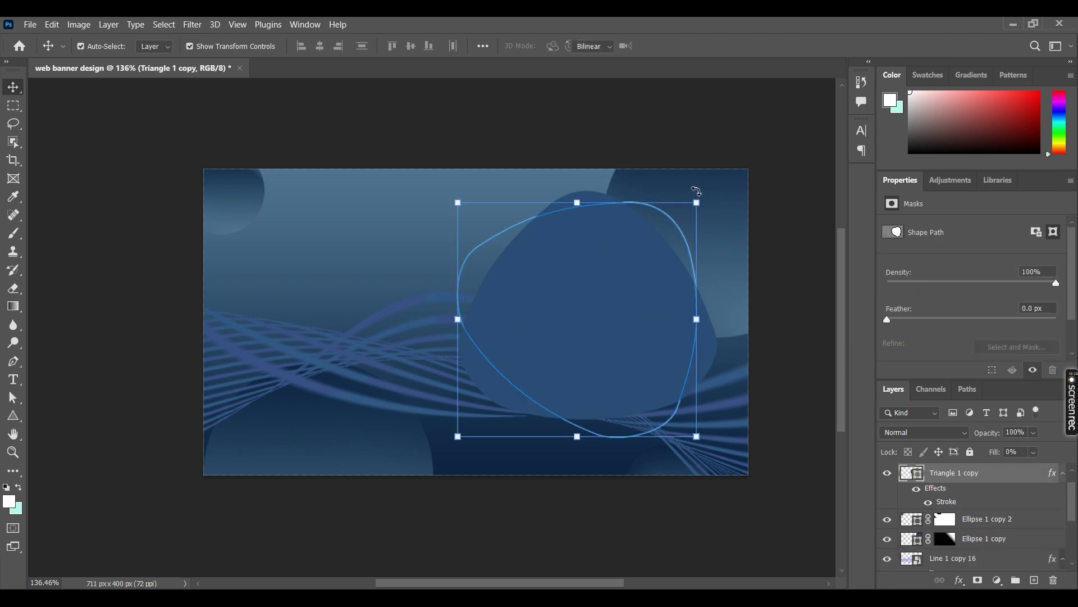
drag(696, 191, 425, 221)
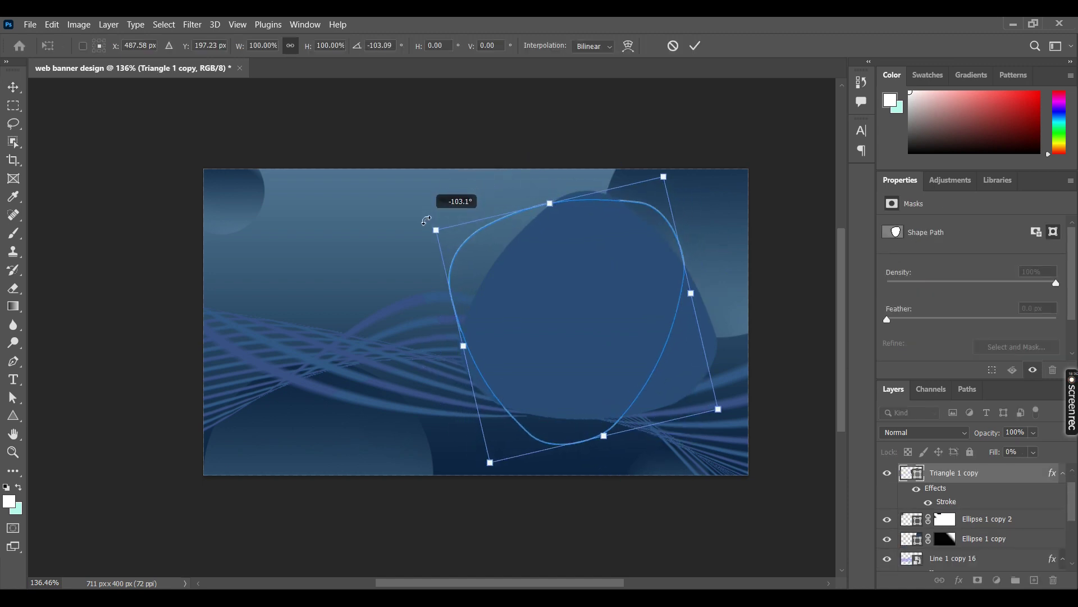
click(696, 46)
click(721, 115)
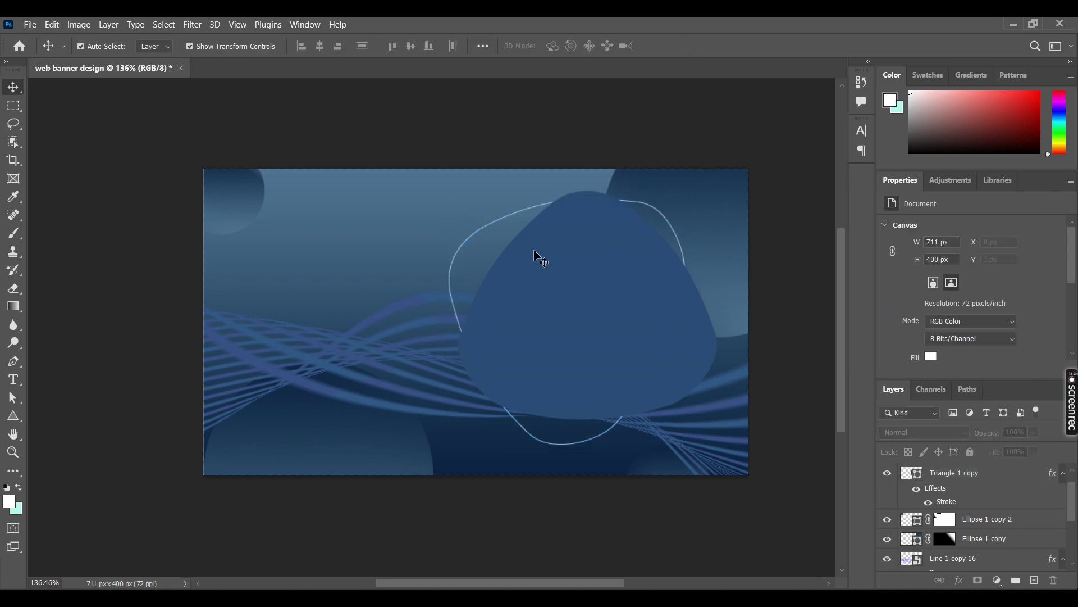
- Nudge the Triangle 1 copy outline about 14 px right and drag the istockphoto shopping photo onto the banner
click(465, 245)
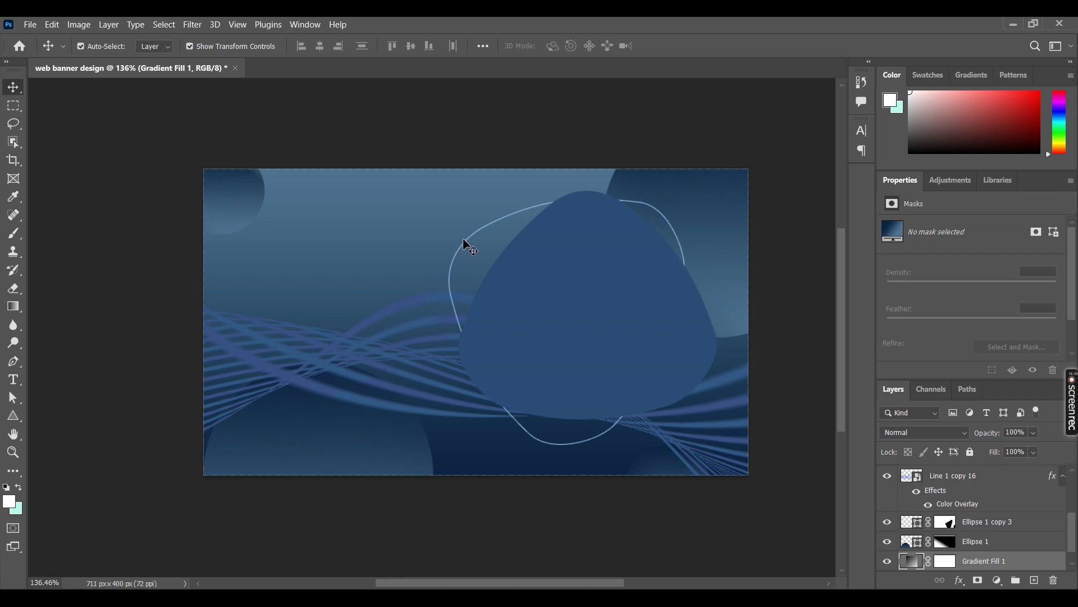
click(983, 531)
click(968, 491)
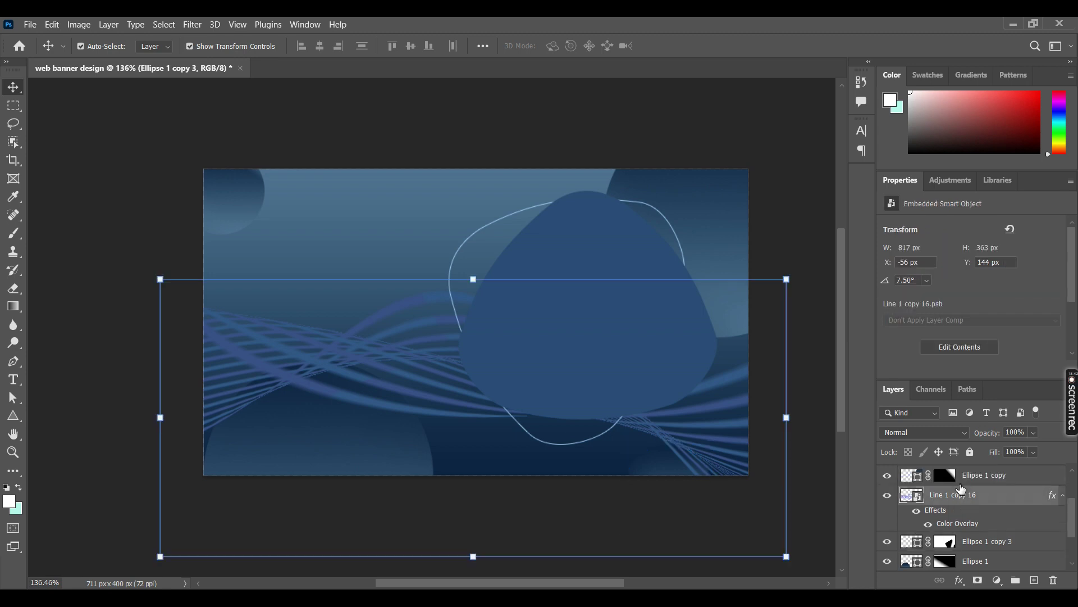
scroll(961, 489, up, 3)
click(960, 502)
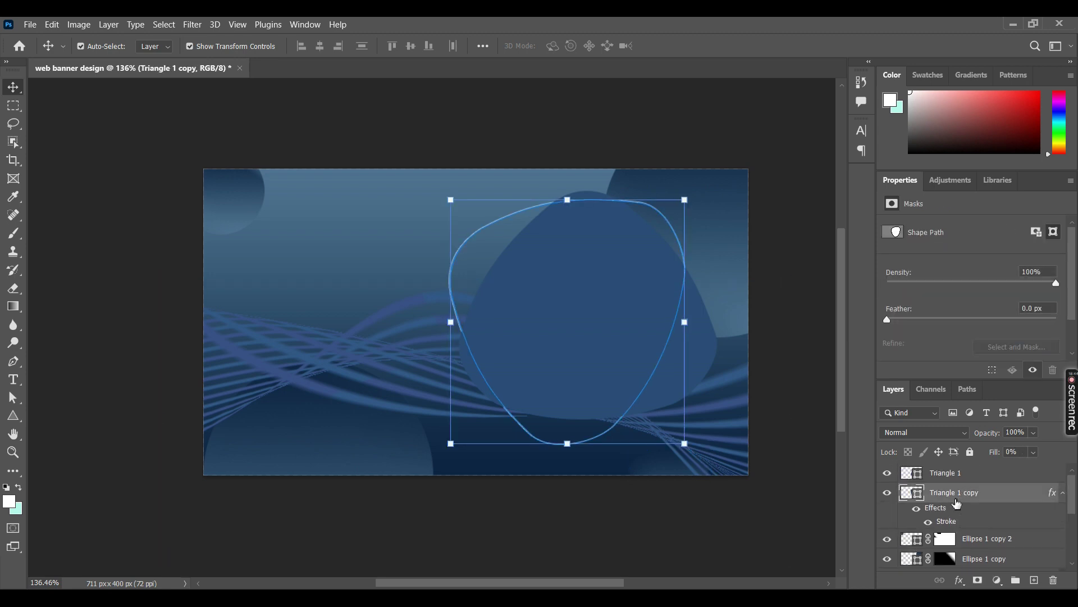
key(Right)
key(Right)
key(Right)
key(Right)
key(Right)
key(Right)
key(Right)
key(Right)
key(Right)
key(Right)
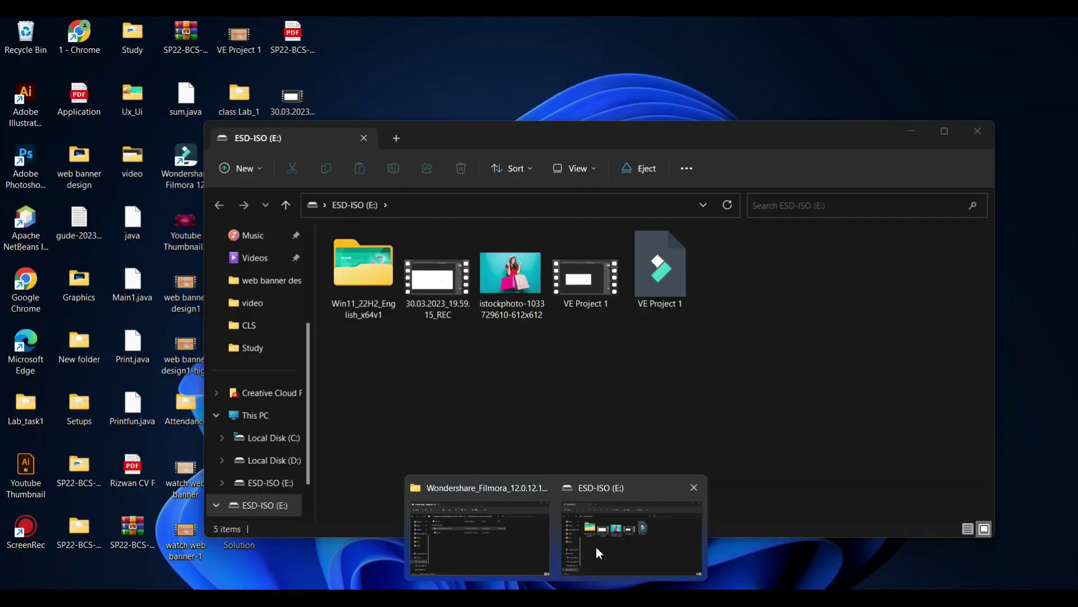
click(629, 539)
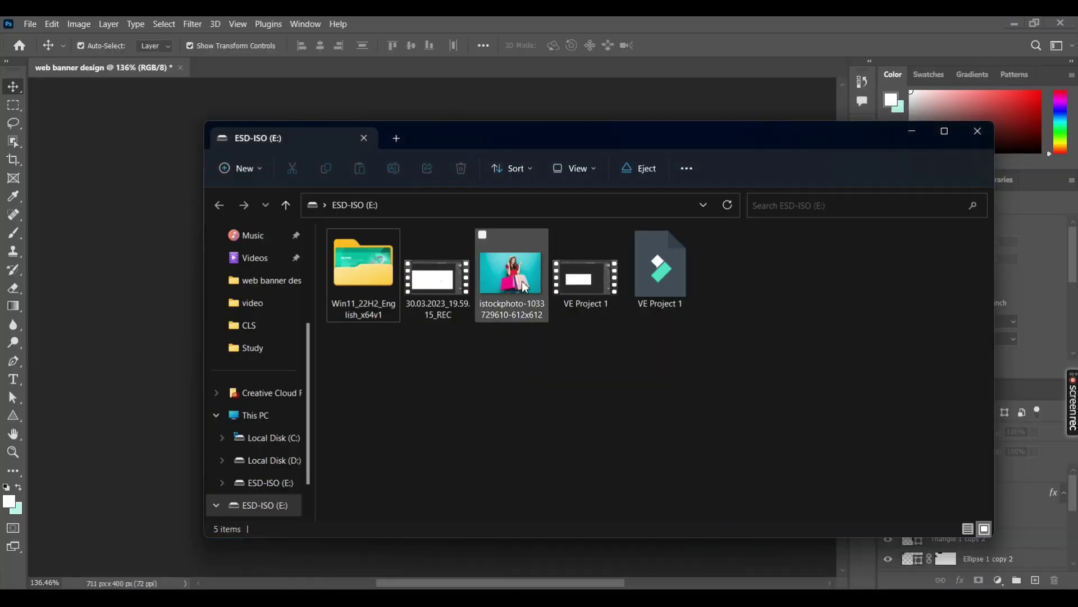
drag(509, 274, 178, 341)
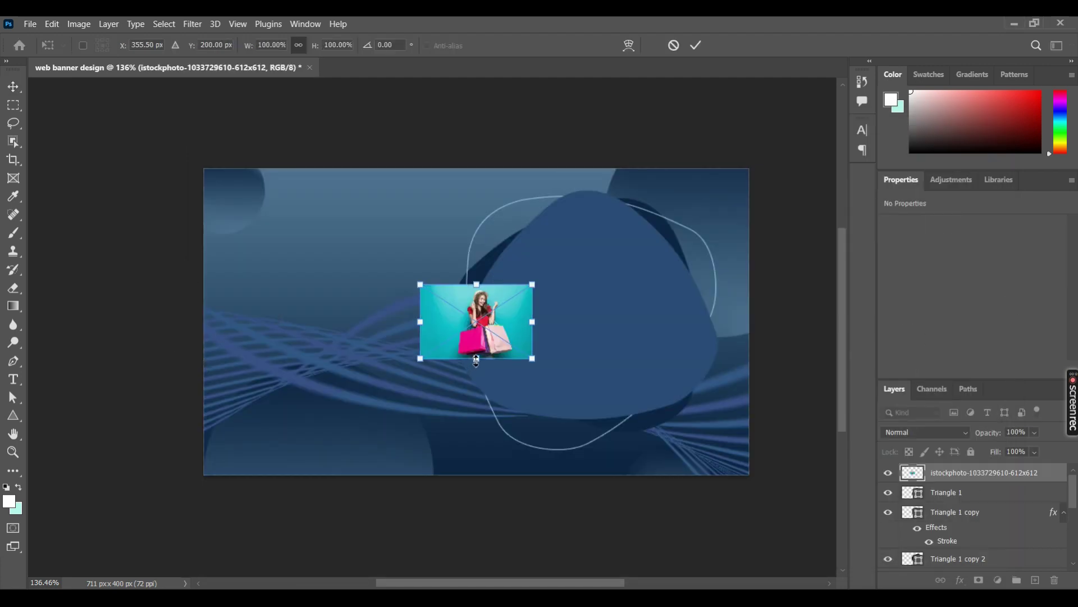
- Enlarge the woman-with-shopping-bags photo, clip it to the blob, and center it inside
drag(476, 360, 476, 481)
mouse_move(487, 335)
mouse_down()
mouse_move(584, 276)
mouse_move(712, 291)
mouse_move(666, 321)
mouse_up()
click(696, 45)
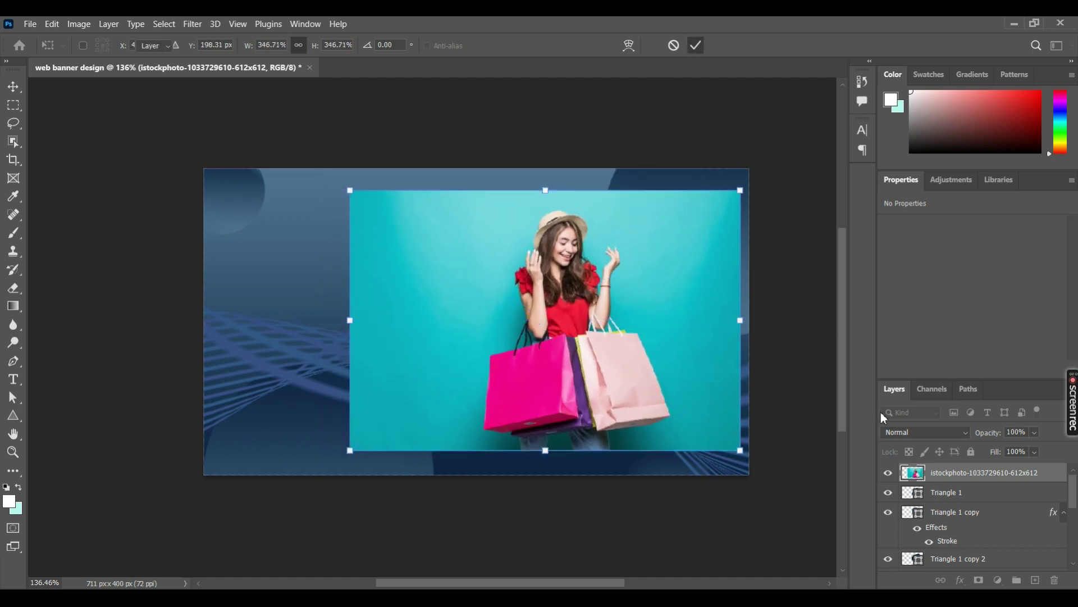
right_click(961, 478)
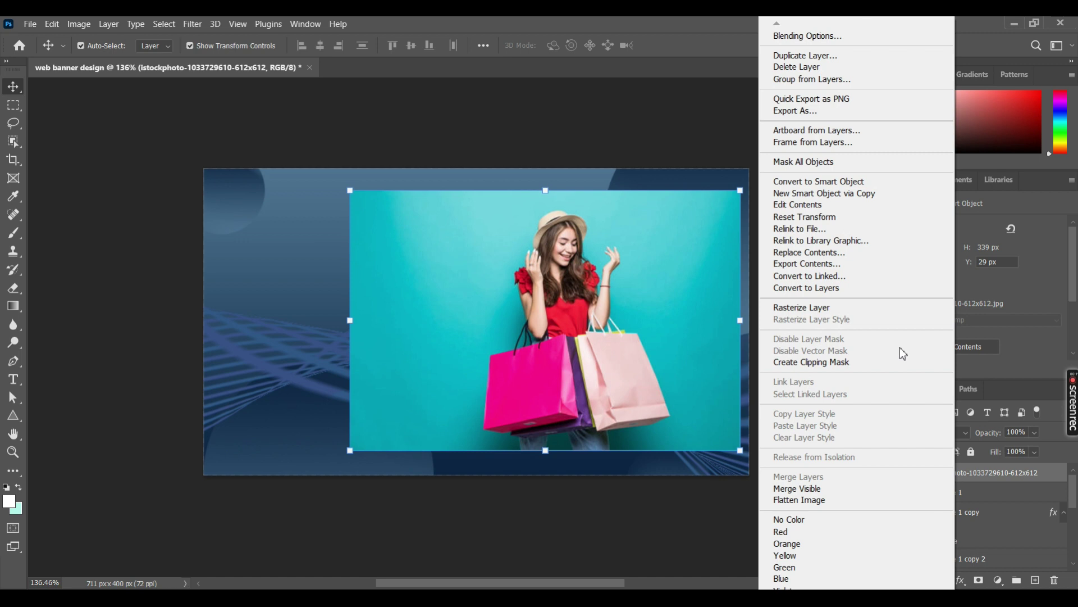
click(900, 356)
drag(593, 329, 617, 321)
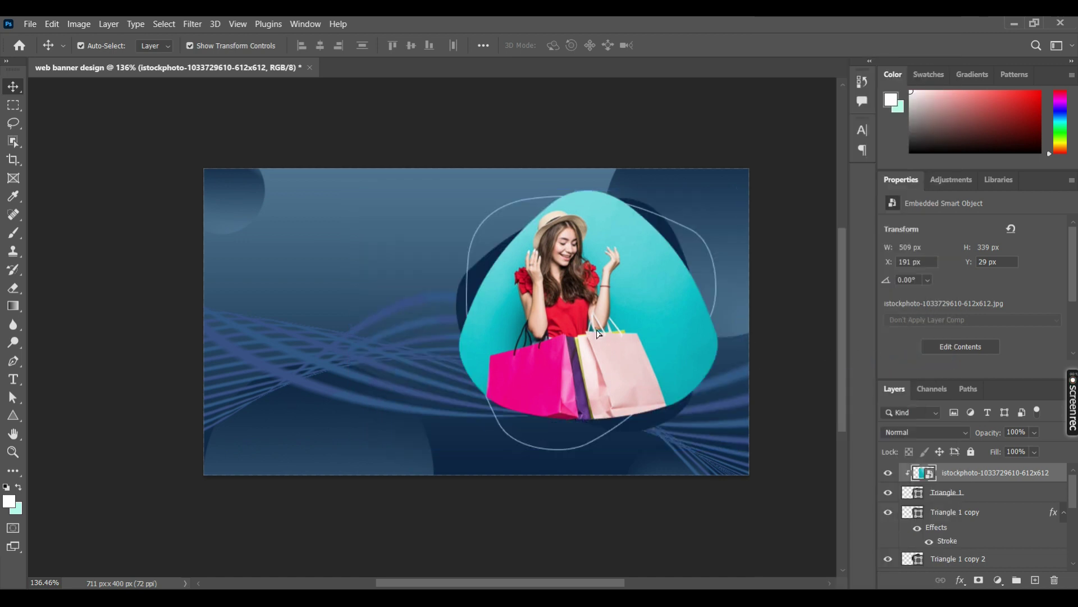
key(shift+Up)
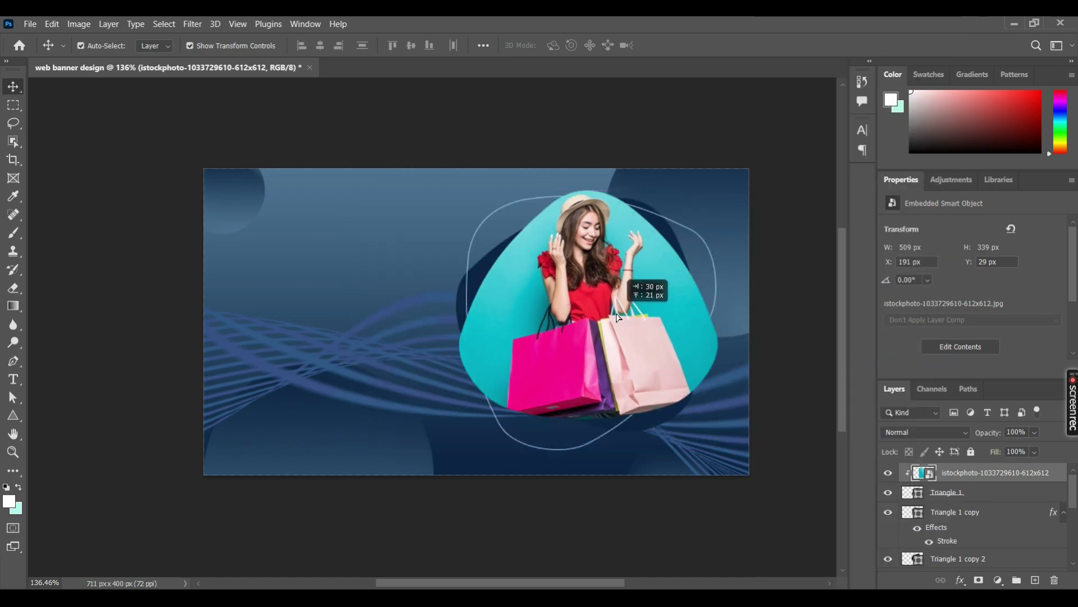
key(Up)
key(Up)
drag(618, 322, 618, 327)
click(702, 144)
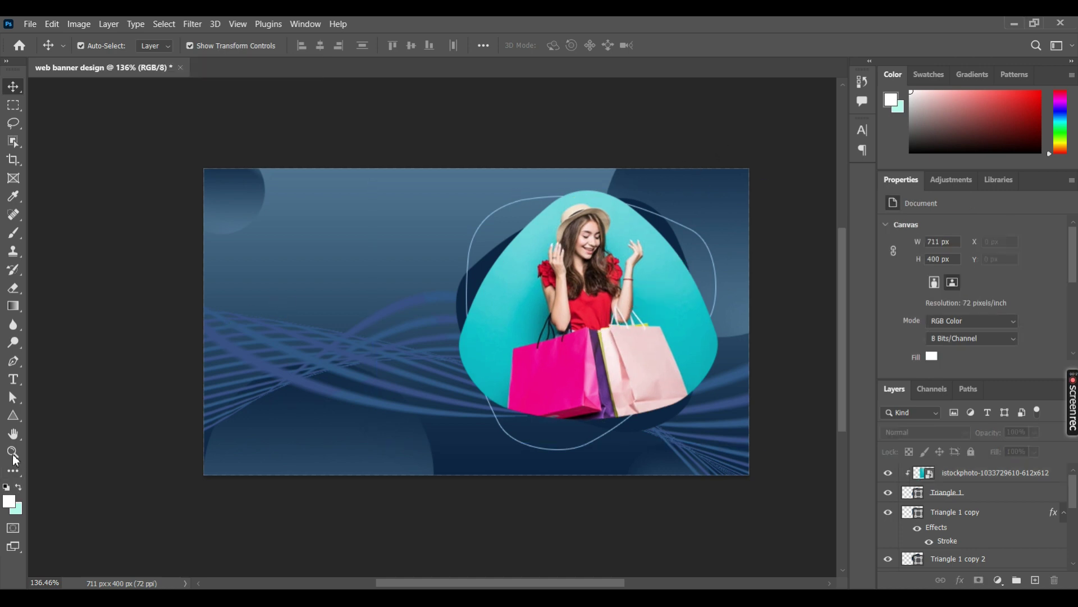
- Draw a rectangle over the photo blob filled with solid medium blue
right_click(18, 422)
click(50, 414)
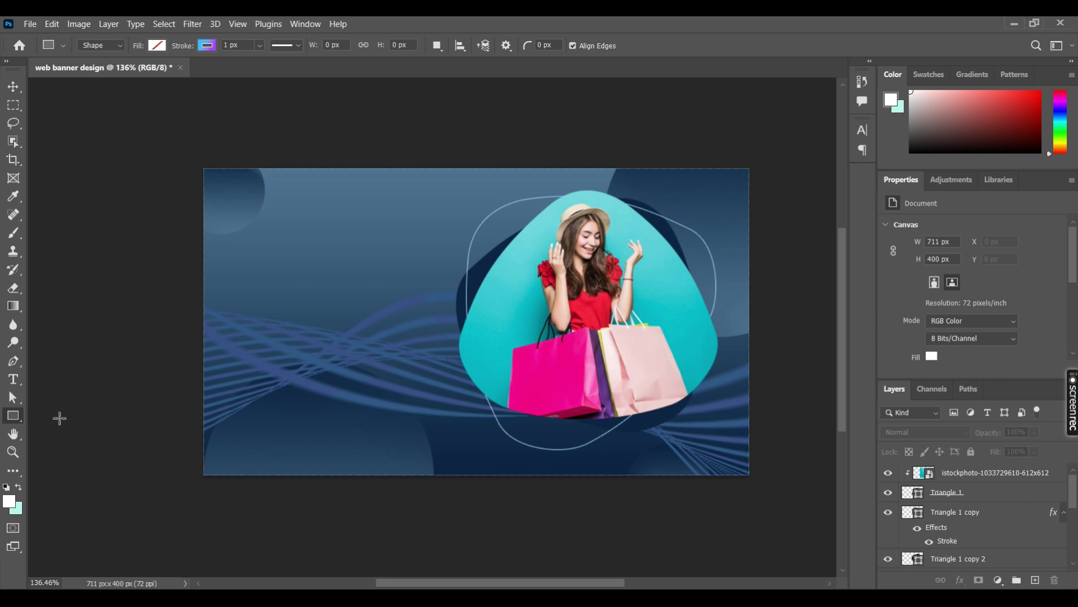
right_click(12, 416)
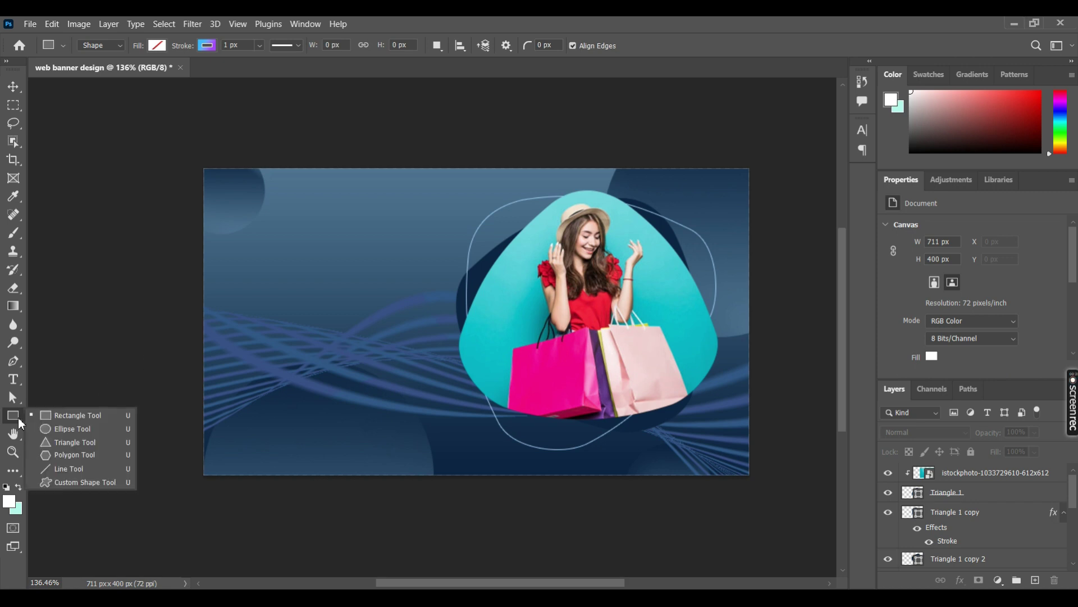
click(53, 417)
mouse_move(440, 164)
mouse_down()
mouse_move(650, 371)
mouse_move(726, 427)
mouse_up()
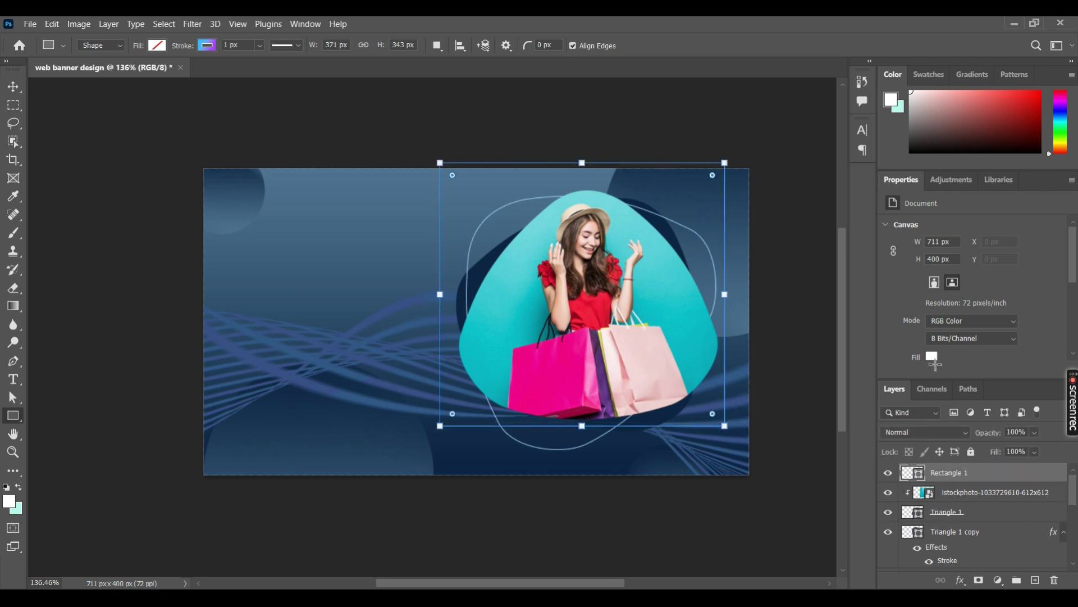
click(929, 329)
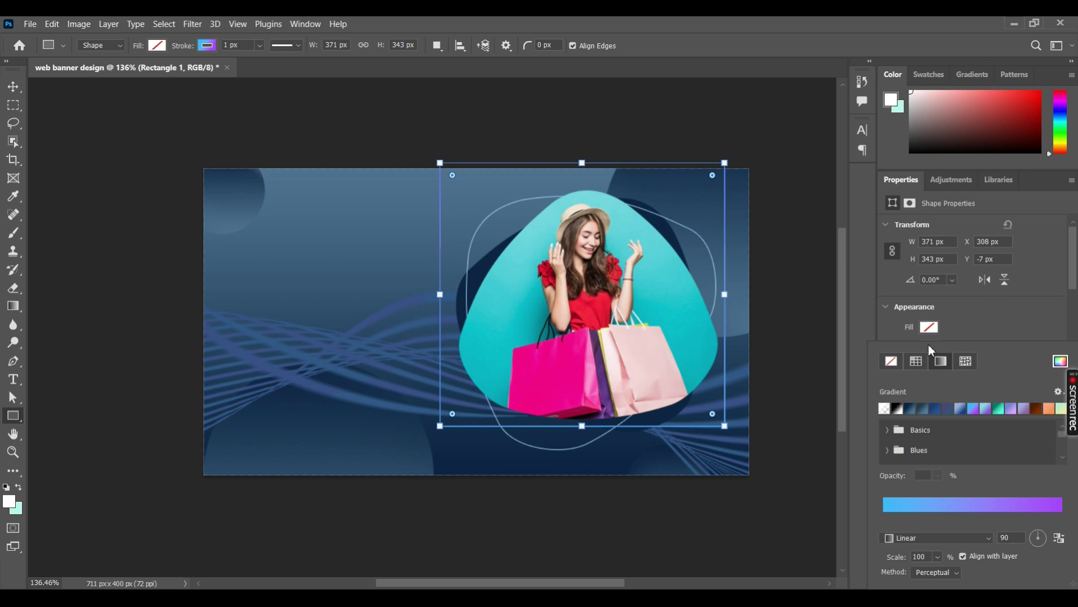
click(891, 364)
click(930, 330)
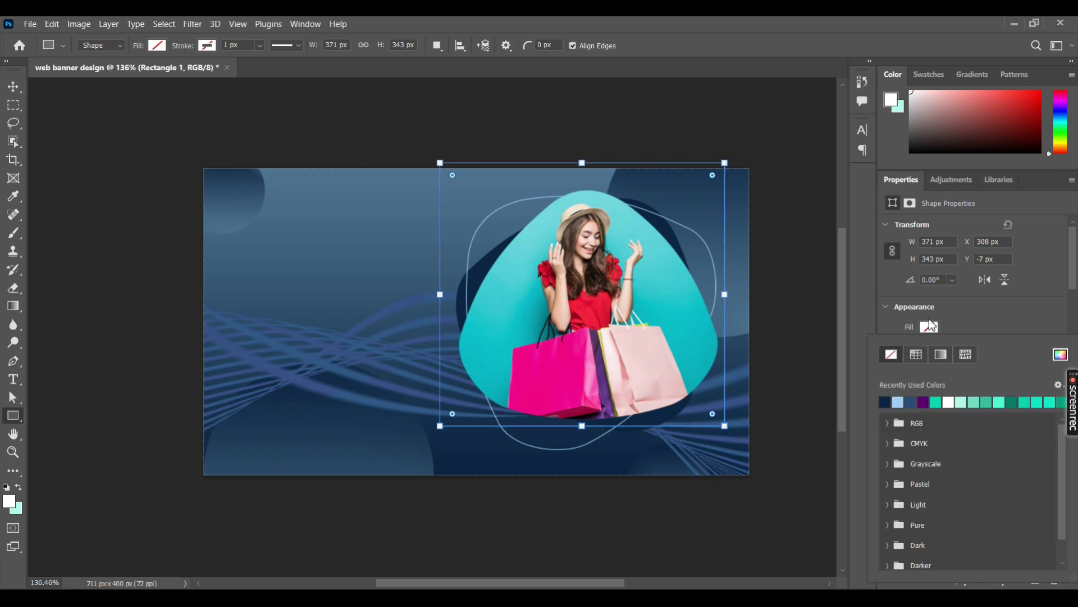
click(911, 402)
- Clip the blue rectangle to the photo in Color blend mode at 67% opacity
click(14, 86)
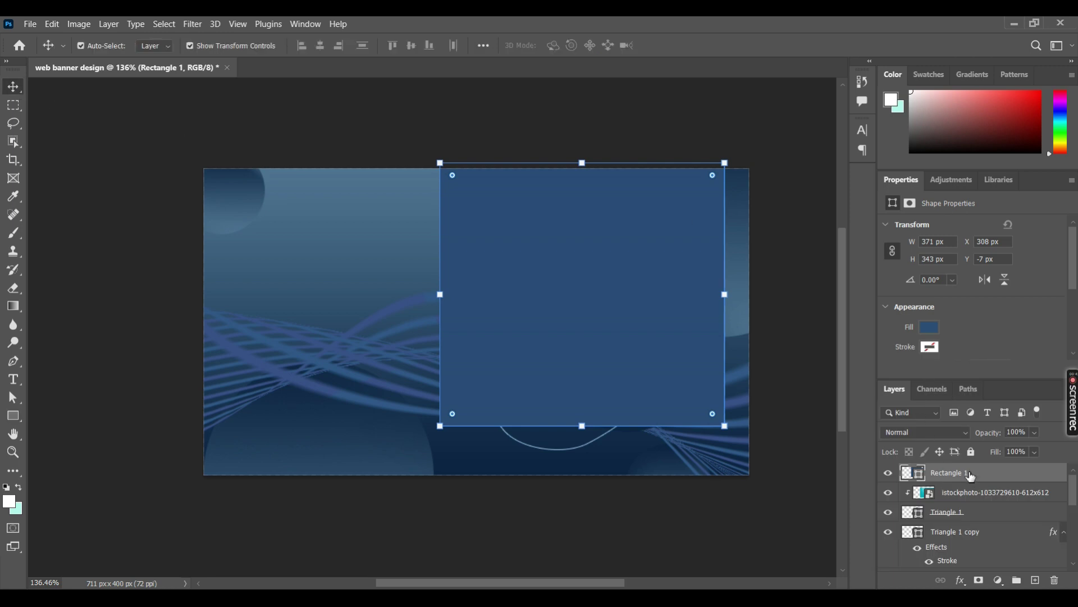
right_click(970, 476)
click(853, 291)
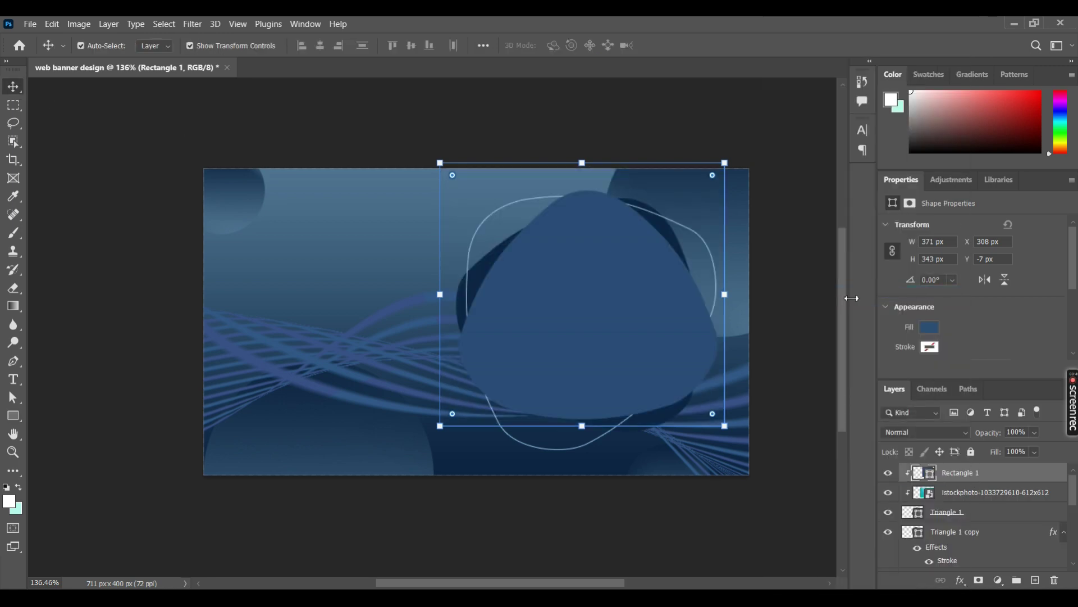
click(940, 436)
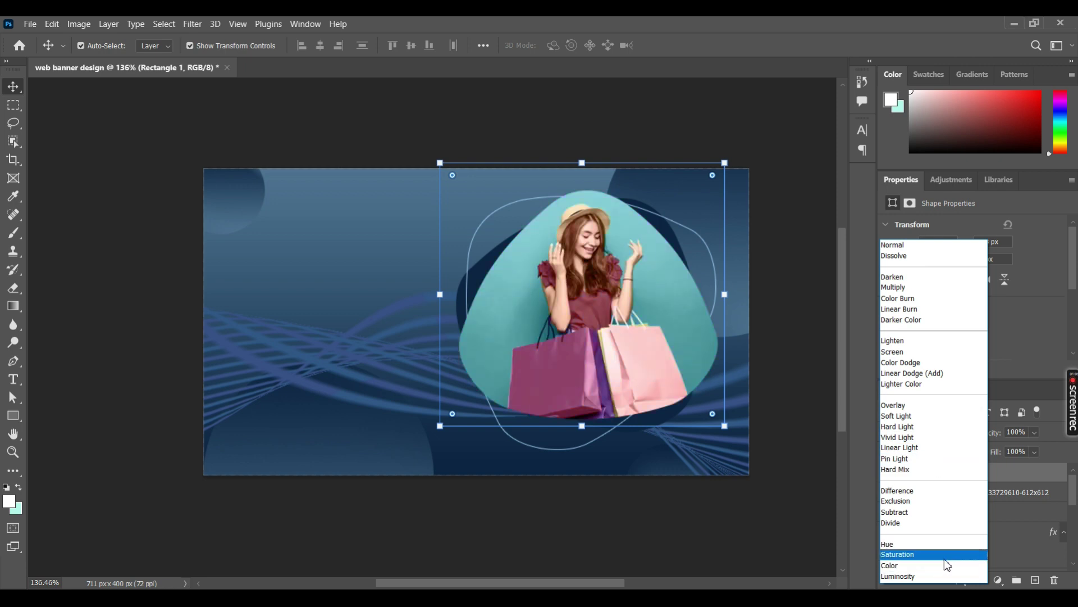
click(947, 570)
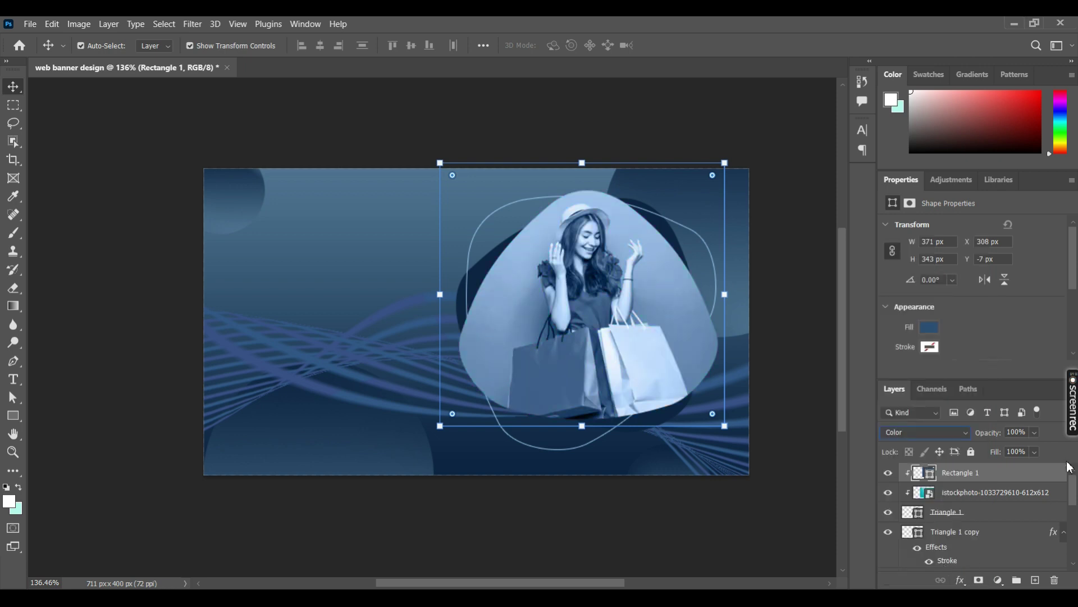
click(1033, 432)
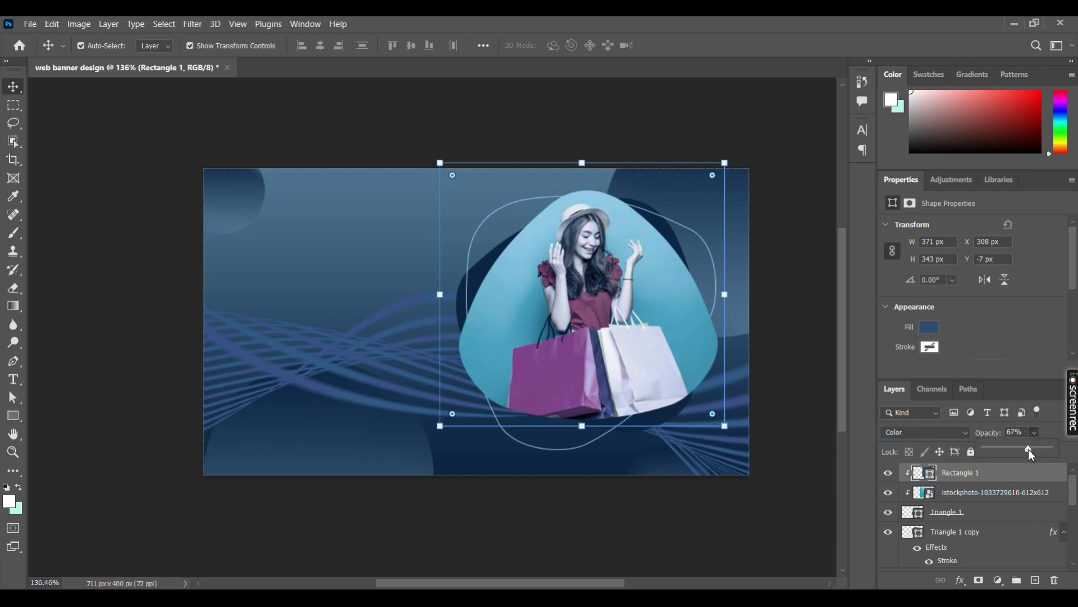
click(807, 445)
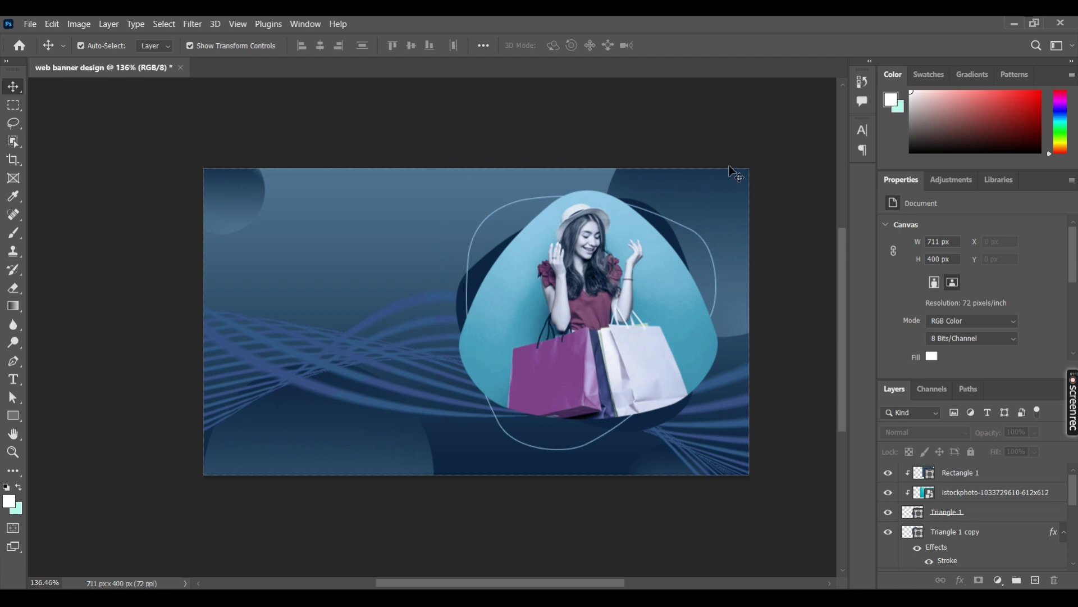
- Hide the blue tint rectangle and select the photo and triangle layers together
click(888, 474)
click(699, 239)
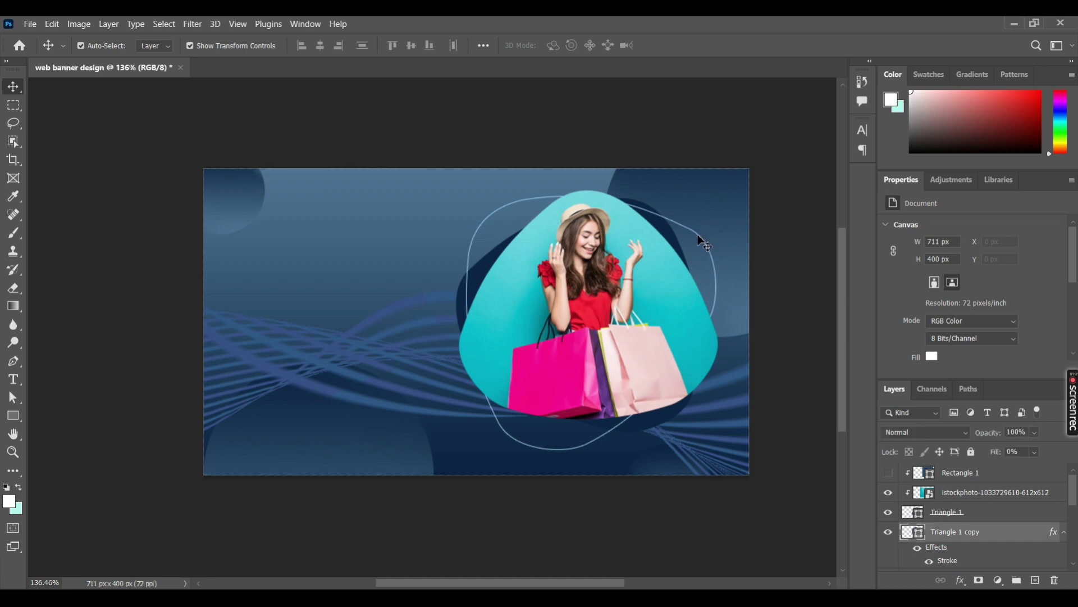
click(770, 235)
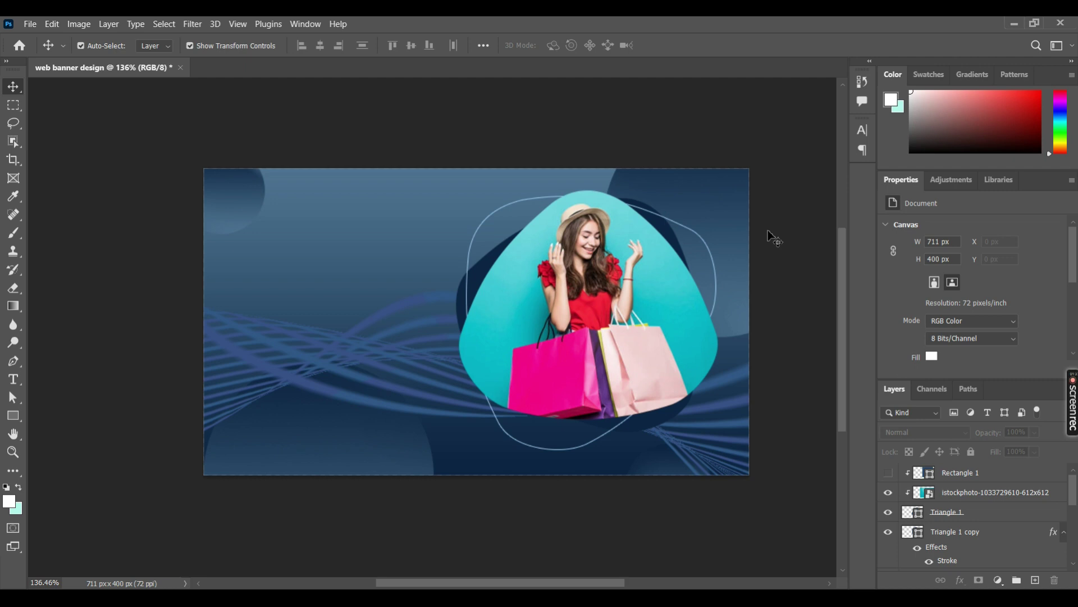
click(484, 284)
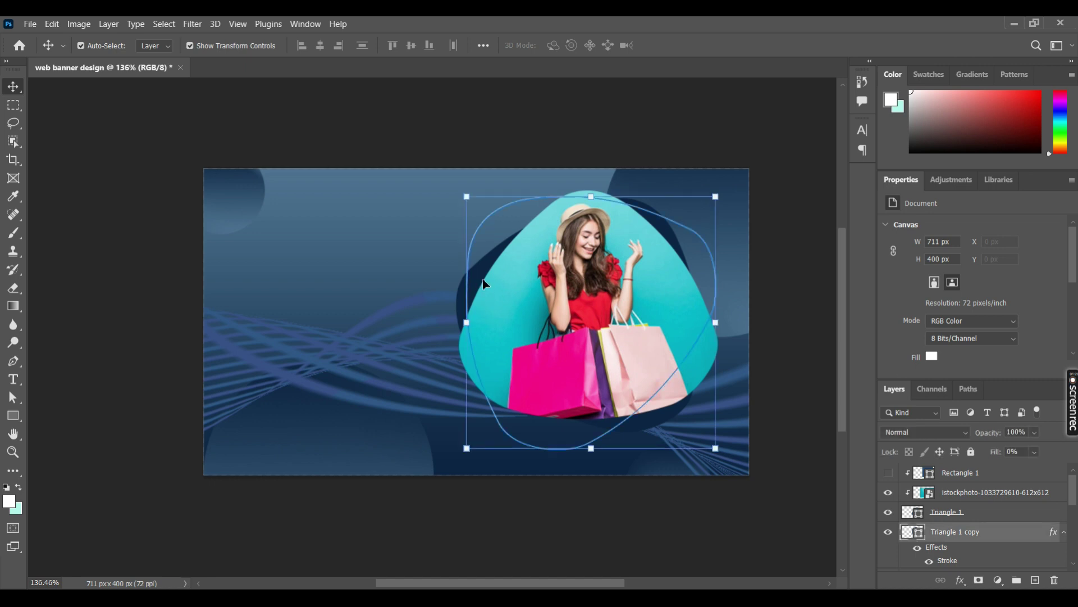
scroll(959, 516, down, 1)
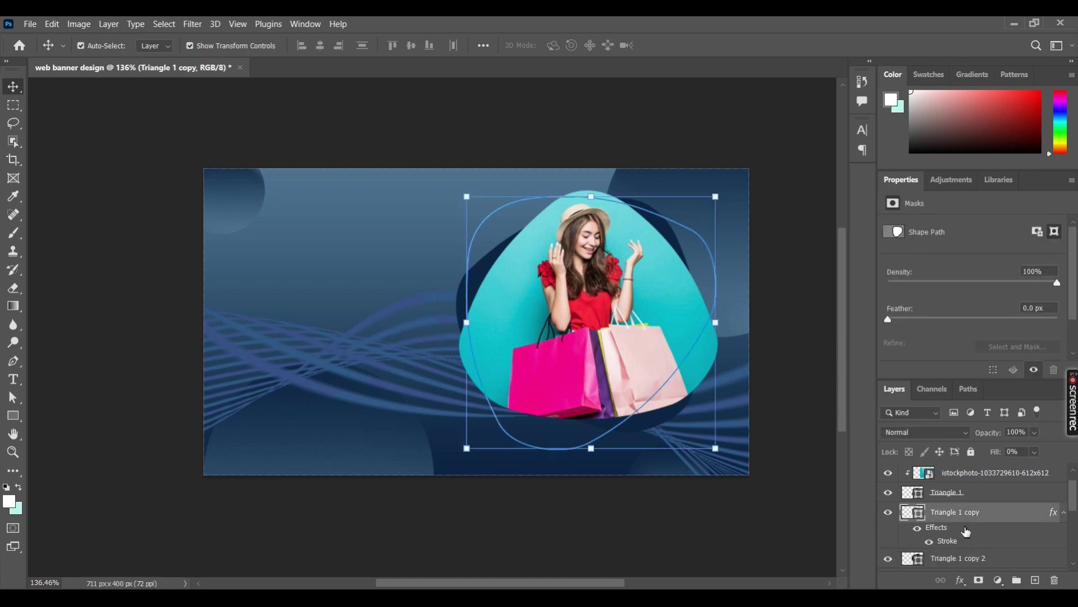
click(982, 559)
shift+click(967, 493)
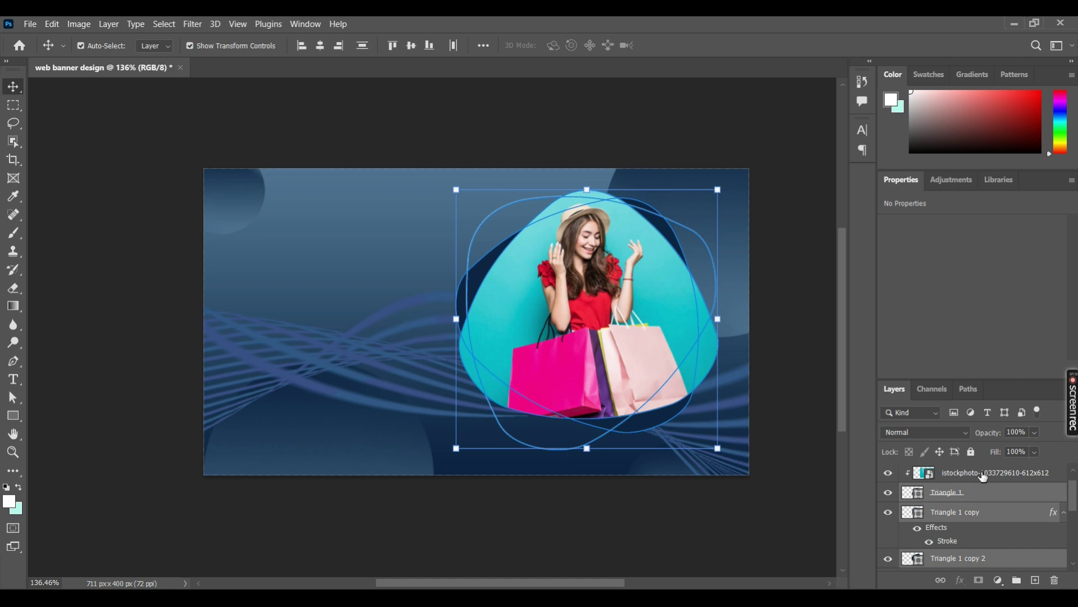
shift+click(983, 476)
- Scale the photo blob group to about 84%, shift it right, and put Triangle 1 copy on top
drag(763, 183, 697, 230)
drag(582, 359, 629, 328)
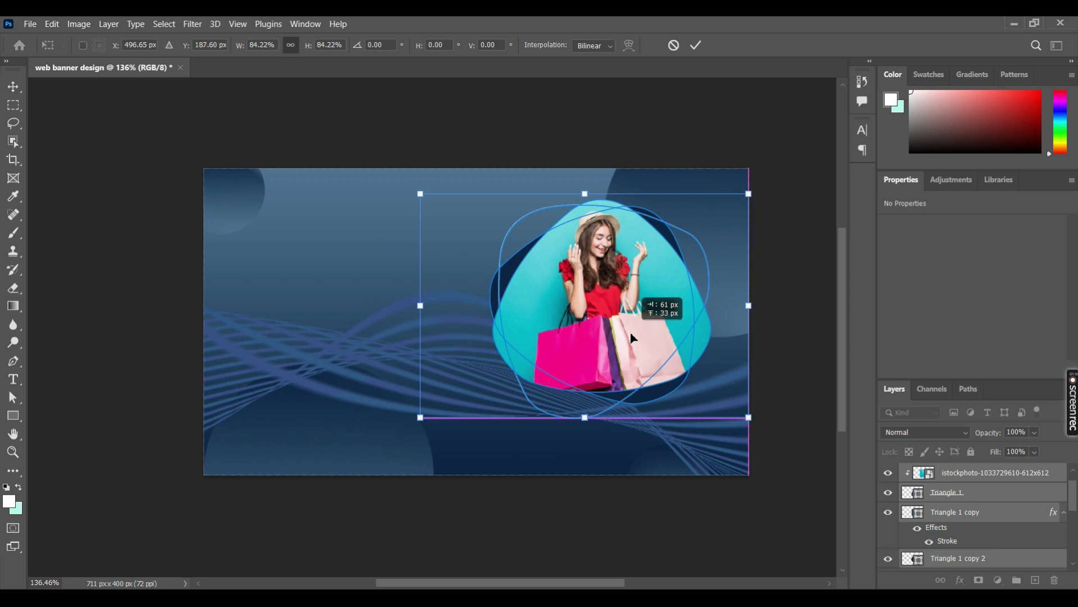
drag(631, 328, 631, 336)
click(696, 46)
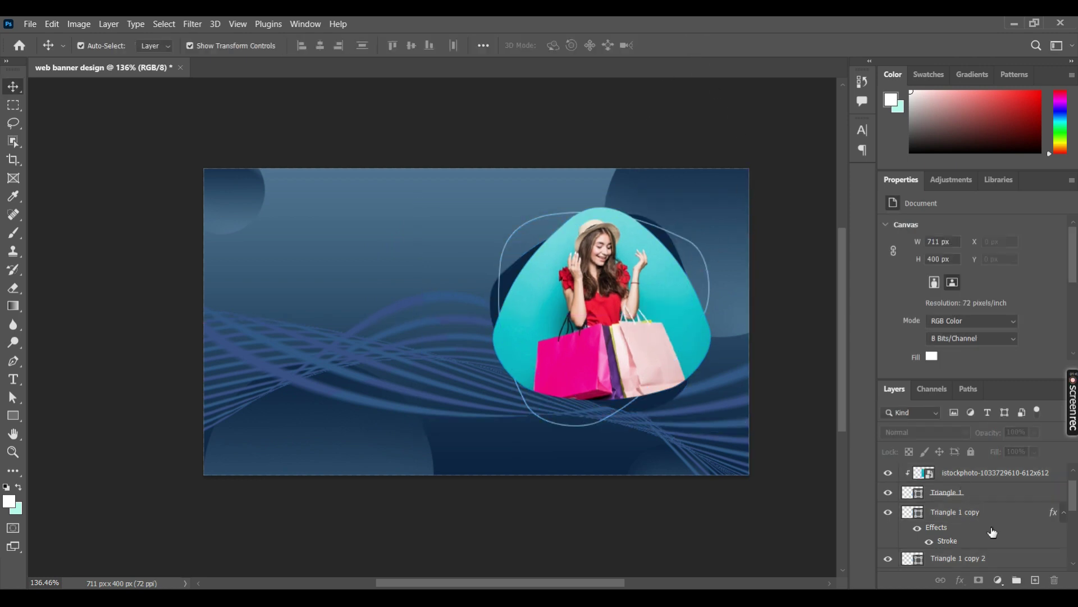
drag(987, 512, 985, 470)
click(784, 255)
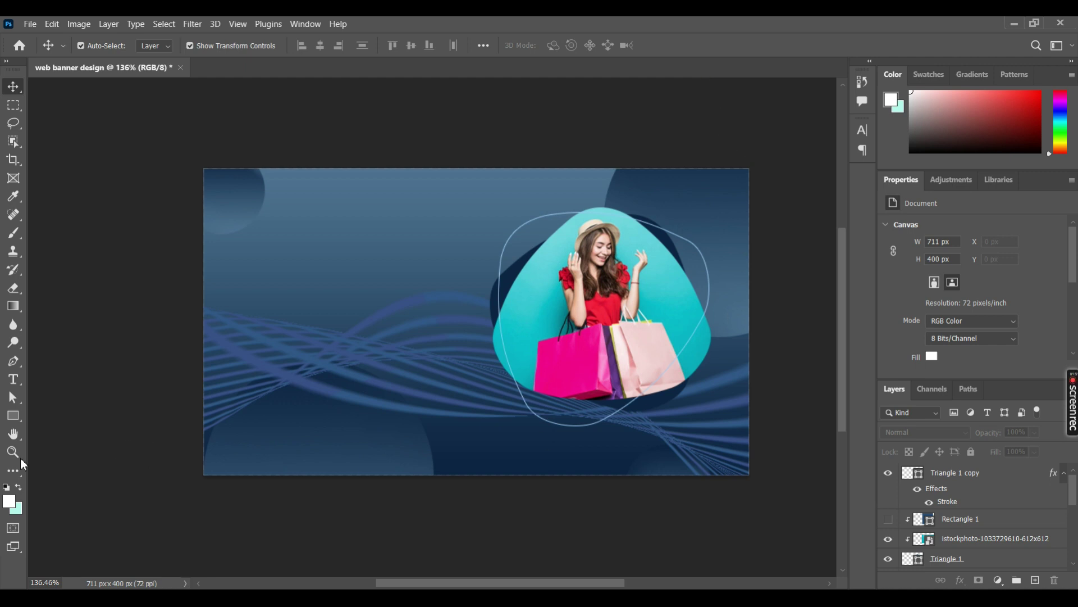
- Duplicate the dark triangle, shrink it to about 32 px at the blob's upper right, layered on top
alt+click(656, 400)
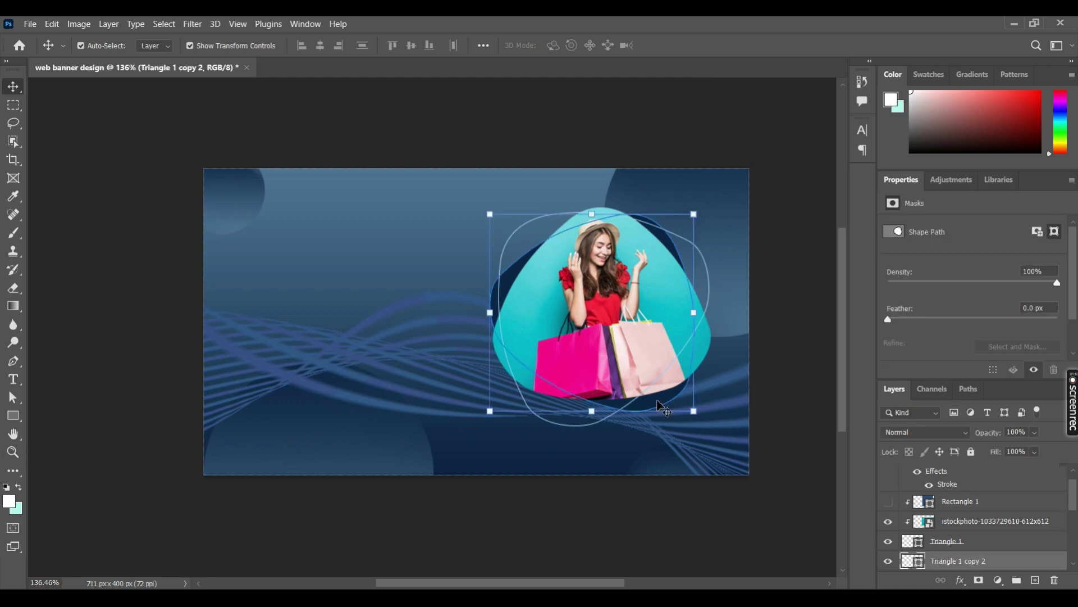
key(ctrl)
key(ctrl+j)
drag(654, 403, 386, 391)
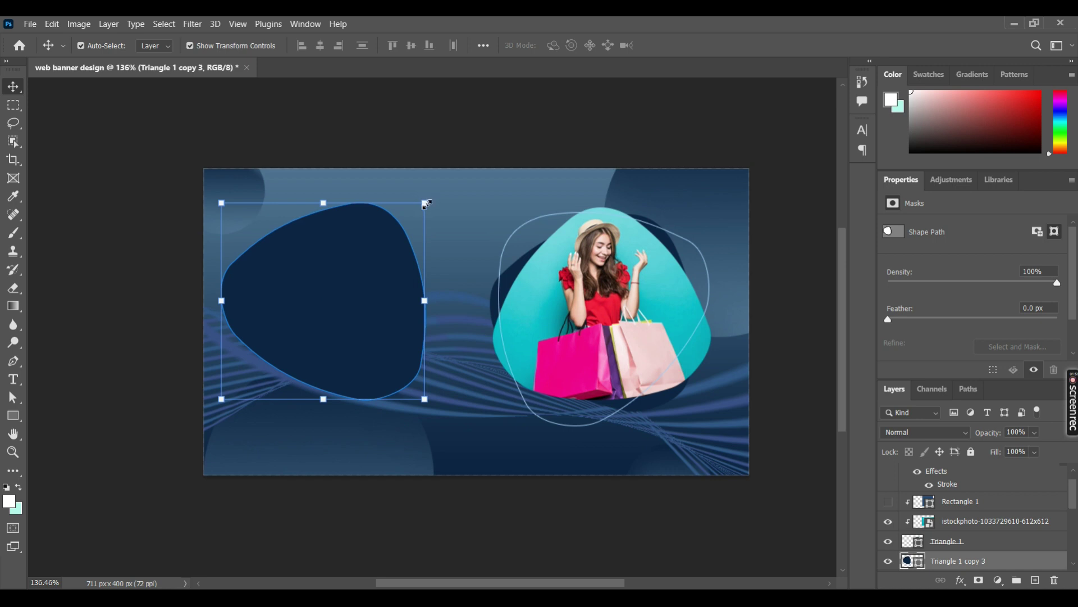
drag(427, 204, 246, 376)
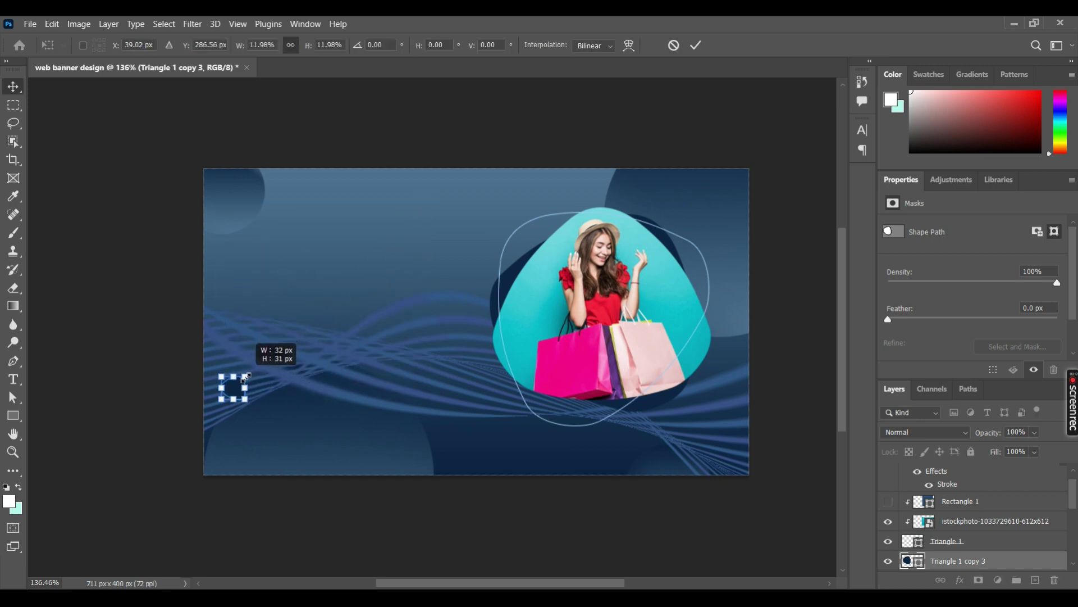
drag(233, 387, 704, 249)
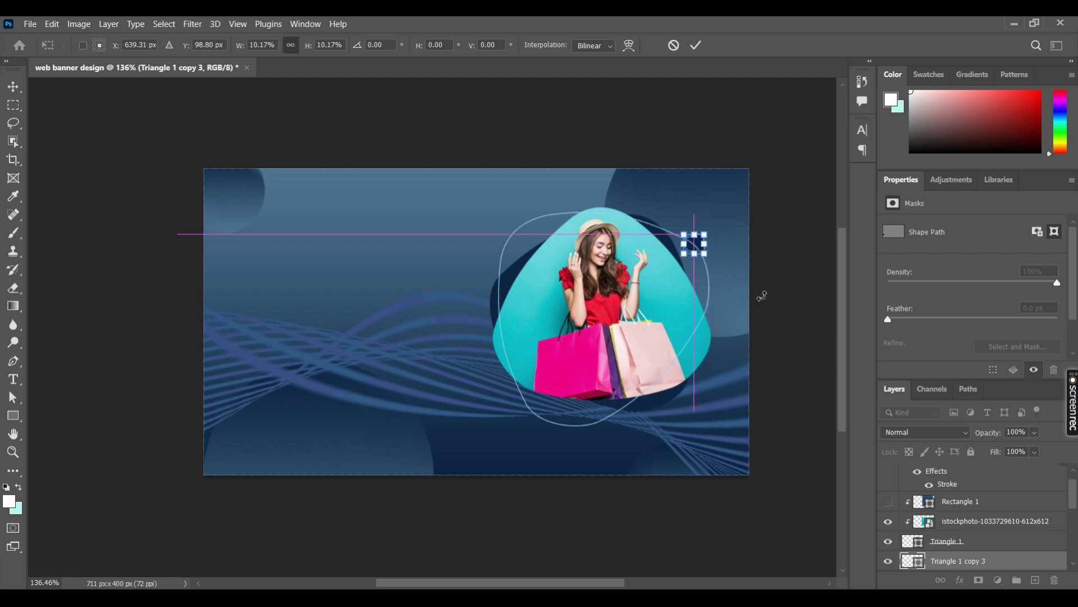
mouse_move(983, 562)
mouse_down()
mouse_move(985, 469)
mouse_move(964, 473)
mouse_up()
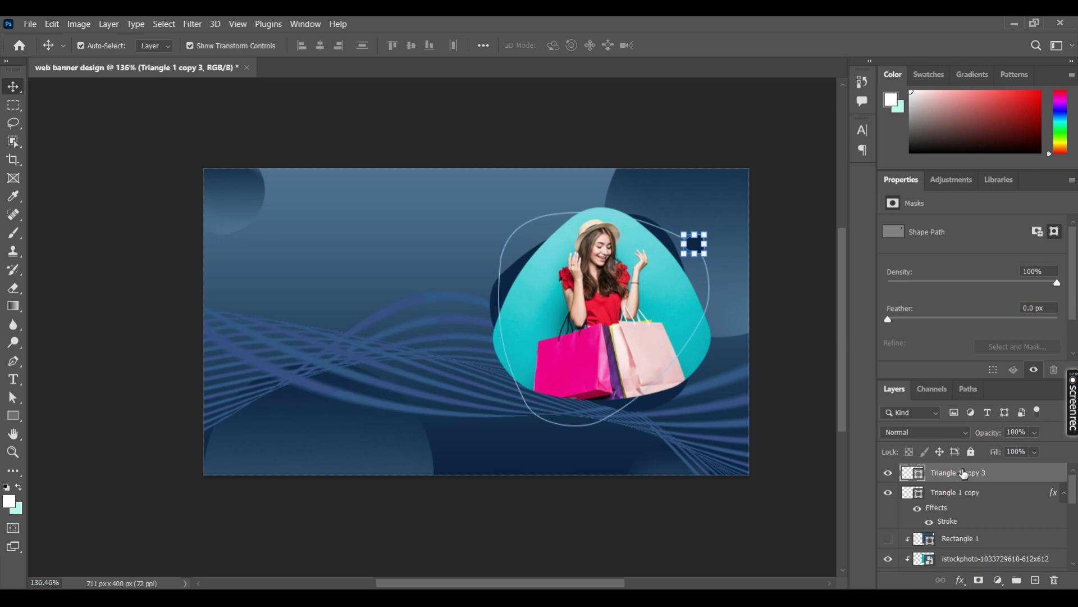
- Color the small triangle teal #2ec8cd and copy it to the blob's lower left
double_click(917, 474)
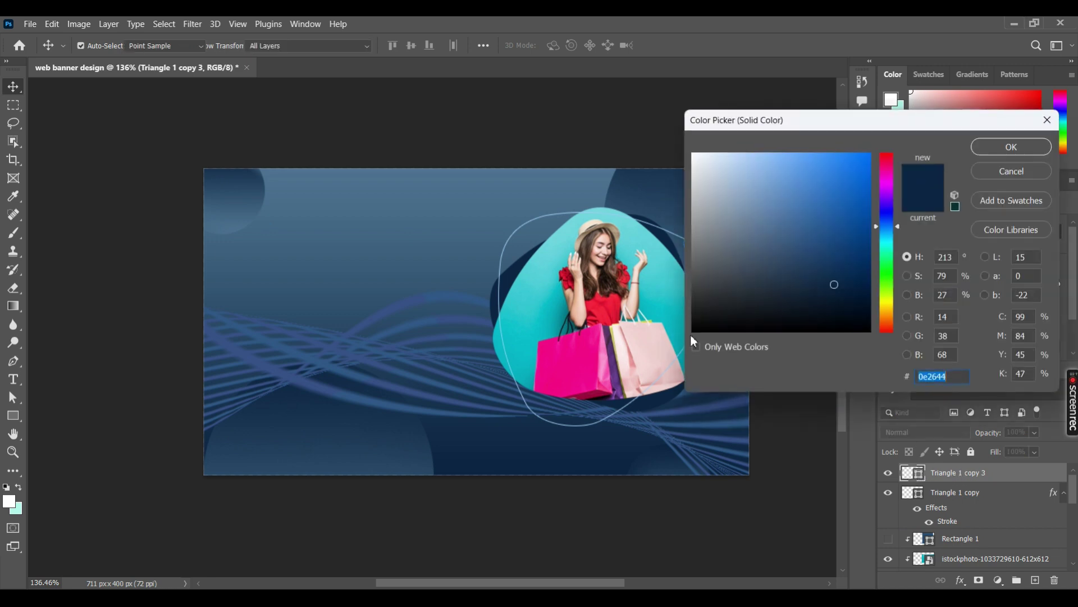
click(664, 289)
key(v)
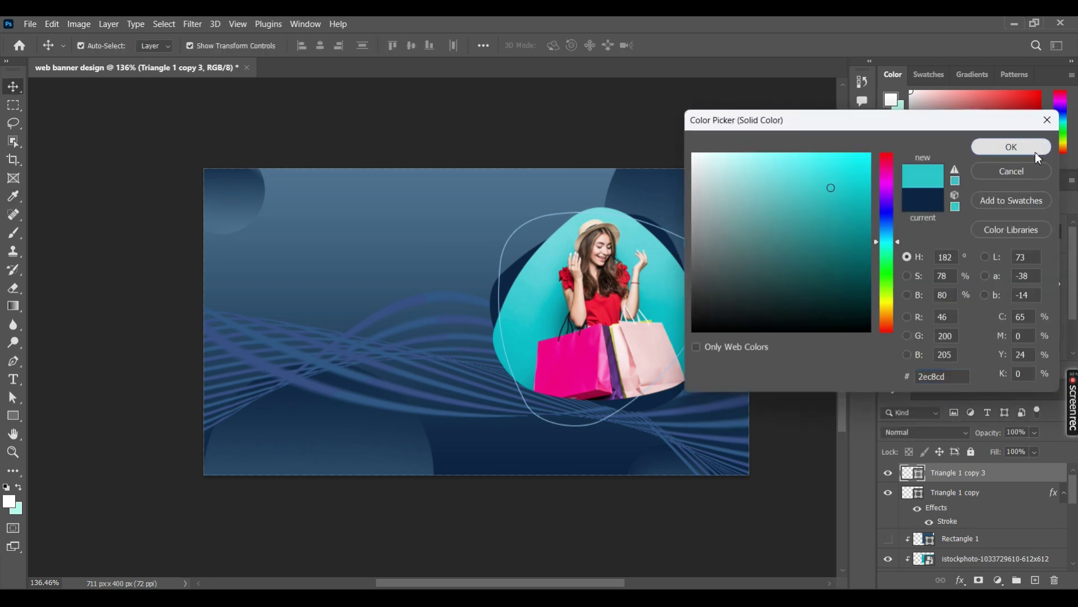
click(1037, 151)
click(794, 110)
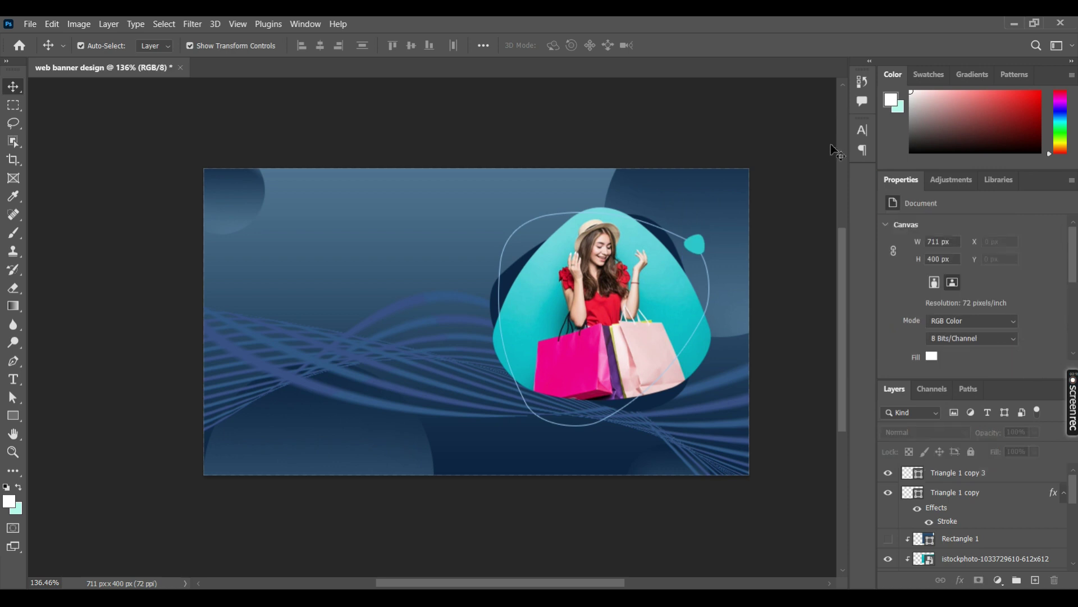
click(698, 244)
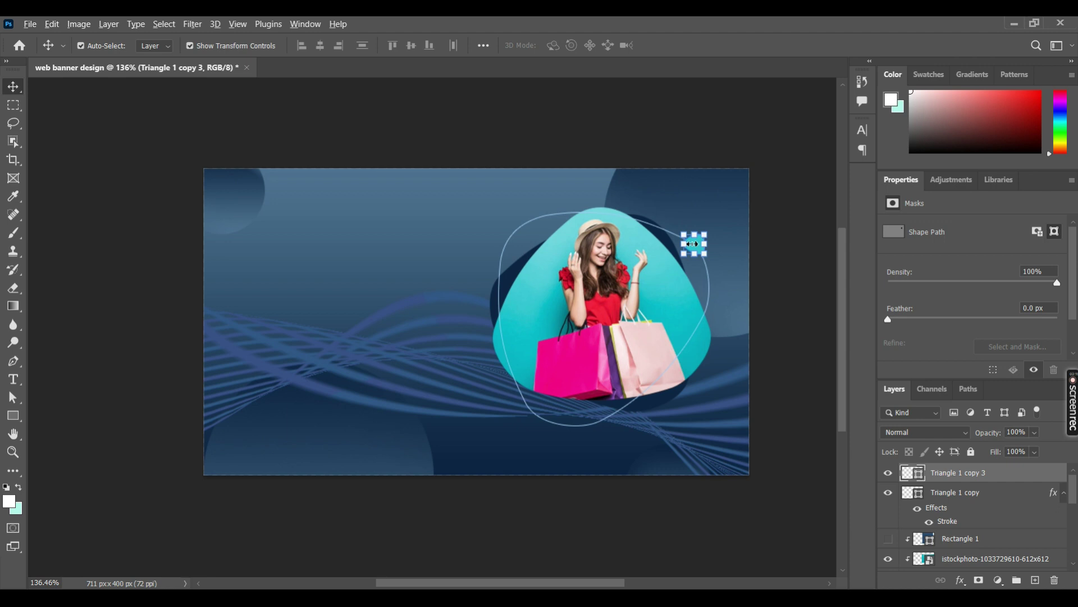
mouse_move(697, 246)
mouse_down()
mouse_move(532, 410)
mouse_move(555, 406)
mouse_up()
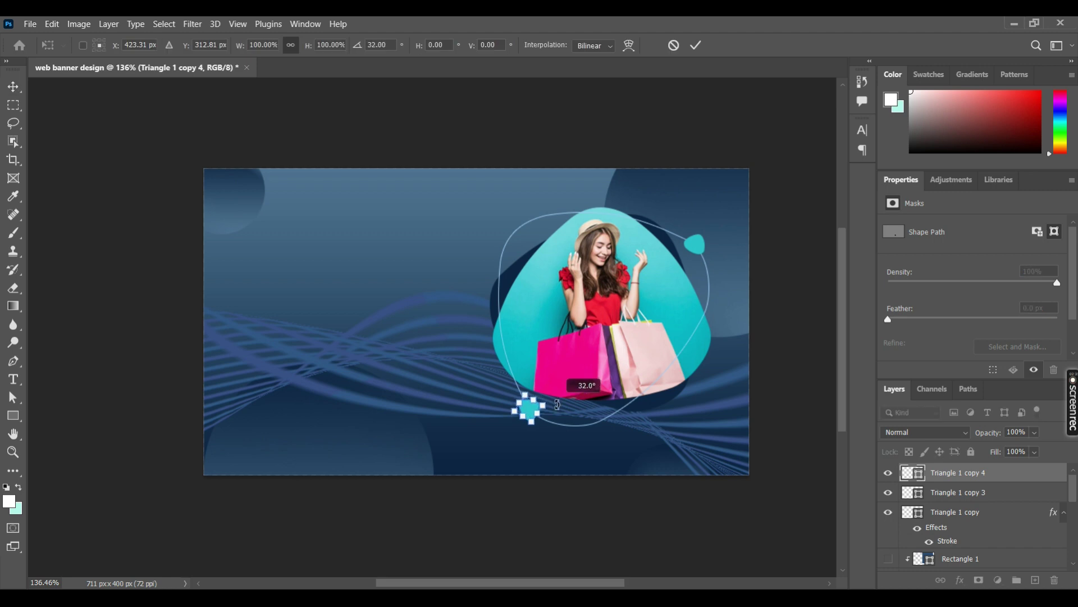
- Commit the 32° rotation of the lower-left teal triangle copy and deselect it
click(696, 47)
click(706, 91)
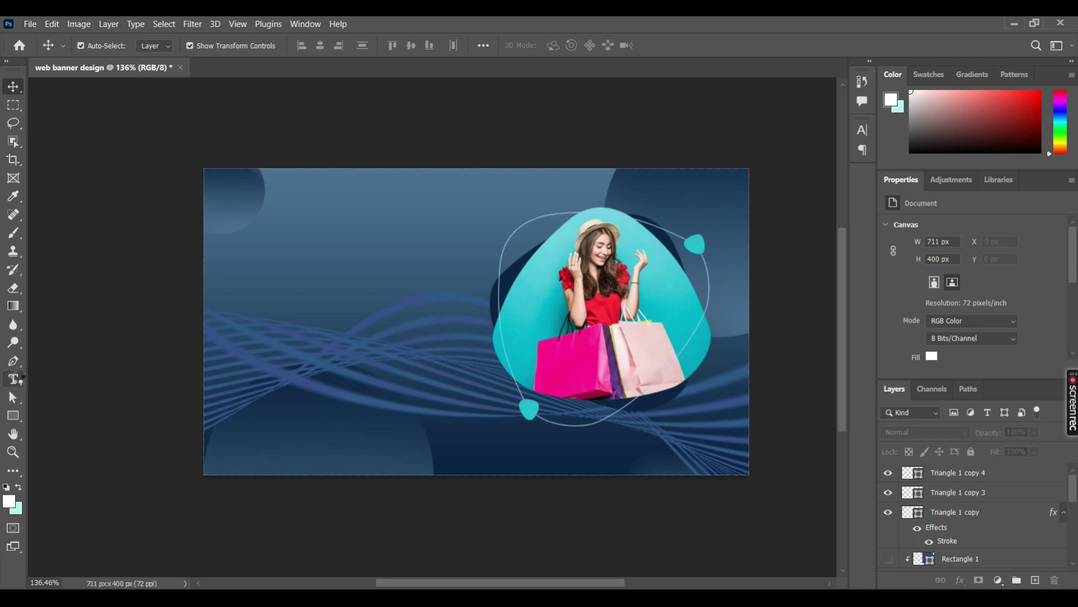
- Add horizontal MEGA SALE text on the banner's left
click(21, 377)
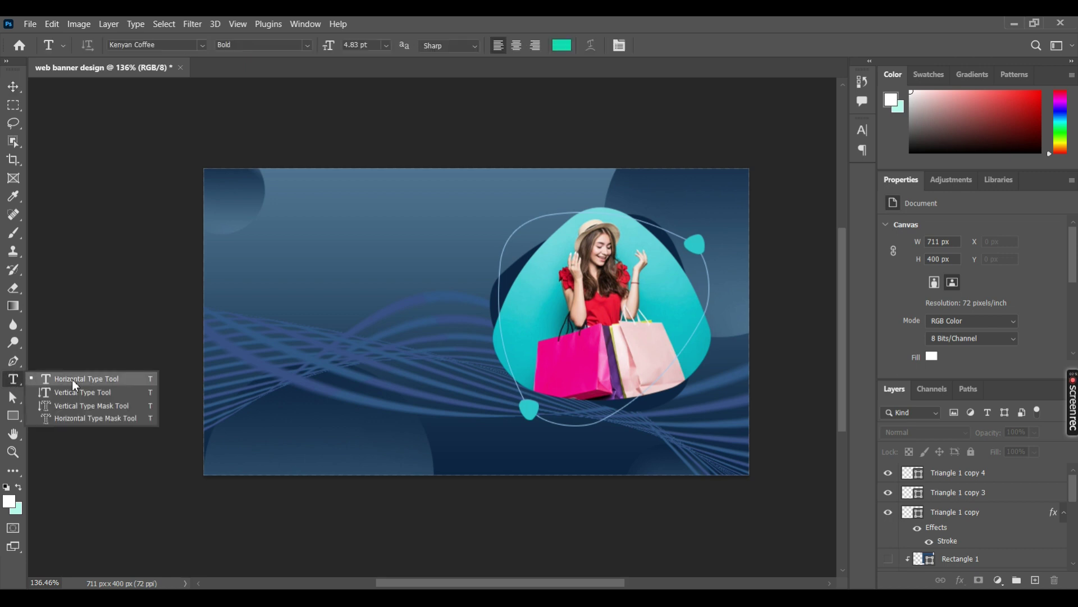
click(87, 379)
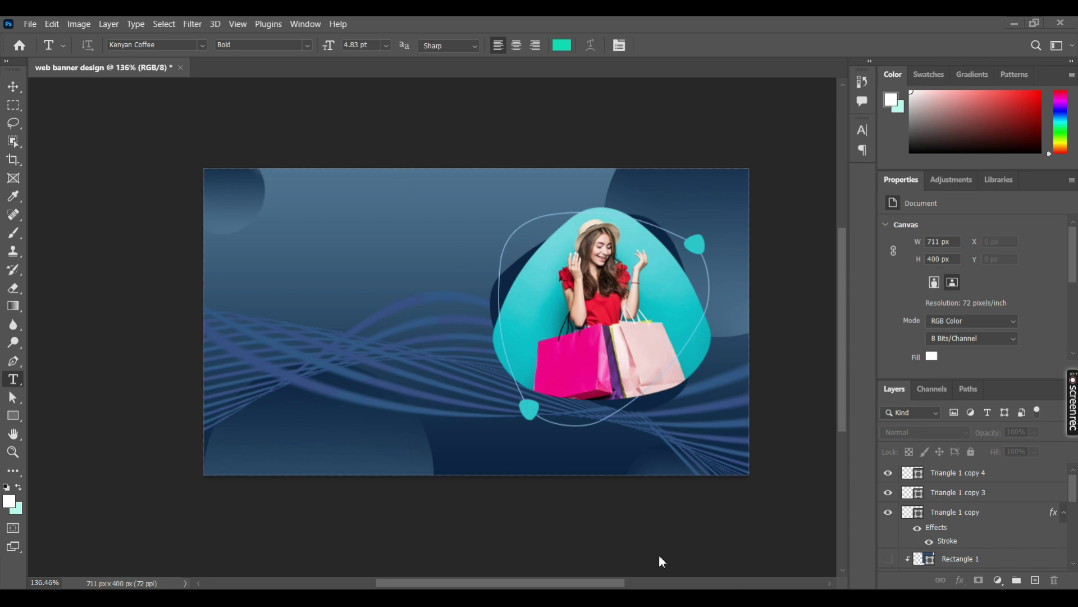
click(292, 271)
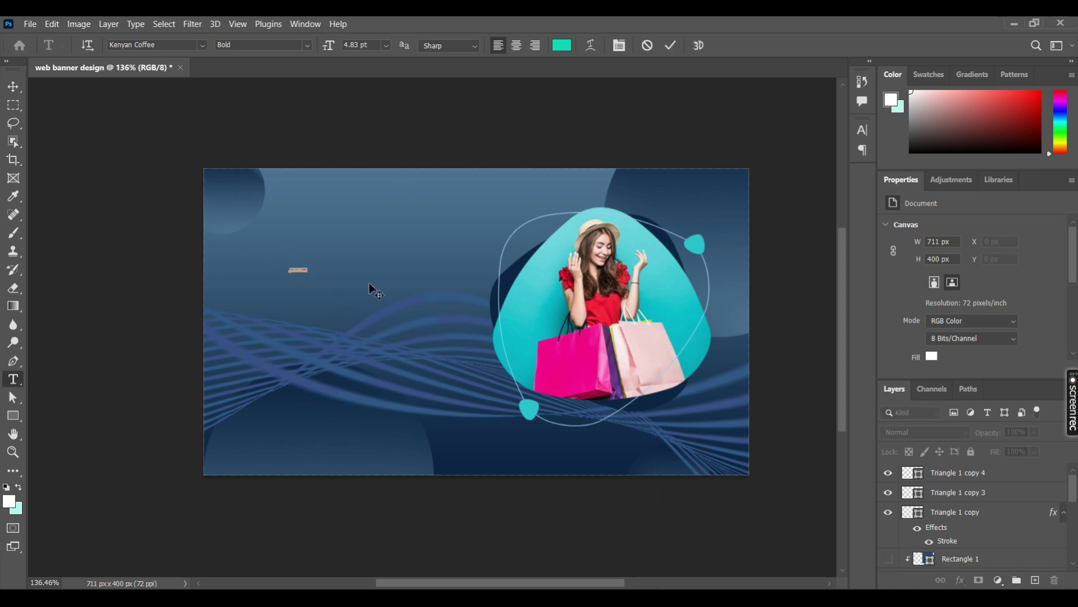
key(BackSpace)
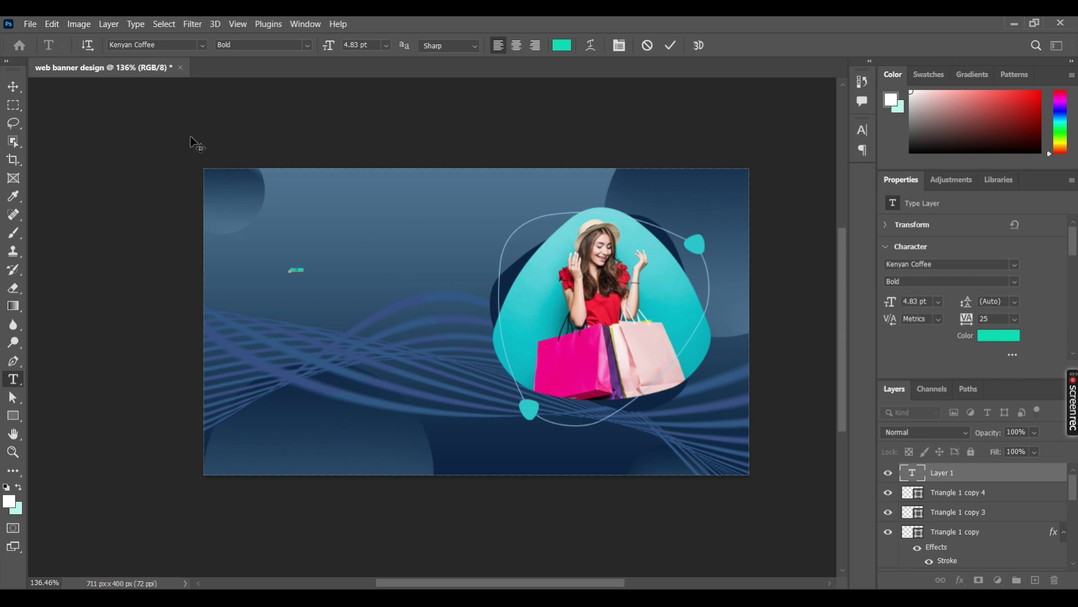
click(13, 86)
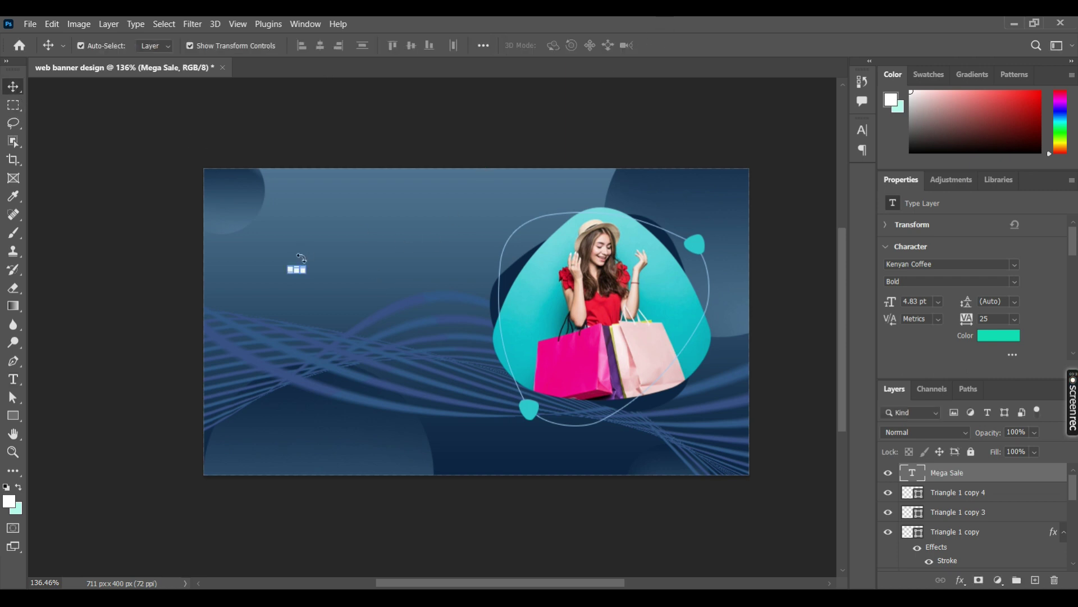
- Enlarge the MEGA SALE text and move it to the banner's left side
drag(308, 272, 477, 327)
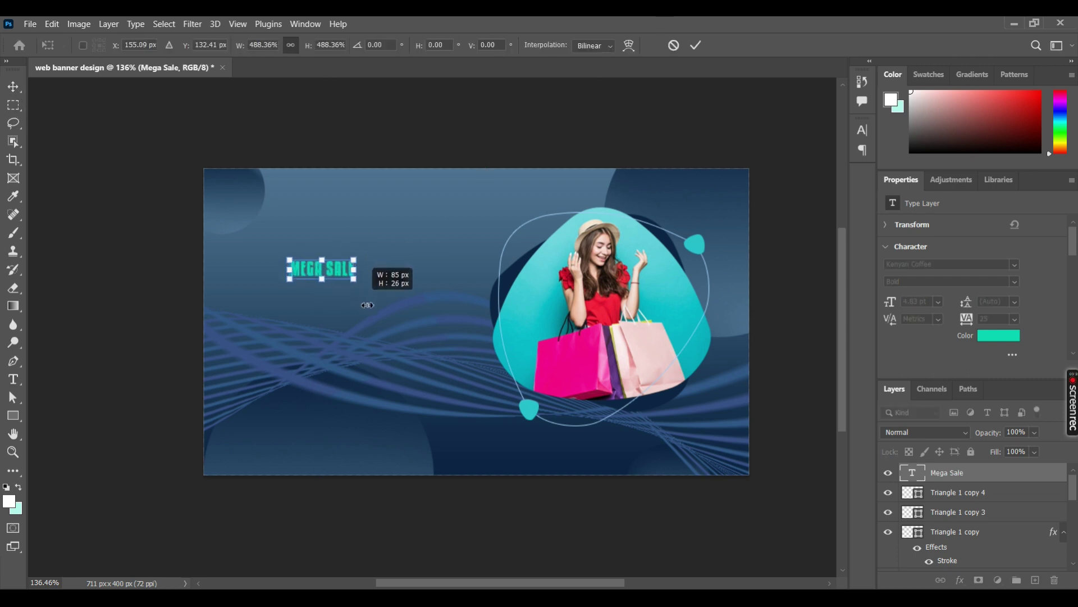
mouse_move(423, 264)
mouse_down()
mouse_move(375, 262)
mouse_move(377, 276)
mouse_up()
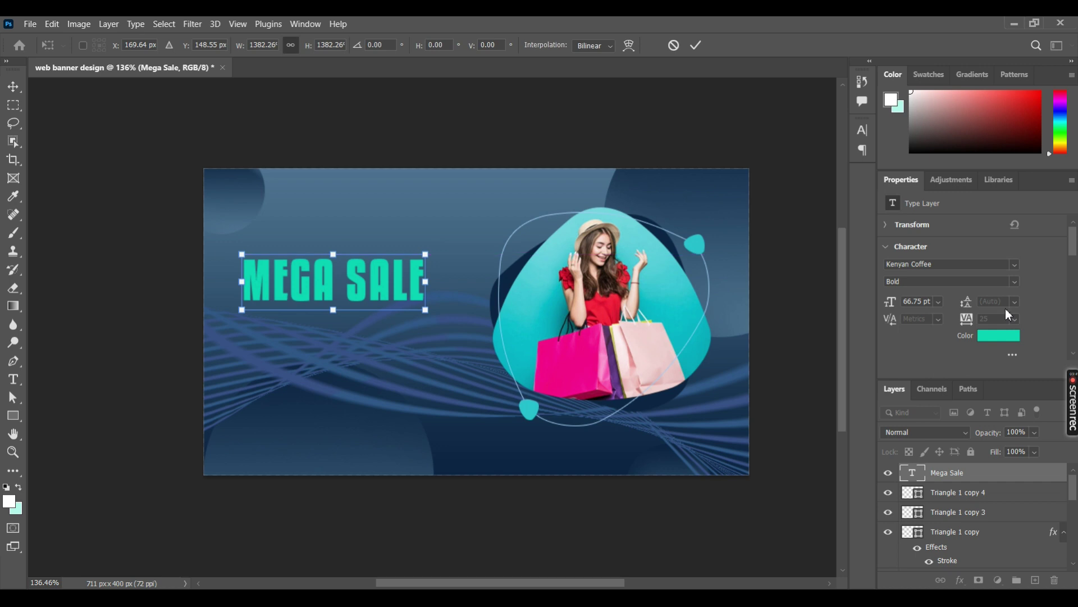
click(696, 45)
- Colour MEGA SALE teal sampled from the photo blob, then open its blending options
click(999, 340)
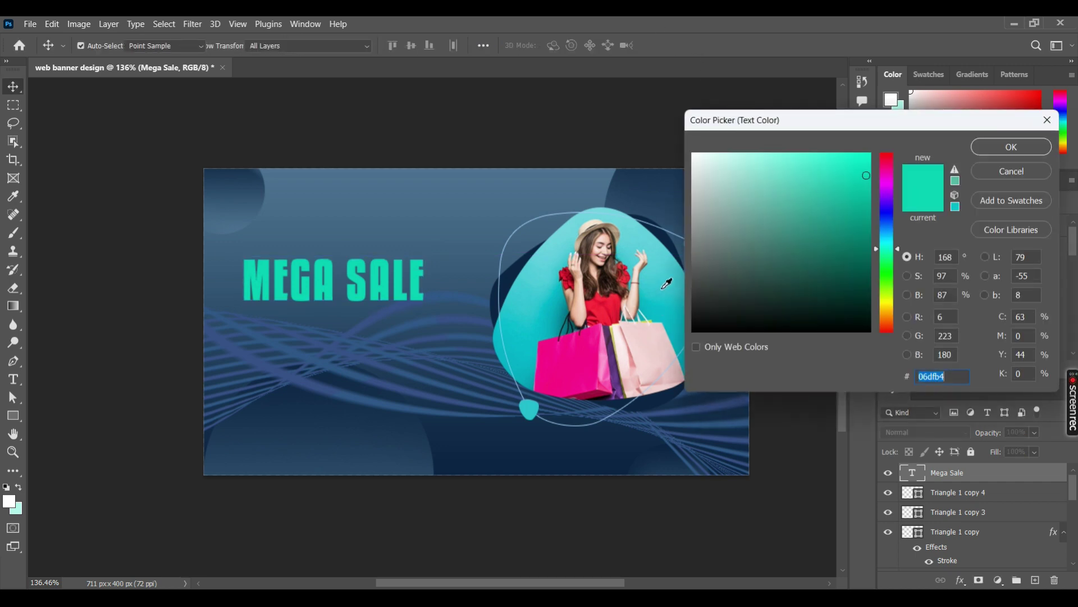
click(669, 289)
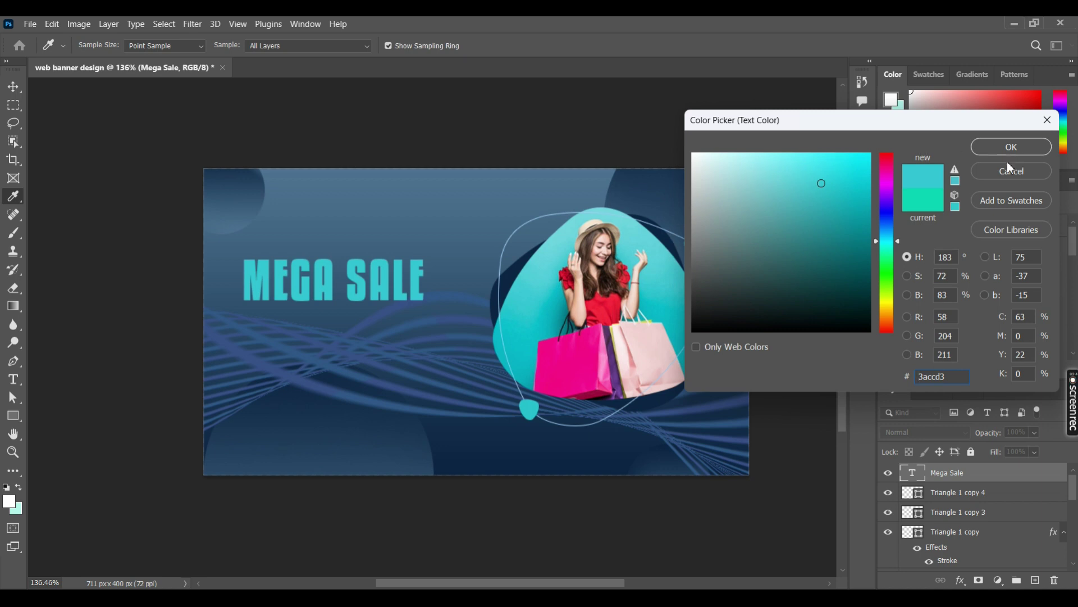
click(1012, 149)
click(1001, 339)
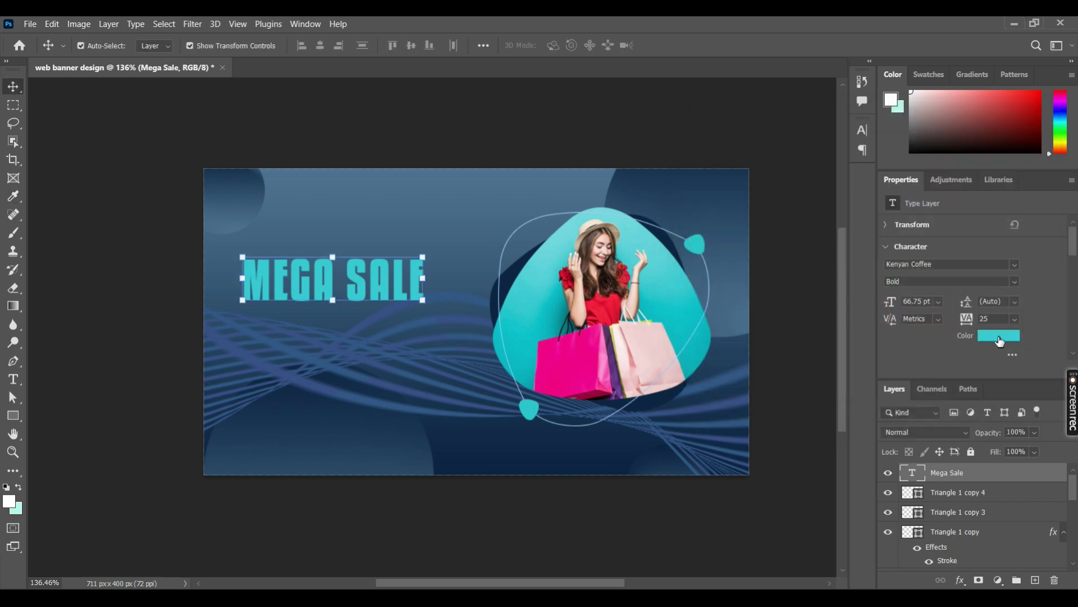
click(992, 150)
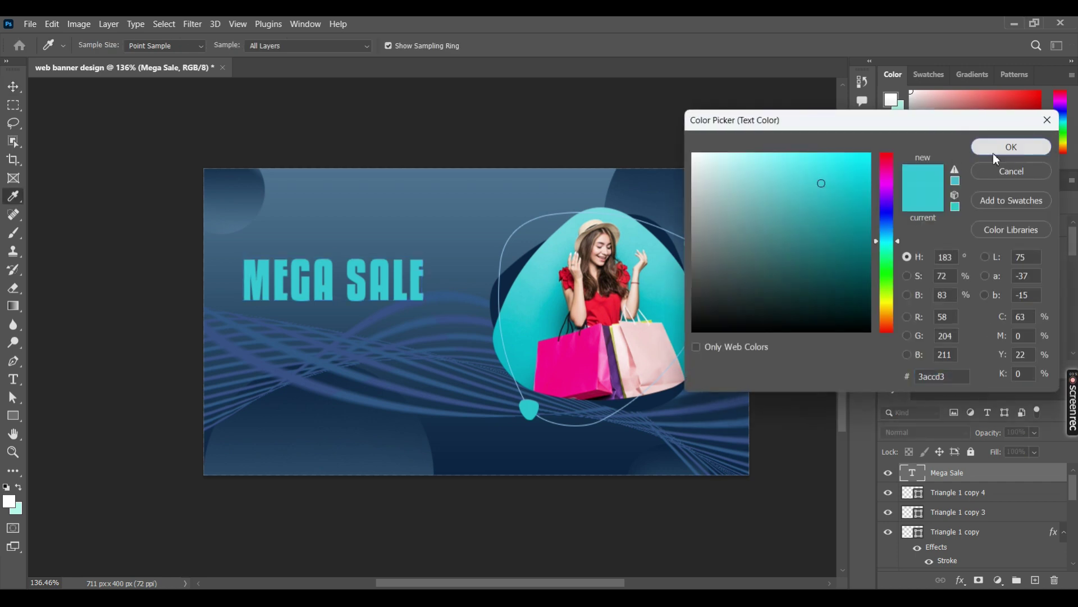
right_click(924, 477)
click(910, 202)
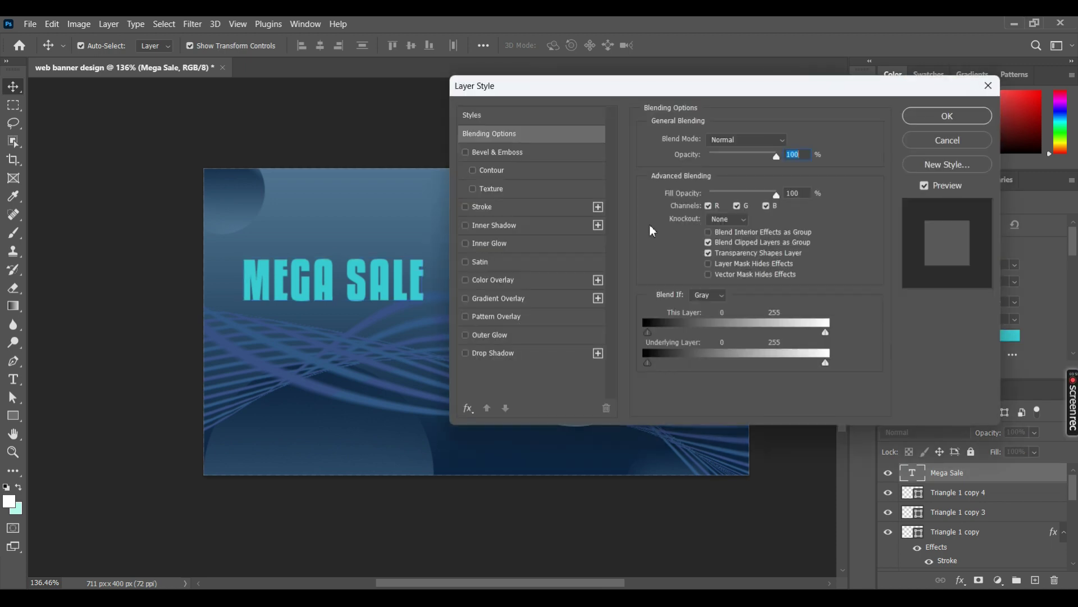
- Set MEGA SALE's fill opacity to 0 and add a stroke
click(718, 195)
drag(718, 195, 688, 196)
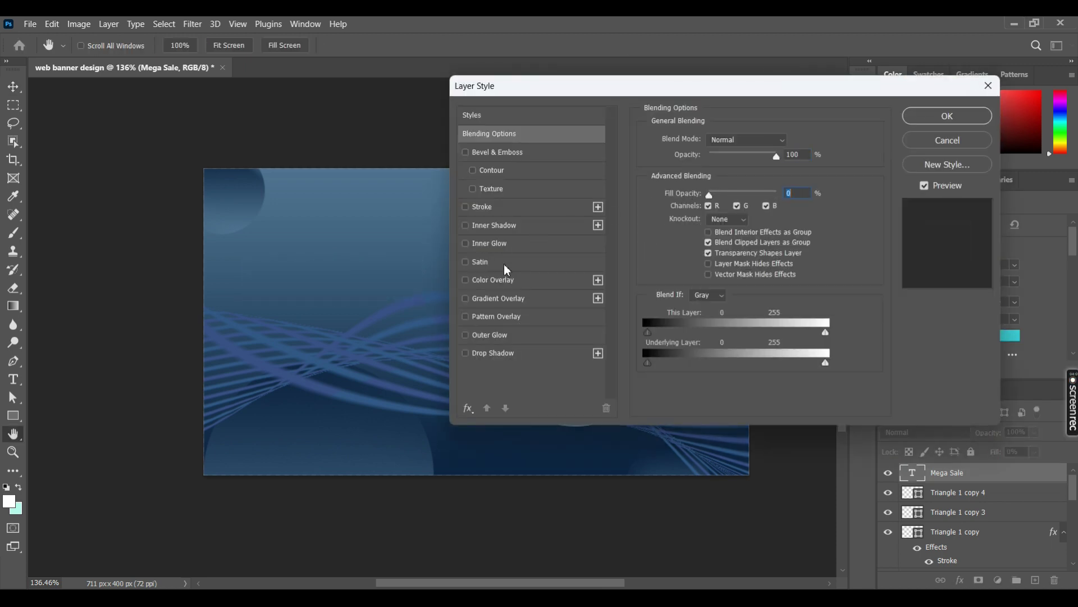
click(487, 207)
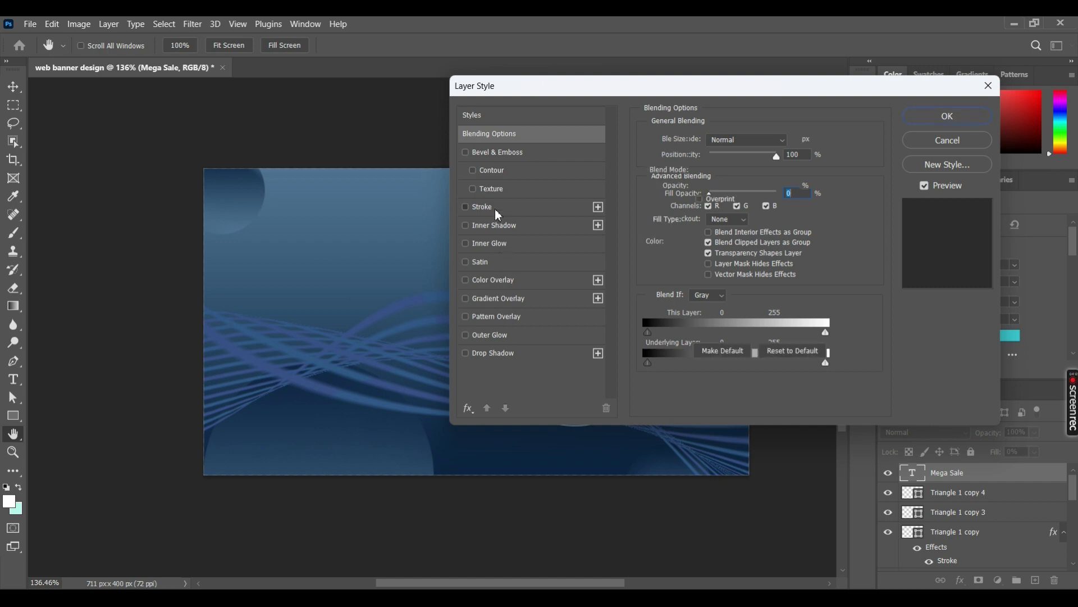
click(680, 242)
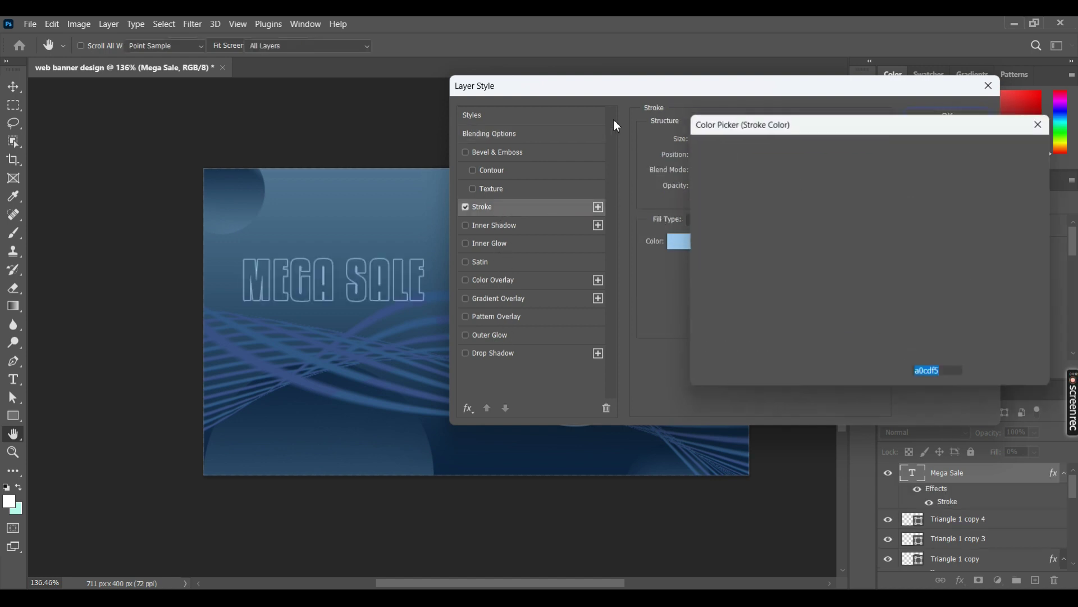
click(996, 150)
- Colour the 1 px stroke a light cyan based on the blob's teal
drag(701, 86, 892, 86)
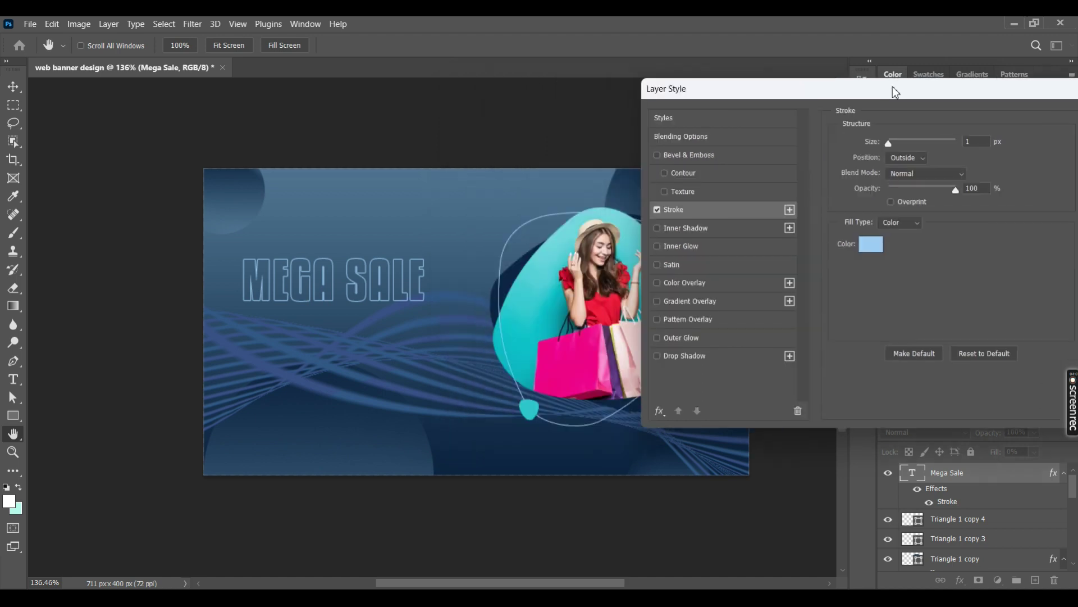
click(876, 246)
click(530, 300)
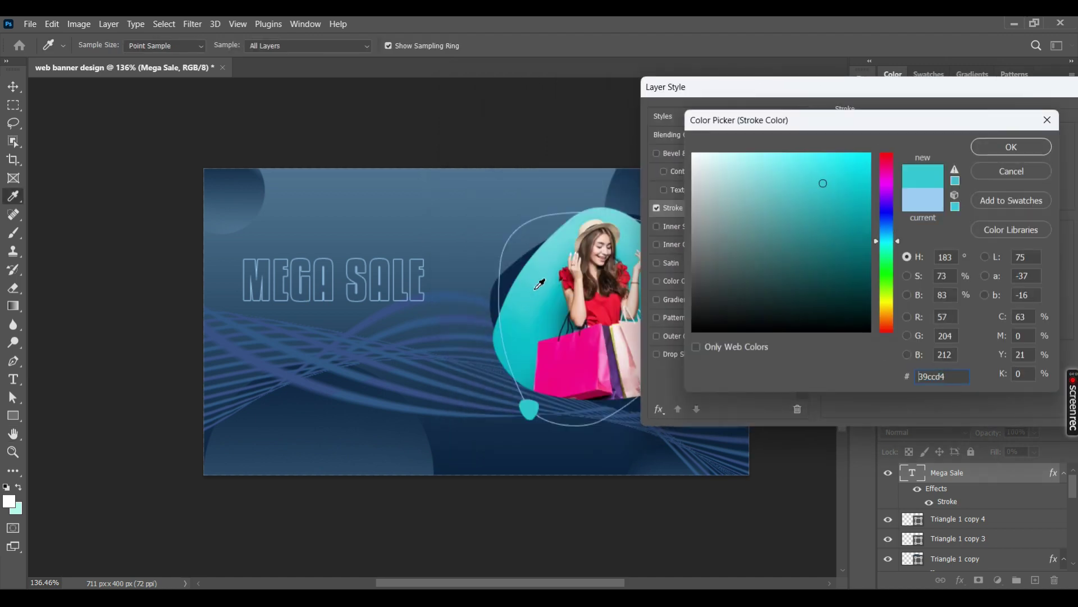
drag(770, 169, 692, 158)
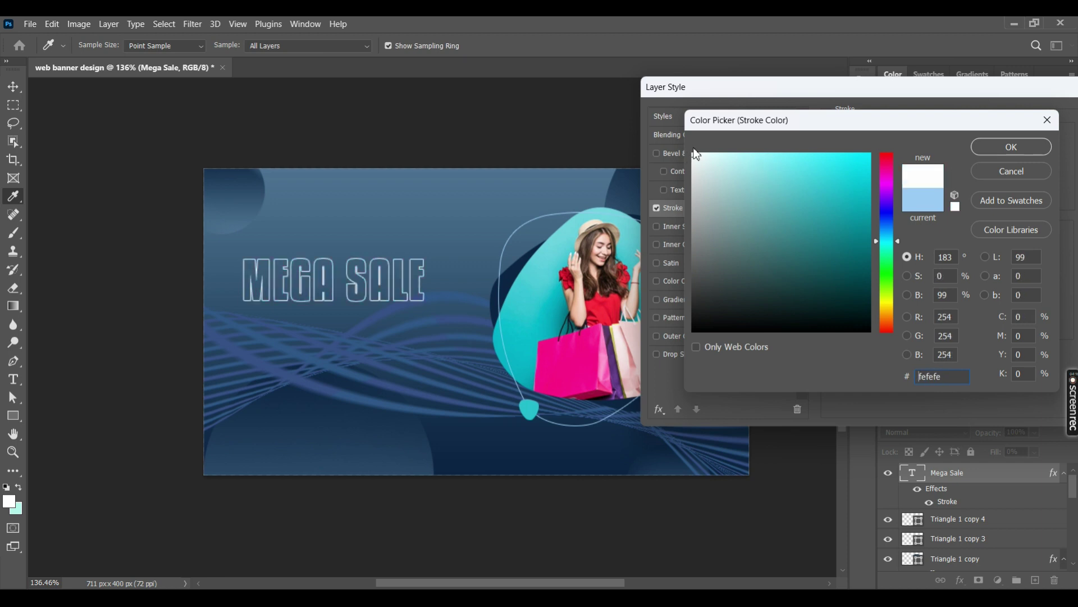
mouse_move(762, 158)
mouse_down()
mouse_move(768, 180)
mouse_move(753, 170)
mouse_up()
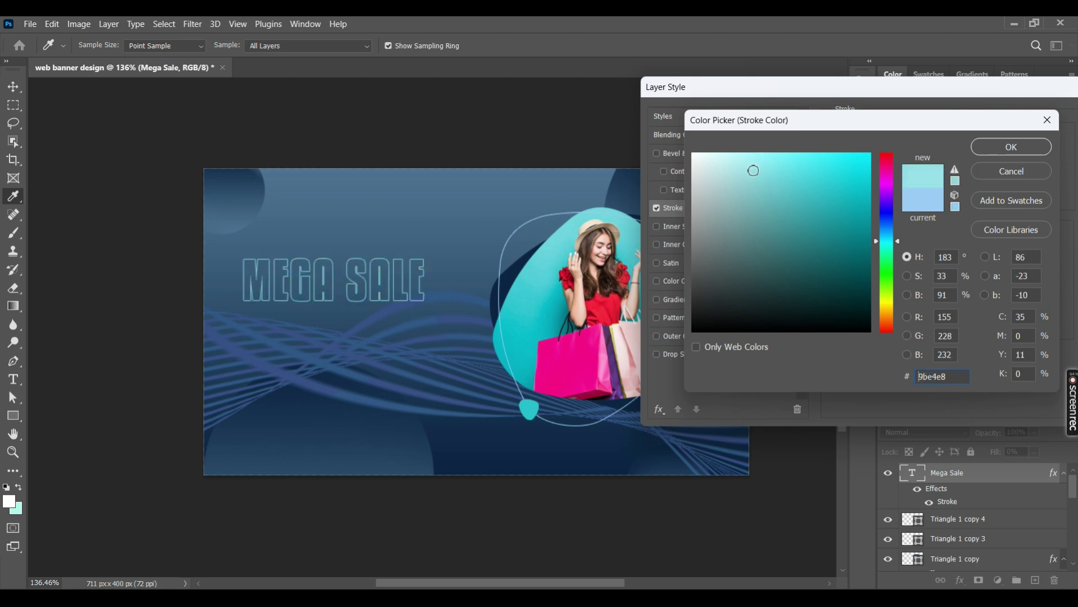
click(1003, 148)
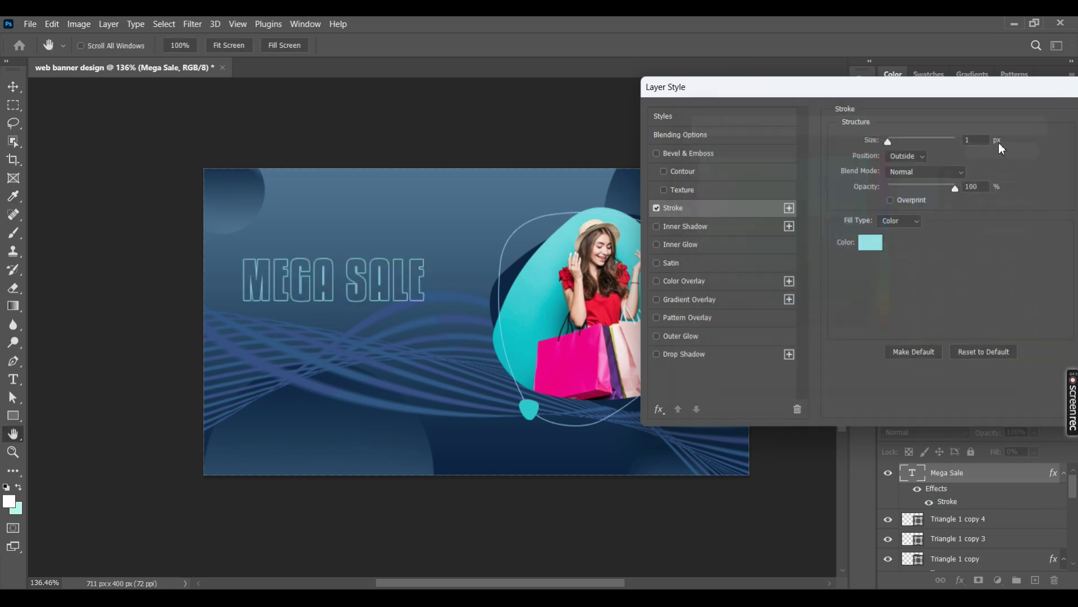
- Apply the hollow outline style and start browsing fonts for MEGA SALE
drag(844, 95, 631, 91)
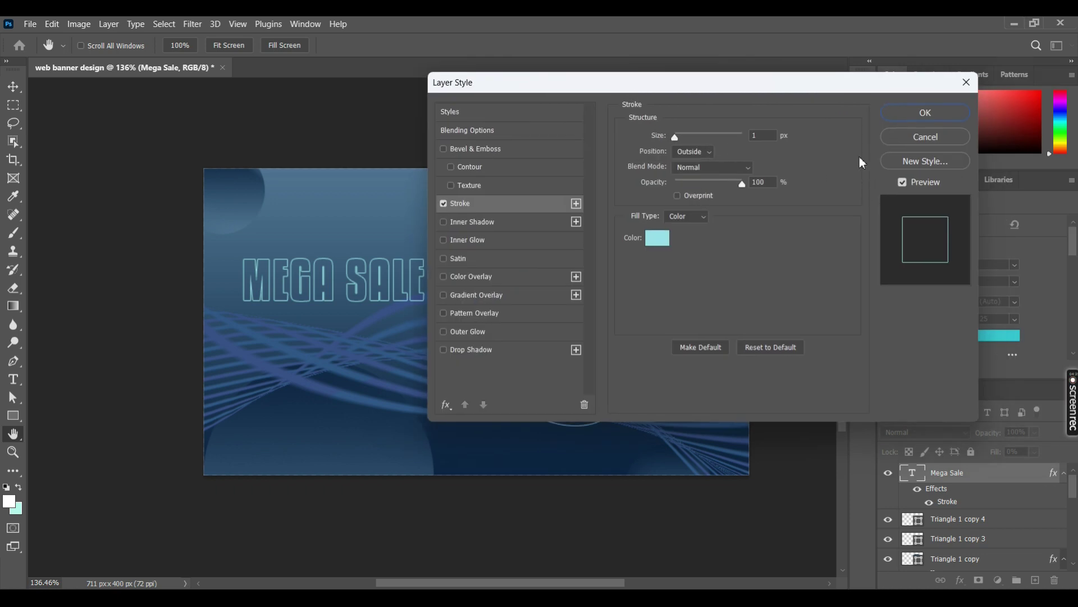
click(925, 113)
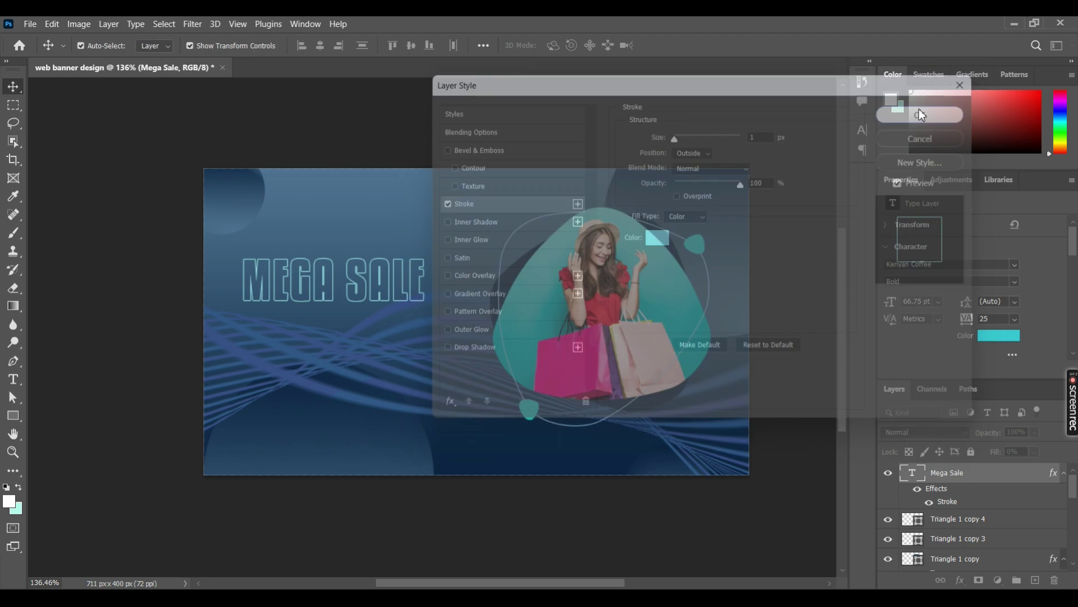
click(1015, 263)
key(Up)
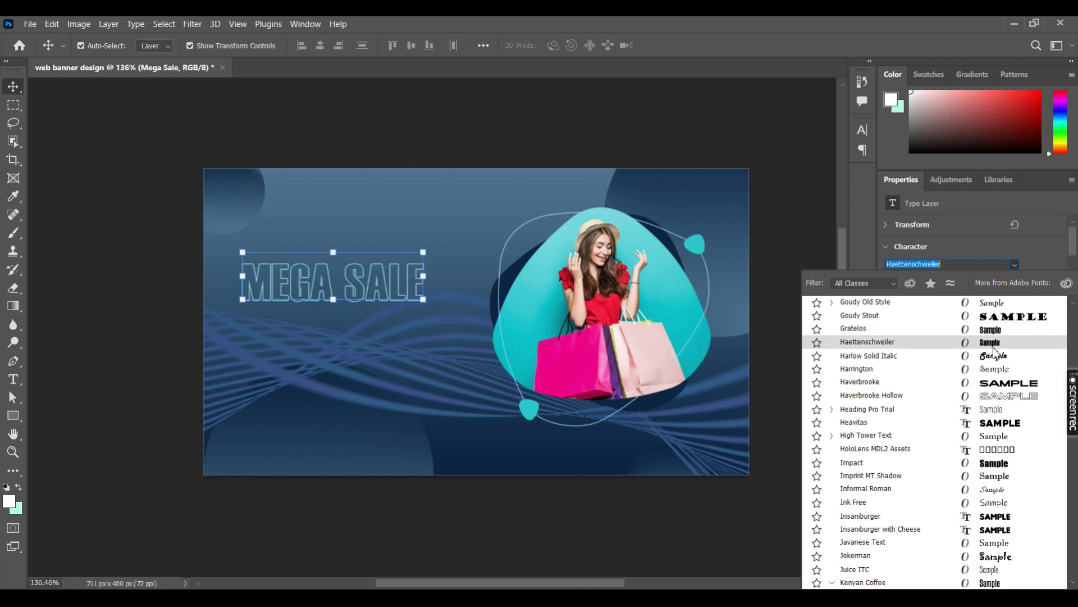
- Set MEGA SALE in Haettenschweiler, enlarge it to ~119%, then duplicate and shrink the copy
click(993, 347)
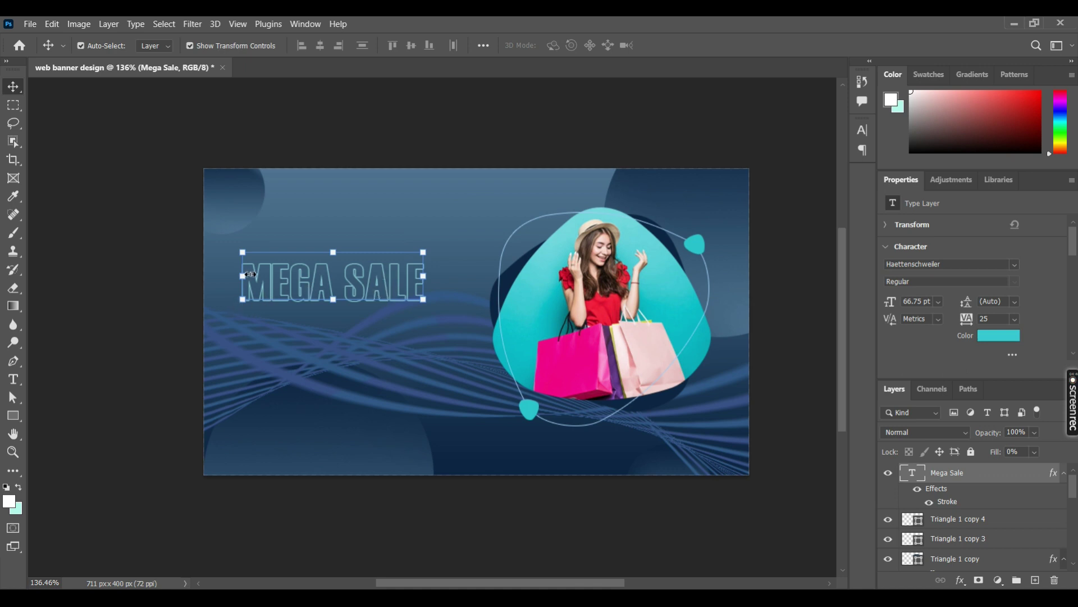
drag(245, 274, 230, 280)
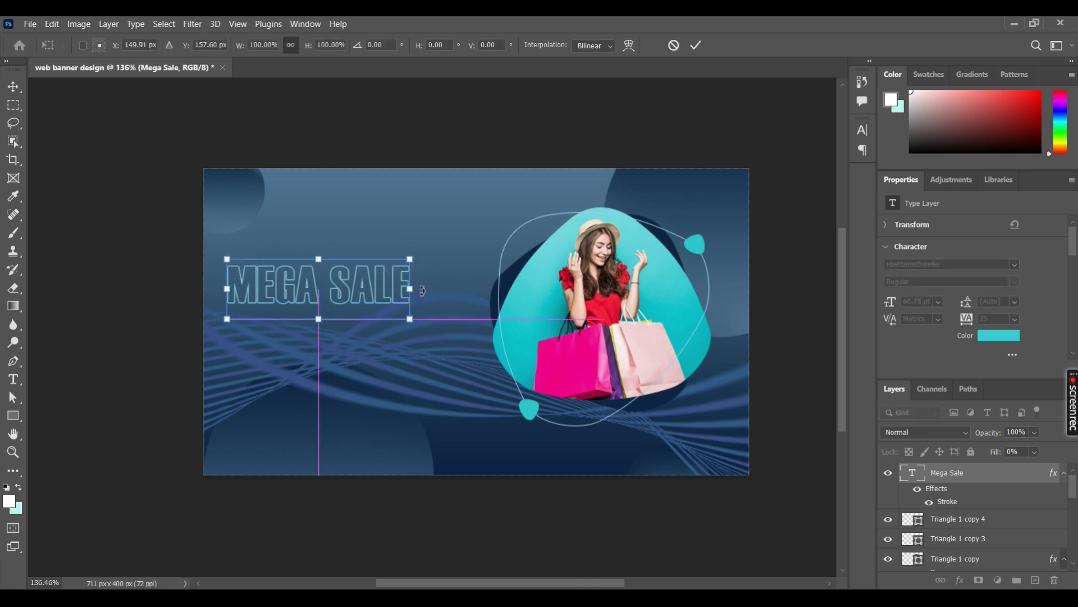
drag(422, 291, 457, 290)
click(696, 46)
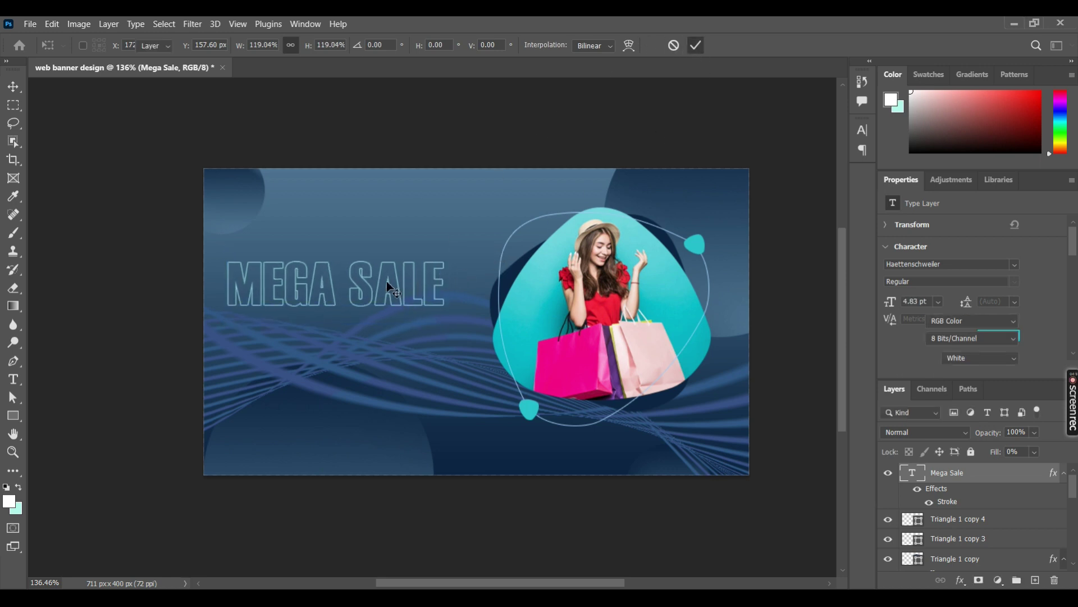
key(ctrl+j)
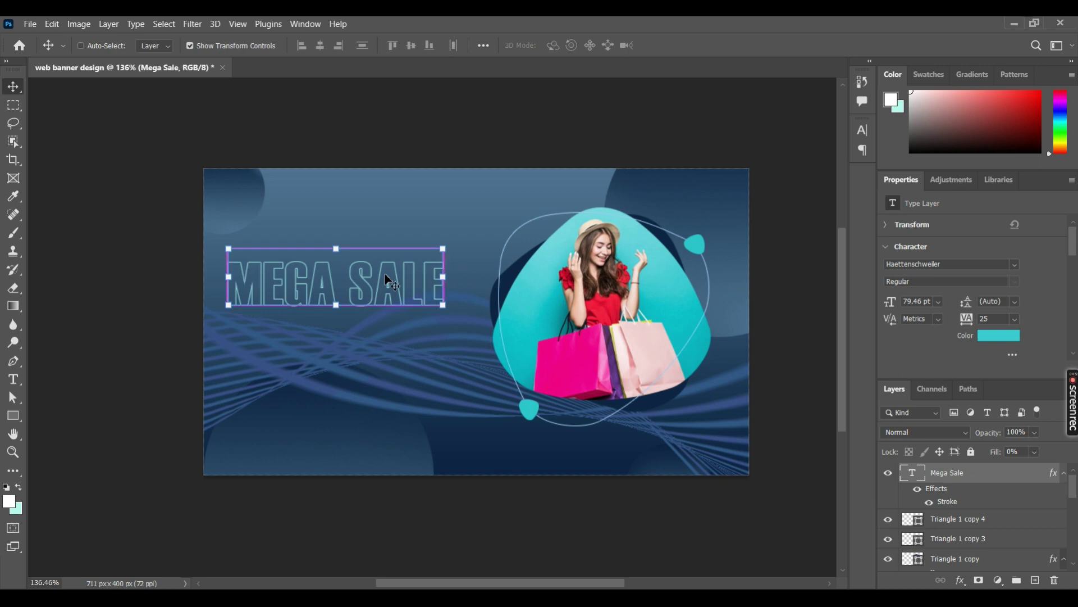
mouse_move(444, 248)
mouse_down()
mouse_move(408, 292)
mouse_move(433, 289)
mouse_up()
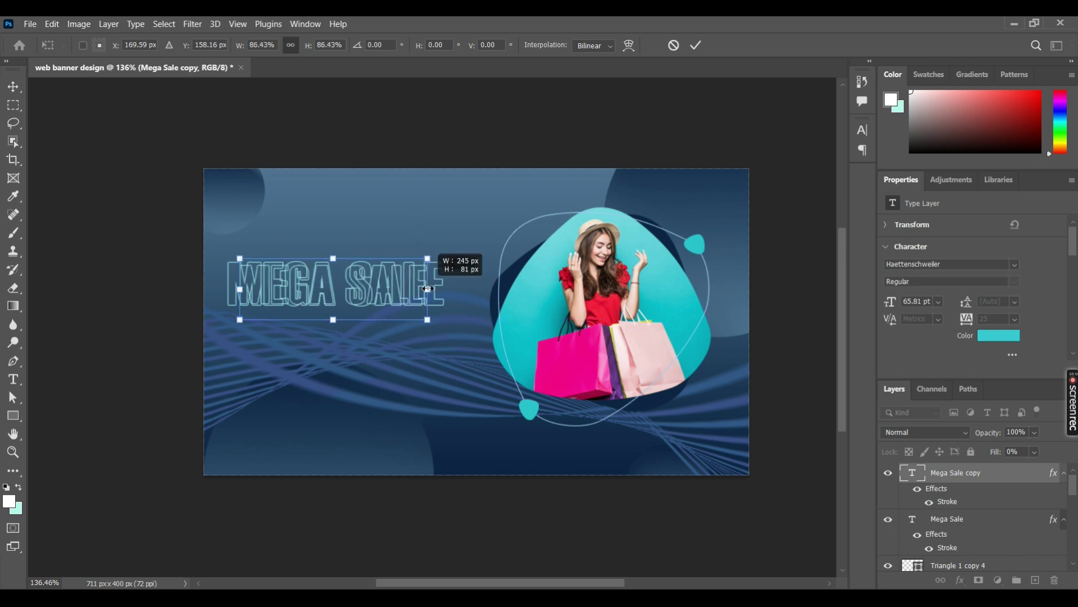
- Commit the duplicate's new size and switch its stroke effect off
click(695, 45)
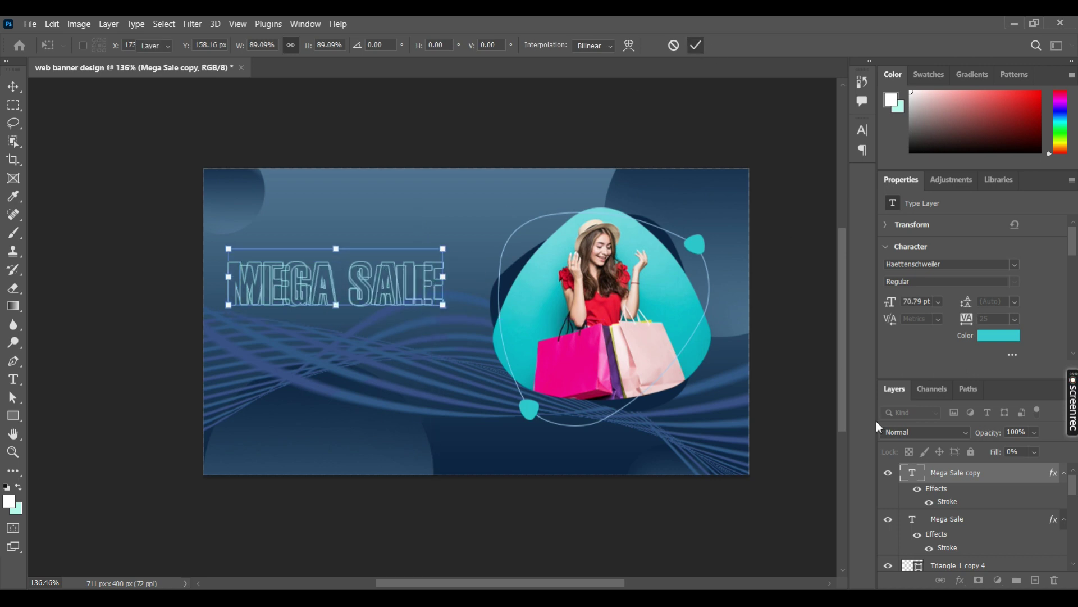
click(917, 488)
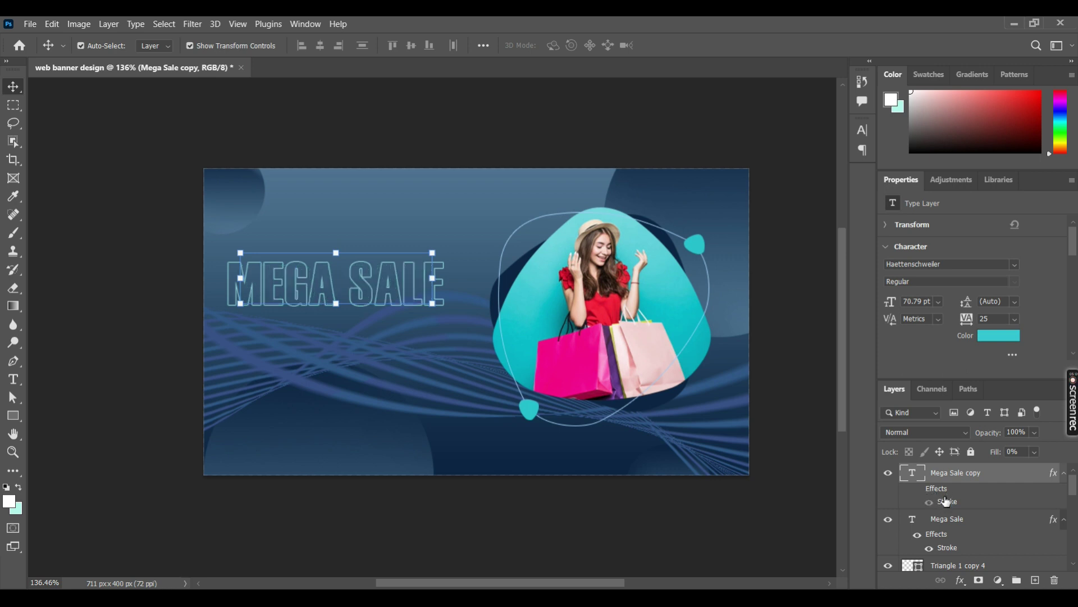
click(918, 489)
click(918, 489)
- Restore the duplicate MEGA SALE's fill to full opacity
double_click(911, 471)
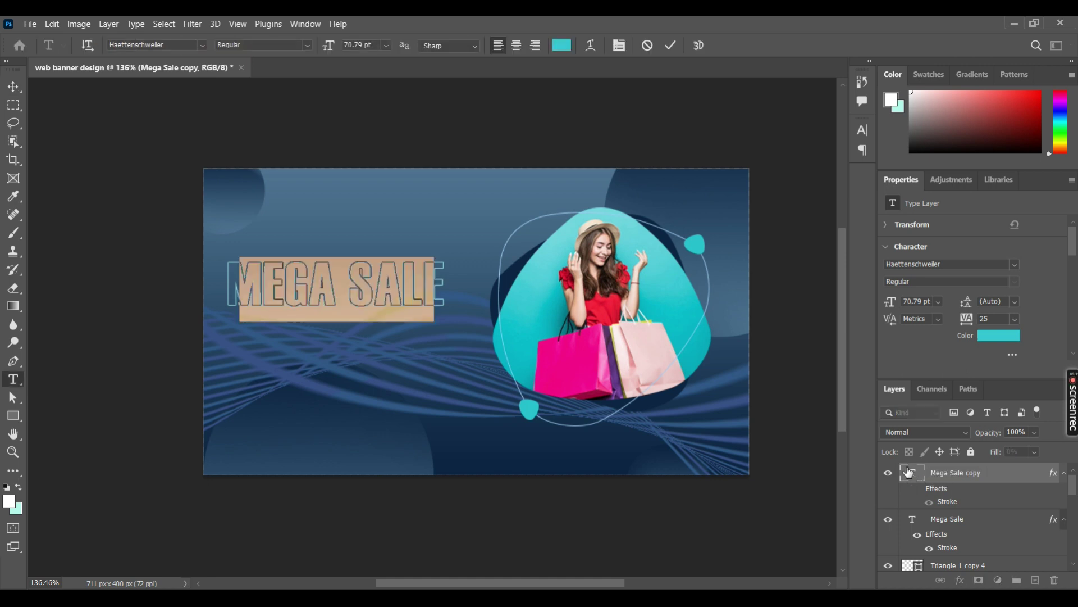
click(673, 48)
key(v)
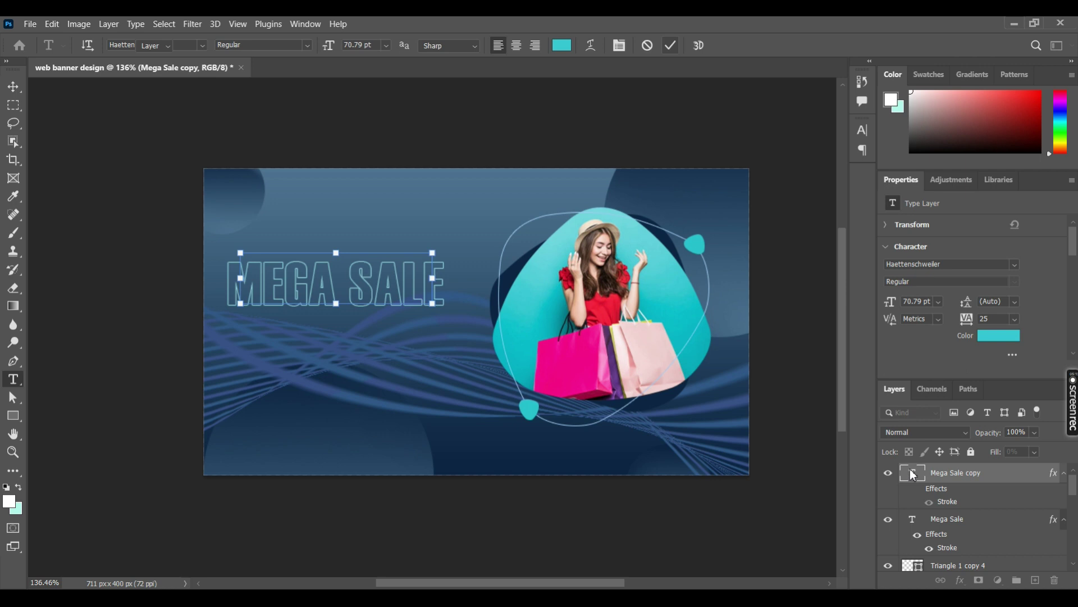
right_click(955, 472)
key(Escape)
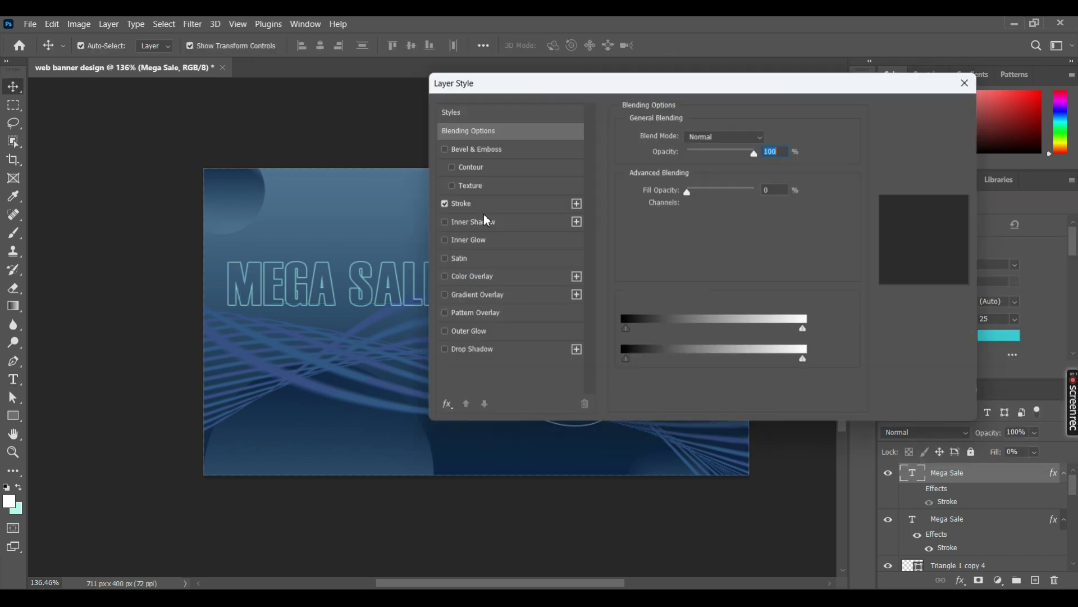
drag(687, 192, 755, 191)
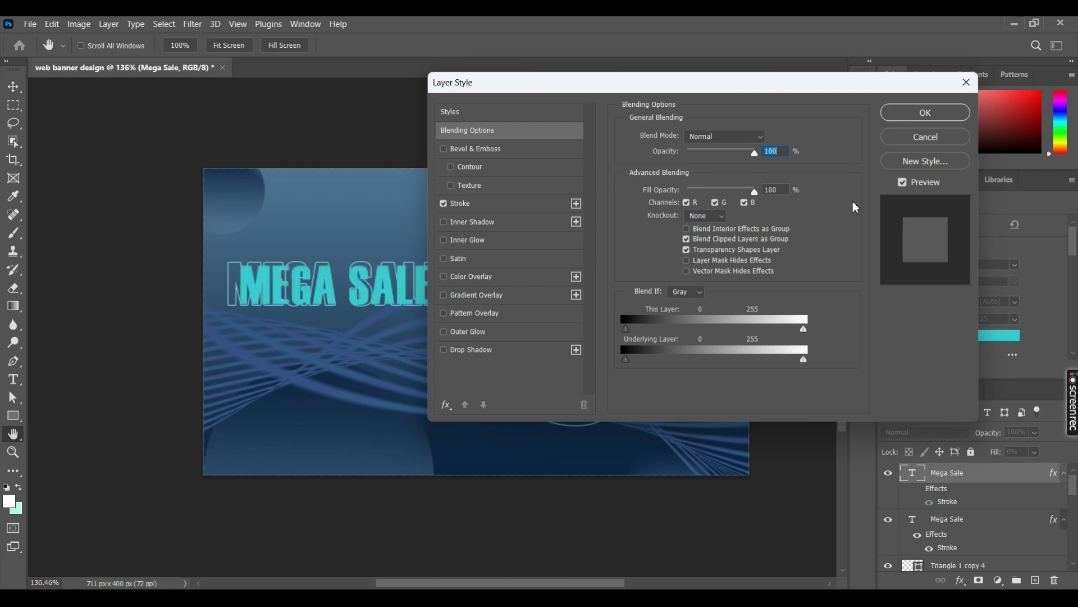
click(925, 113)
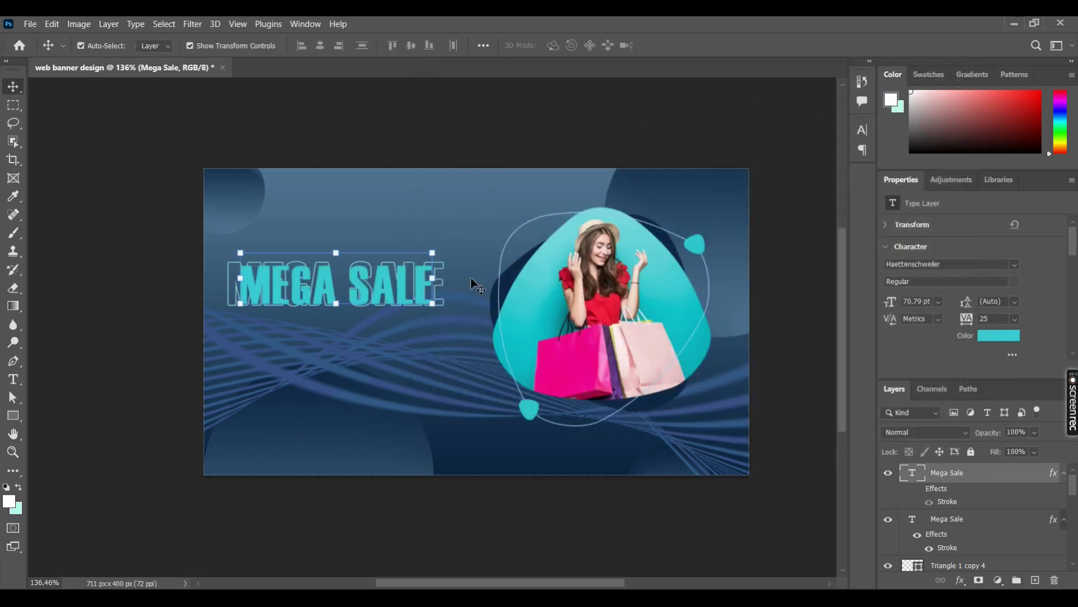
- Scale the outlined MEGA SALE to about 95%, nudge it right and down, and deselect
click(451, 265)
click(440, 270)
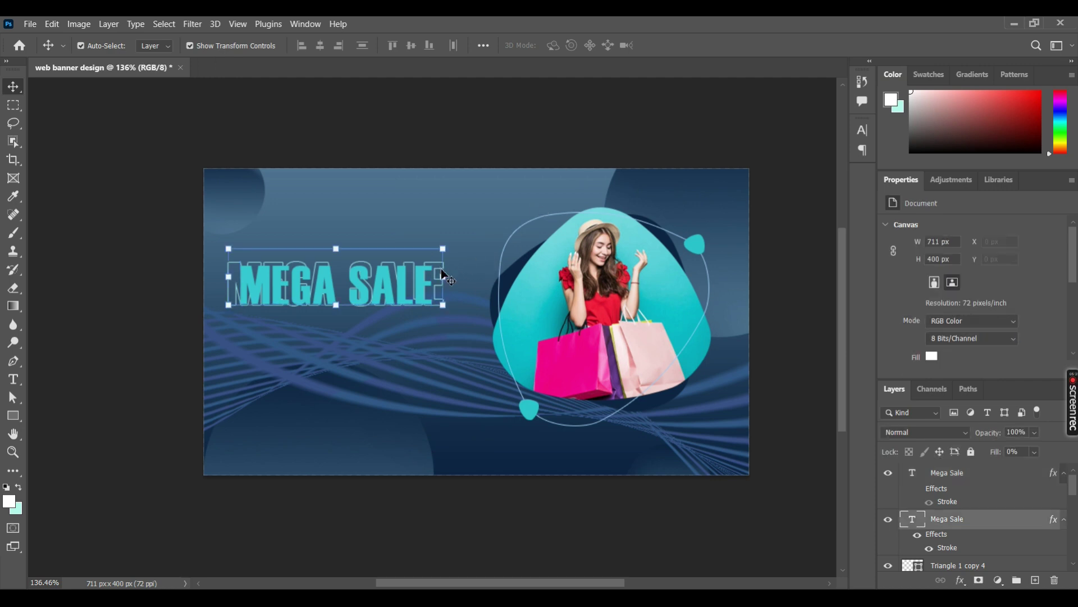
drag(444, 276, 440, 277)
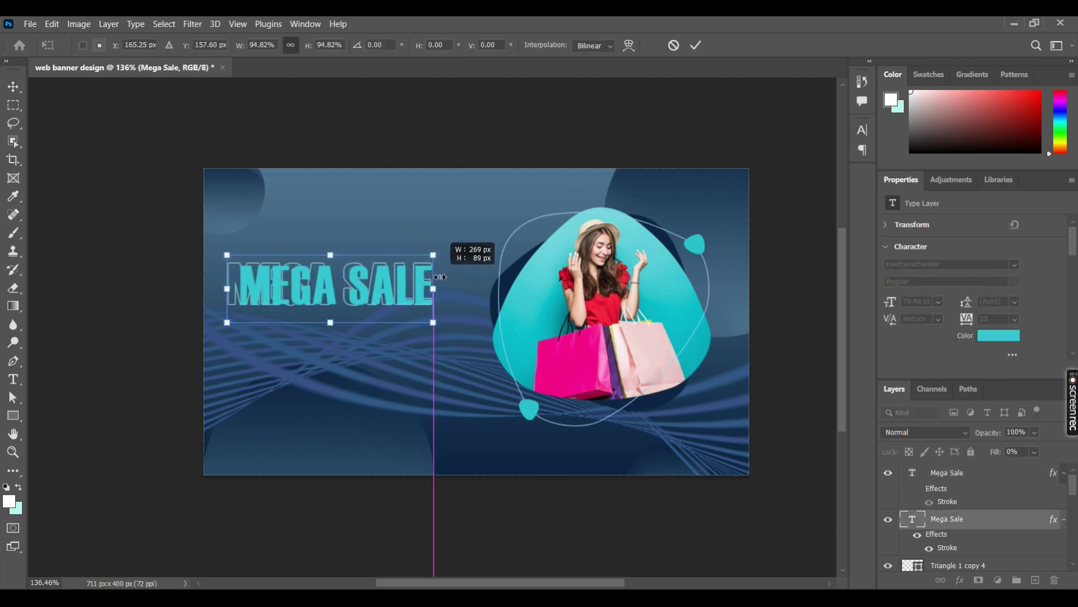
click(697, 45)
key(Right)
key(Right)
key(Right)
key(Right)
key(Right)
key(Right)
key(Down)
key(Down)
key(Down)
key(Down)
key(Down)
key(Down)
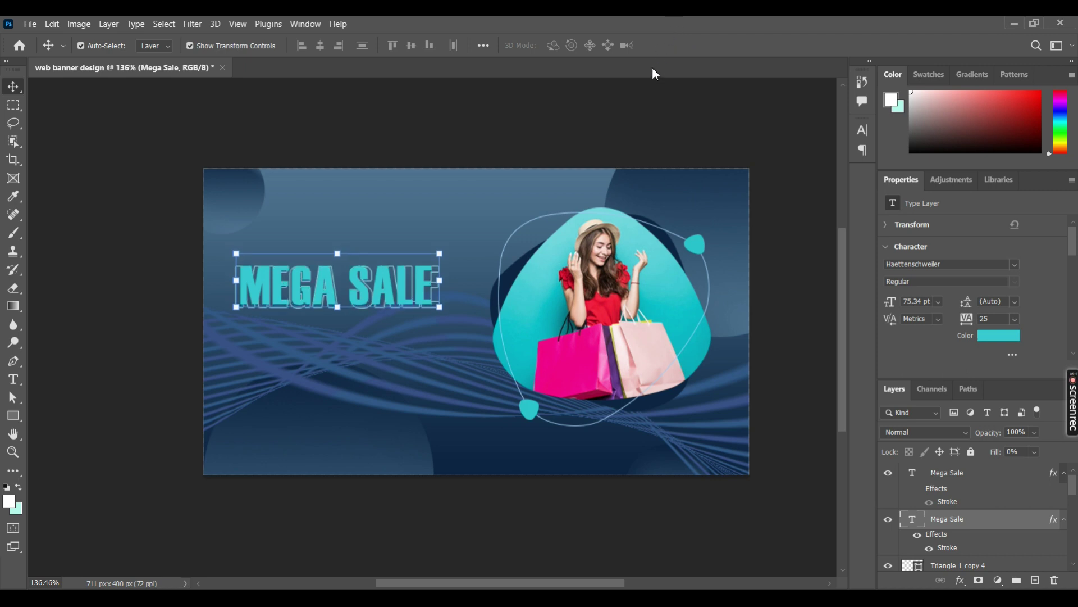
click(666, 124)
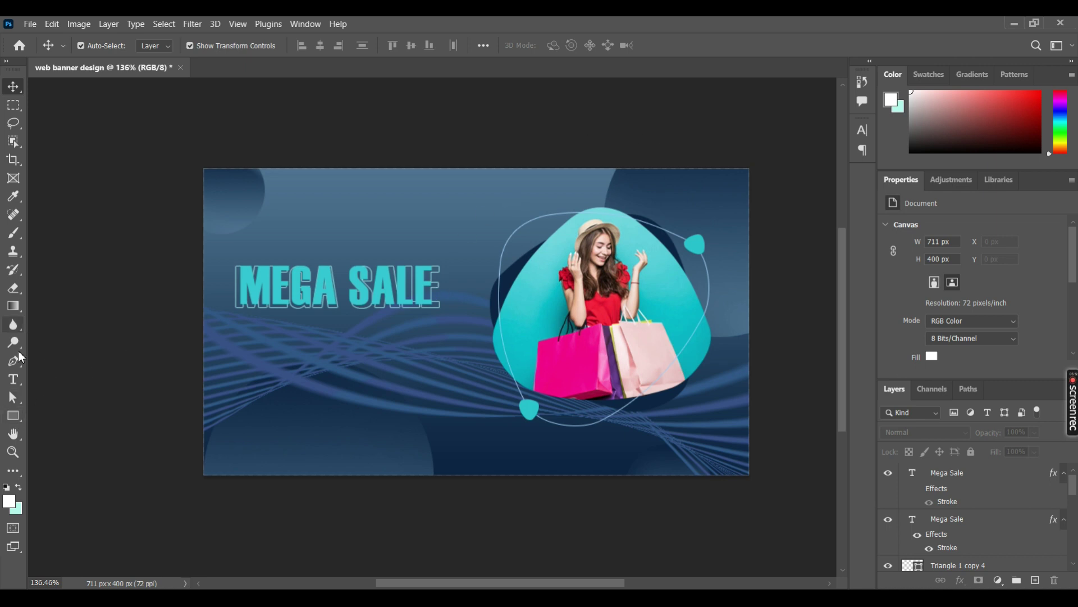
click(12, 381)
- Add GET DISCOUNT below MEGA SALE and enlarge it to about 32 pt
click(274, 337)
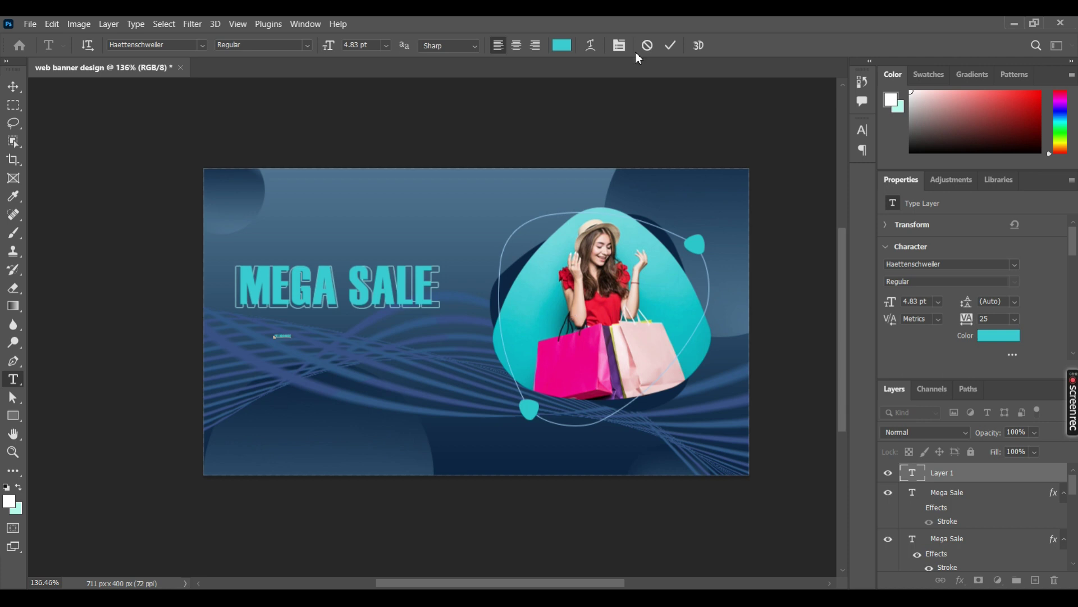
click(672, 45)
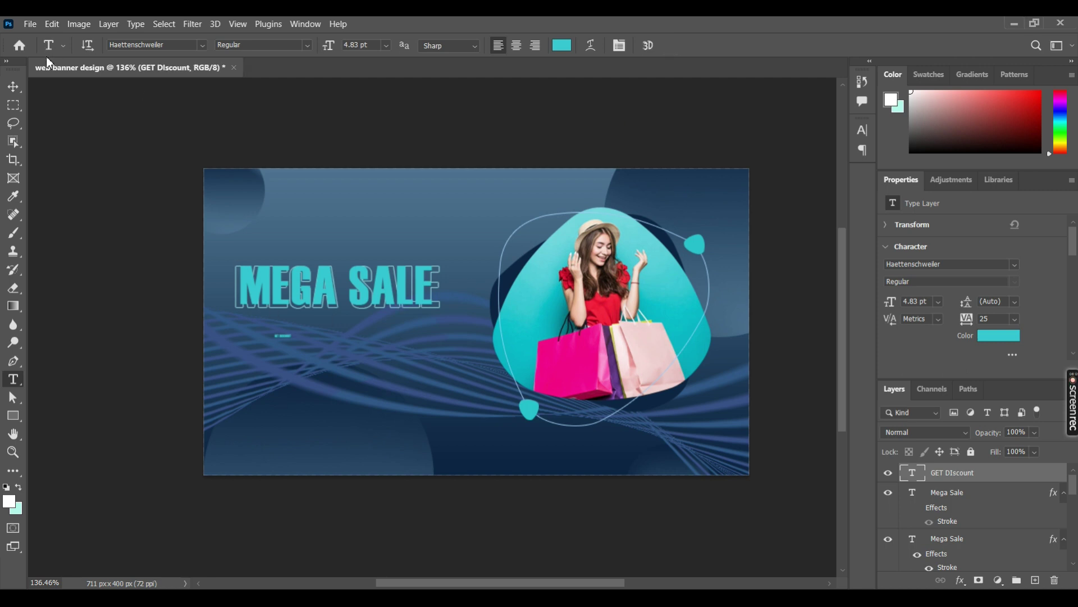
click(13, 88)
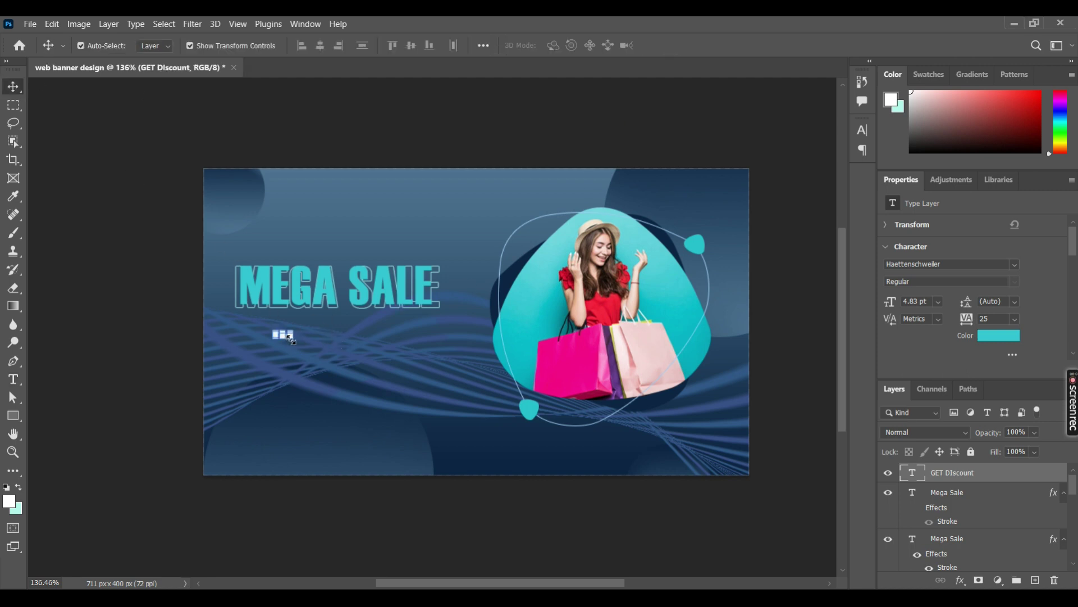
mouse_move(291, 338)
mouse_down()
mouse_move(362, 342)
mouse_move(282, 324)
mouse_move(348, 336)
mouse_move(319, 327)
mouse_up()
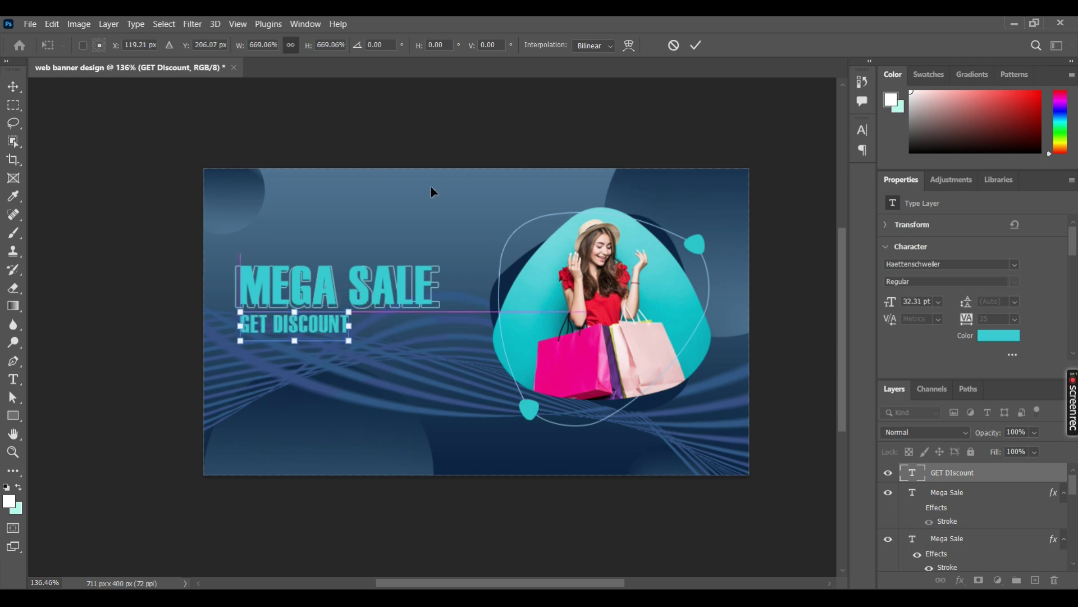
click(698, 45)
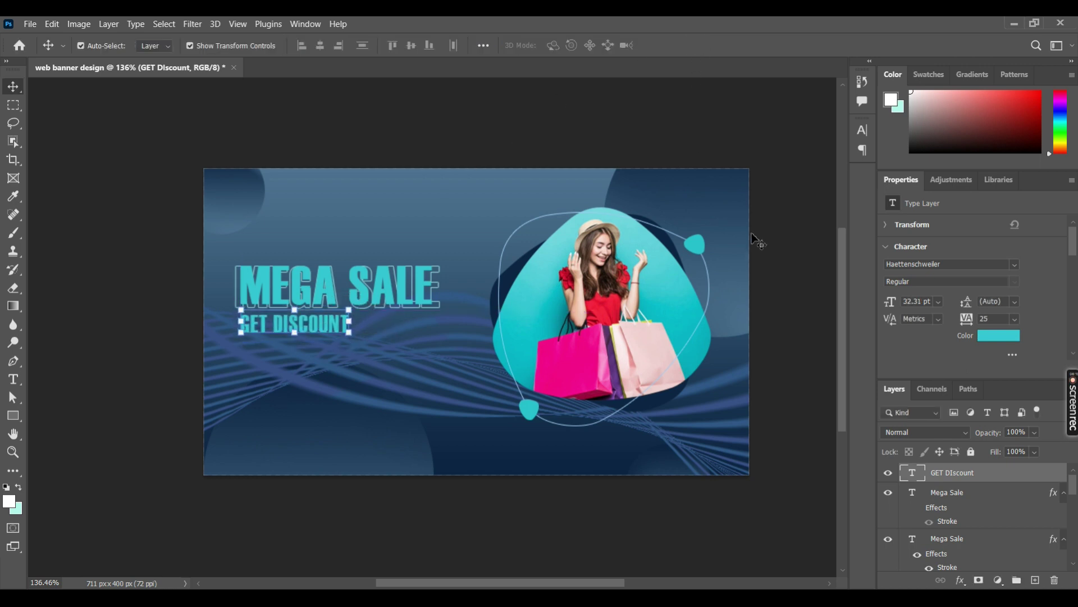
- Browse the font previews and set GET DISCOUNT in Devlin
click(1014, 264)
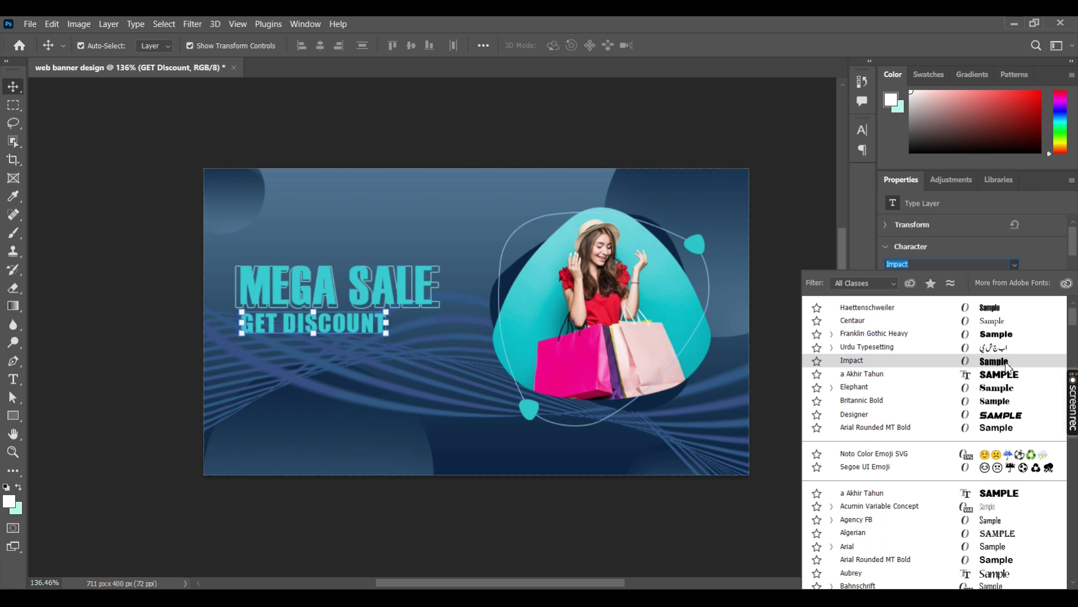
scroll(1009, 368, down, 1)
scroll(1008, 370, down, 1)
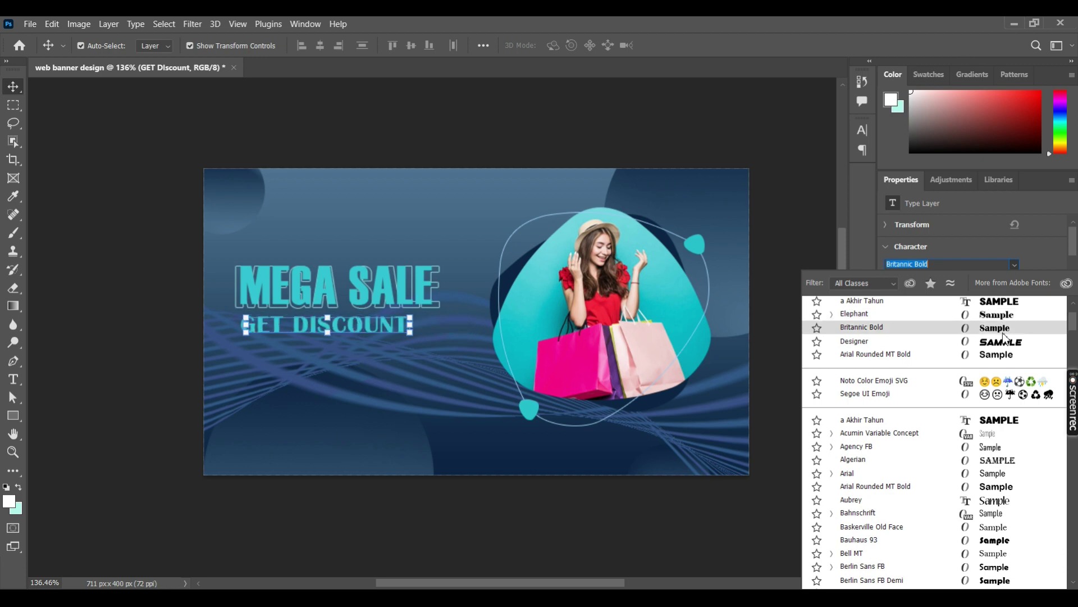
scroll(1003, 337, down, 1)
scroll(1003, 337, down, 1)
scroll(1002, 337, down, 1)
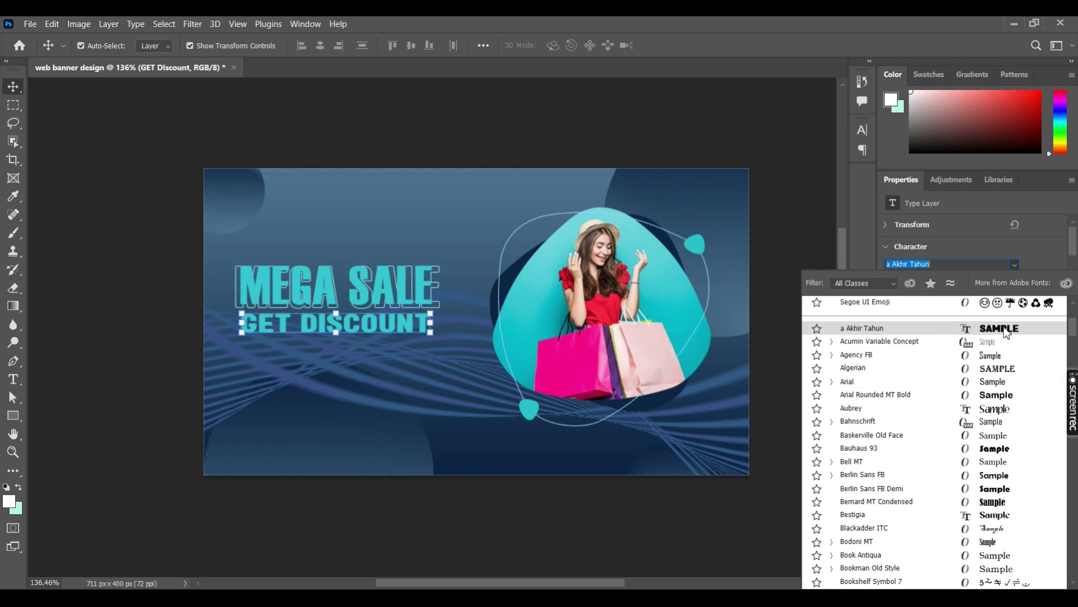
scroll(1006, 332, down, 1)
scroll(1005, 332, down, 2)
scroll(1005, 333, down, 1)
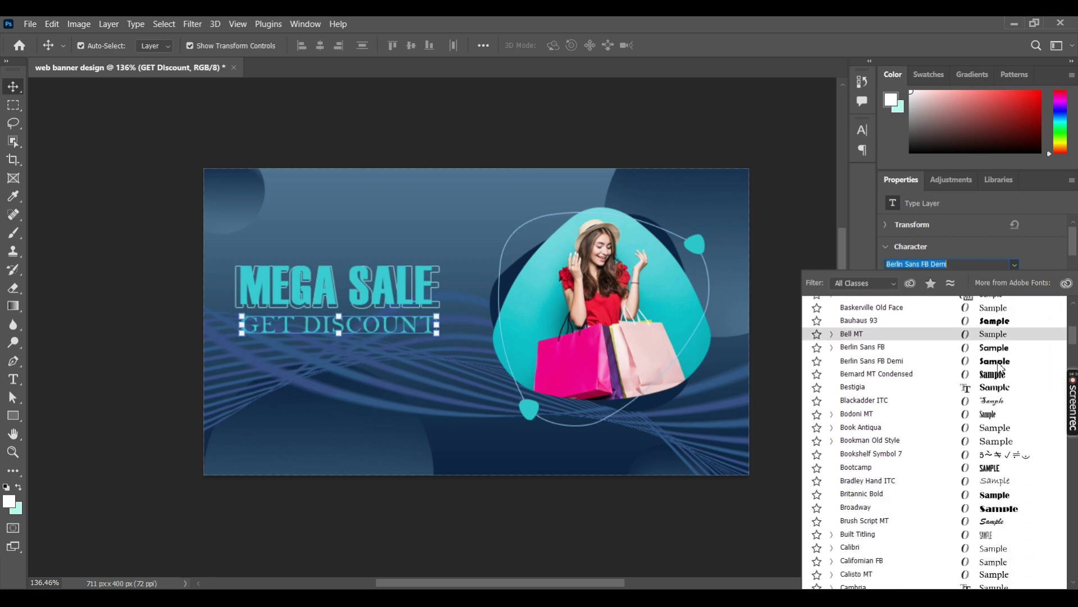
scroll(1000, 366, down, 1)
scroll(1000, 368, down, 3)
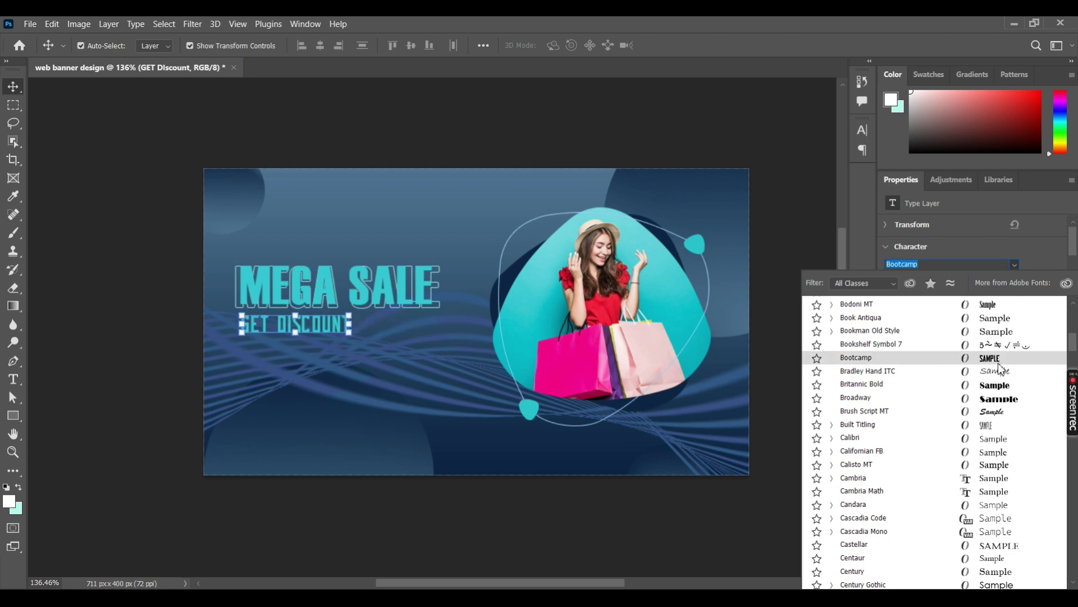
scroll(999, 371, down, 1)
scroll(997, 362, down, 1)
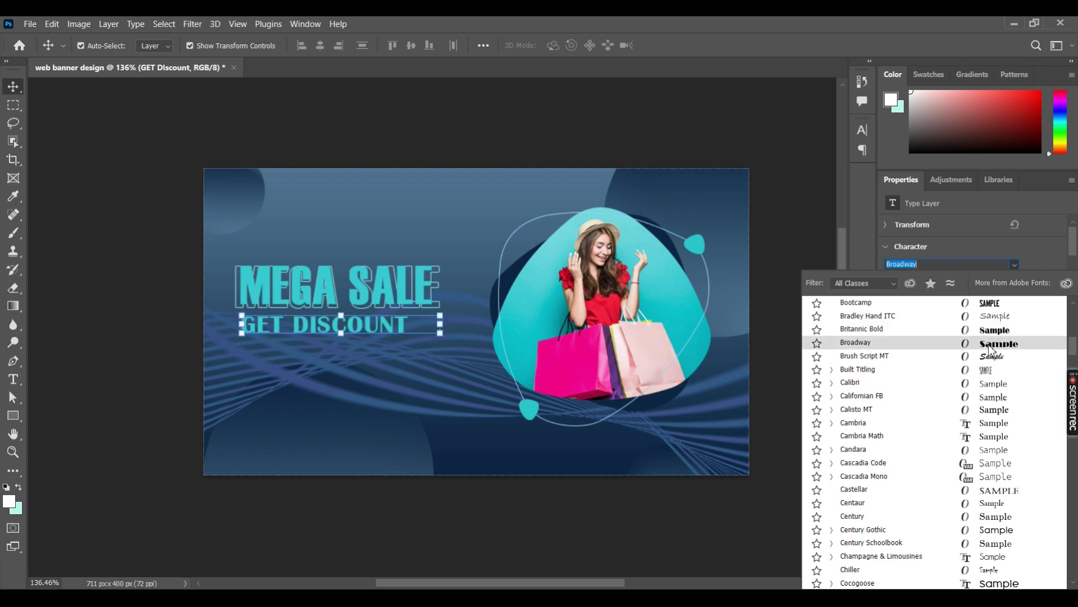
scroll(989, 352, down, 1)
scroll(987, 351, down, 1)
scroll(988, 354, down, 2)
scroll(994, 393, down, 3)
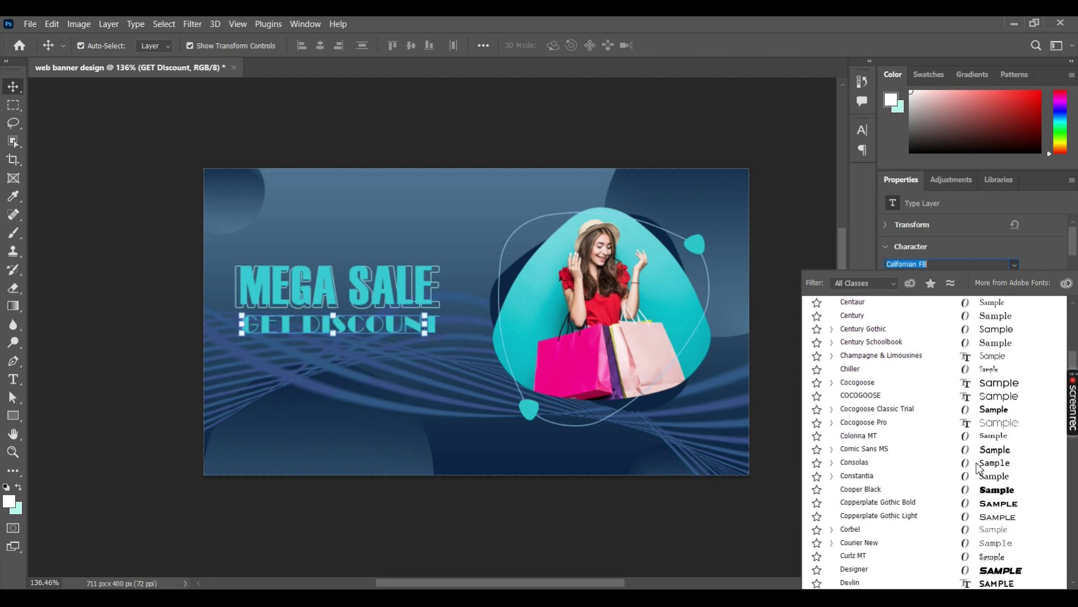
scroll(1005, 428, down, 2)
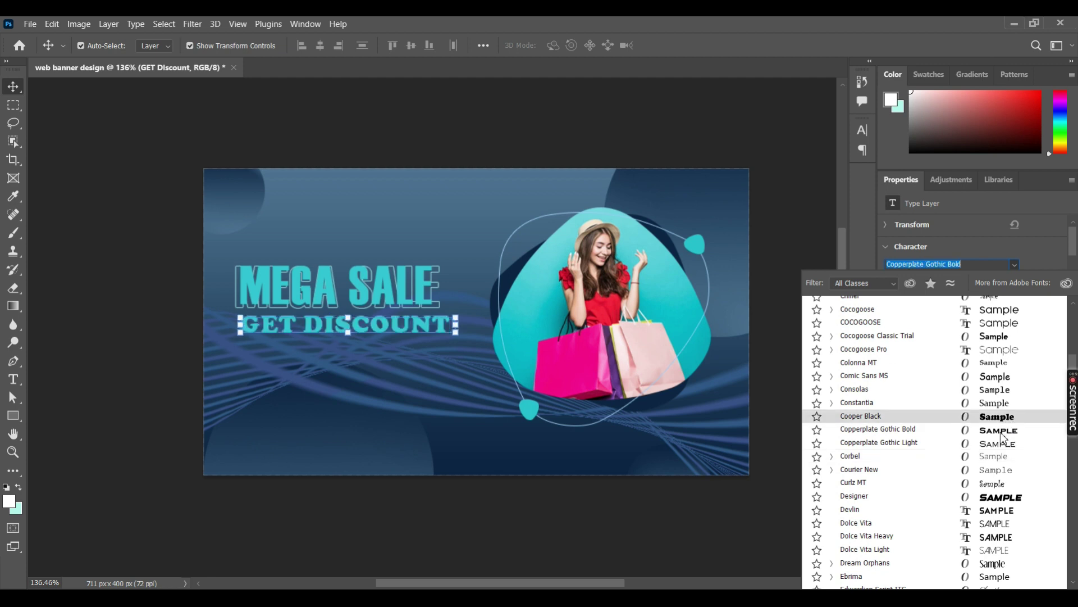
scroll(1001, 435, down, 3)
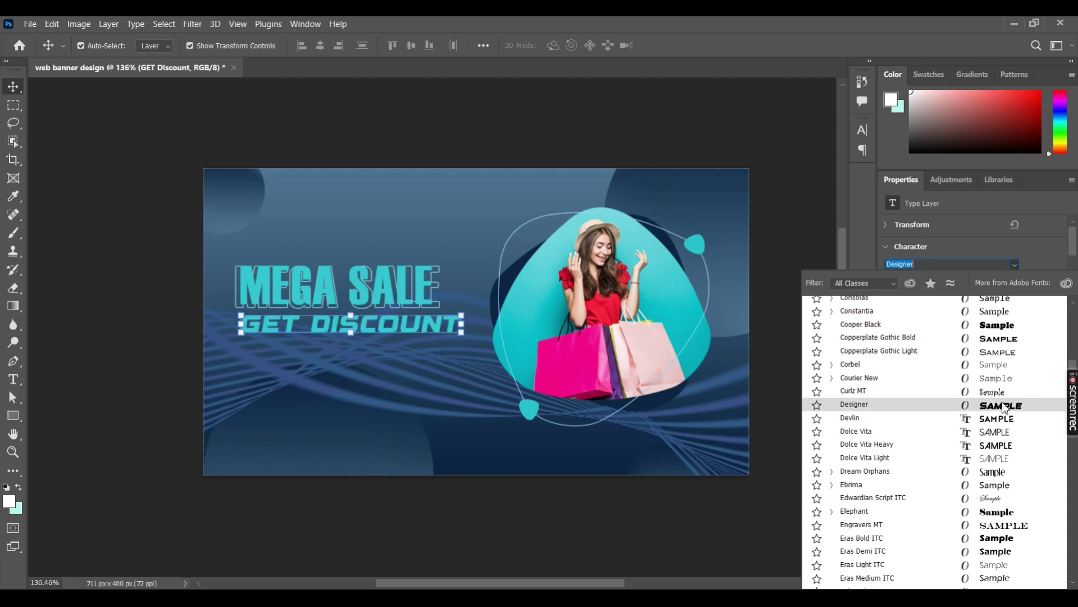
scroll(1005, 406, down, 2)
scroll(1005, 408, down, 3)
scroll(997, 418, down, 2)
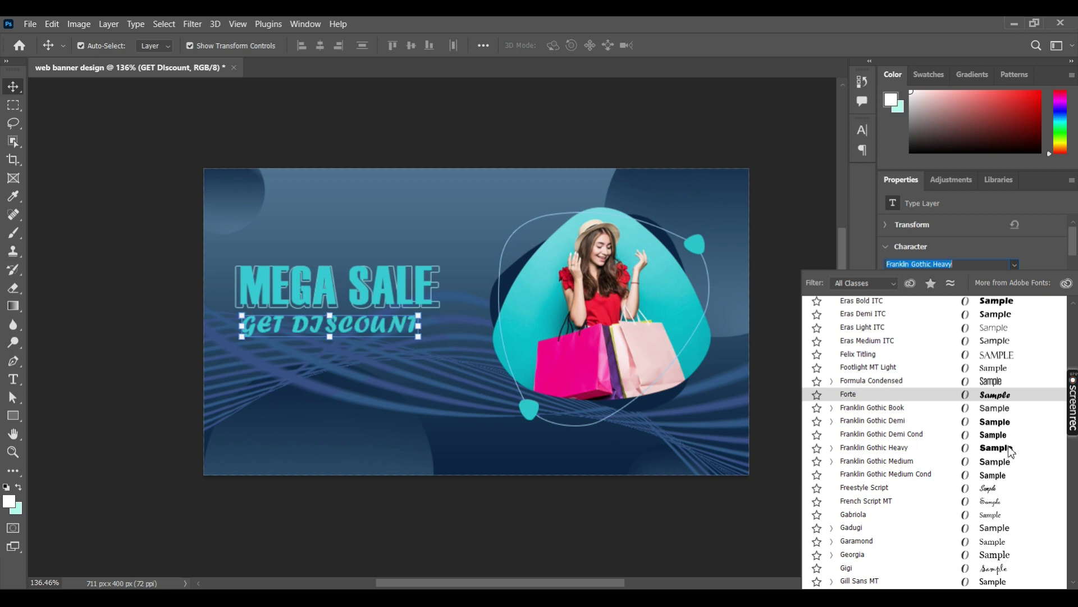
scroll(1005, 439, up, 2)
scroll(1000, 430, up, 2)
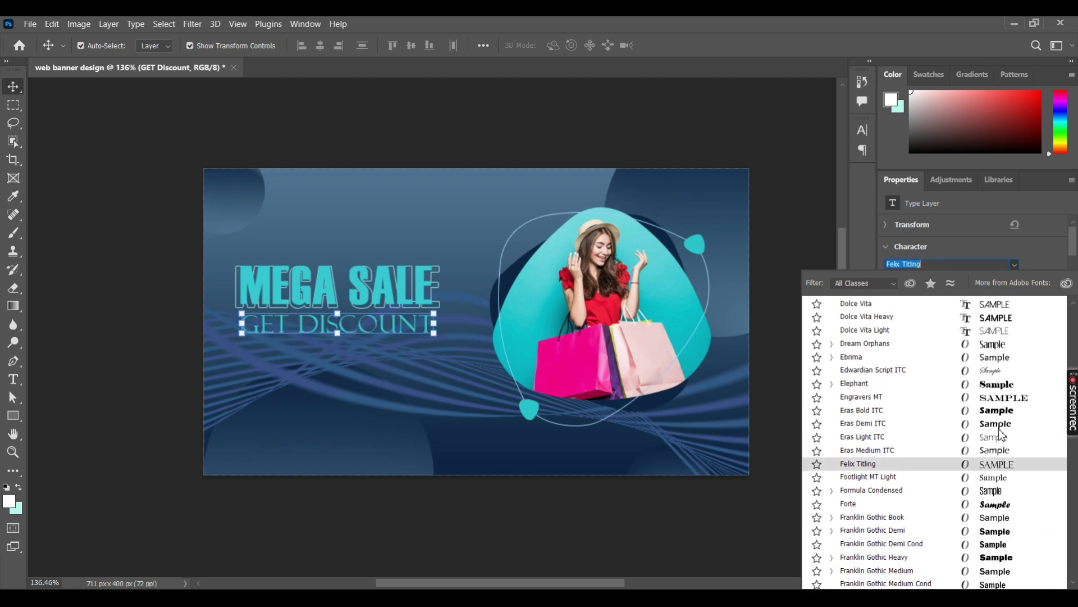
scroll(995, 422, up, 1)
key(Up)
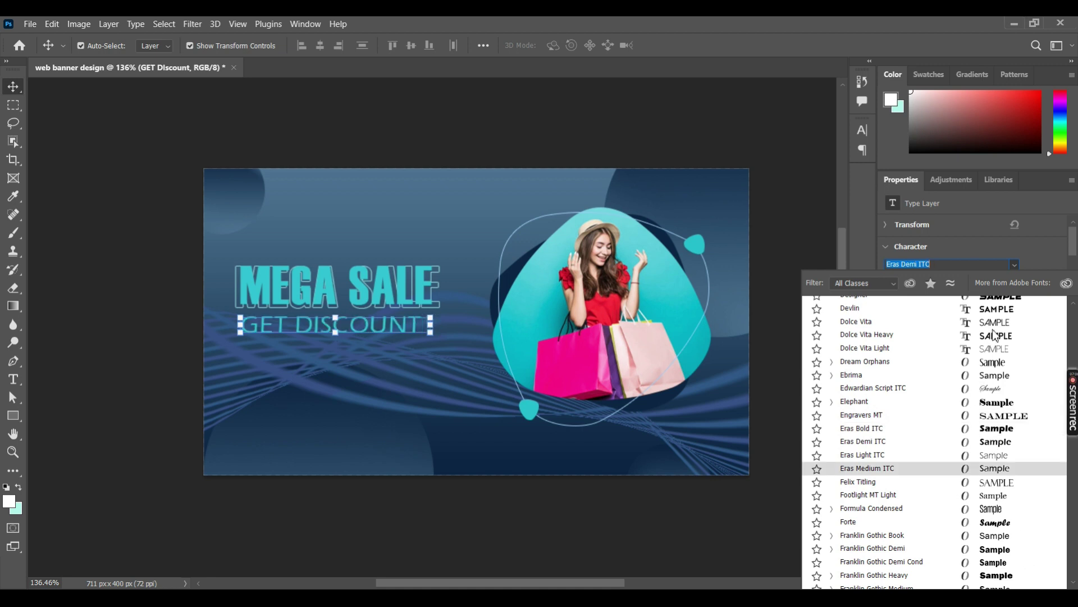
scroll(996, 344, up, 2)
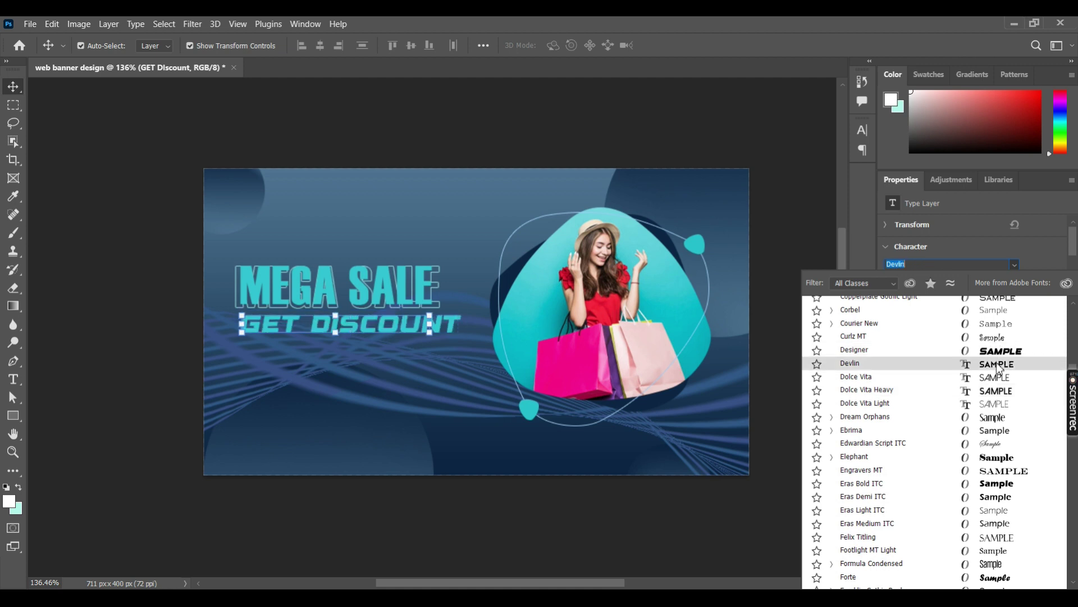
click(996, 363)
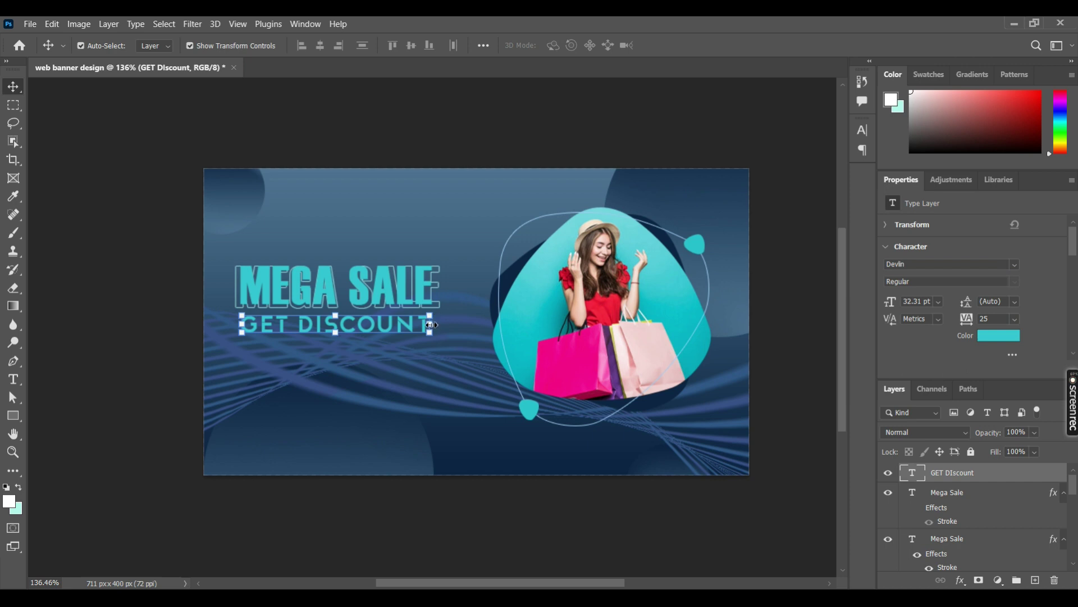
- Reposition GET DISCOUNT with Free Transform
drag(431, 324, 432, 327)
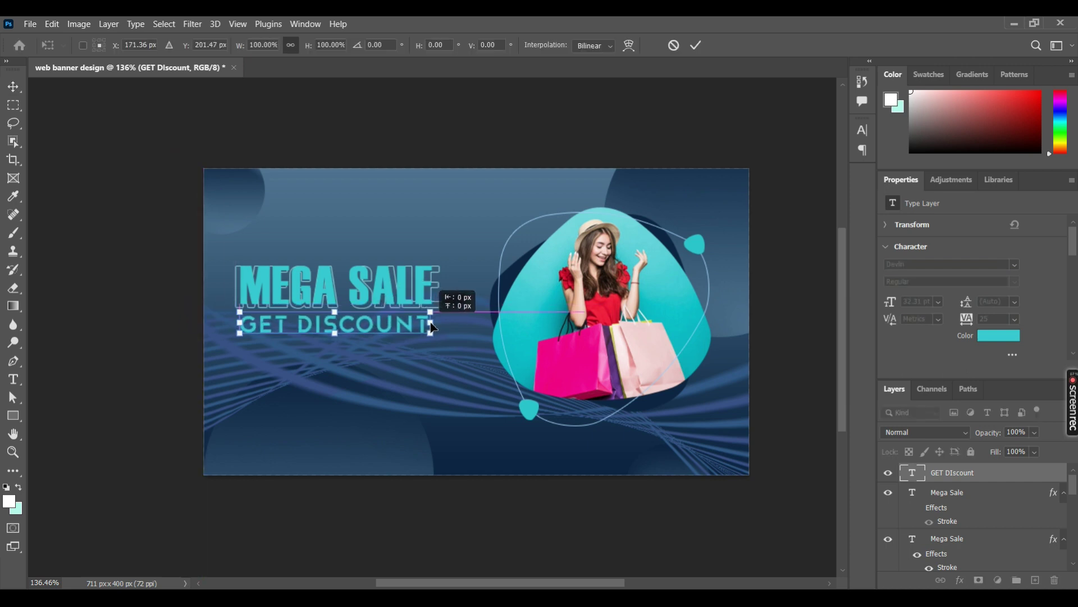
drag(433, 326, 341, 322)
click(696, 44)
- Make GET DISCOUNT white (ffffff) and raise it a few pixels
click(984, 334)
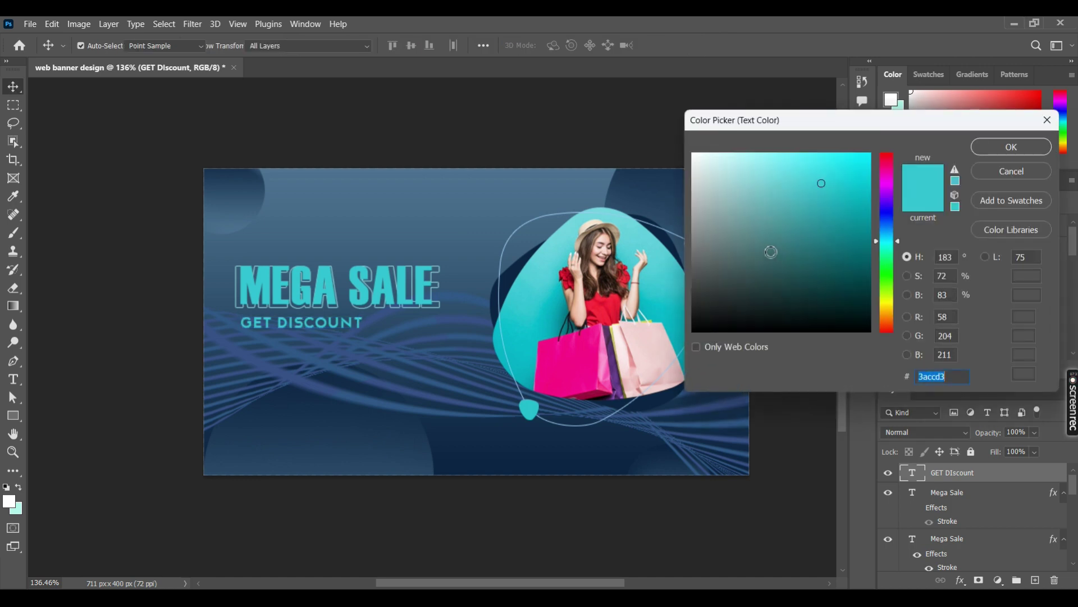
text(ffffff)
click(1011, 147)
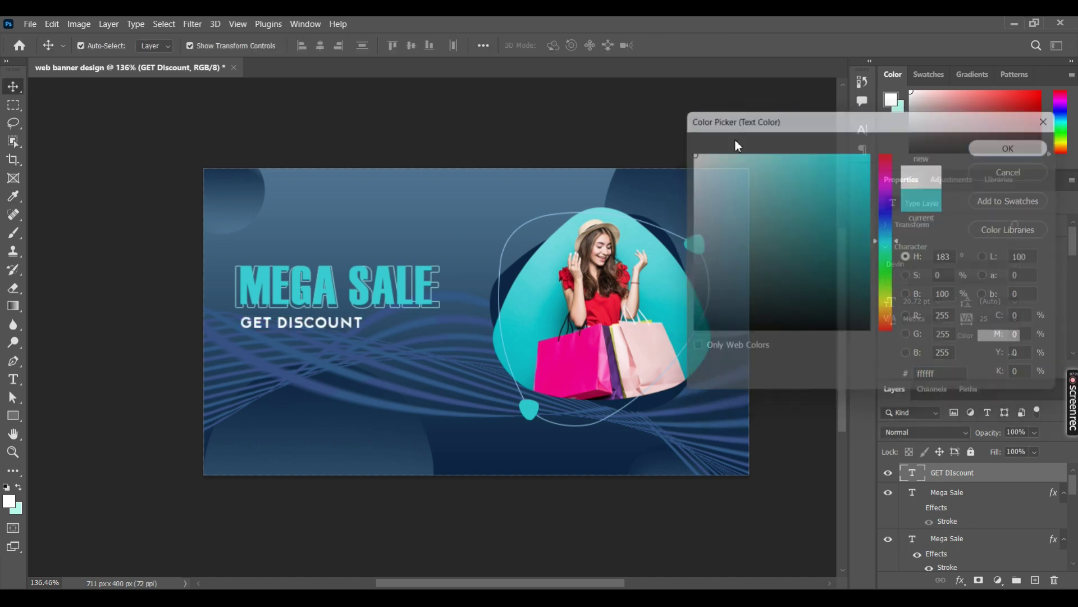
drag(330, 323, 331, 320)
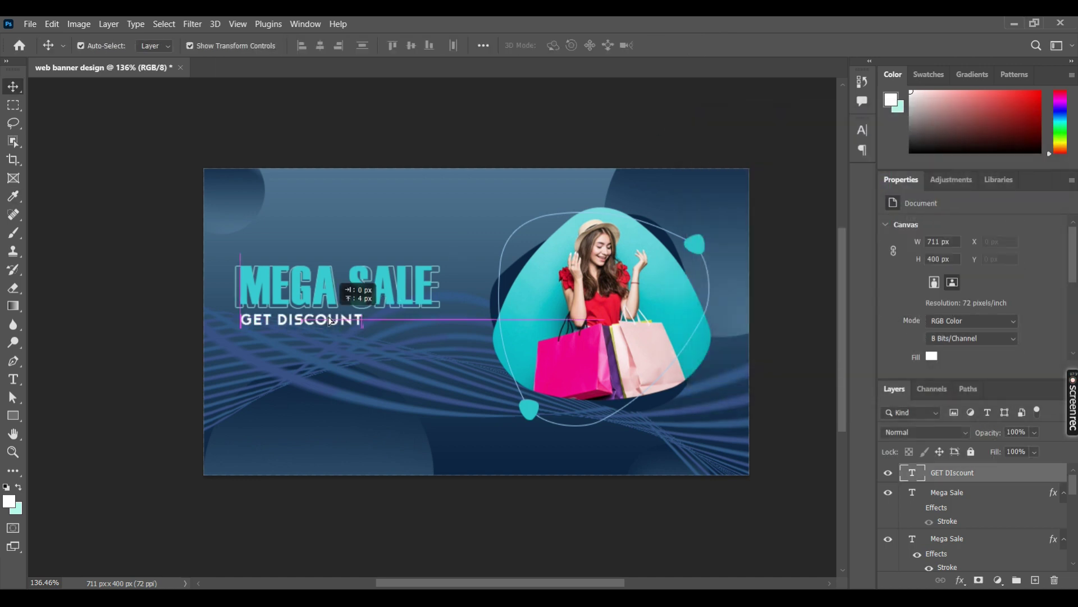
click(478, 149)
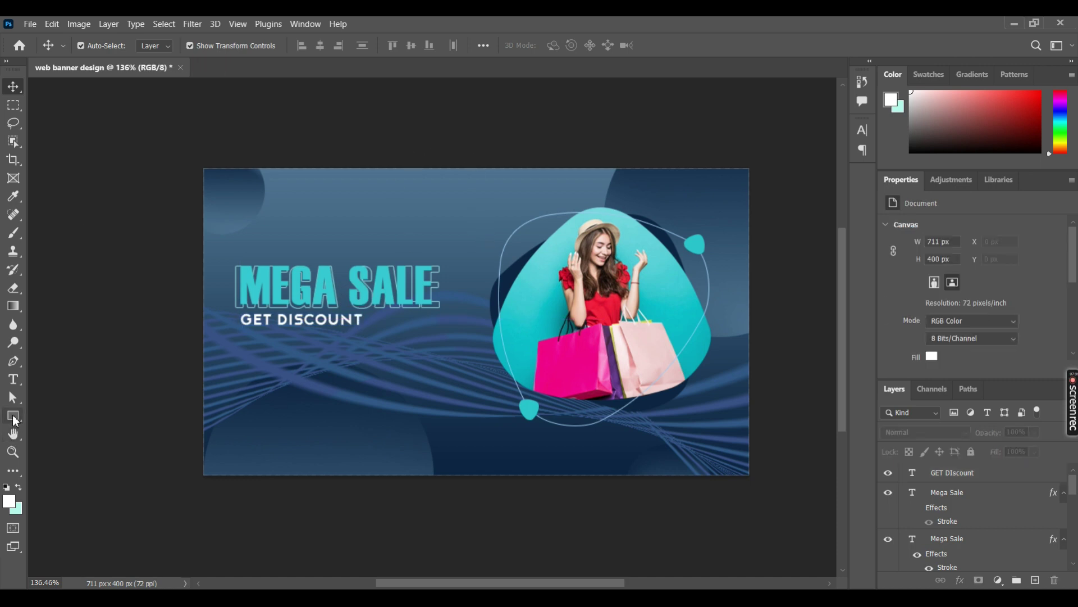
drag(14, 418, 83, 429)
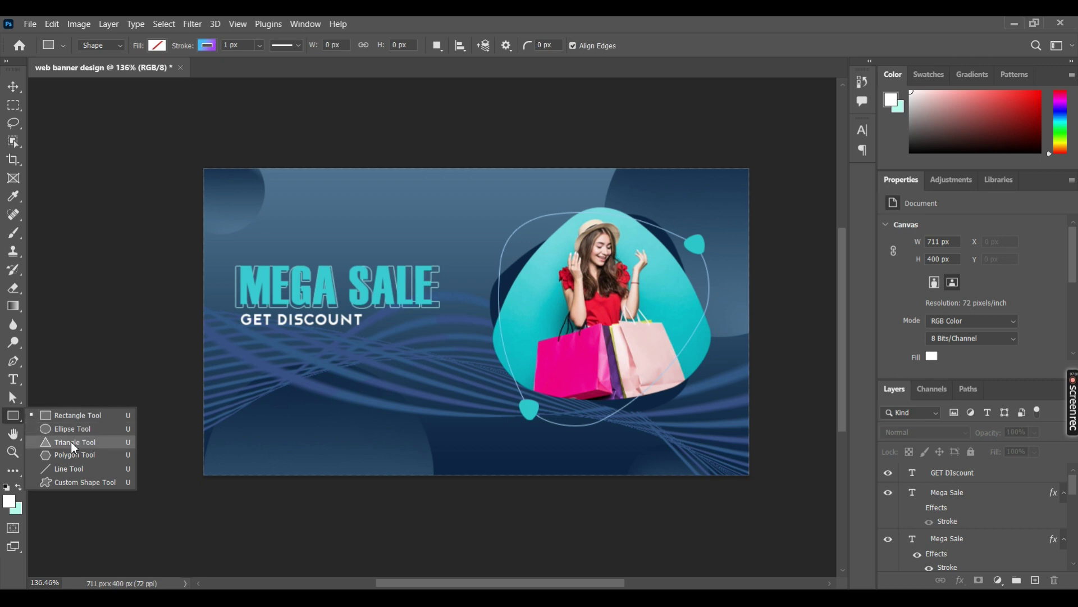
- Extend the subtitle to GET DISCOUNT ON, with SHOPPING on a second line
click(14, 86)
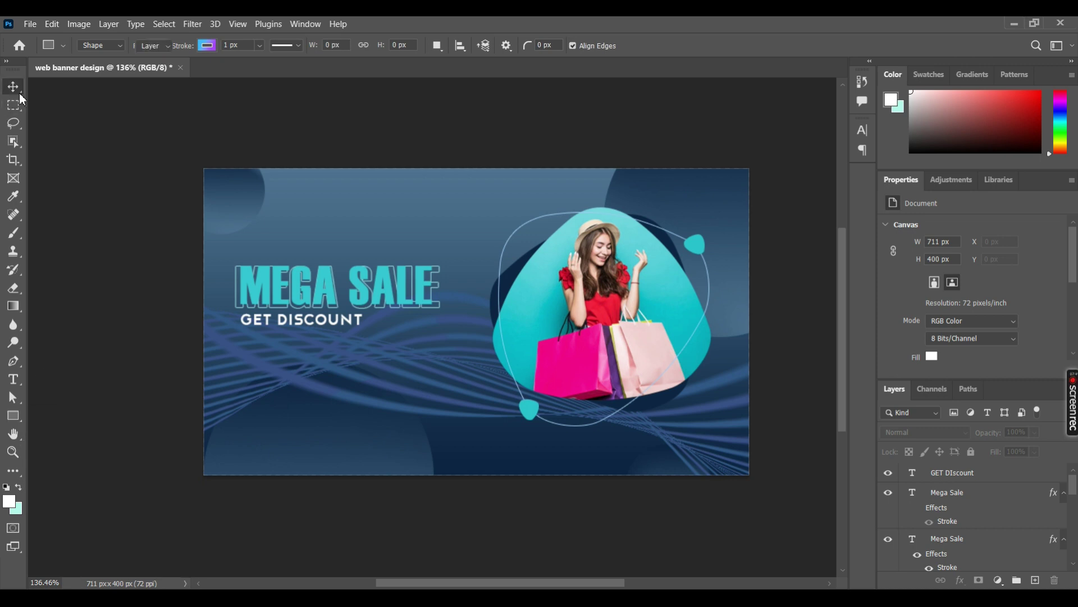
click(505, 290)
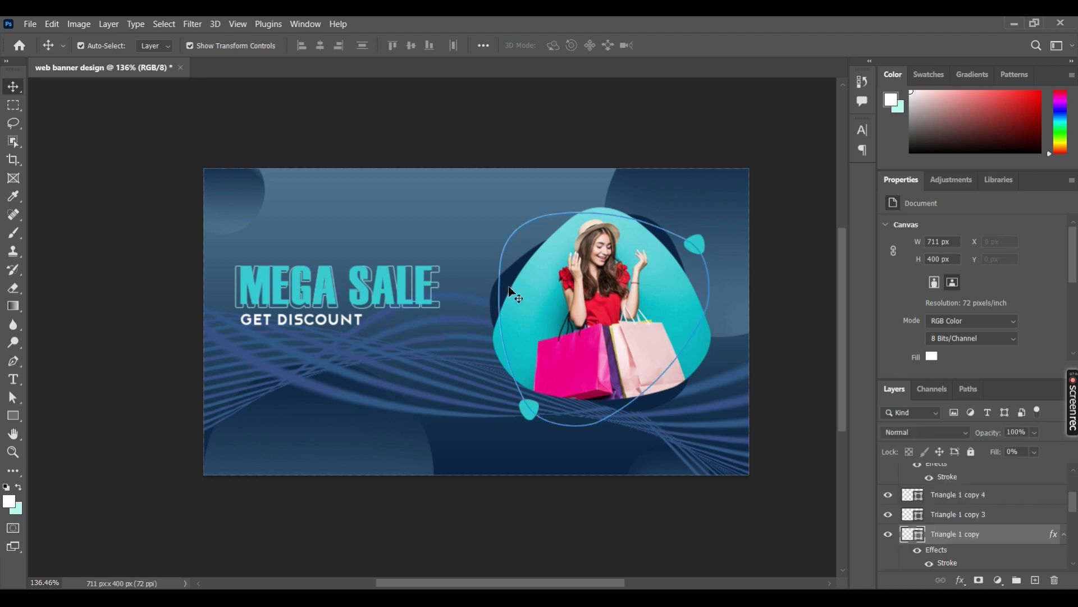
click(356, 324)
double_click(351, 321)
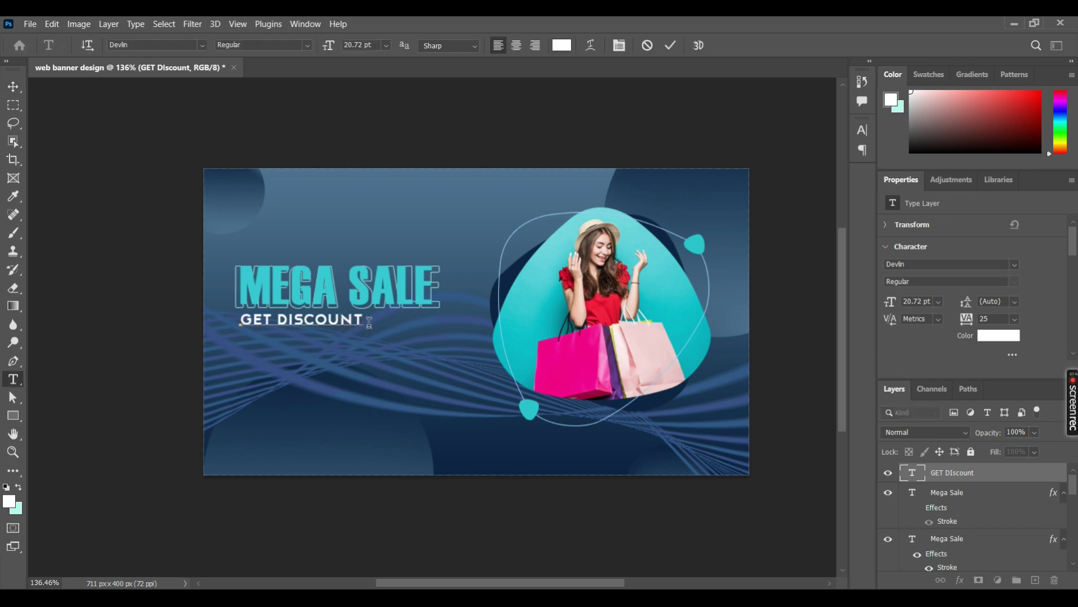
text(ON SHOPPING)
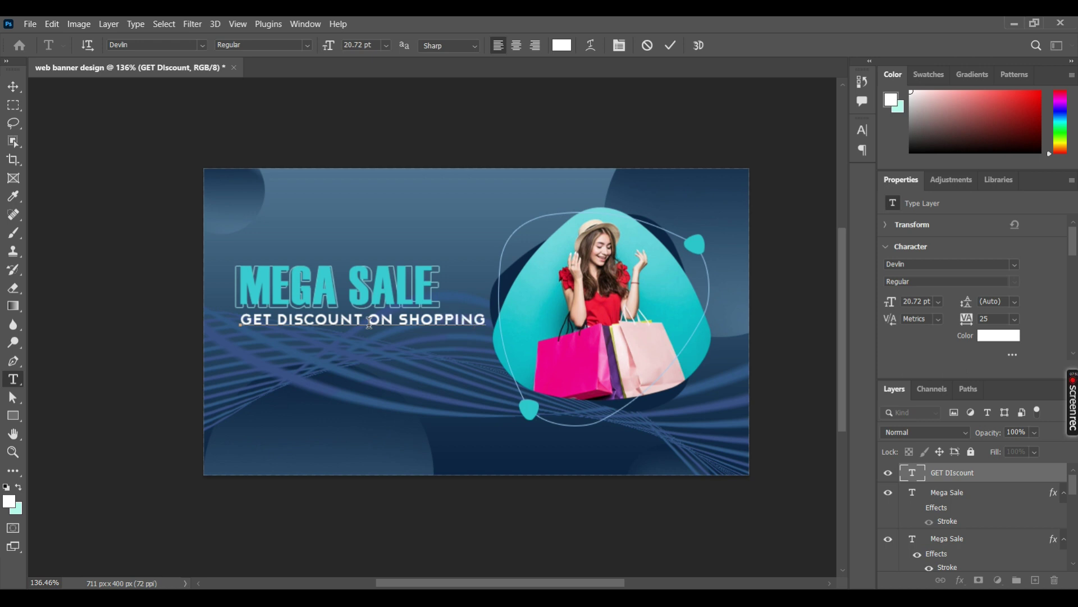
click(401, 319)
key(Return)
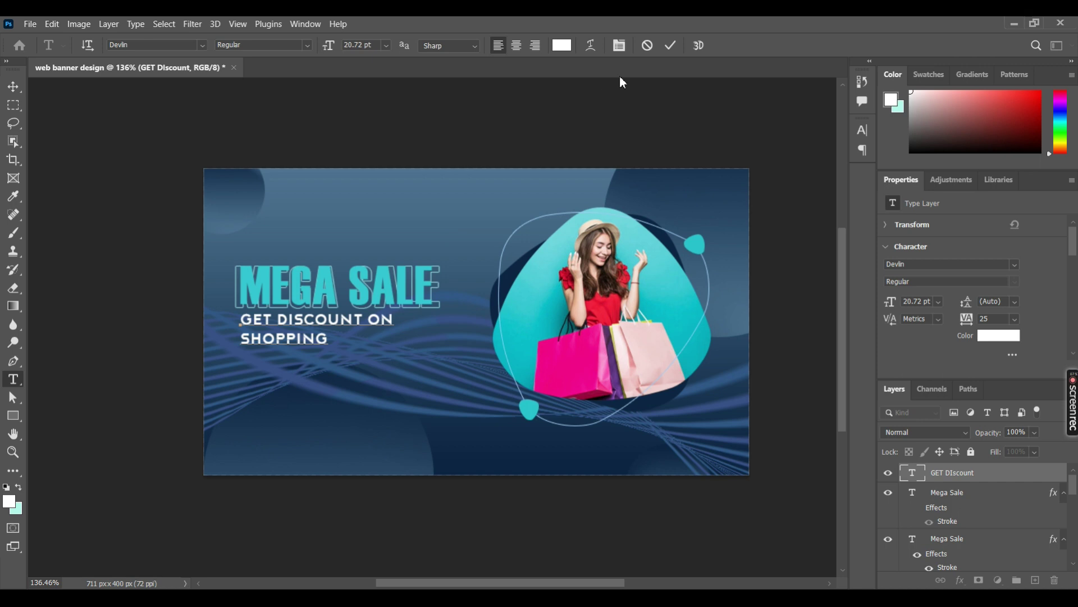
click(669, 46)
key(v)
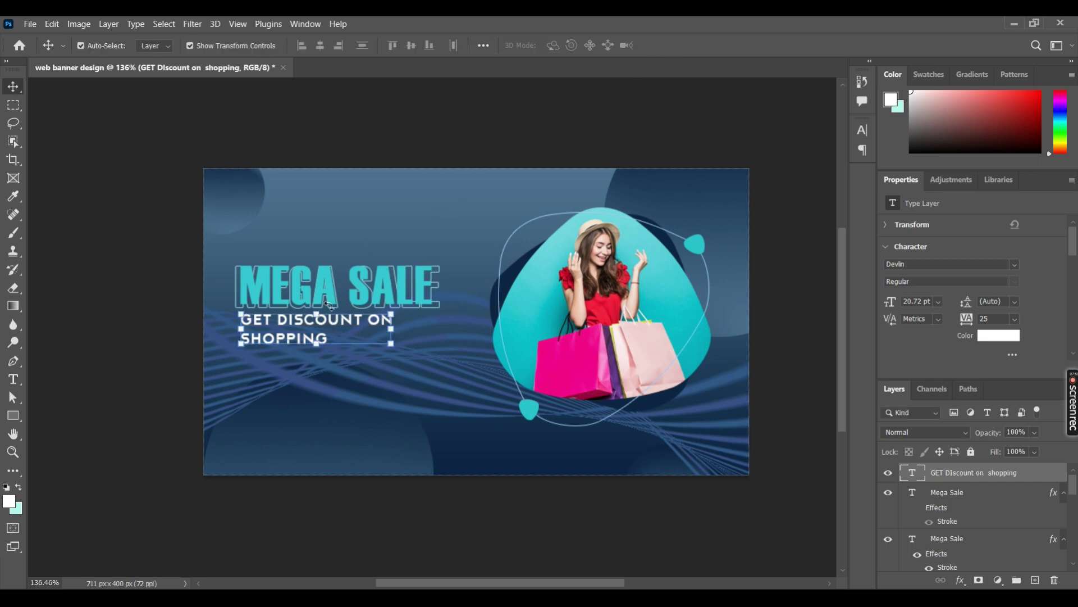
- Shrink the subtitle to about 87% (17.52 pt) and lower it slightly
click(319, 321)
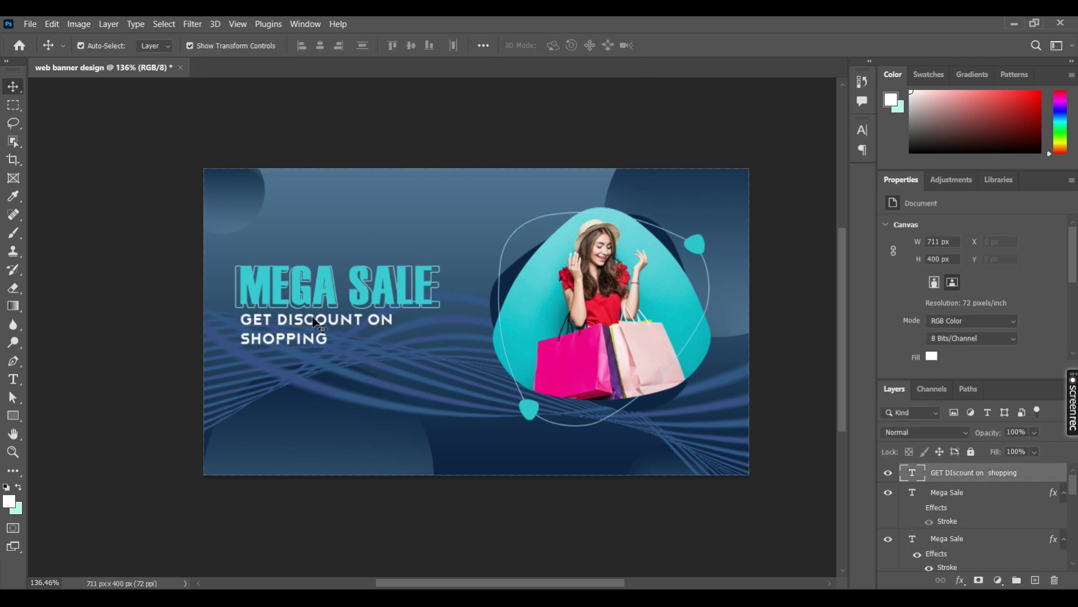
drag(390, 344, 374, 337)
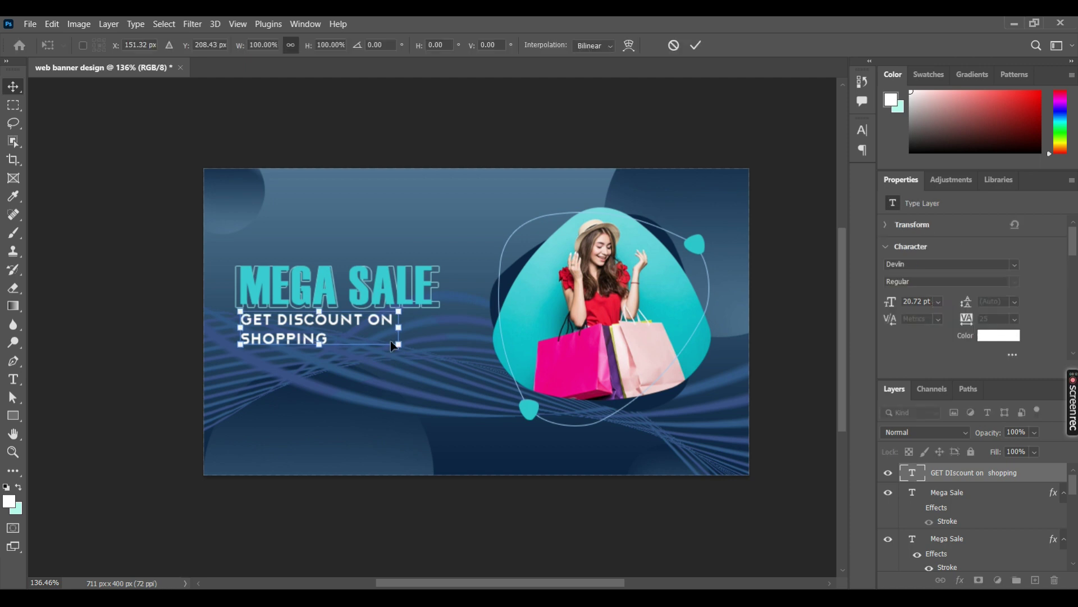
drag(328, 321, 329, 322)
click(695, 44)
click(474, 186)
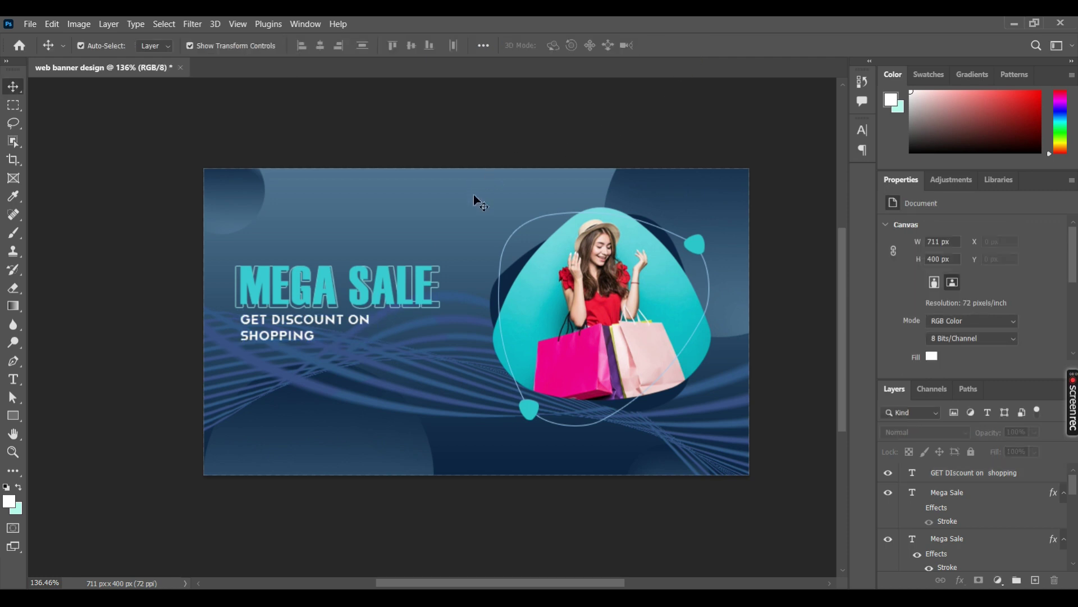
- Select the Triangle 1 copy 2 blob layer and duplicate it
click(508, 289)
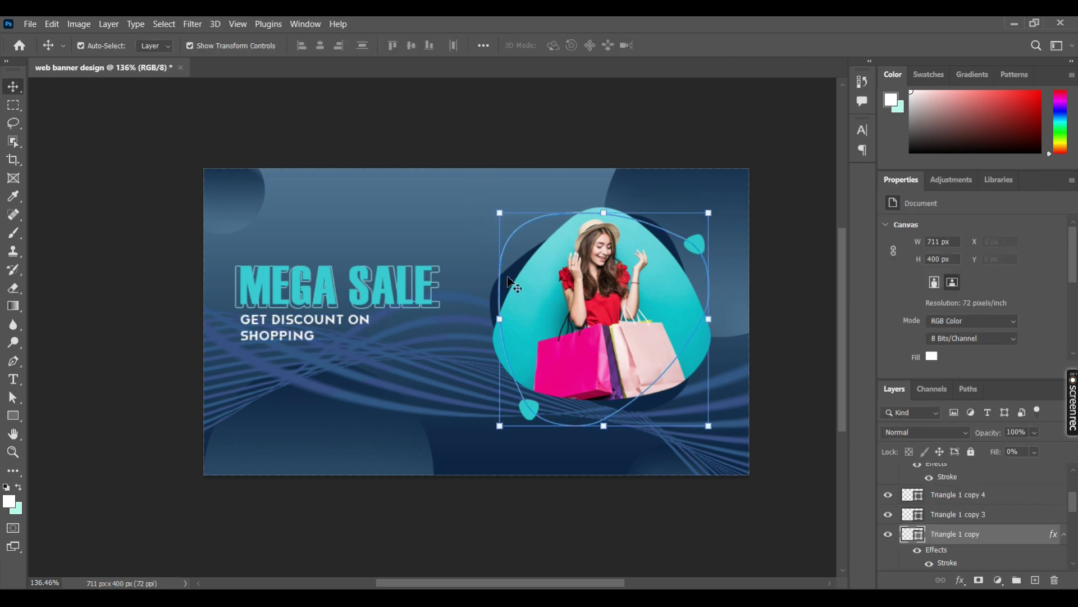
scroll(941, 542, down, 1)
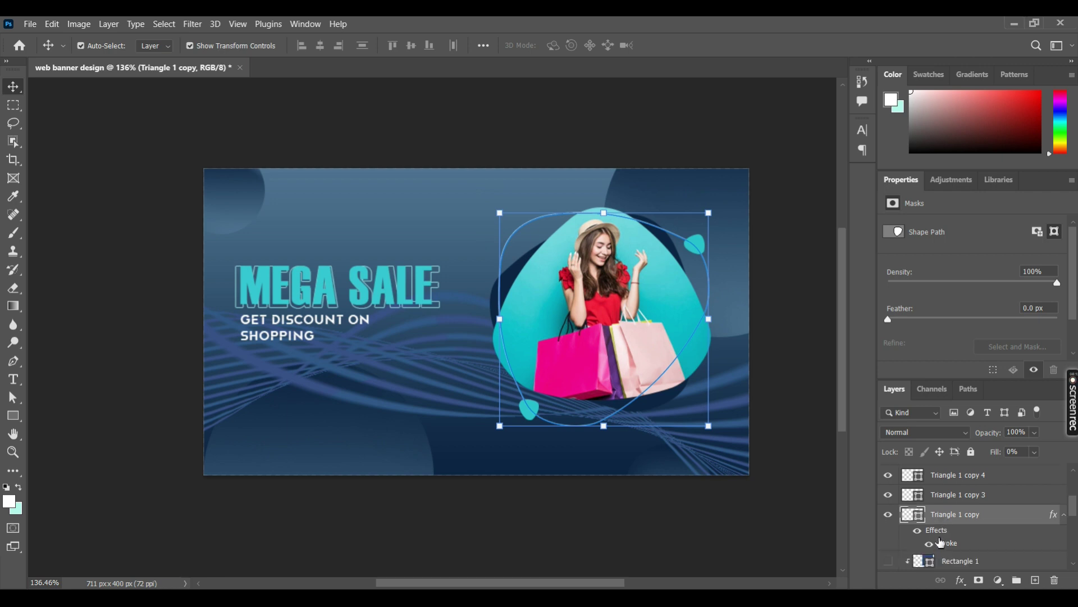
scroll(939, 539, down, 1)
scroll(939, 537, down, 3)
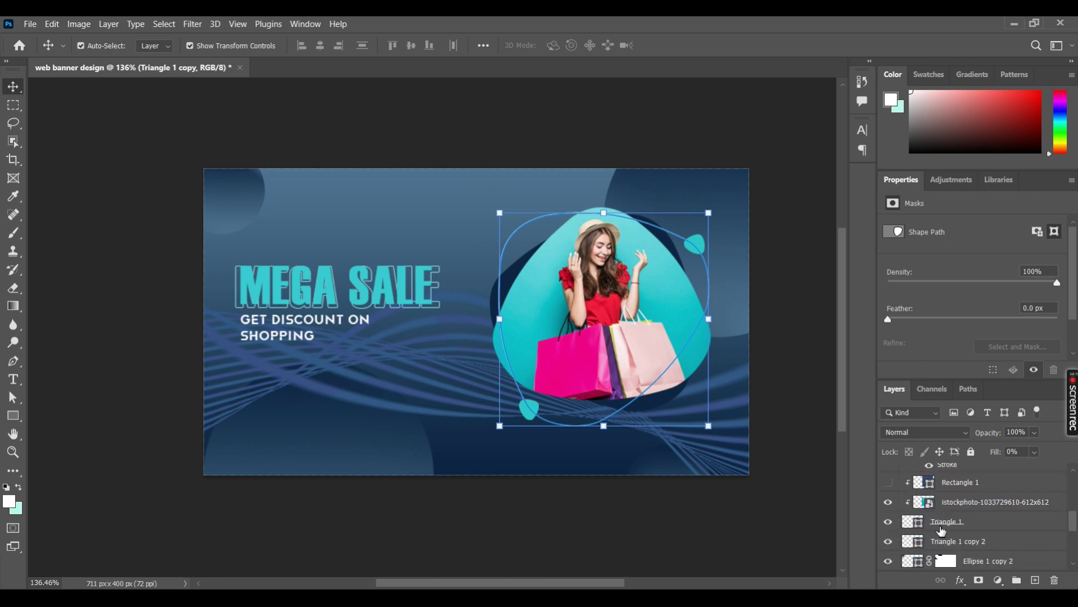
click(910, 524)
click(908, 546)
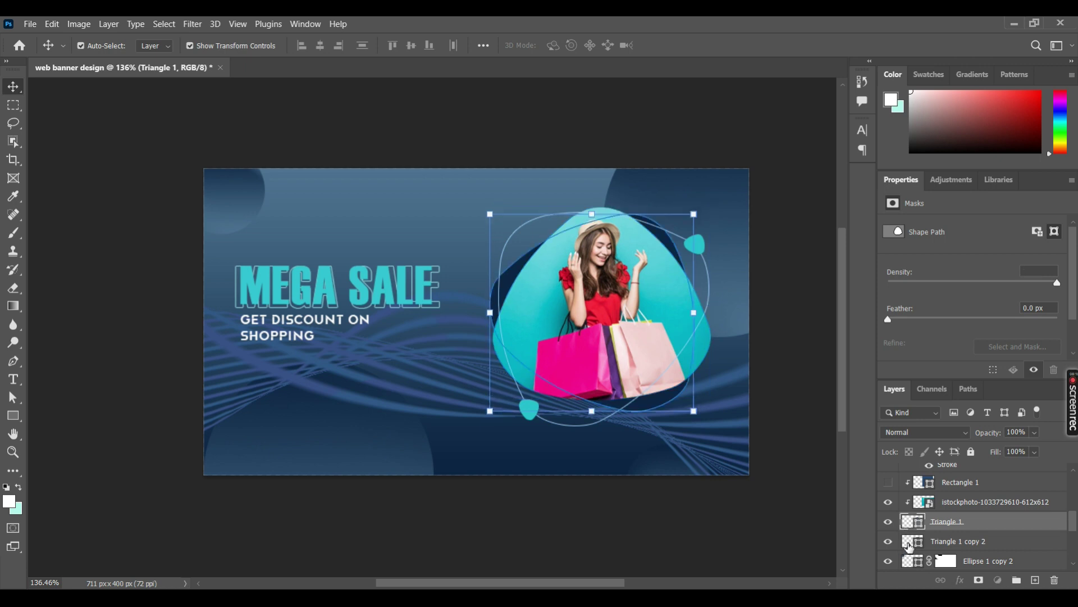
key(ctrl+g)
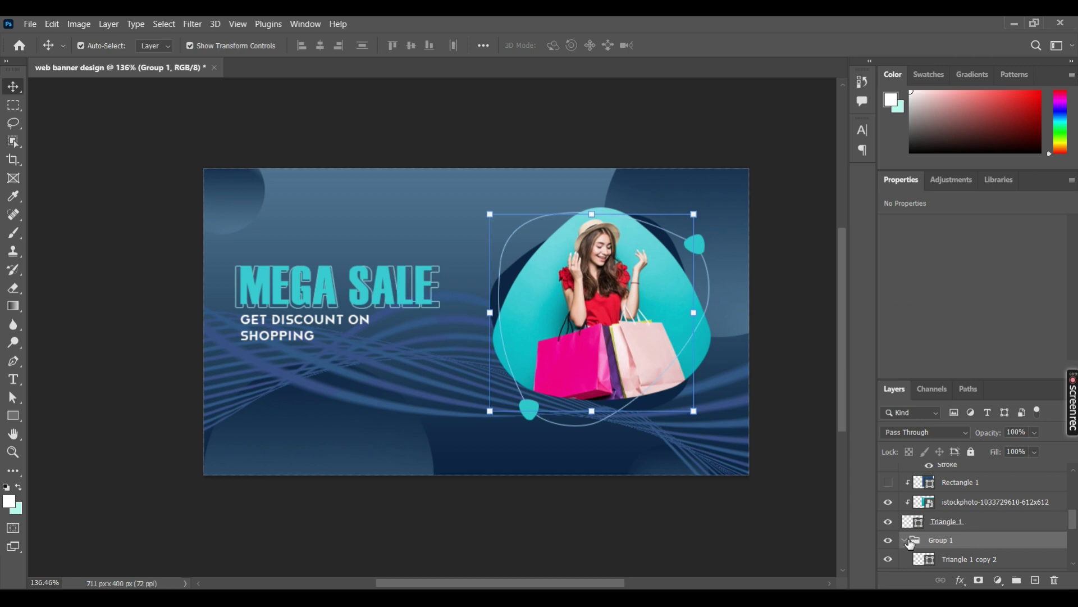
key(ctrl+shift+g)
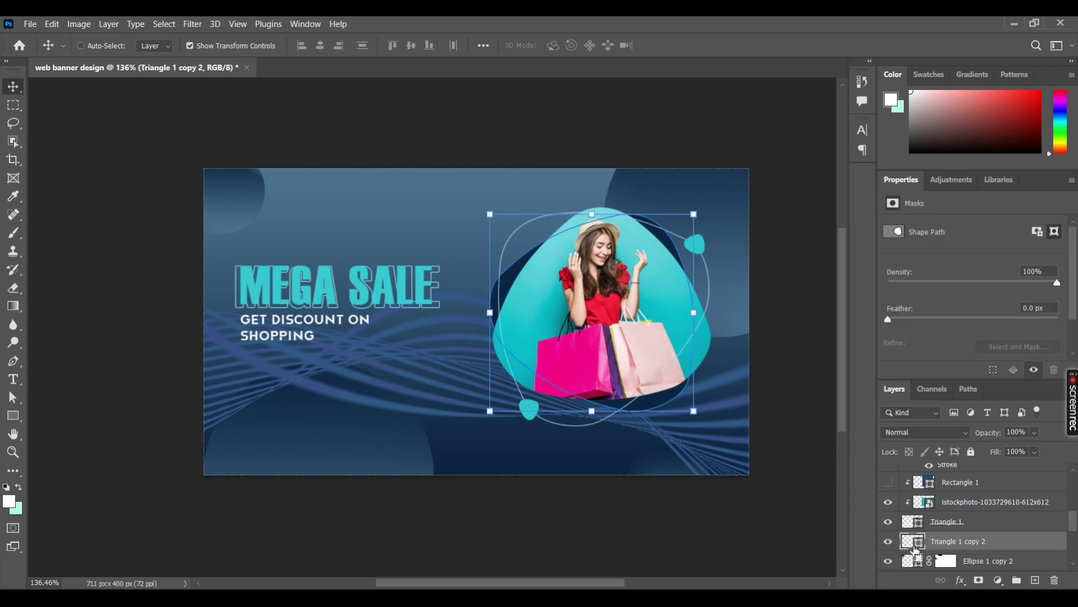
key(ctrl)
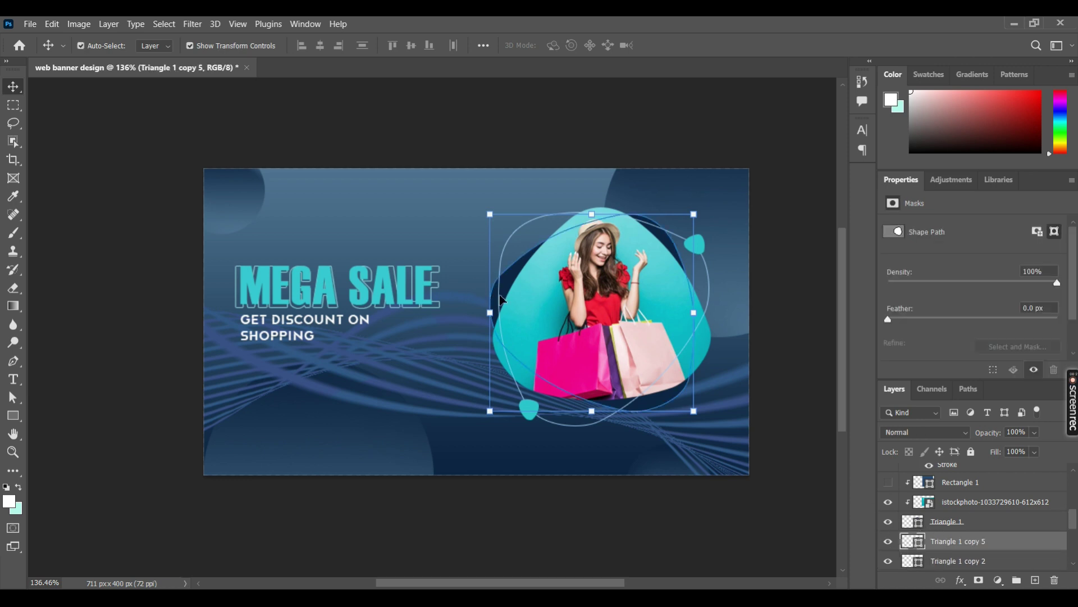
drag(511, 289, 345, 351)
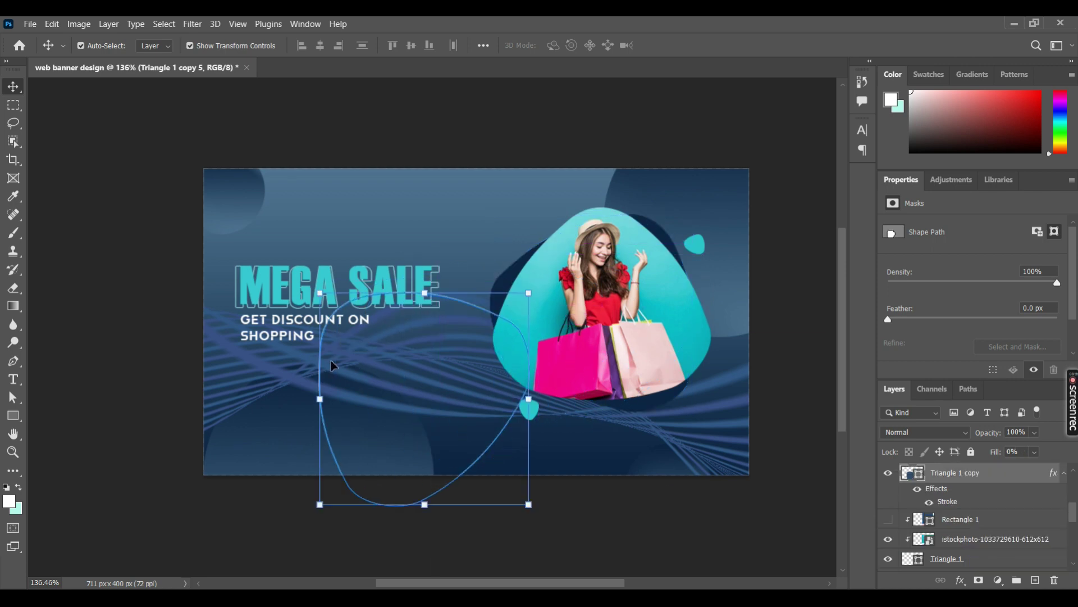
key(ctrl+z)
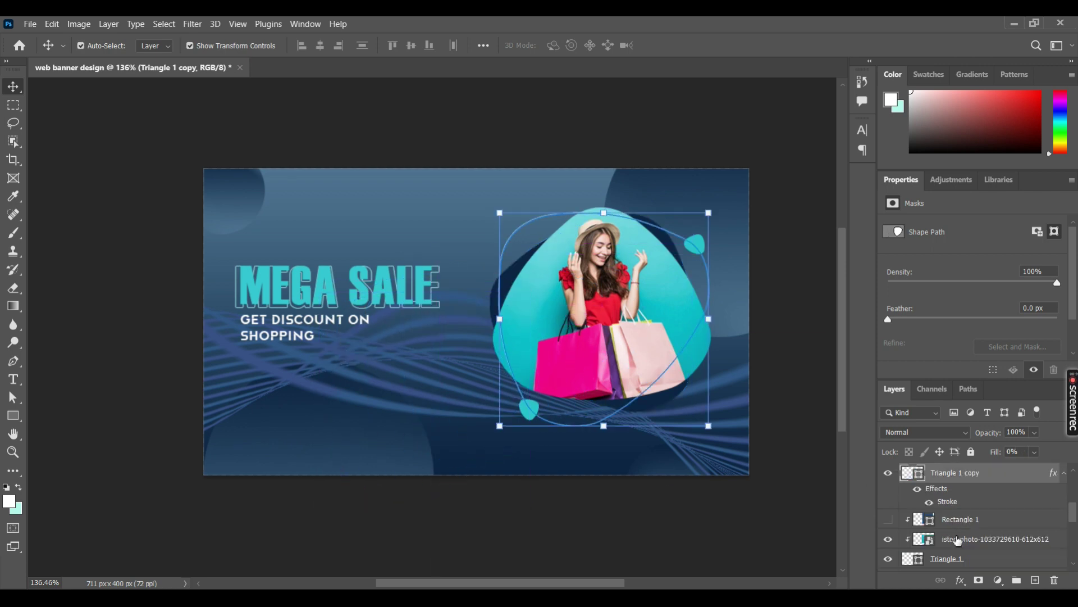
- Move the dark blob copy below the subtitle and scale it to about 31%
scroll(969, 545, down, 2)
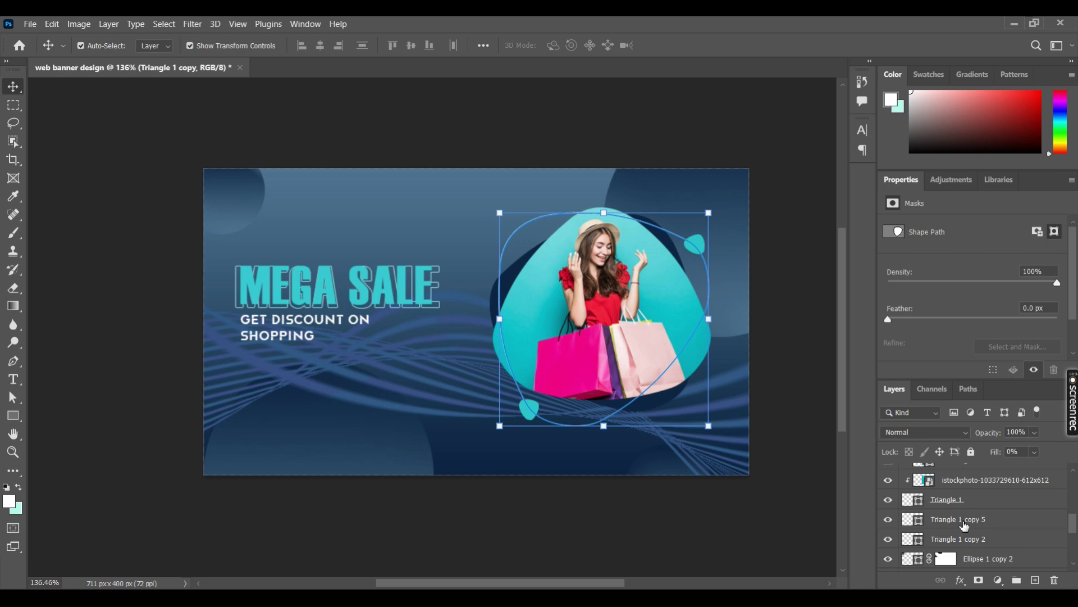
click(965, 521)
key(Left)
key(Left)
key(Left)
key(Left)
key(Left)
key(Left)
drag(494, 300, 345, 376)
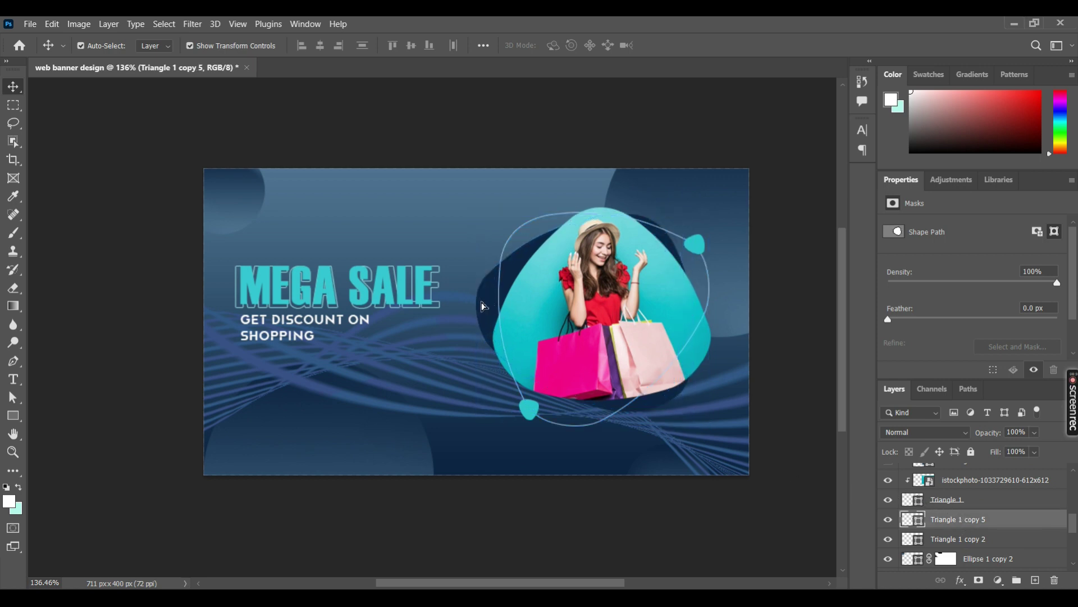
mouse_move(539, 291)
mouse_down()
mouse_move(382, 439)
mouse_move(384, 357)
mouse_move(433, 312)
mouse_up()
drag(407, 348, 407, 365)
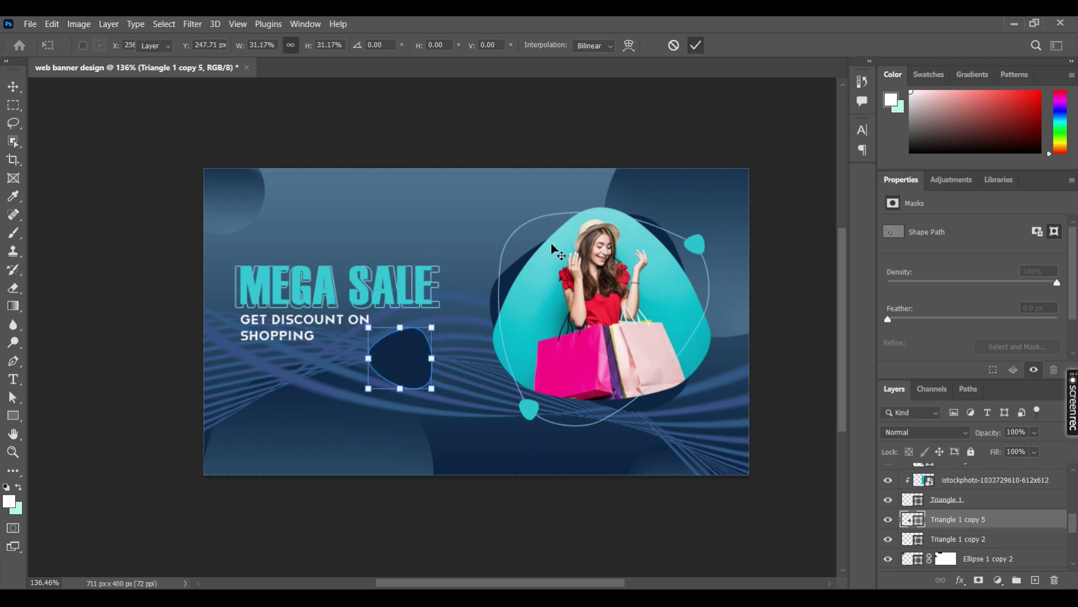
key(Return)
click(477, 149)
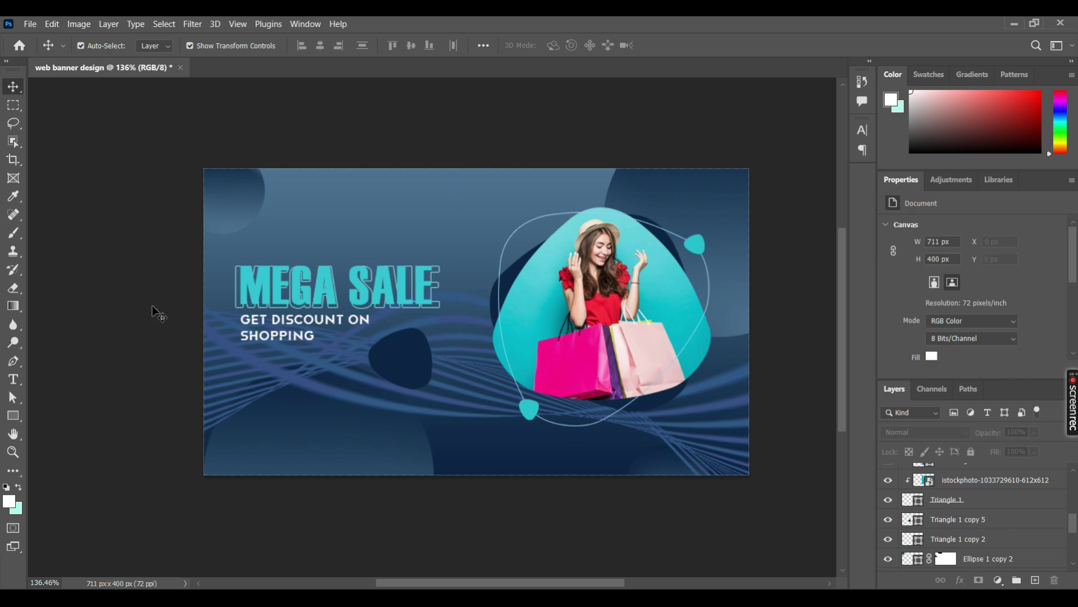
- Add a white '70%' text layer inside the small dark blob
click(13, 379)
click(396, 363)
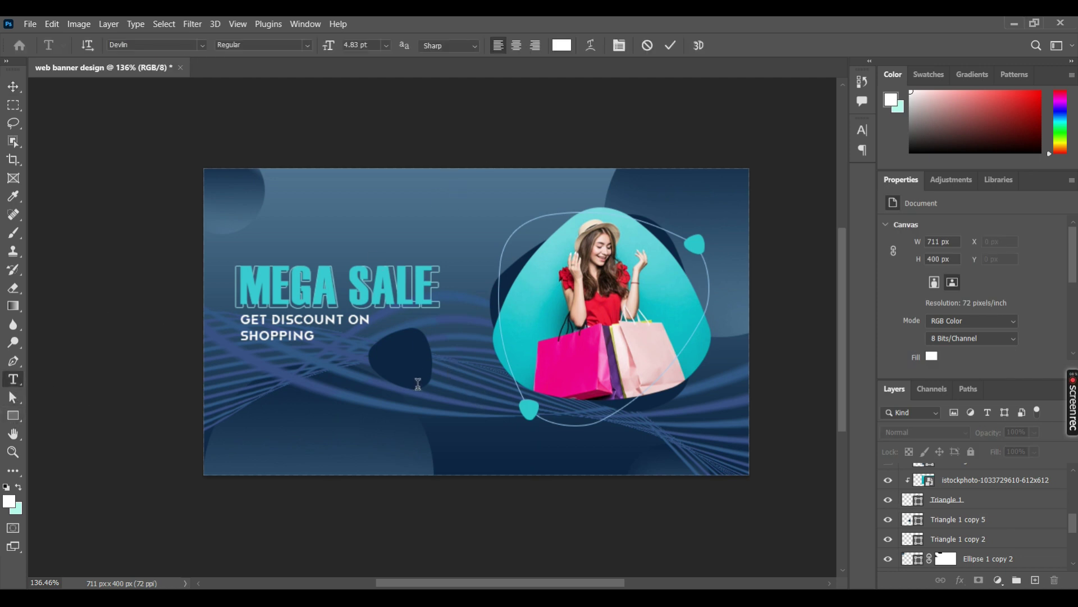
key(BackSpace)
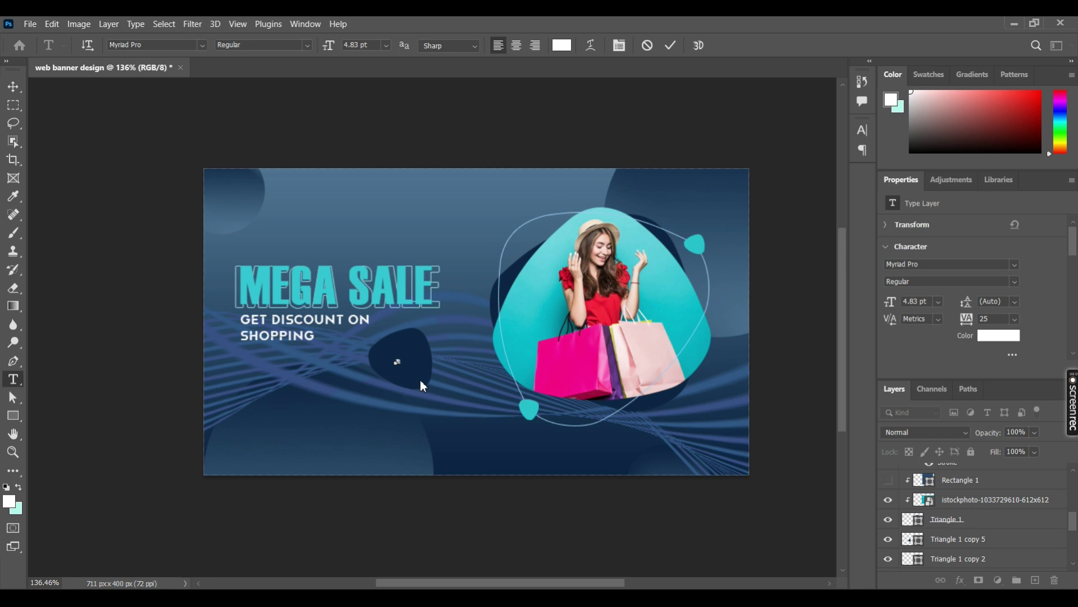
click(670, 45)
- Scale the 70% text up to about 520% so it fills the blob
click(14, 87)
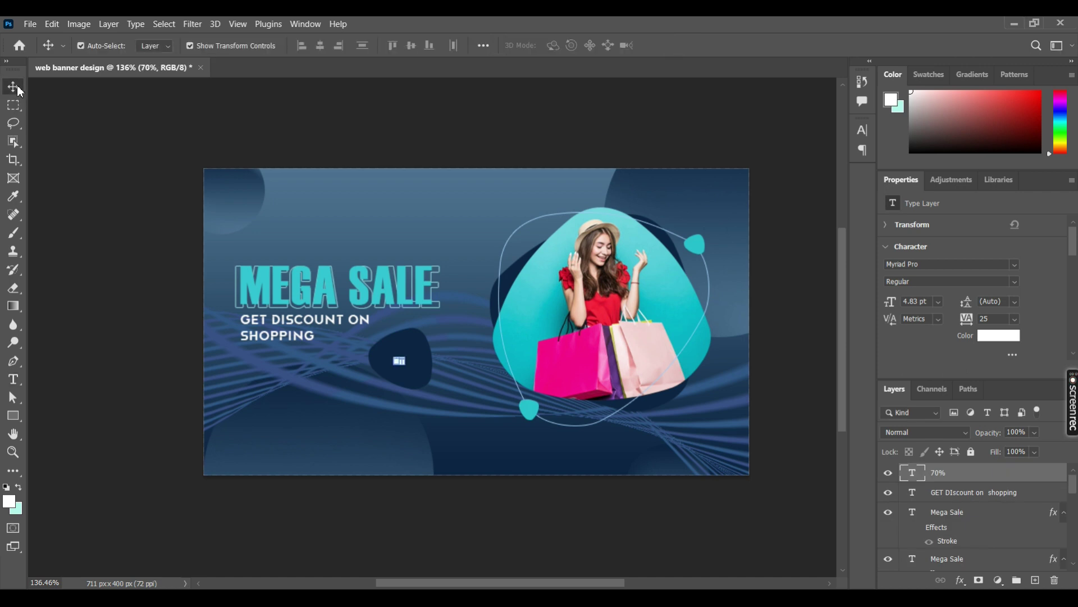
key(ctrl+t)
mouse_move(405, 364)
mouse_down()
mouse_move(431, 385)
mouse_move(404, 358)
mouse_up()
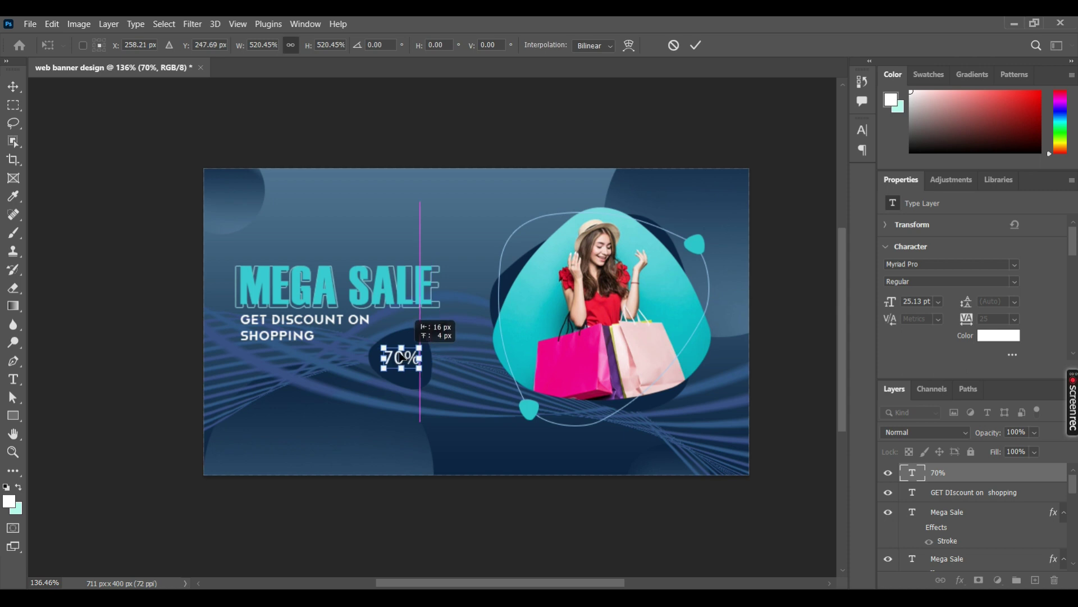
click(695, 46)
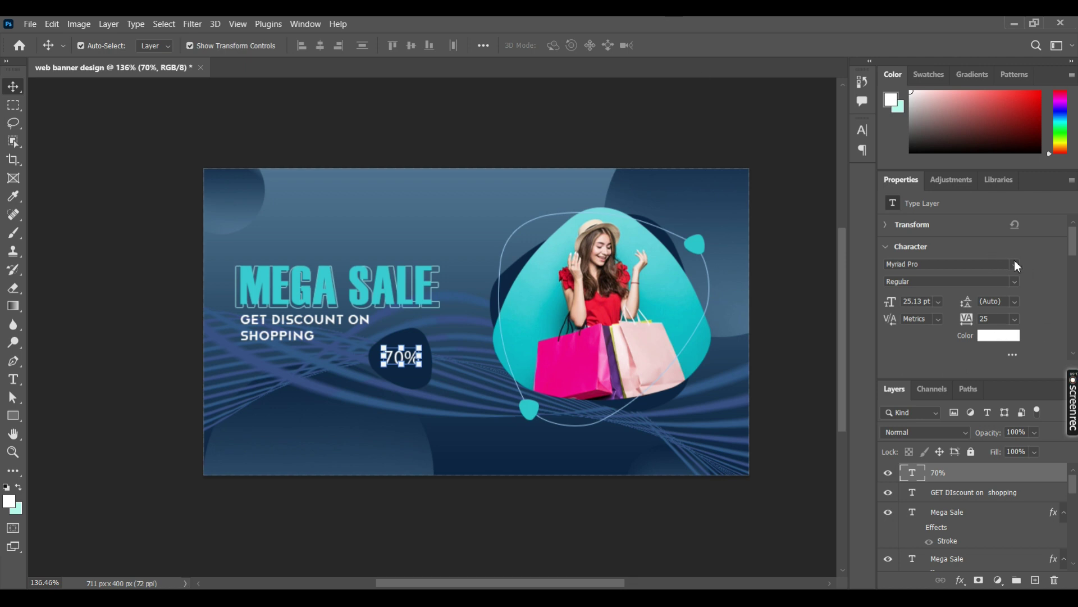
- Set the 70% text in the Ravie font and nudge it slightly lower
click(1015, 264)
scroll(1011, 393, down, 2)
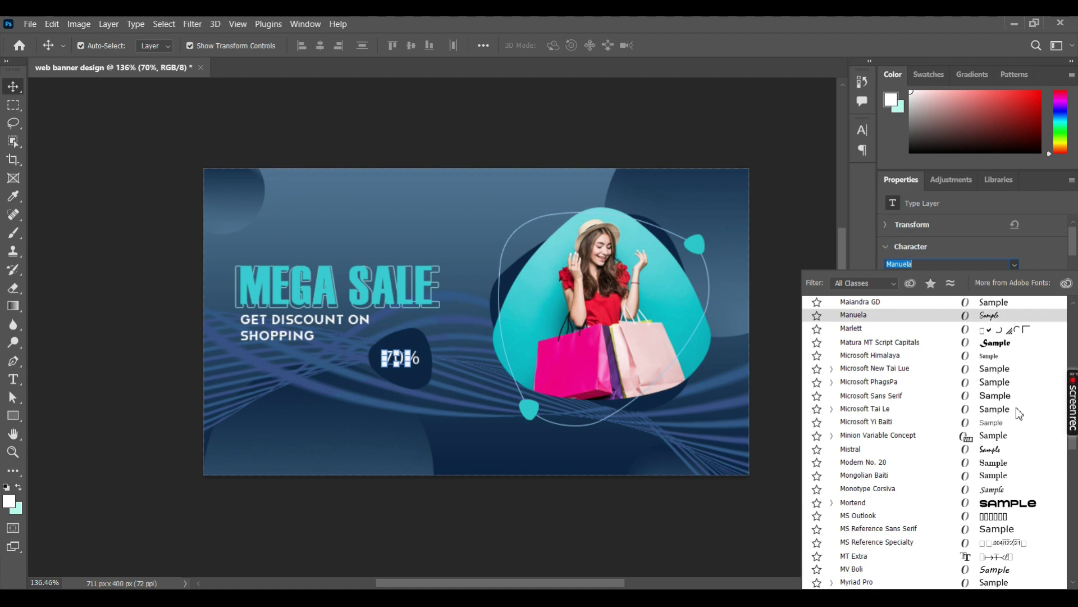
scroll(1013, 417, down, 4)
scroll(1019, 409, down, 3)
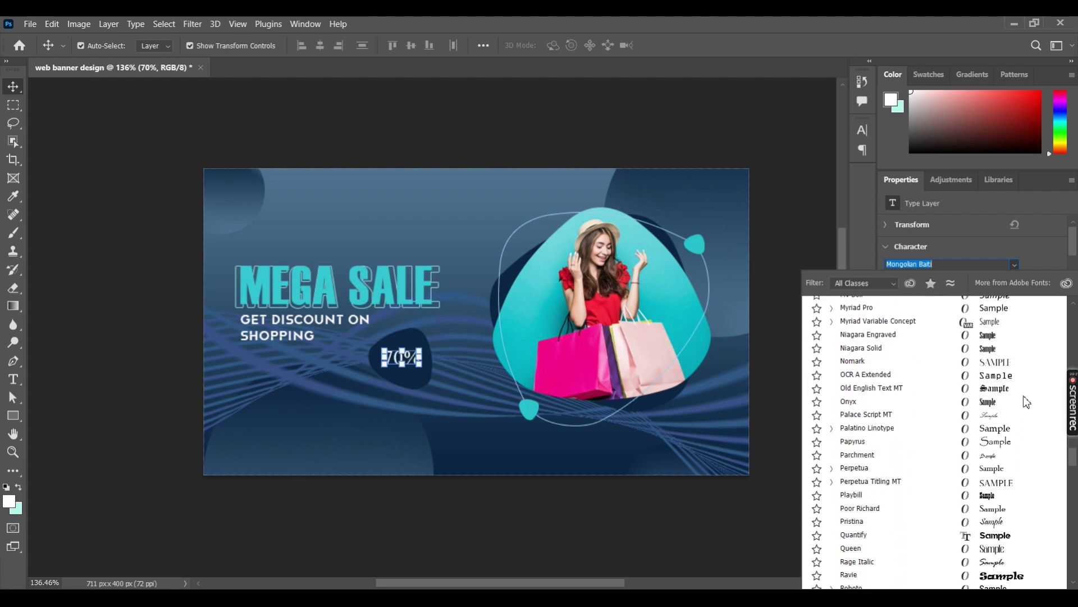
scroll(994, 406, down, 1)
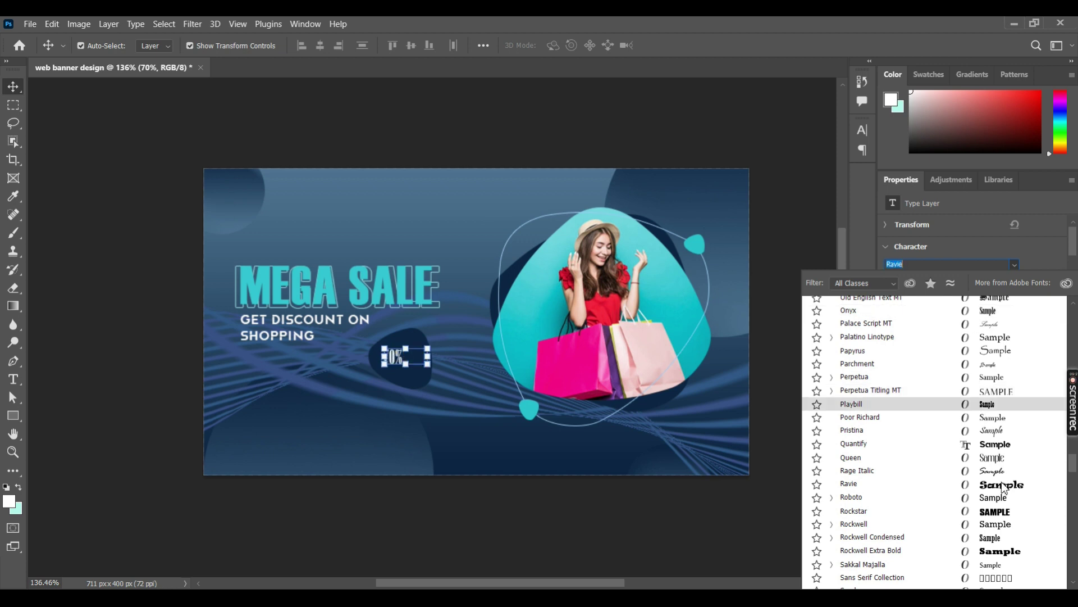
scroll(1004, 486, down, 1)
scroll(1005, 449, down, 1)
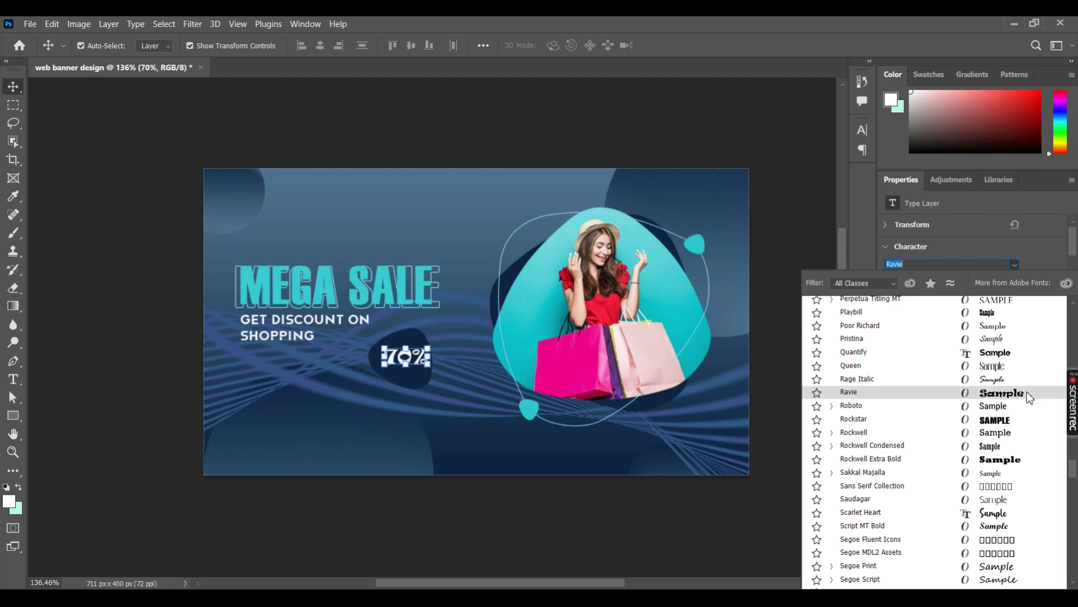
click(1027, 392)
click(431, 507)
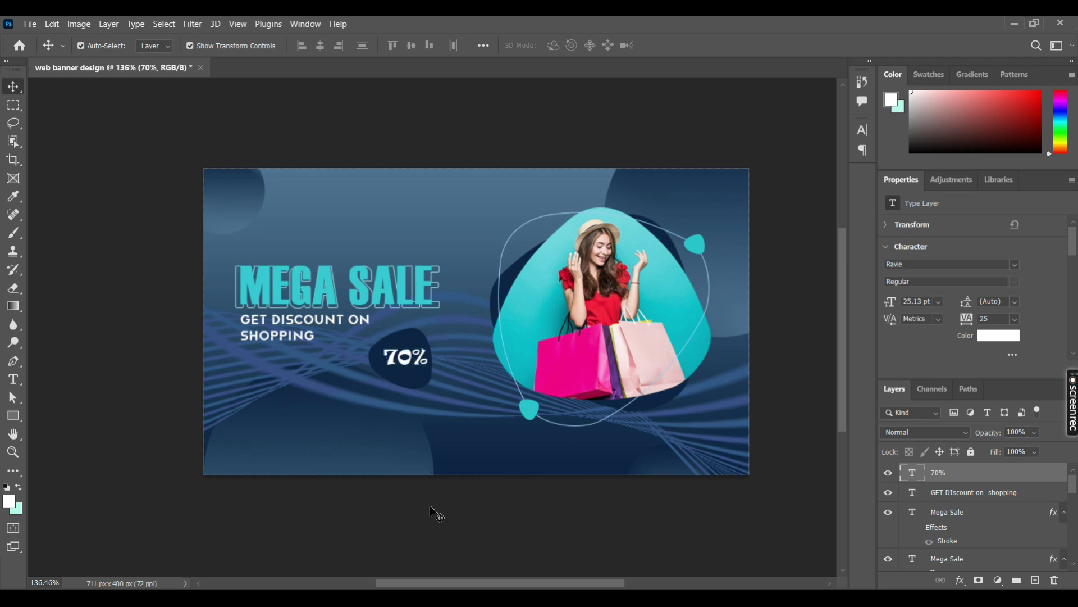
drag(405, 364, 403, 370)
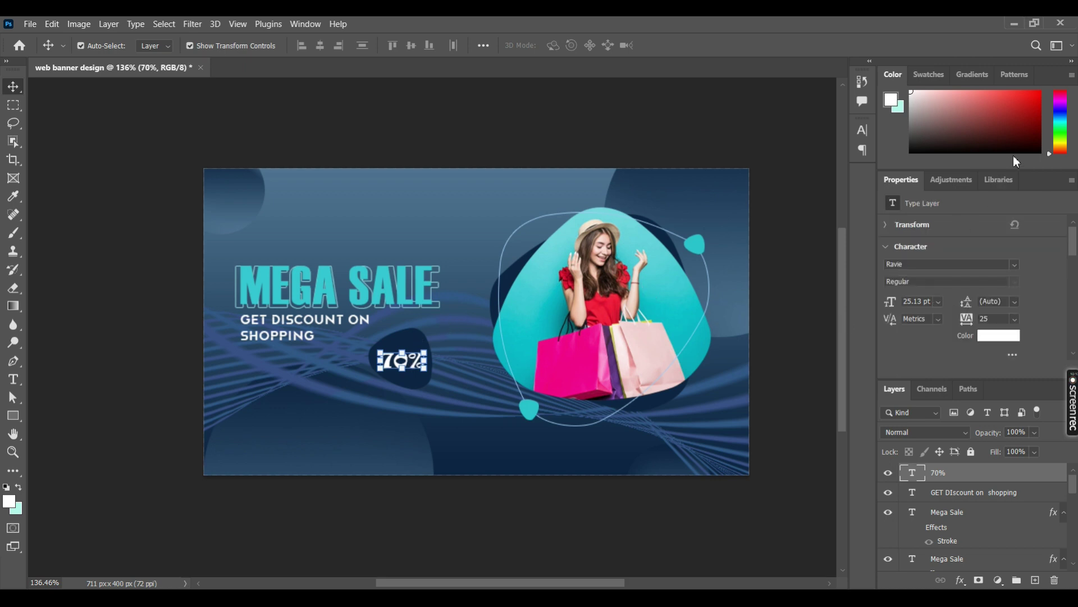
click(800, 326)
- Select the Triangle 1 copy 3 layer, the teal blob at the photo's upper right
click(501, 272)
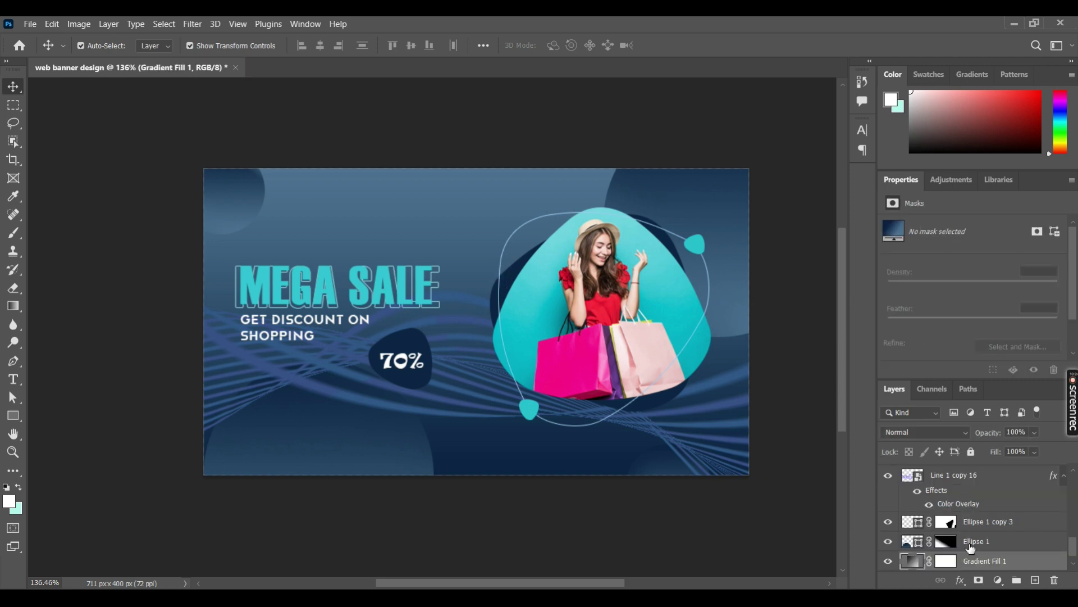
scroll(971, 547, up, 1)
scroll(972, 543, up, 1)
scroll(972, 541, up, 2)
scroll(972, 537, up, 2)
scroll(972, 538, up, 2)
scroll(972, 537, down, 1)
scroll(973, 534, down, 1)
scroll(977, 517, down, 1)
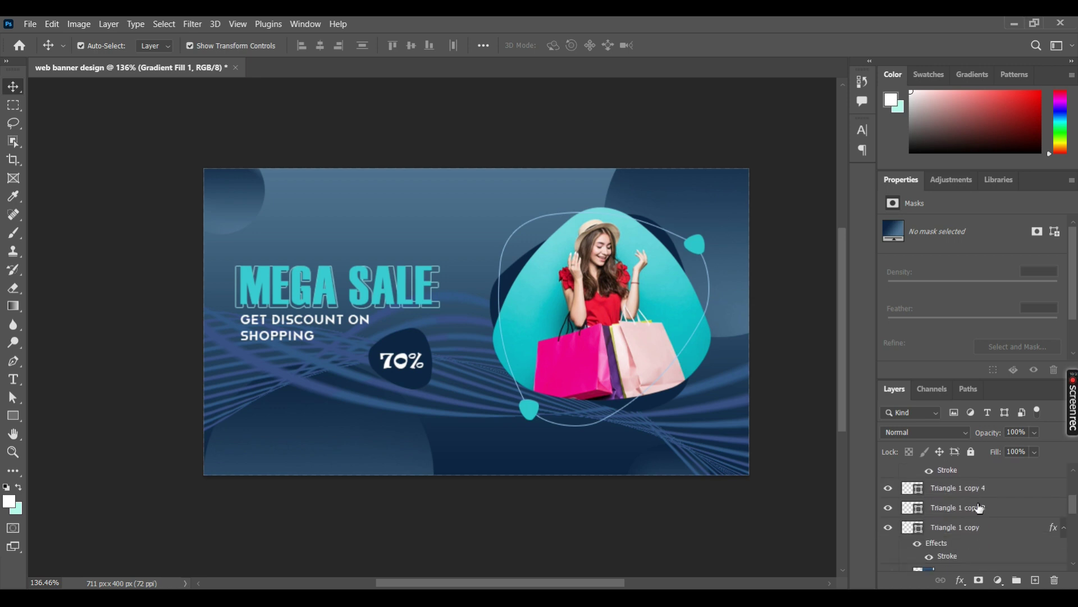
click(982, 506)
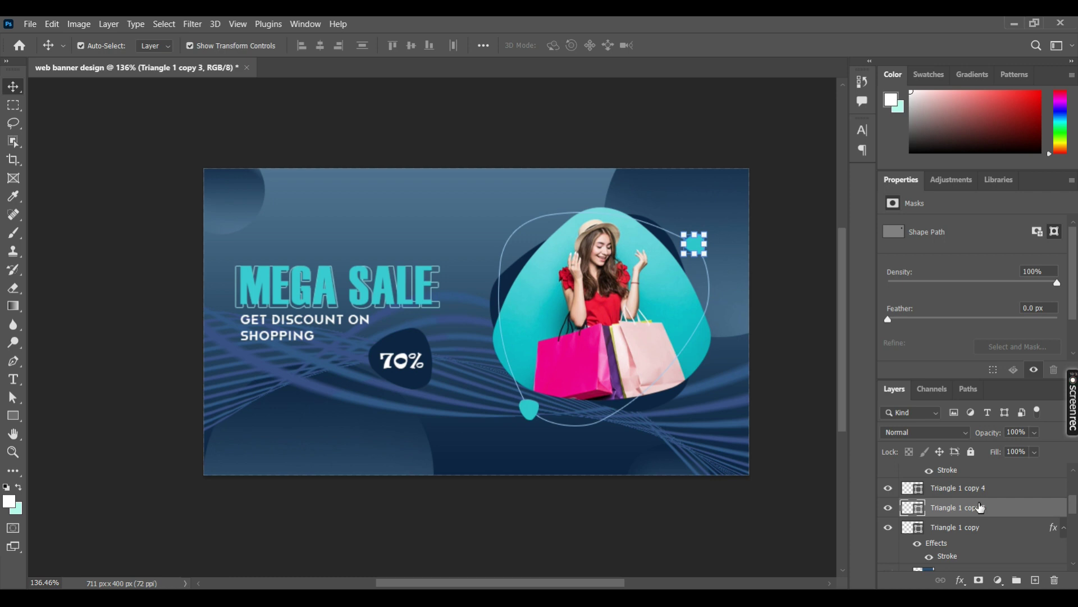
- Select the large Triangle 1 copy outline layer around the photo blob
scroll(1028, 522, down, 2)
scroll(1011, 500, down, 2)
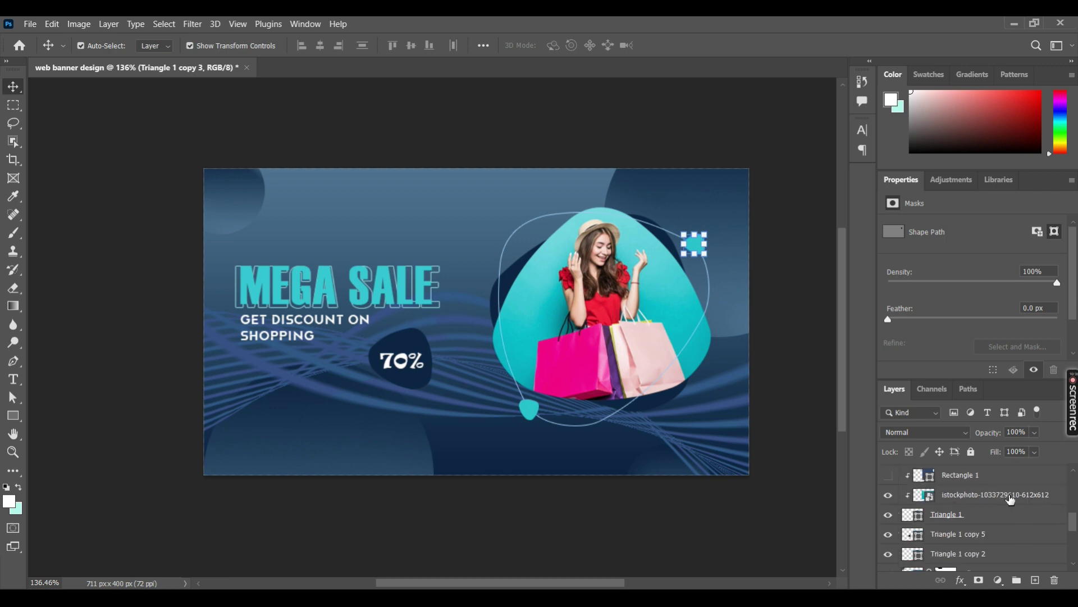
scroll(989, 509, down, 1)
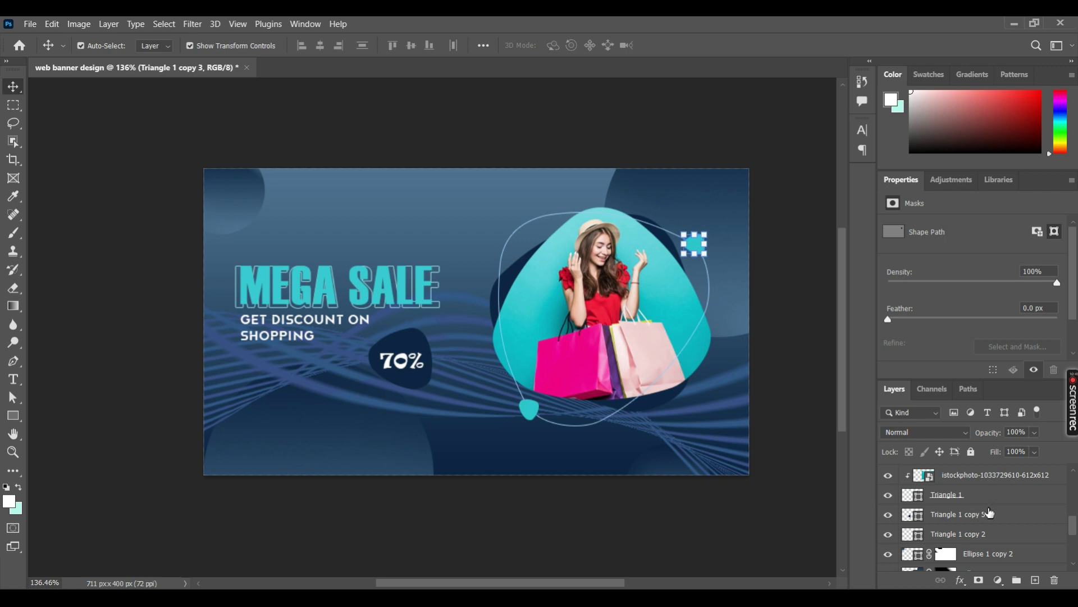
click(991, 503)
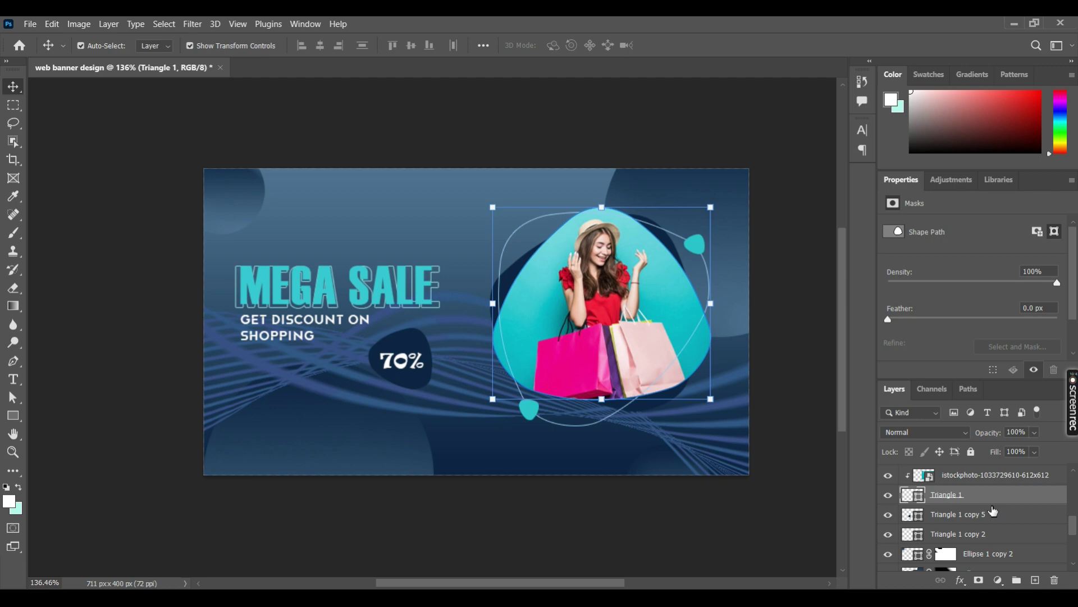
click(997, 514)
scroll(1001, 481, up, 2)
scroll(994, 486, up, 2)
click(993, 489)
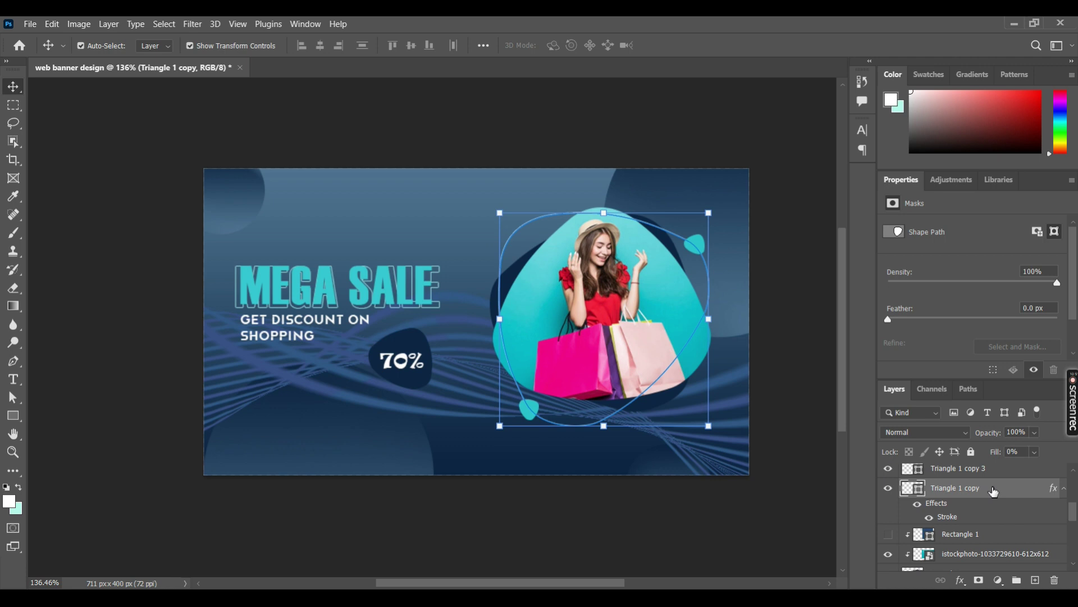
- Duplicate the outline twice with Ctrl+J, shifting a copy slightly left
key(ctrl)
key(ctrl+j)
key(ctrl+j)
key(Left)
key(Left)
key(Left)
key(Left)
key(Left)
key(Left)
key(Left)
key(Left)
key(Left)
key(Left)
key(Left)
key(Left)
key(Left)
key(Left)
key(Left)
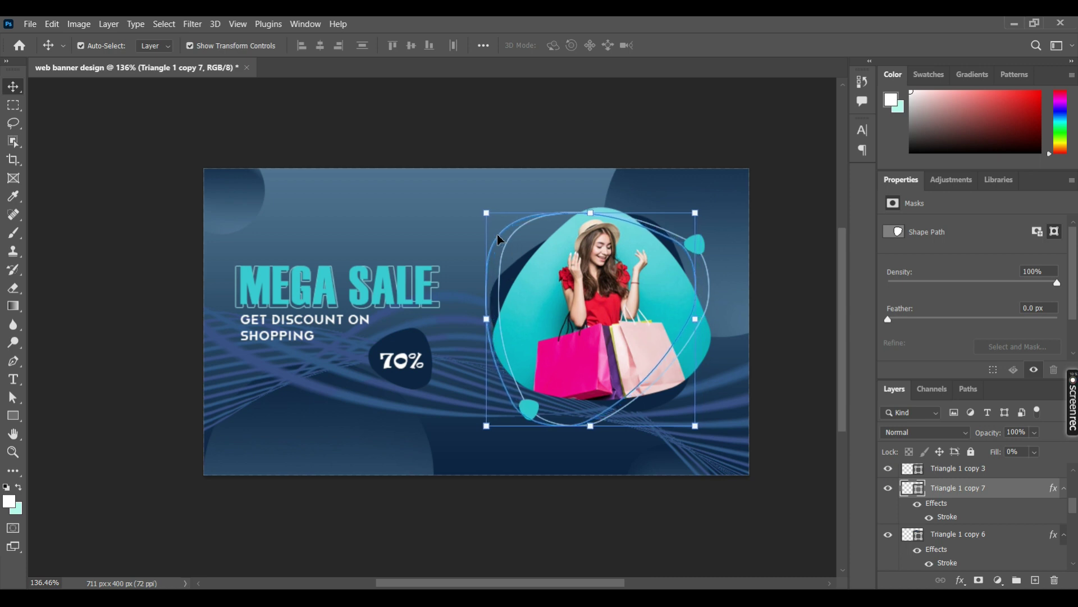
click(498, 239)
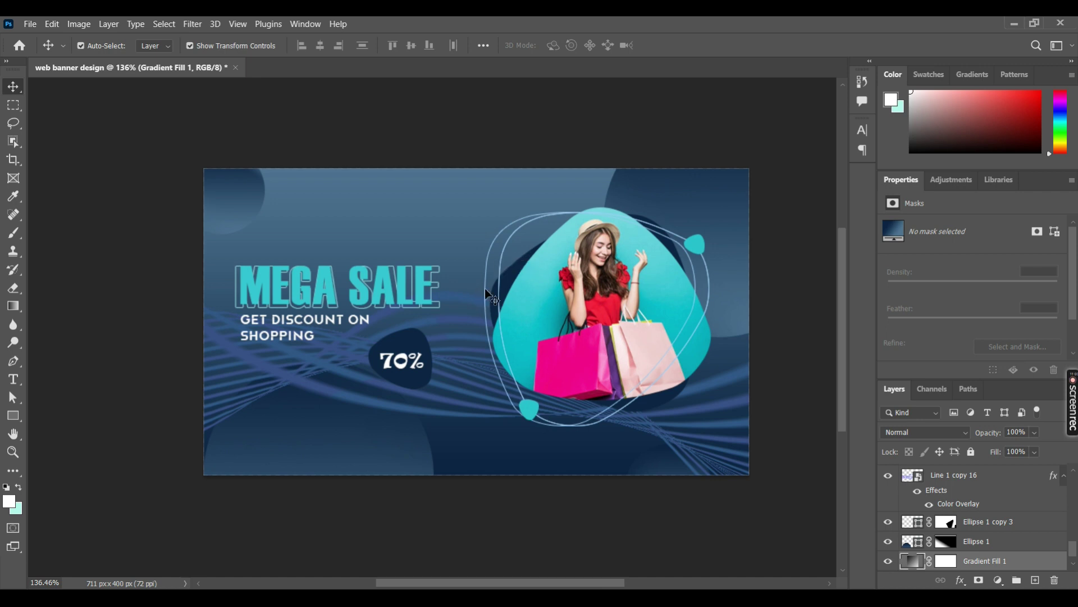
- Check the outline rings via Triangle 1 copy 6, copy, and copy 7 layers
scroll(987, 490, up, 2)
scroll(983, 489, up, 1)
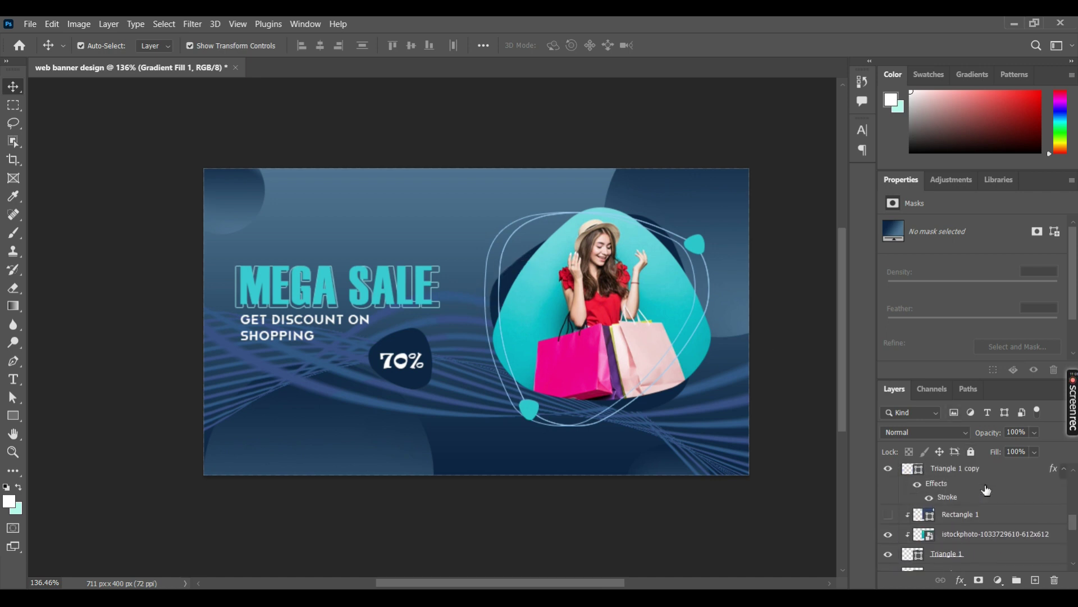
scroll(977, 488, up, 2)
click(973, 486)
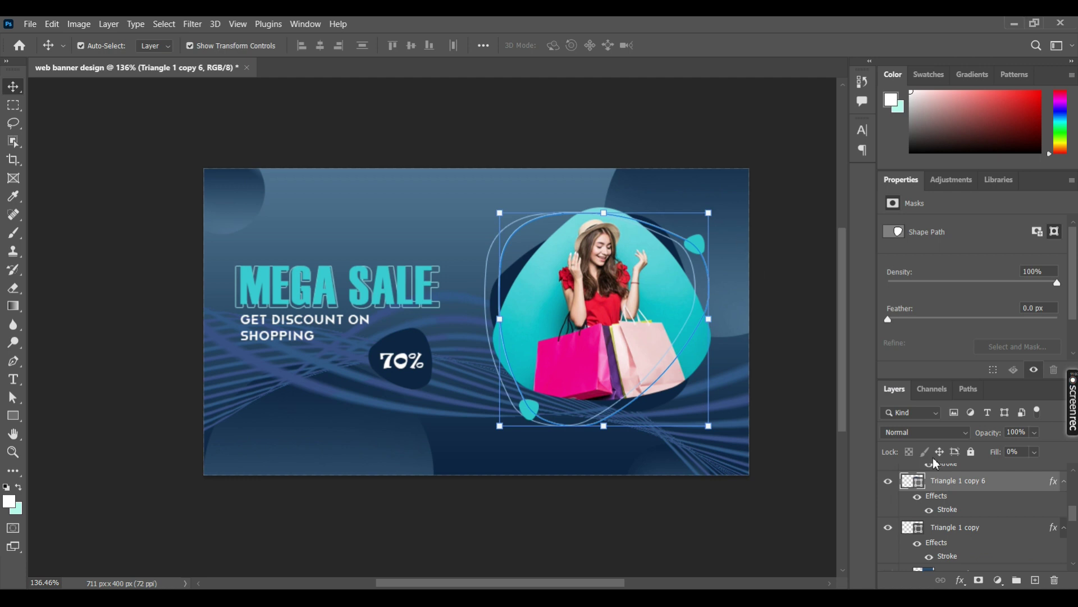
click(983, 537)
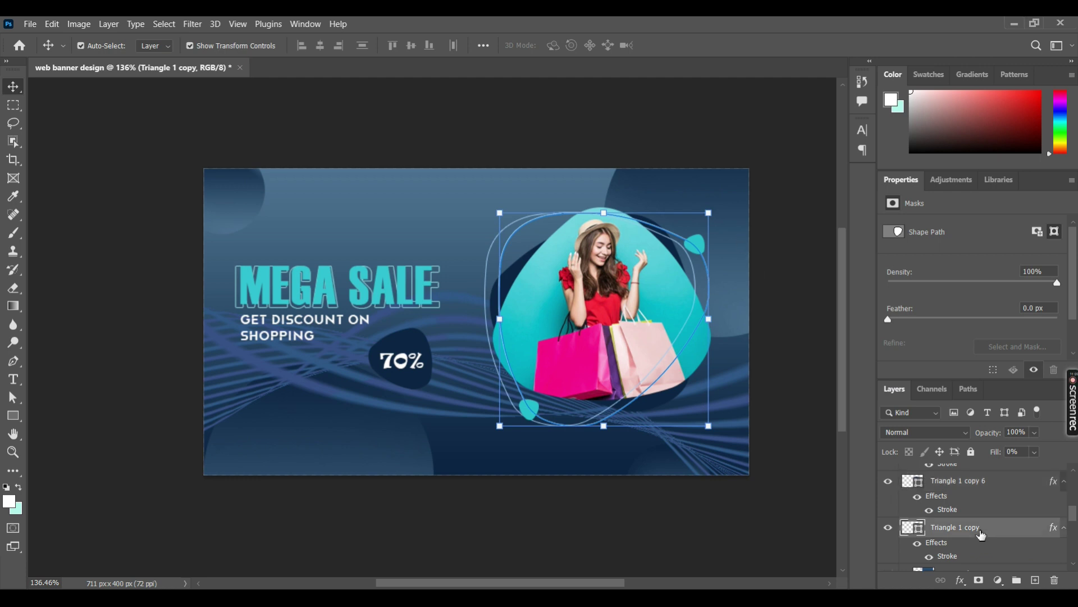
scroll(977, 523, up, 1)
scroll(976, 521, up, 1)
click(959, 481)
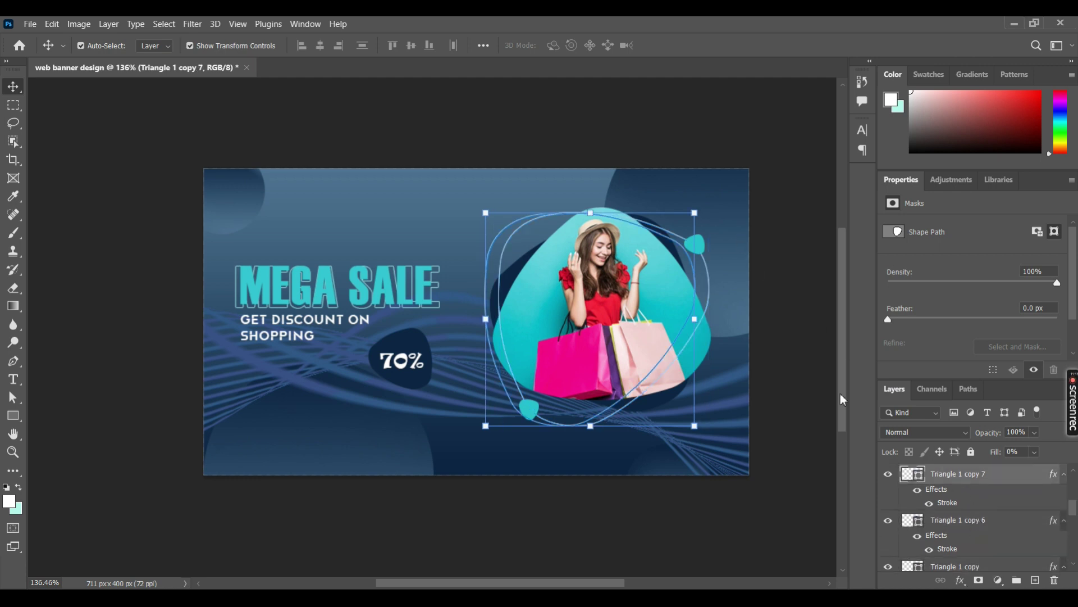
- Shrink the Triangle 1 copy 7 outline and position it around the 70% badge
drag(696, 212, 531, 416)
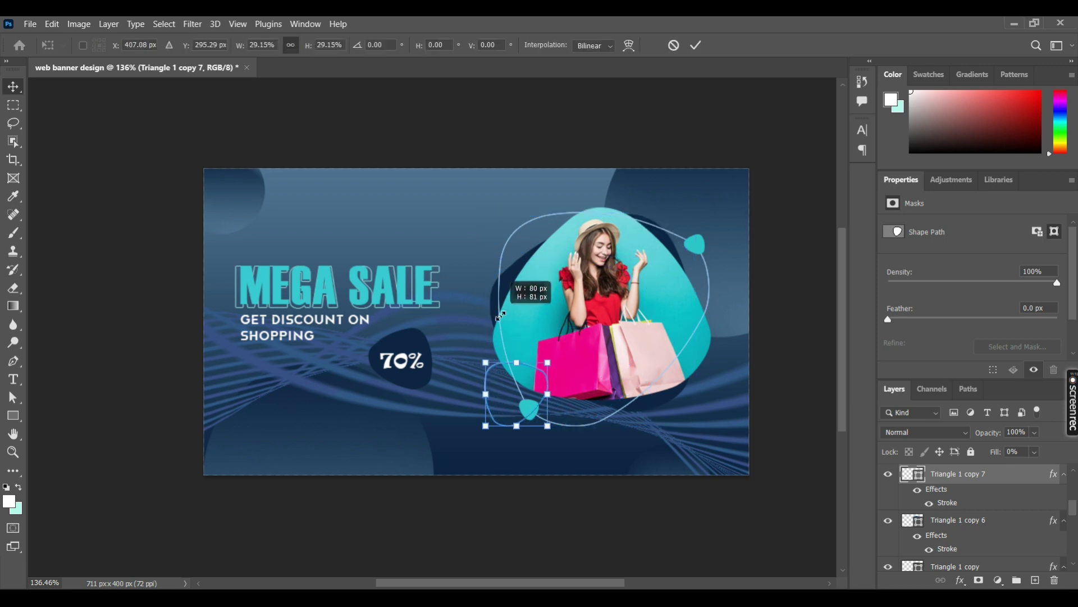
mouse_move(521, 424)
mouse_down()
mouse_move(422, 357)
mouse_move(434, 327)
mouse_move(420, 334)
mouse_up()
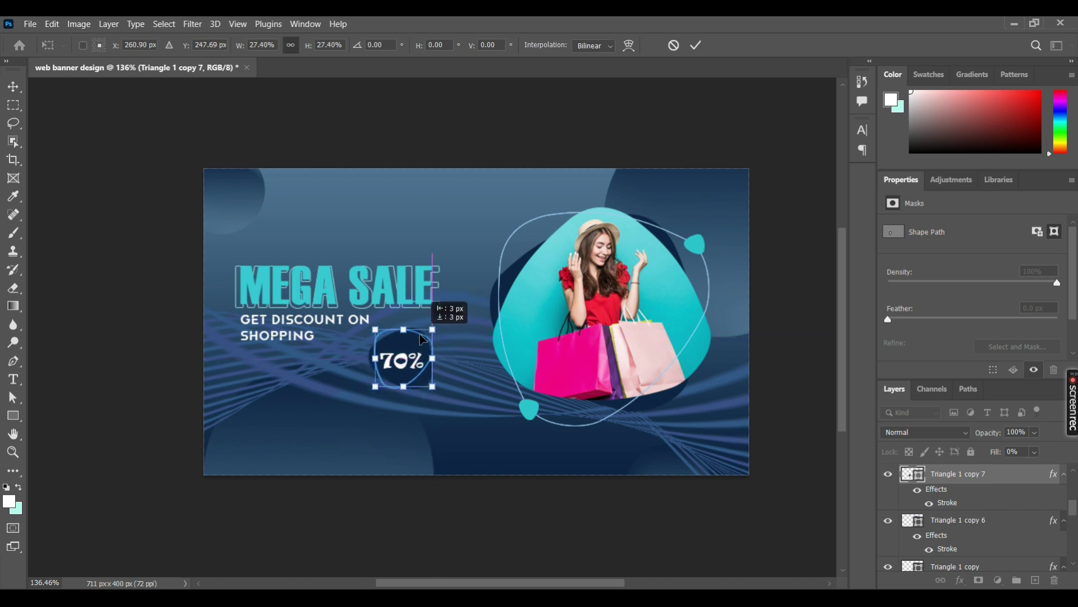
click(696, 45)
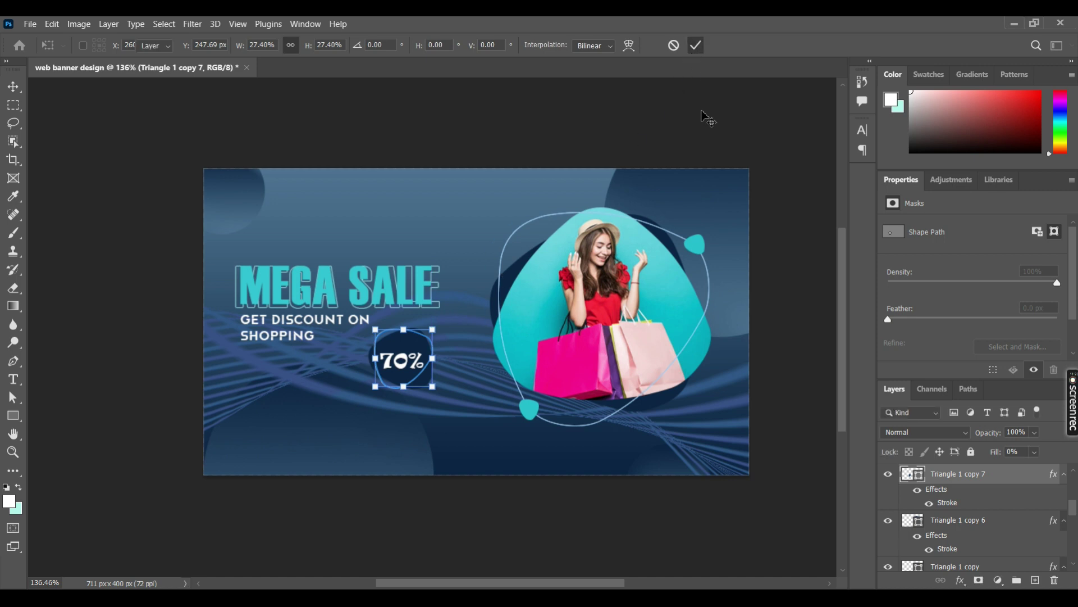
click(705, 119)
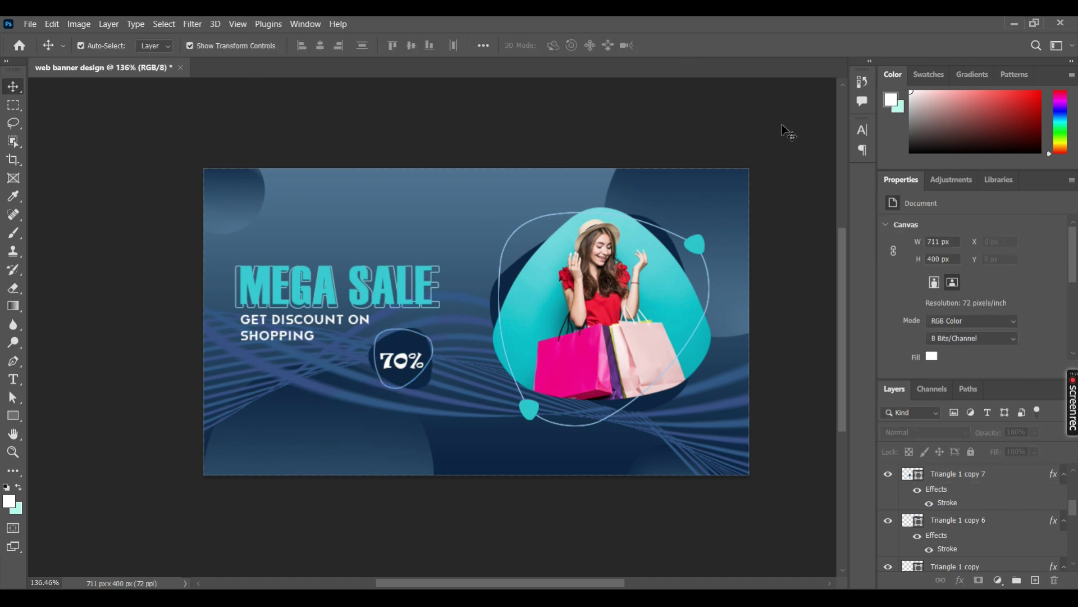
click(393, 386)
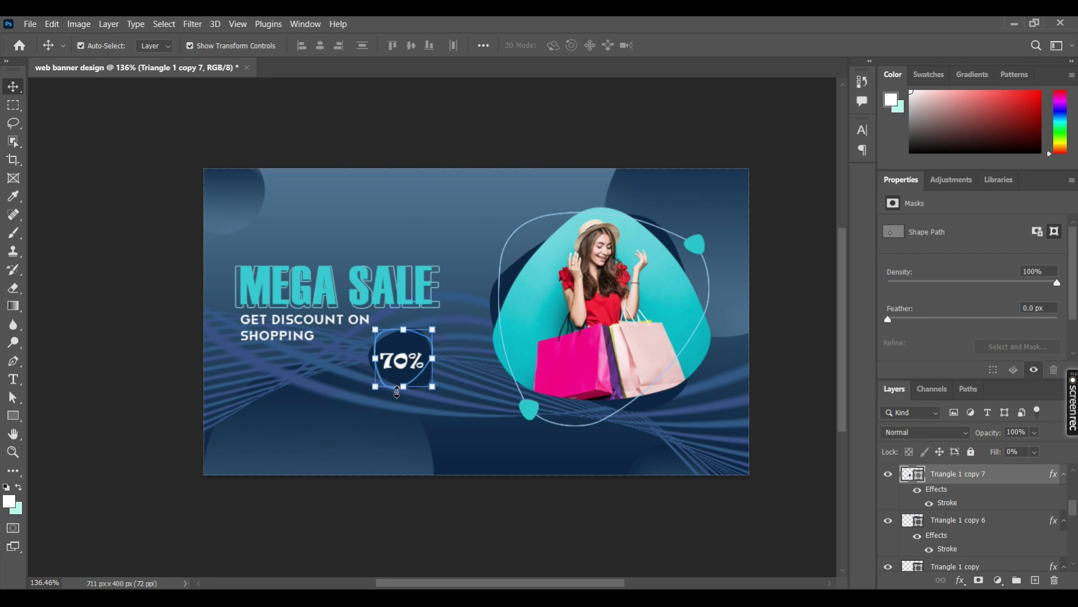
click(584, 121)
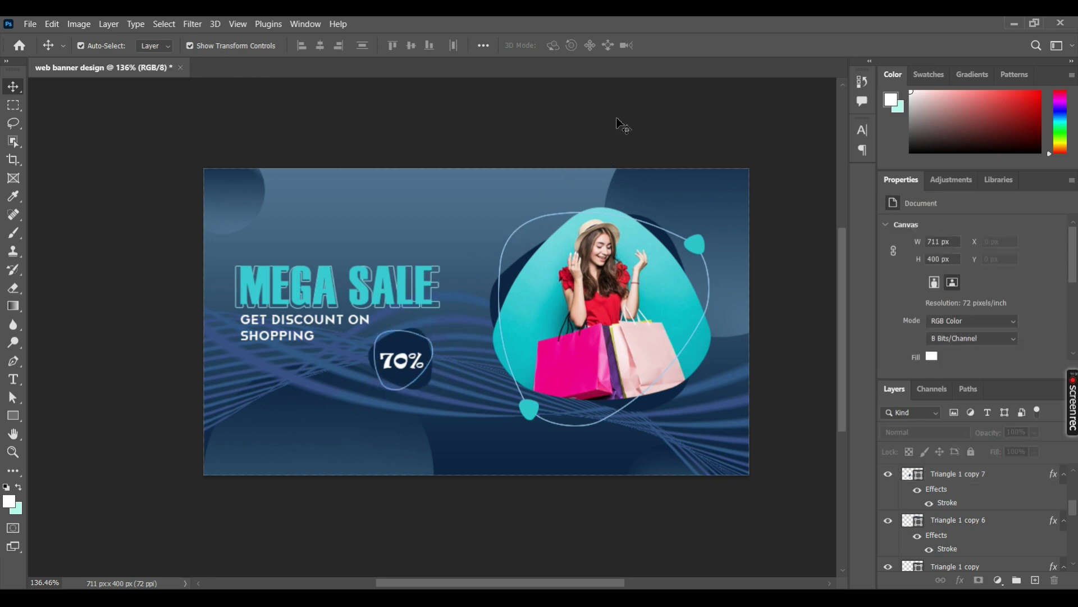
- Change the 70% text colour to pure white
click(410, 364)
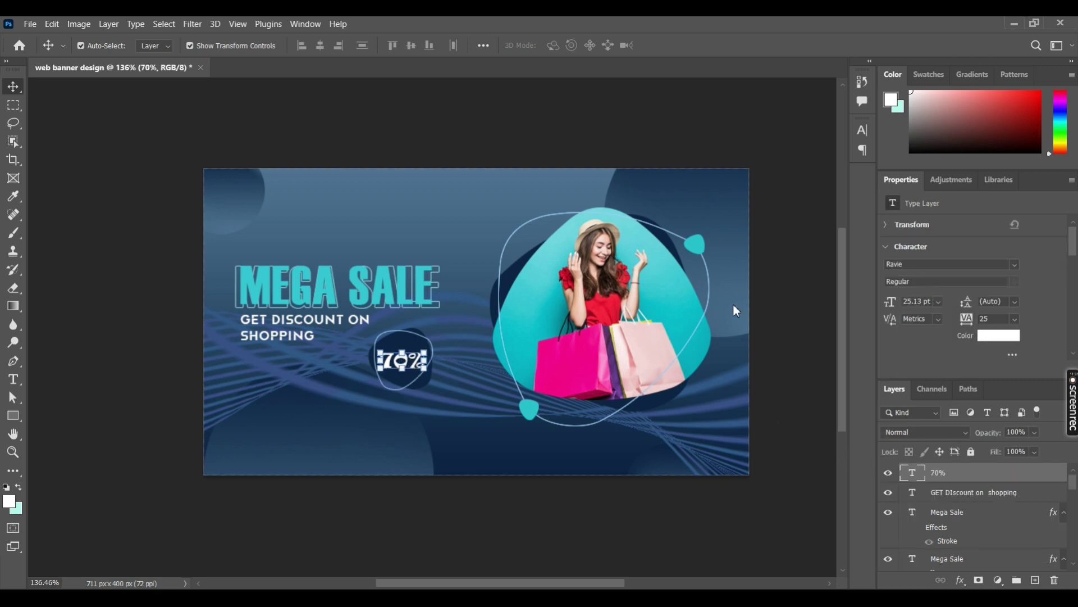
click(999, 336)
click(666, 281)
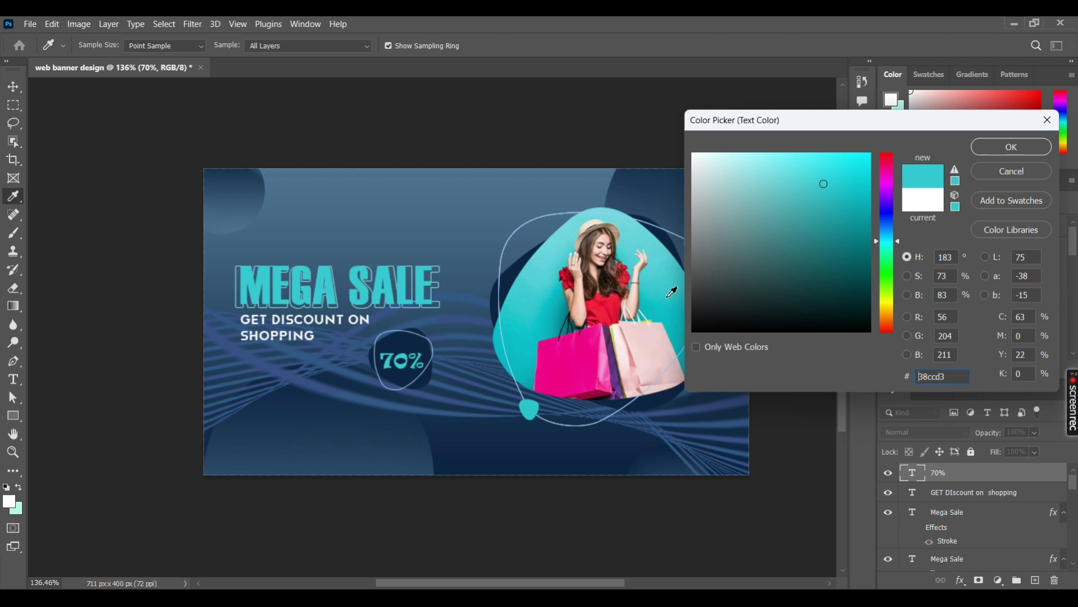
drag(776, 184, 692, 153)
click(1011, 147)
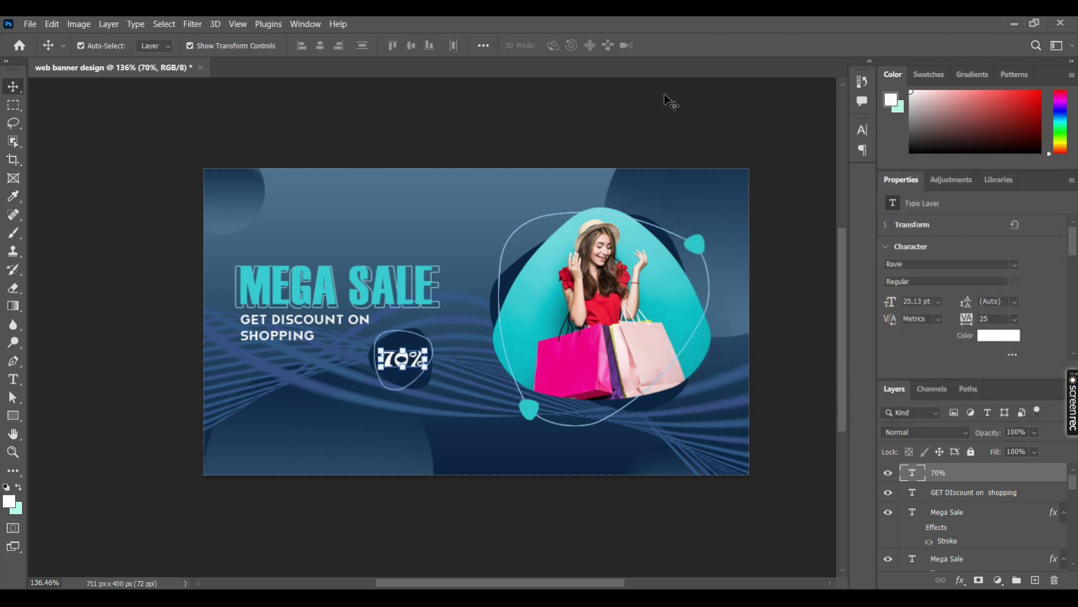
click(671, 104)
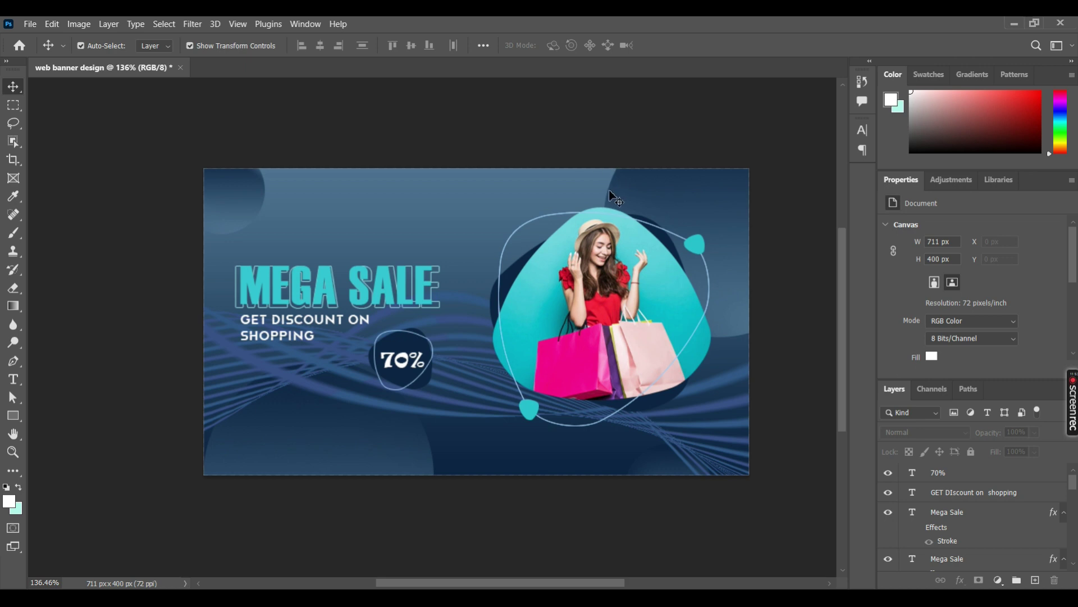
- Zoom out and pan to recentre the banner
scroll(615, 214, down, 1)
scroll(615, 216, down, 1)
mouse_move(707, 186)
mouse_down()
mouse_move(680, 185)
mouse_move(694, 173)
mouse_up()
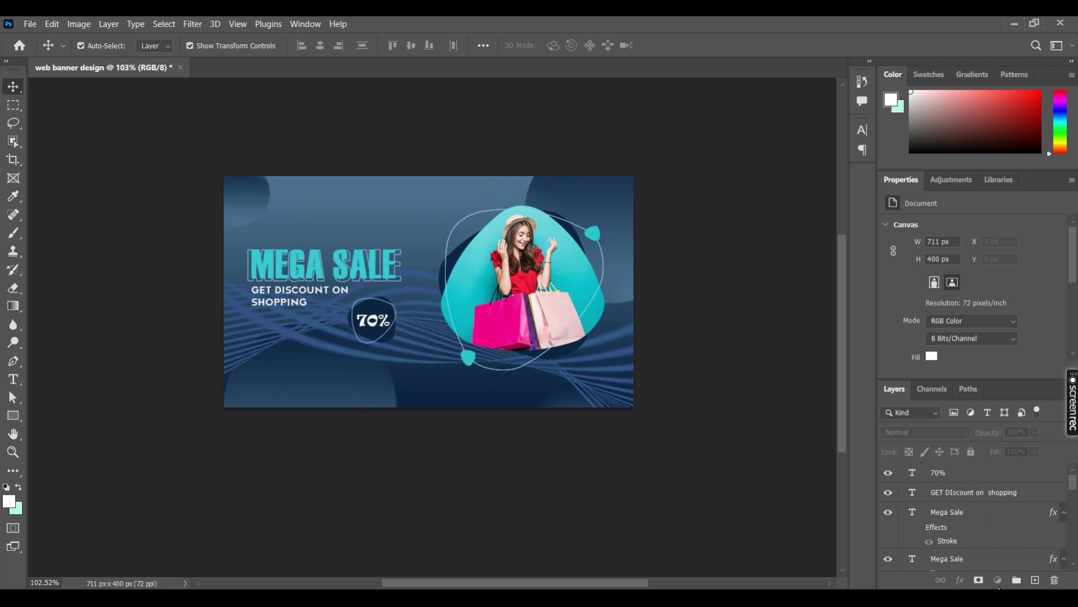
- Add an Exposure adjustment layer with exposure about +0.86 and gamma about 0.75
click(968, 476)
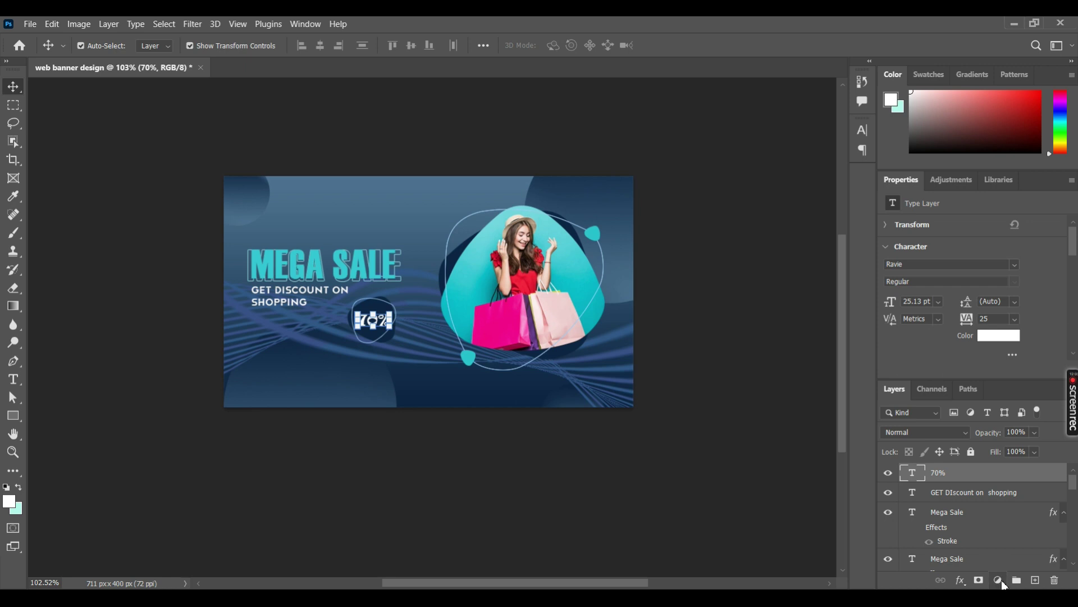
click(999, 580)
click(1034, 419)
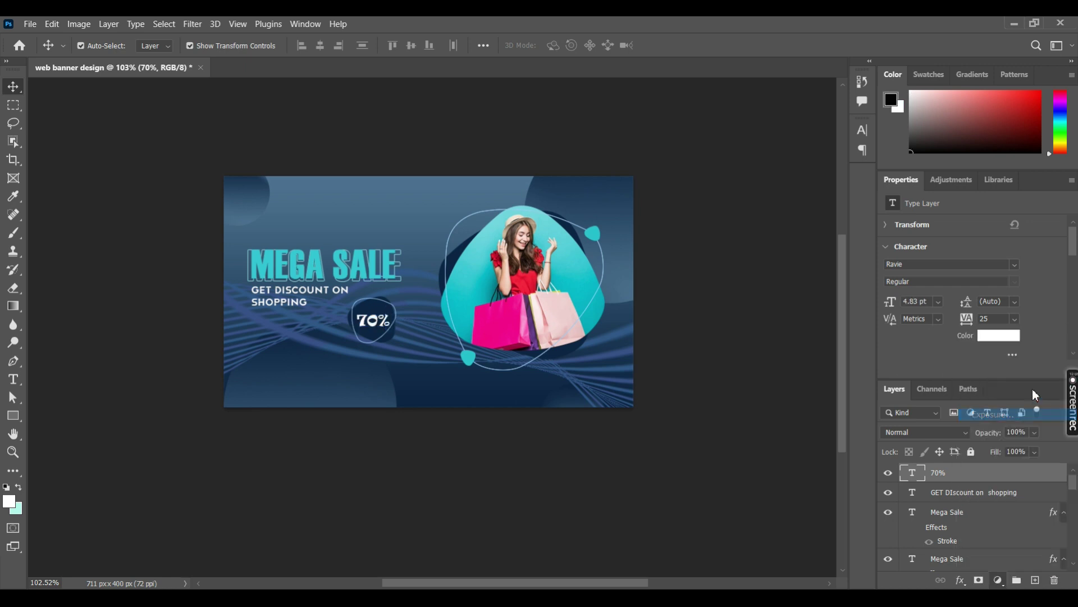
mouse_move(972, 262)
mouse_down()
mouse_move(985, 261)
mouse_move(971, 288)
mouse_up()
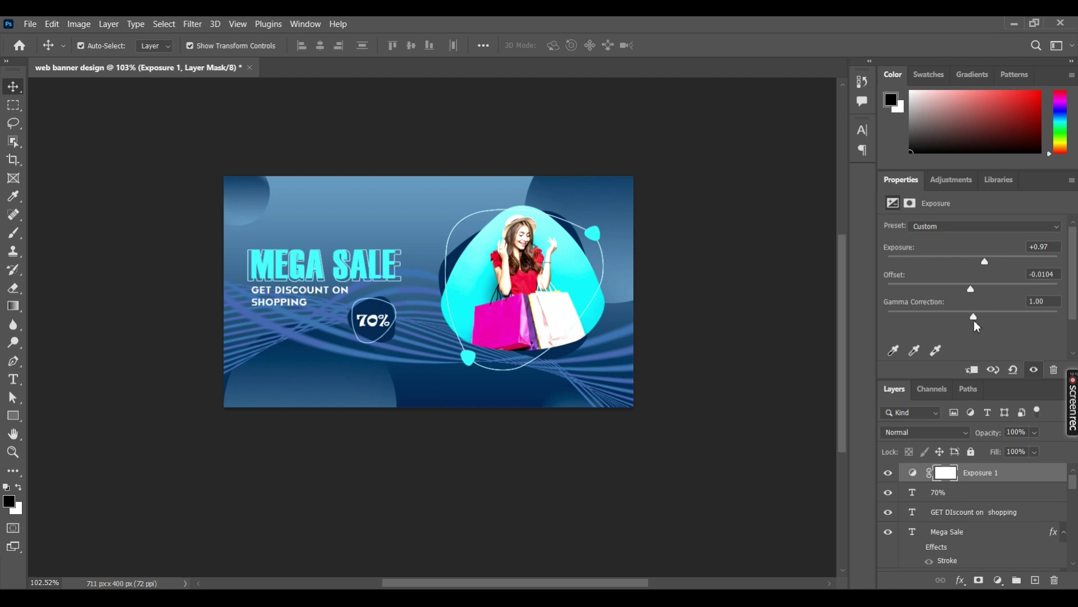
drag(974, 316, 990, 316)
mouse_move(985, 261)
mouse_down()
mouse_move(974, 297)
mouse_move(982, 316)
mouse_up()
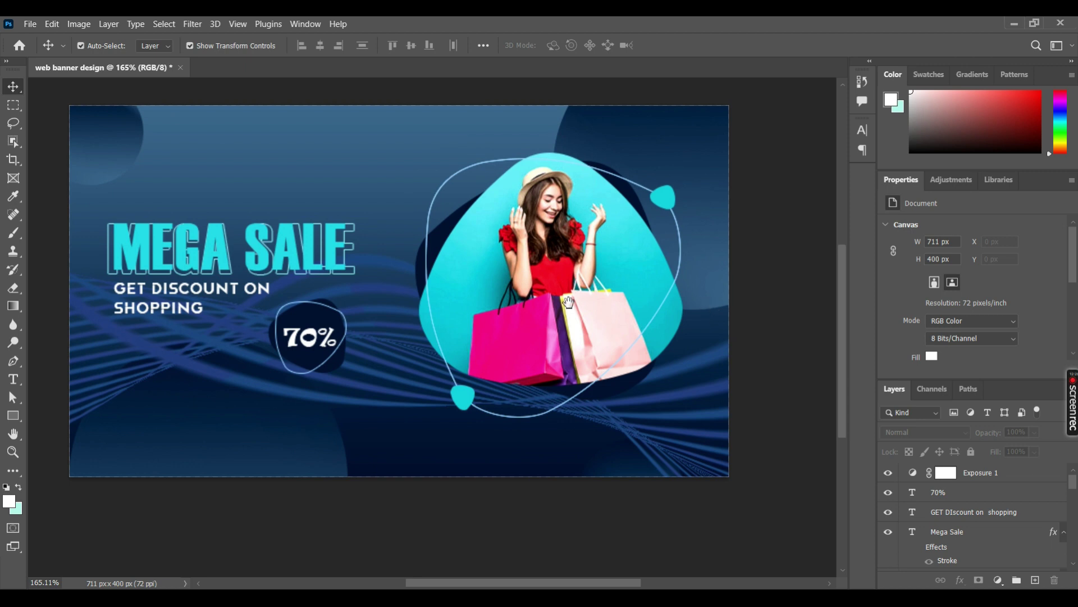
- Recentre the view and select the bottom-left Ellipse 1 circle
drag(568, 303, 613, 306)
scroll(449, 410, up, 2)
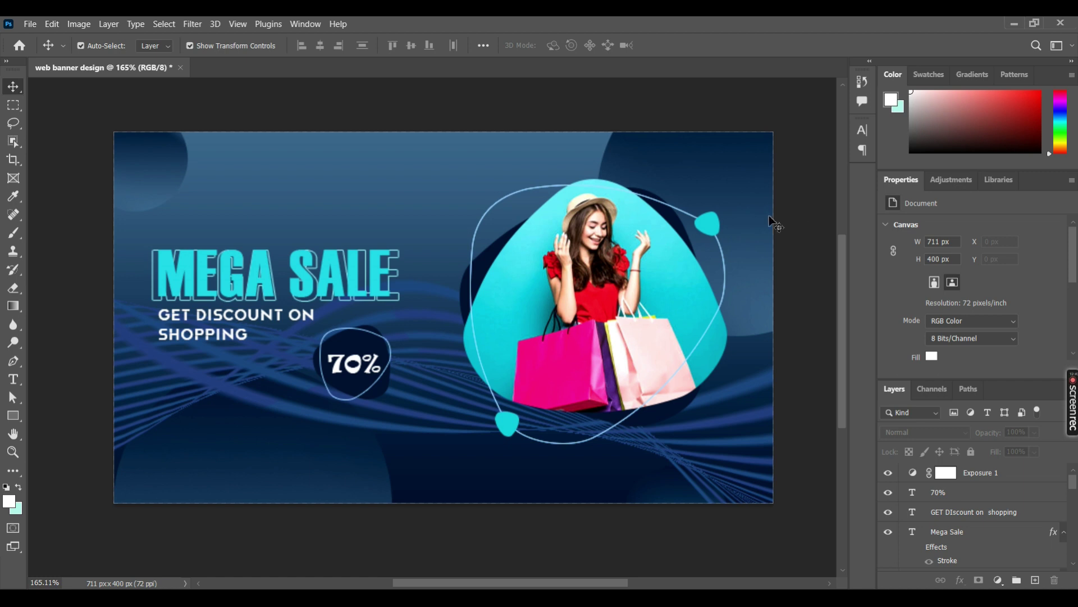
click(236, 471)
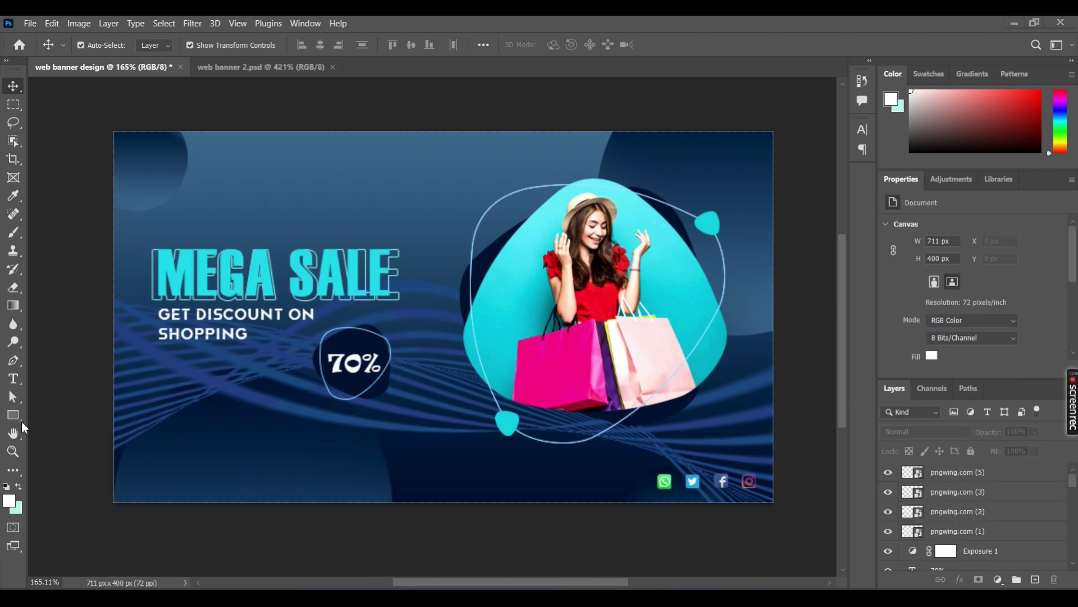
- Draw a rectangle below SHOPPING and adjust its fill options
click(13, 415)
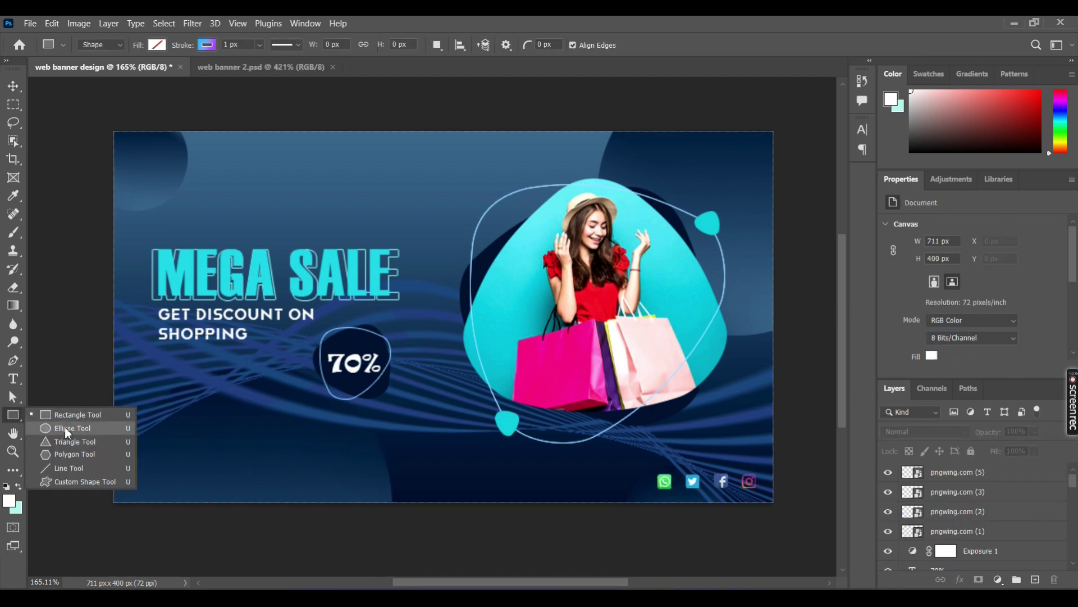
click(63, 419)
drag(152, 356, 297, 394)
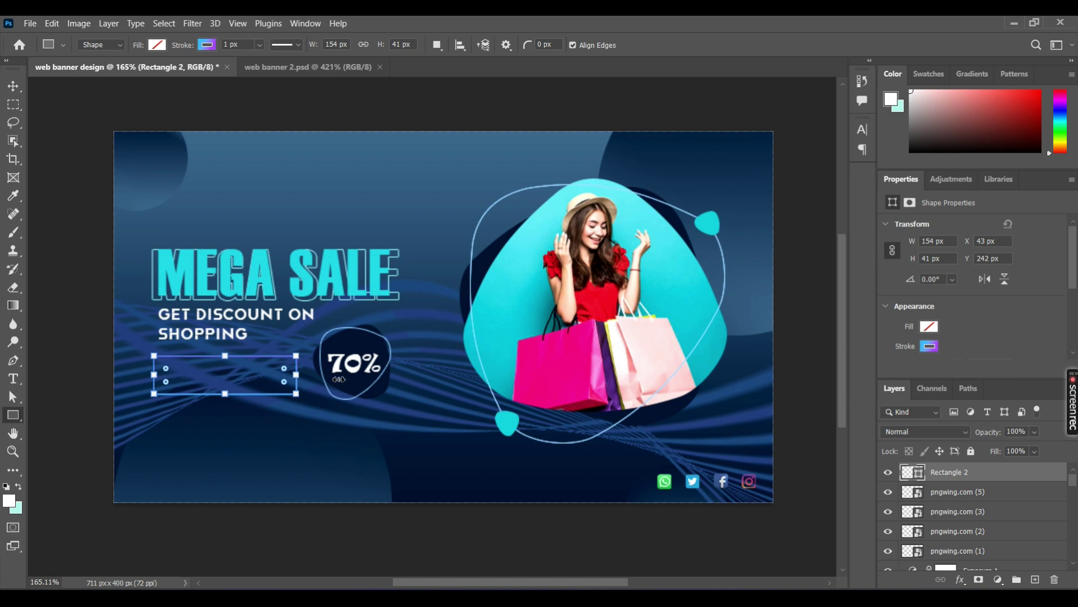
click(929, 325)
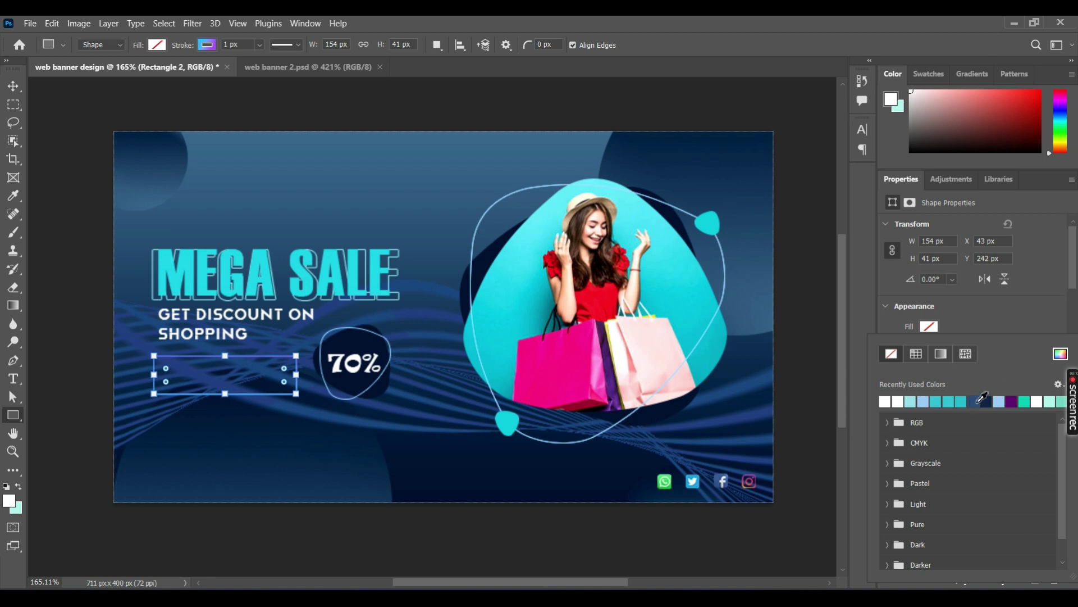
click(941, 353)
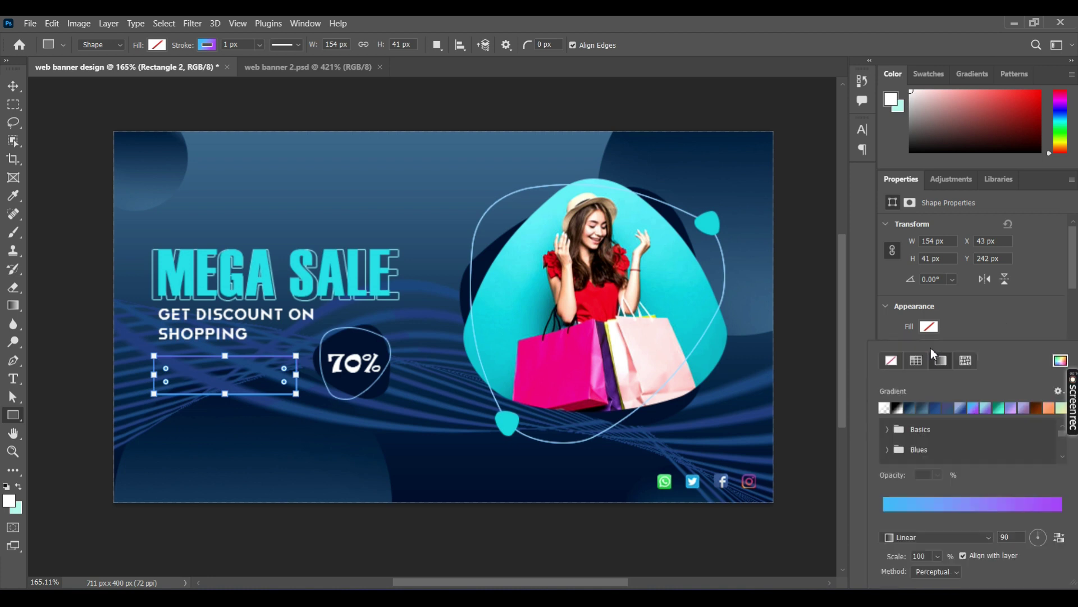
click(960, 333)
- Give the rectangle a solid white stroke about 2.5 px thick
scroll(955, 345, down, 1)
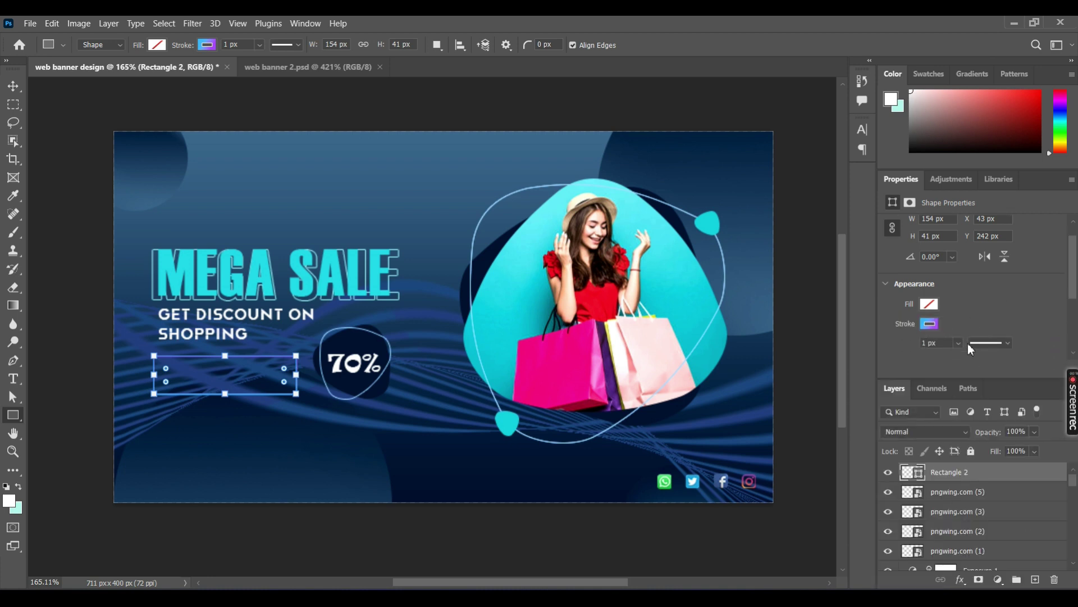
drag(958, 343, 969, 359)
drag(957, 342, 959, 358)
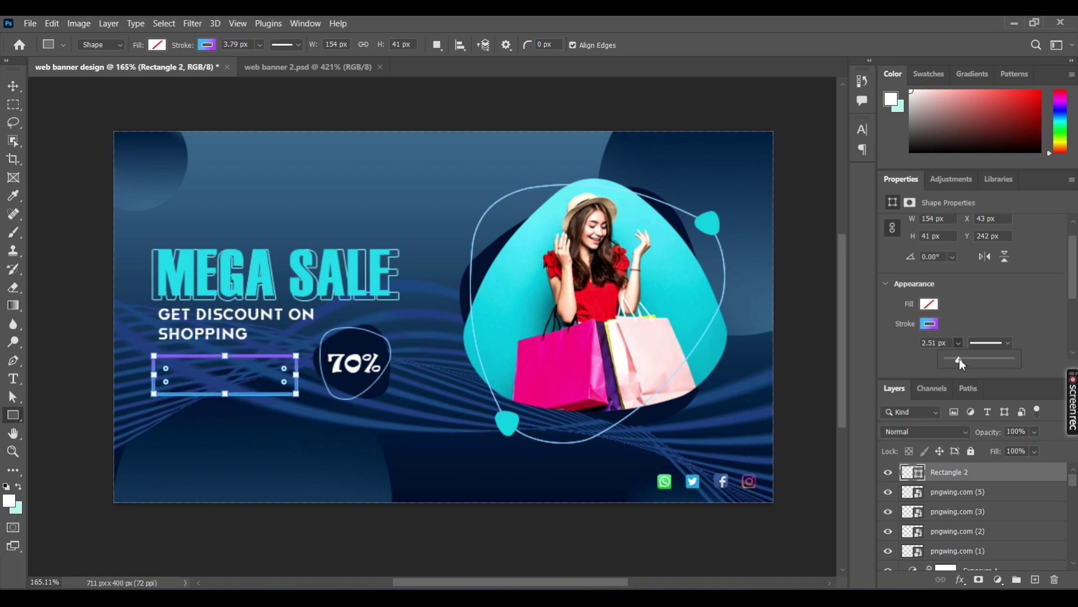
click(930, 323)
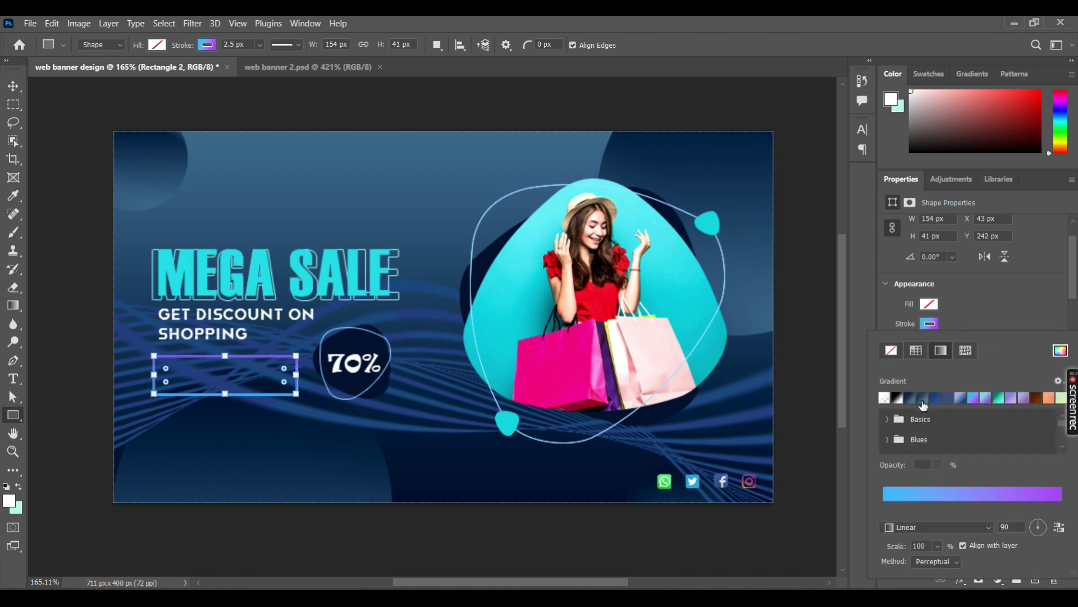
click(937, 398)
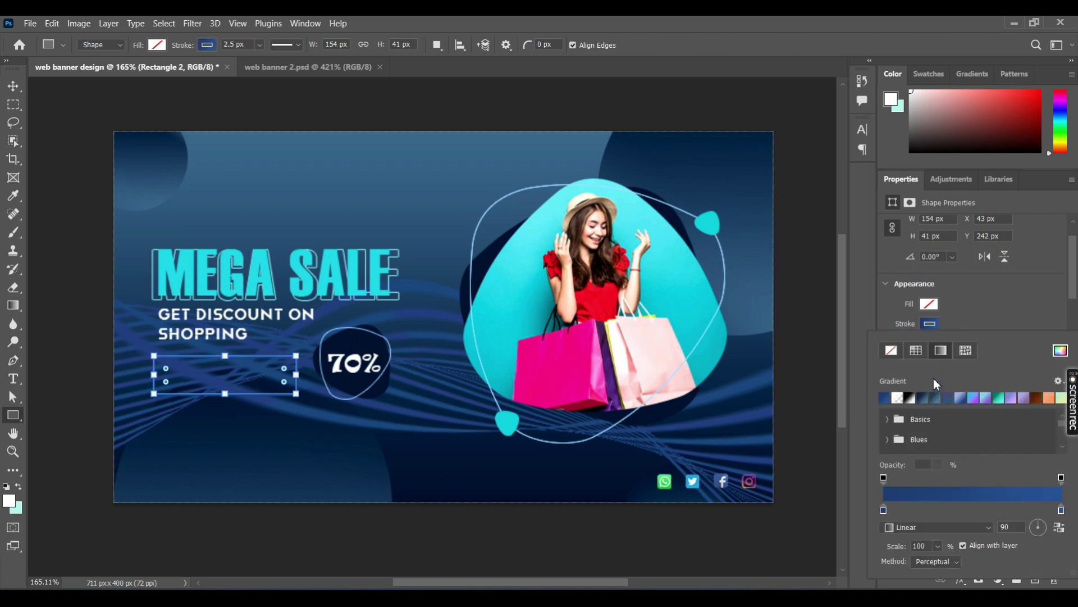
scroll(997, 393, down, 2)
scroll(997, 393, up, 1)
scroll(993, 383, up, 1)
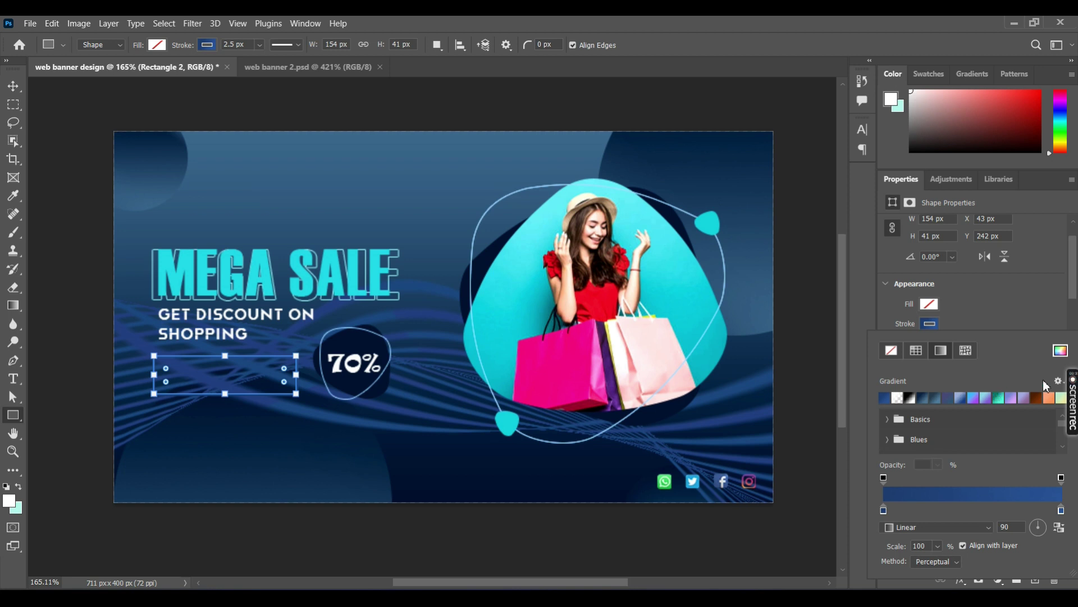
click(1061, 353)
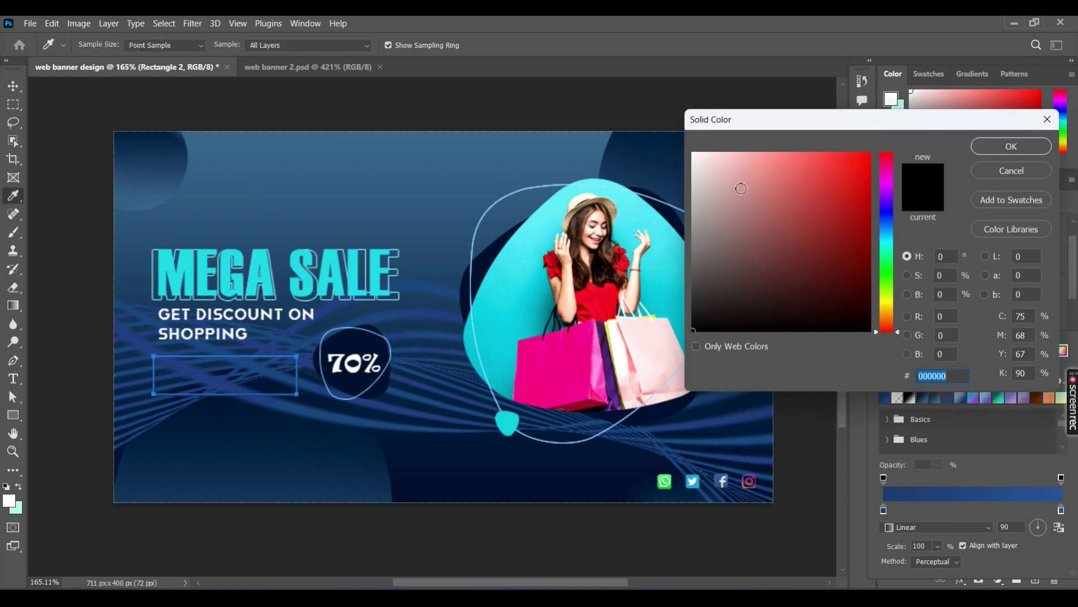
drag(728, 176, 671, 141)
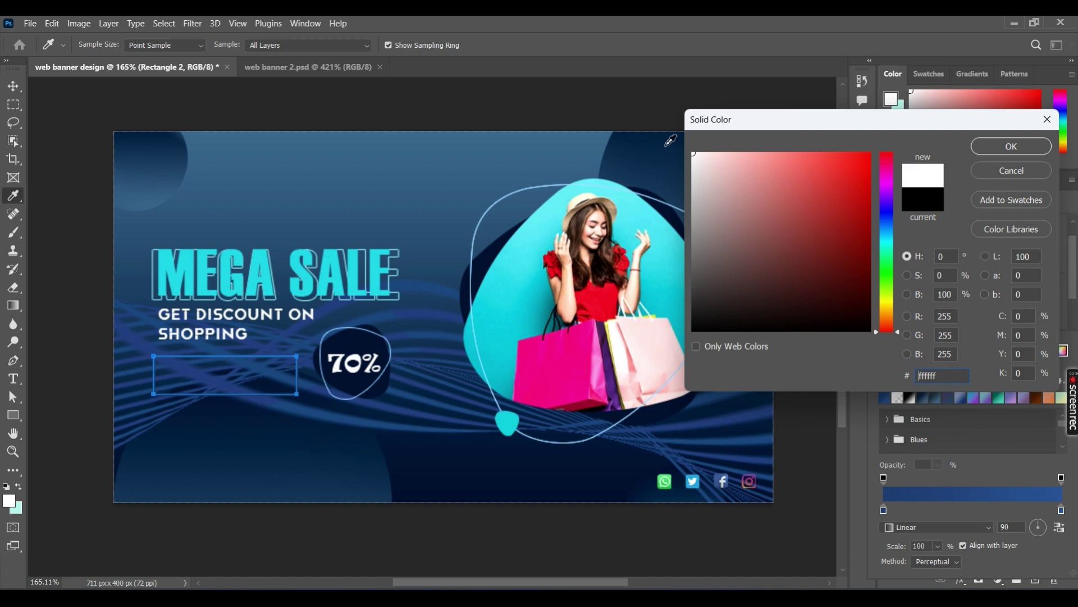
click(1011, 146)
- Round the rectangle's corners by dragging a corner-radius handle
click(612, 103)
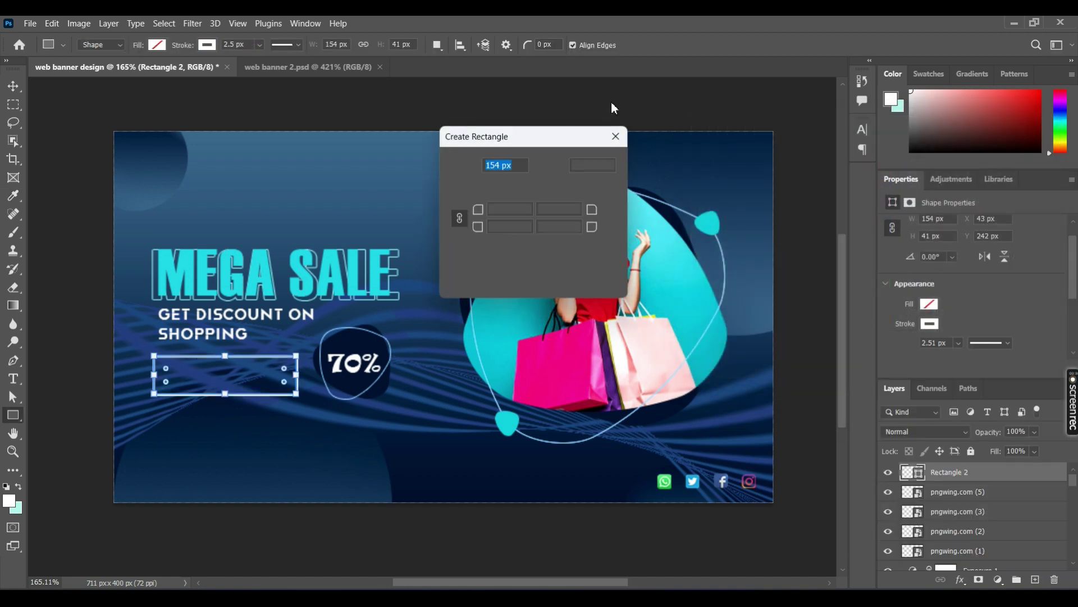
click(588, 282)
click(13, 86)
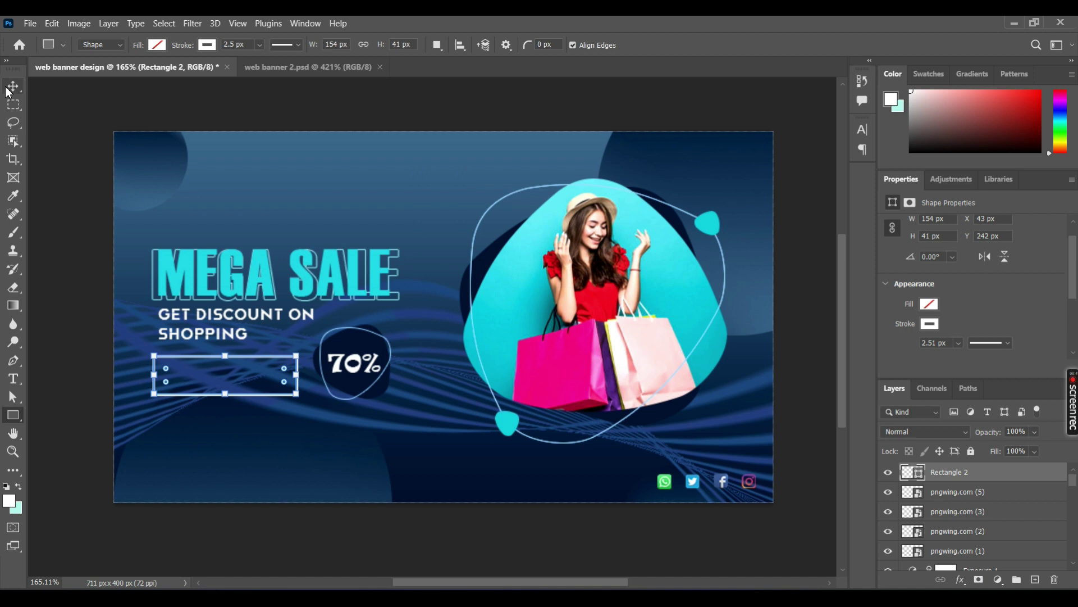
drag(167, 371, 143, 368)
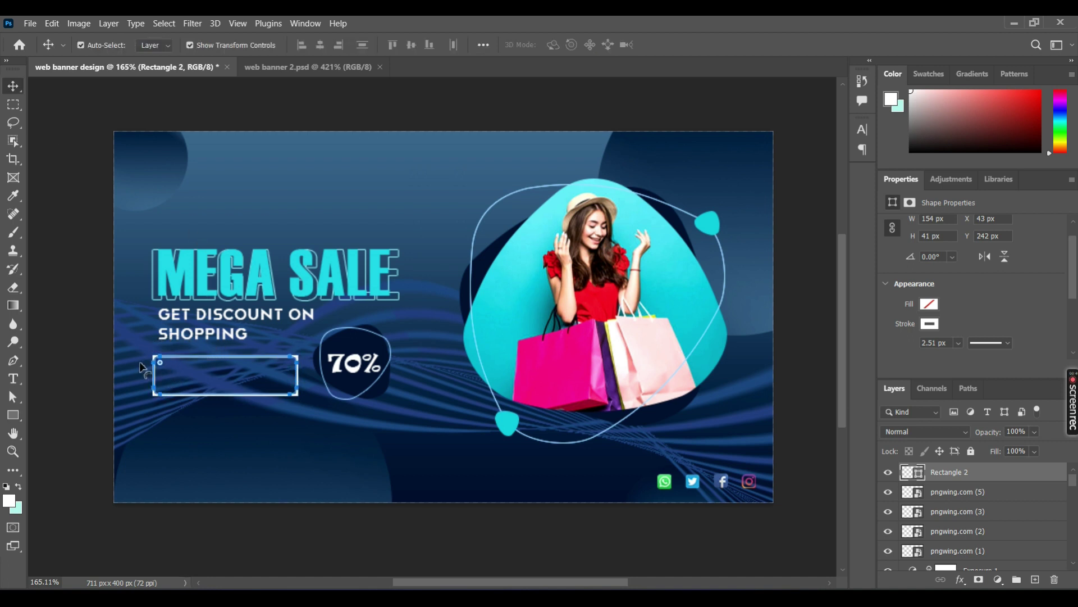
click(72, 247)
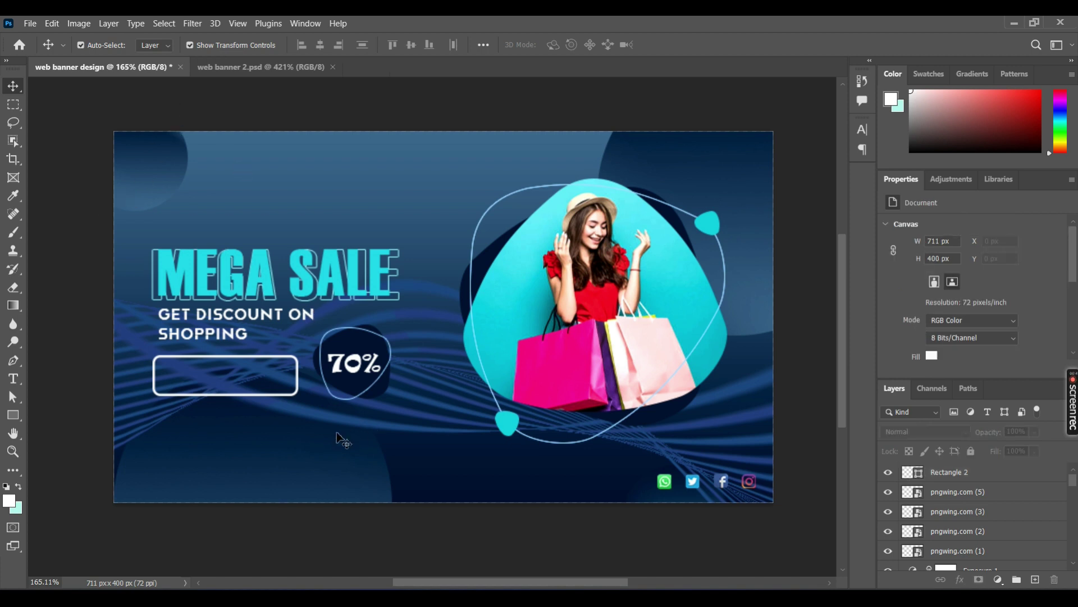
- Scale the outline box down to about 77%, roughly 119 × 32 px
scroll(284, 410, up, 2)
scroll(289, 387, up, 2)
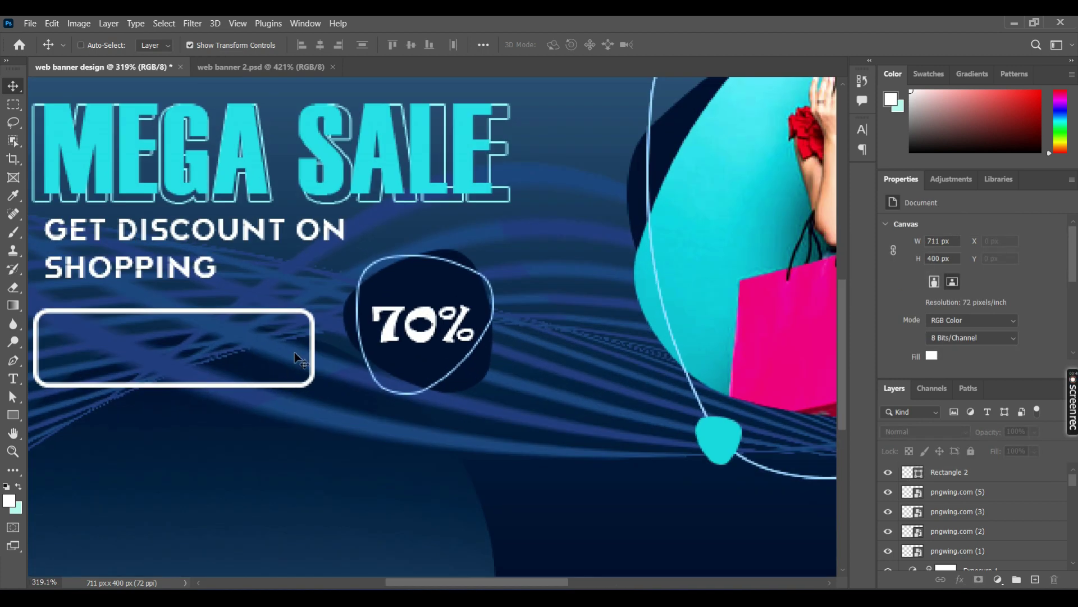
click(310, 321)
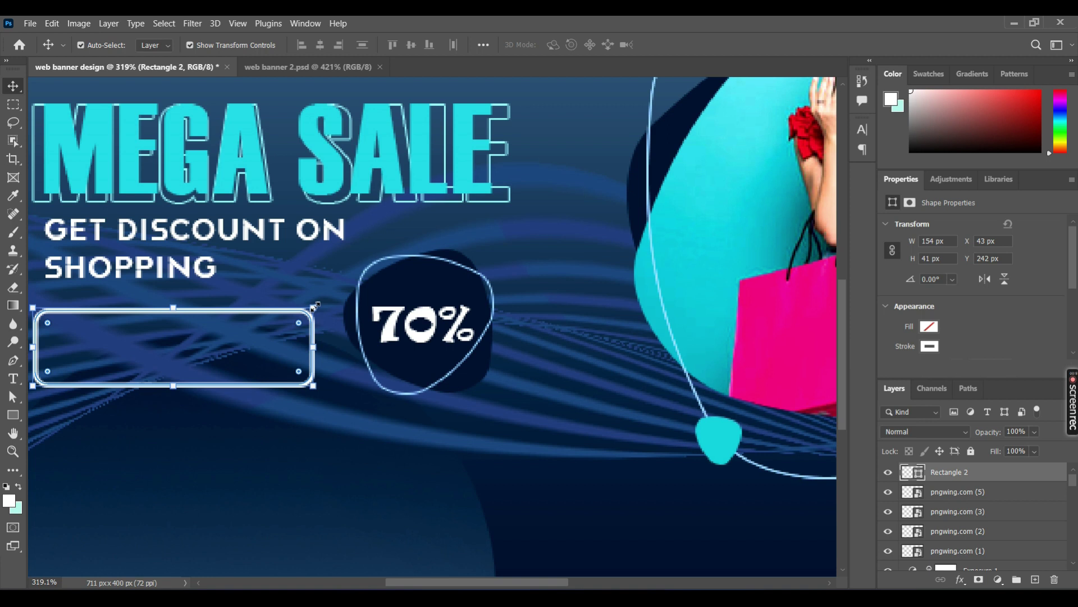
drag(314, 306, 275, 321)
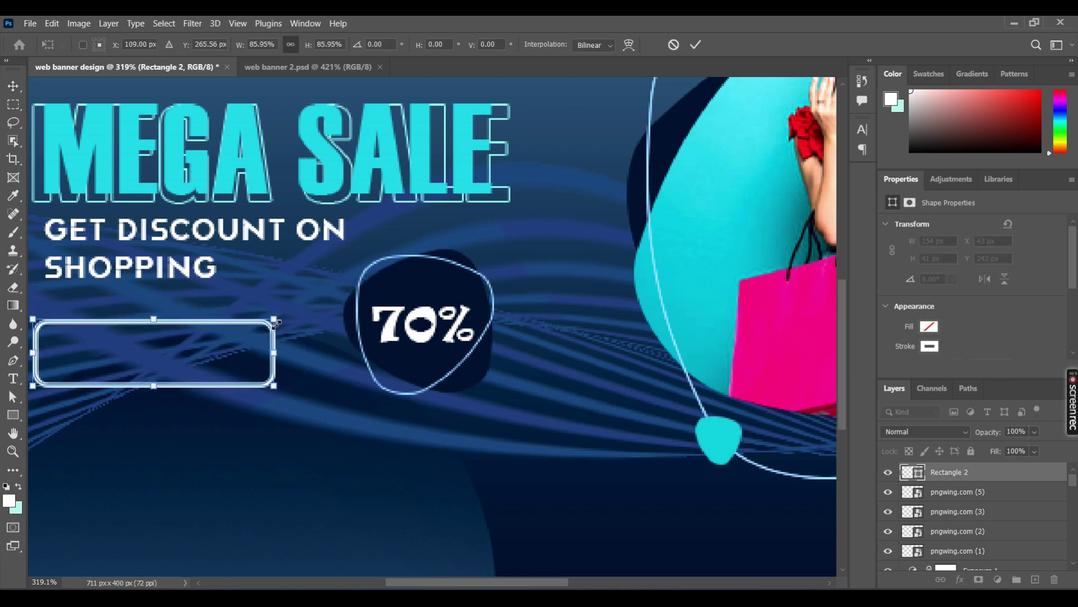
scroll(275, 321, down, 2)
scroll(275, 322, down, 1)
scroll(275, 323, down, 1)
mouse_move(275, 321)
mouse_down()
mouse_move(261, 325)
mouse_move(248, 309)
mouse_up()
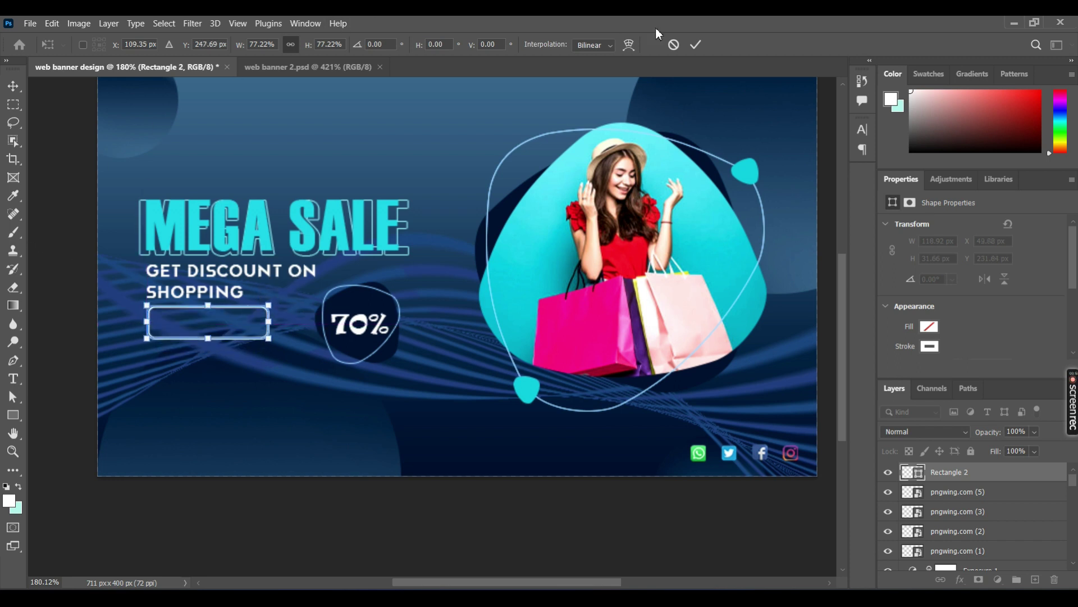
click(695, 46)
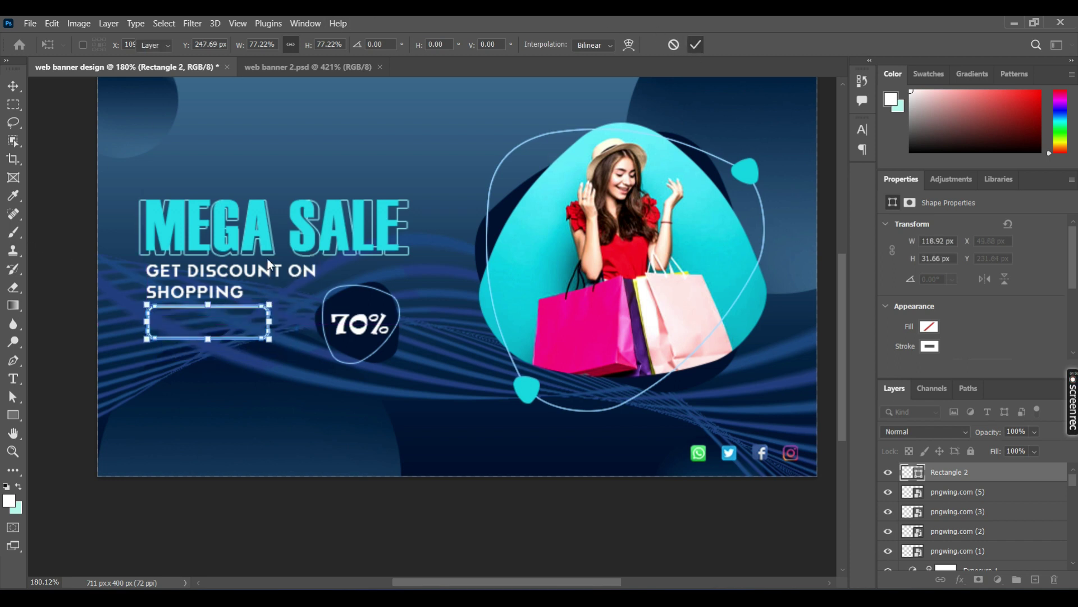
- Recentre the canvas and nudge the outline box 1 px left
click(86, 219)
drag(340, 241, 327, 289)
click(254, 361)
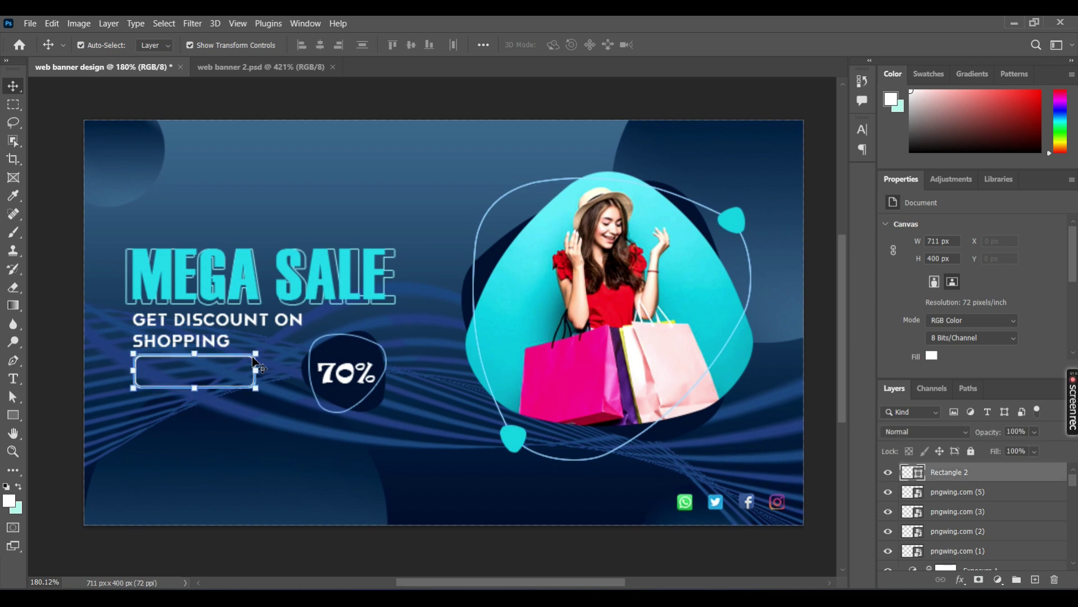
key(Left)
key(Left)
key(Left)
- Thin the button box's white stroke to 2 px, then 1.5 px
scroll(941, 336, down, 1)
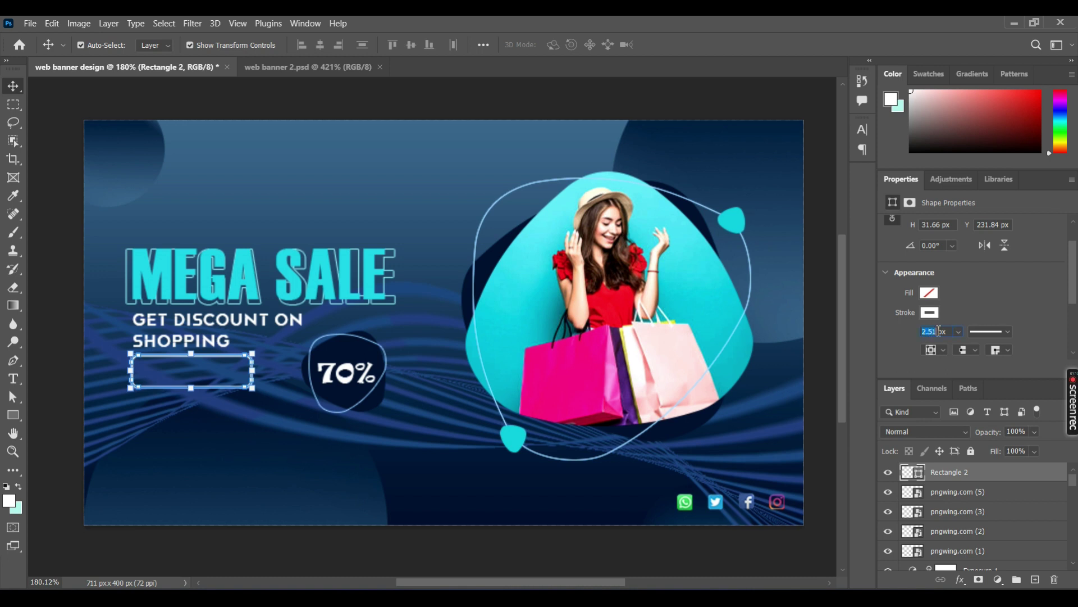
text(2)
key(Return)
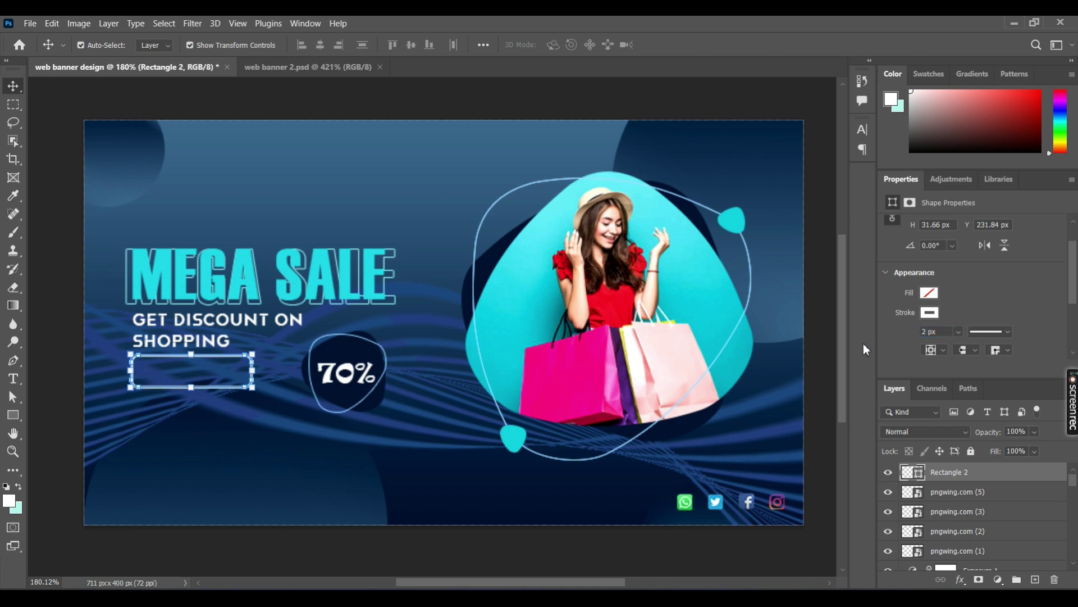
click(73, 287)
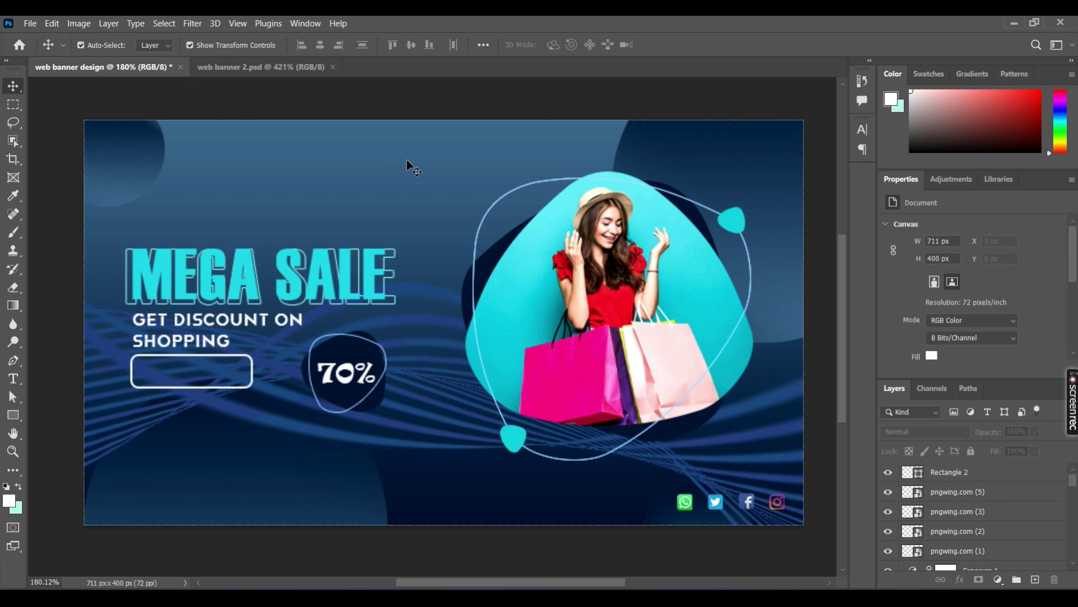
click(250, 362)
scroll(977, 337, down, 2)
scroll(943, 337, down, 2)
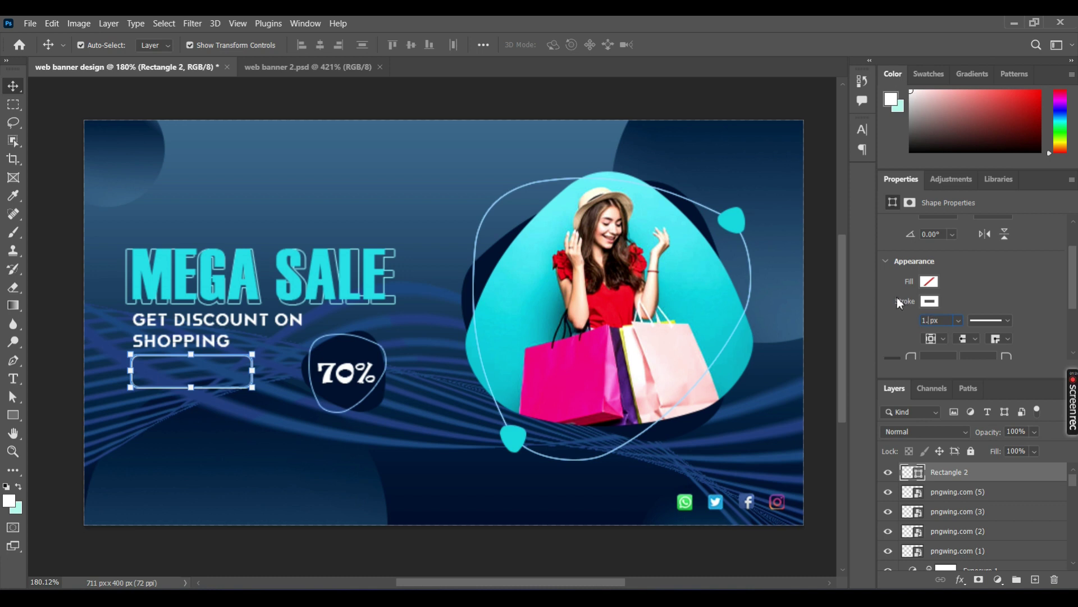
text(5)
key(Return)
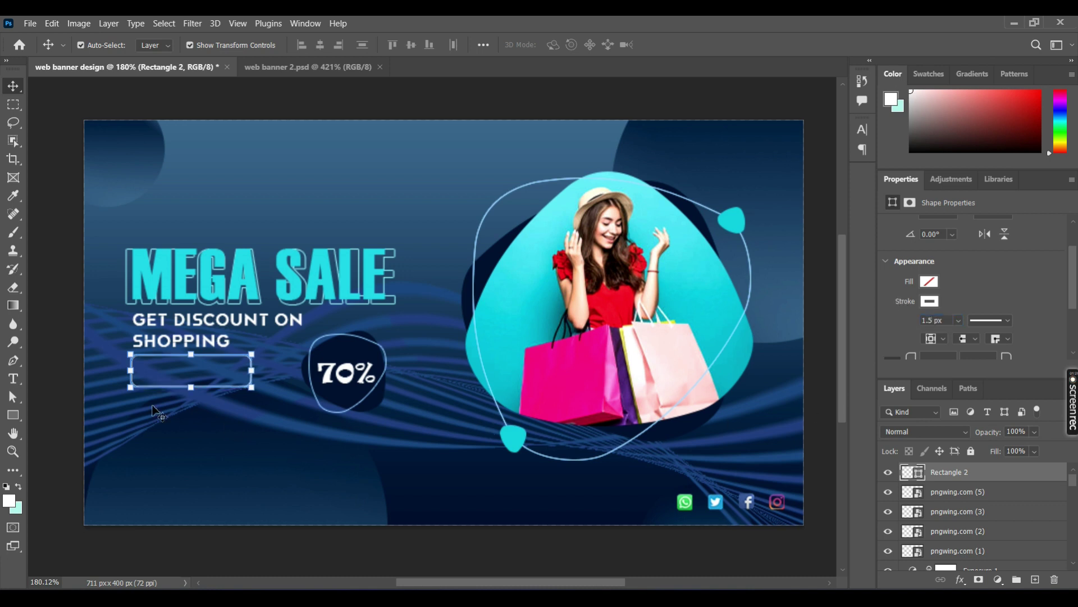
- Move the Line 1 copy 16 wave line slightly up-left
click(62, 334)
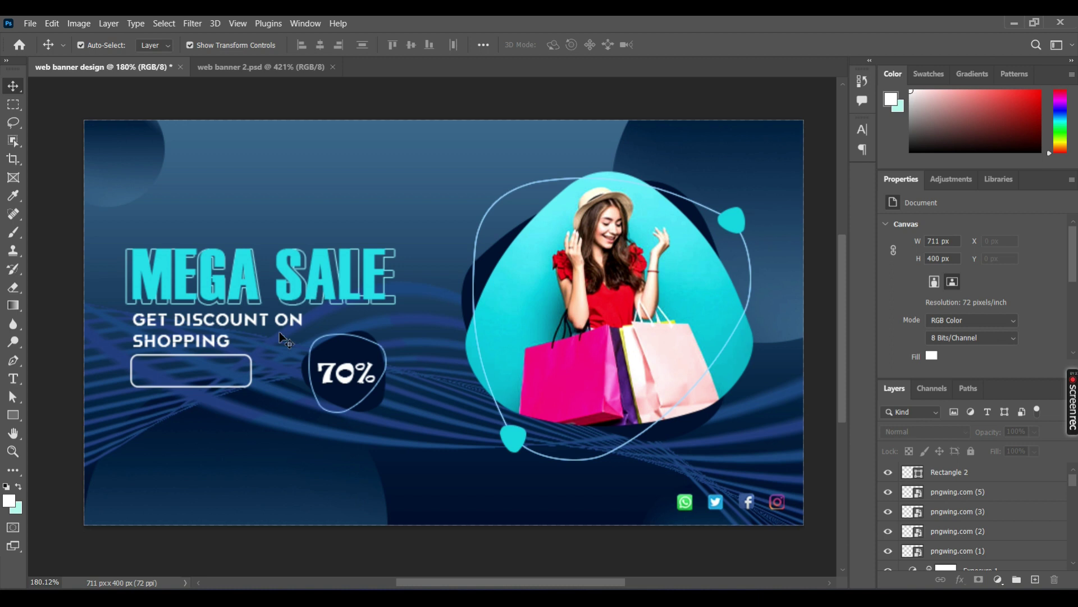
ctrl+click(245, 364)
drag(241, 372, 238, 370)
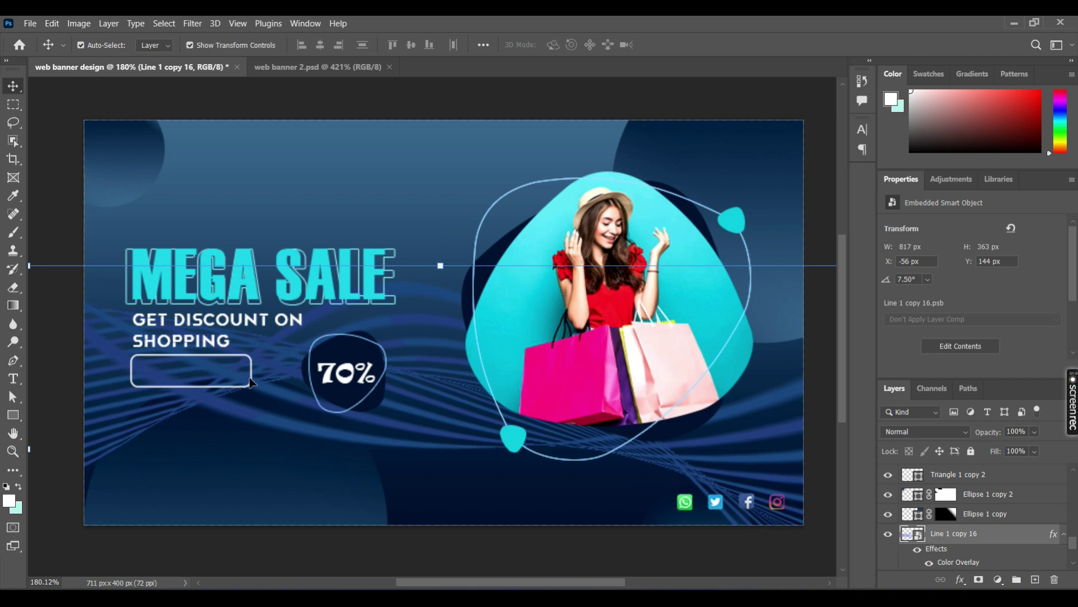
- Zoom in on the heading area and try out the background line and outline rectangle layers
scroll(250, 382, up, 2)
scroll(230, 300, up, 3)
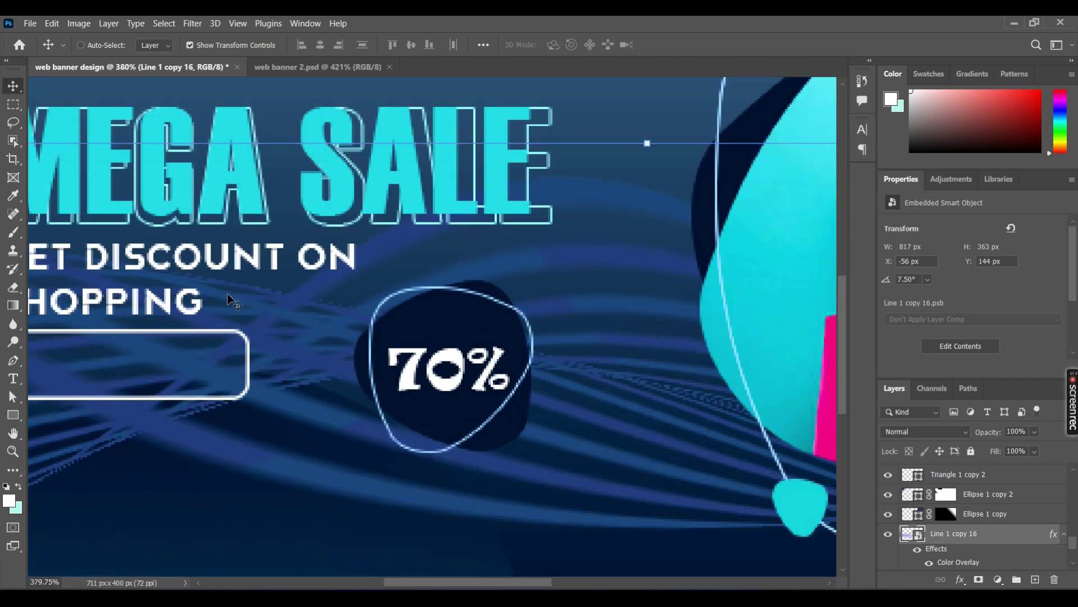
drag(227, 285, 403, 281)
click(57, 350)
click(178, 362)
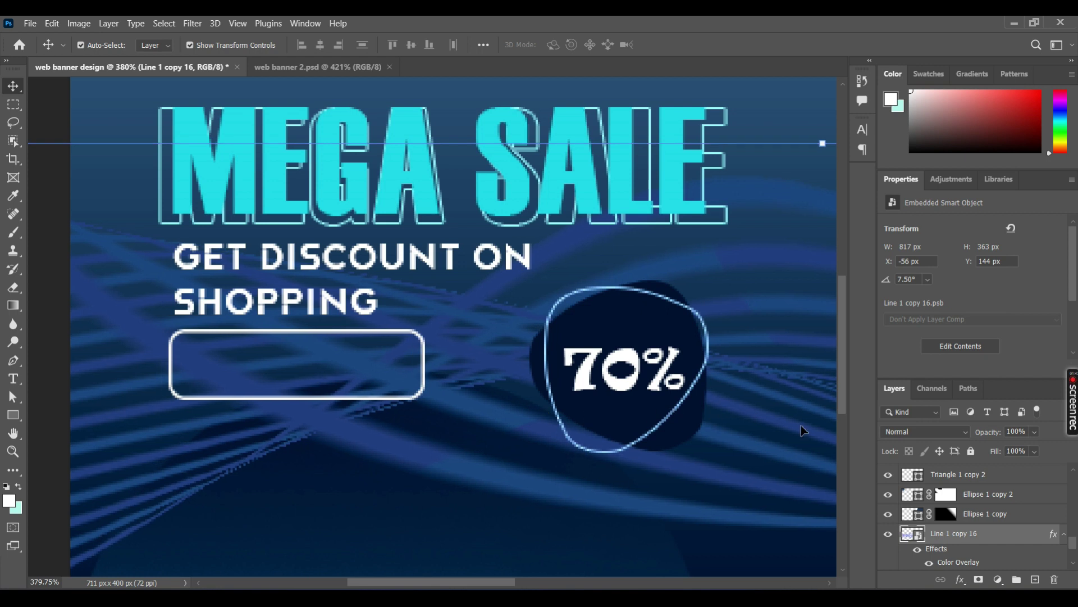
scroll(1016, 503, up, 3)
scroll(1017, 504, up, 3)
scroll(1016, 504, up, 3)
scroll(1017, 504, up, 3)
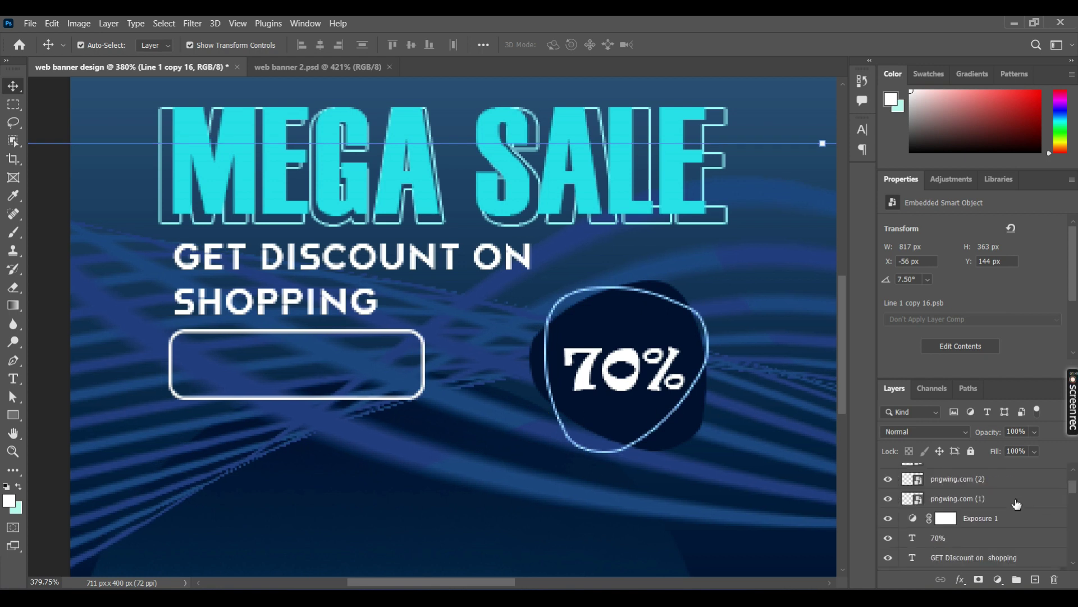
scroll(1016, 504, up, 3)
click(988, 473)
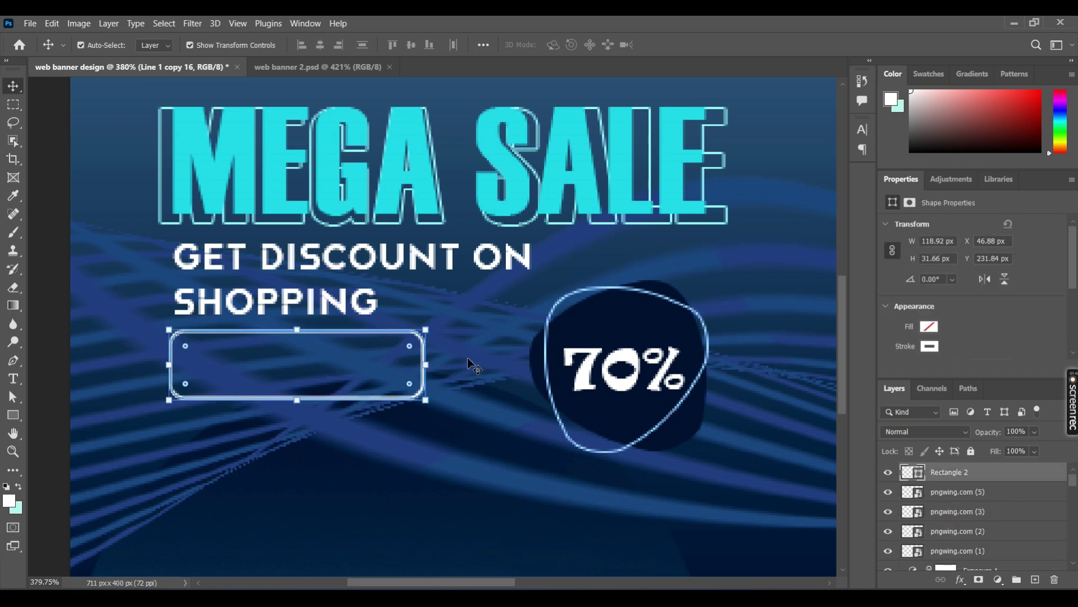
click(425, 388)
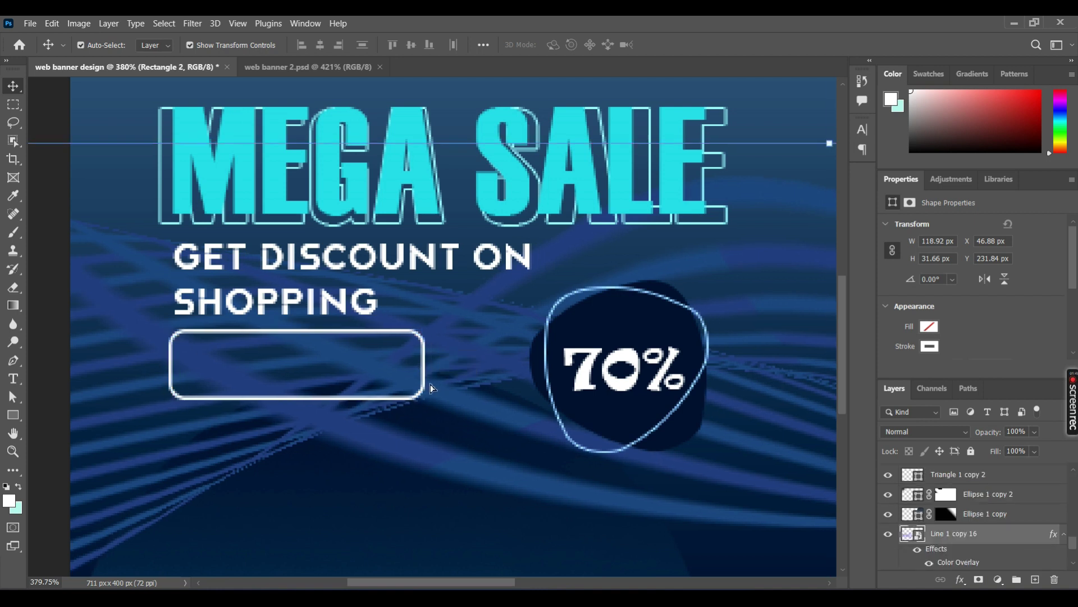
- Nudge Rectangle 2 1 px right so it lines up under GET DISCOUNT ON SHOPPING
scroll(1041, 530, up, 3)
scroll(1022, 523, up, 3)
scroll(999, 510, up, 3)
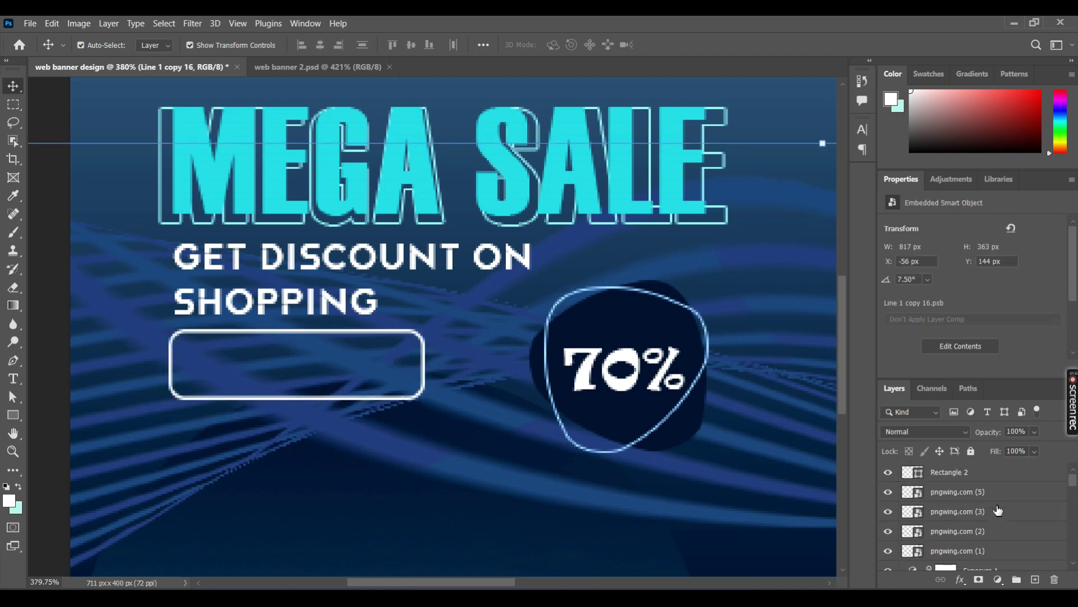
click(970, 477)
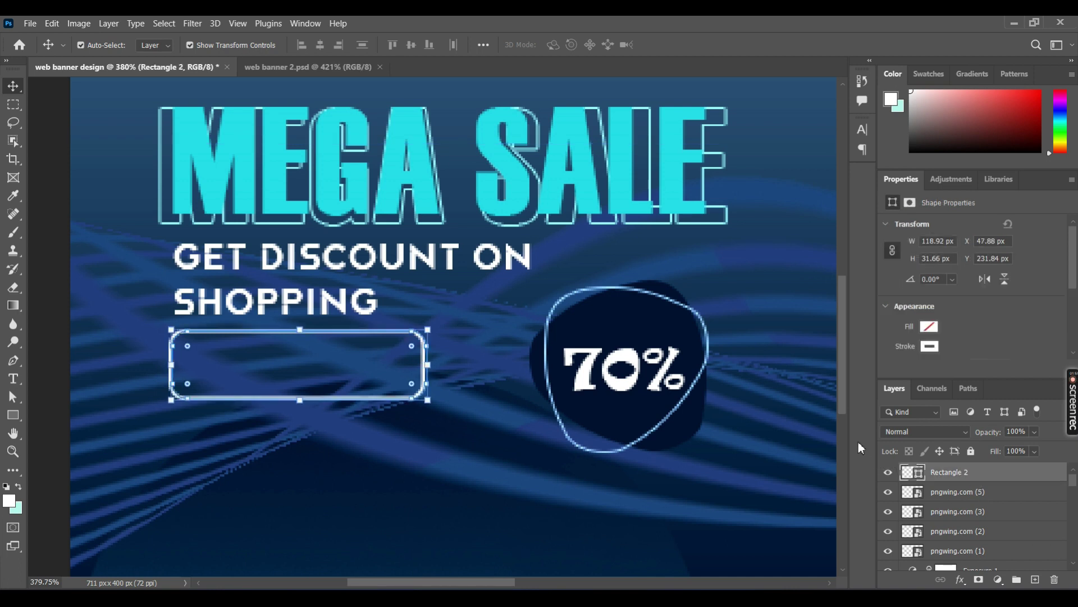
key(Right)
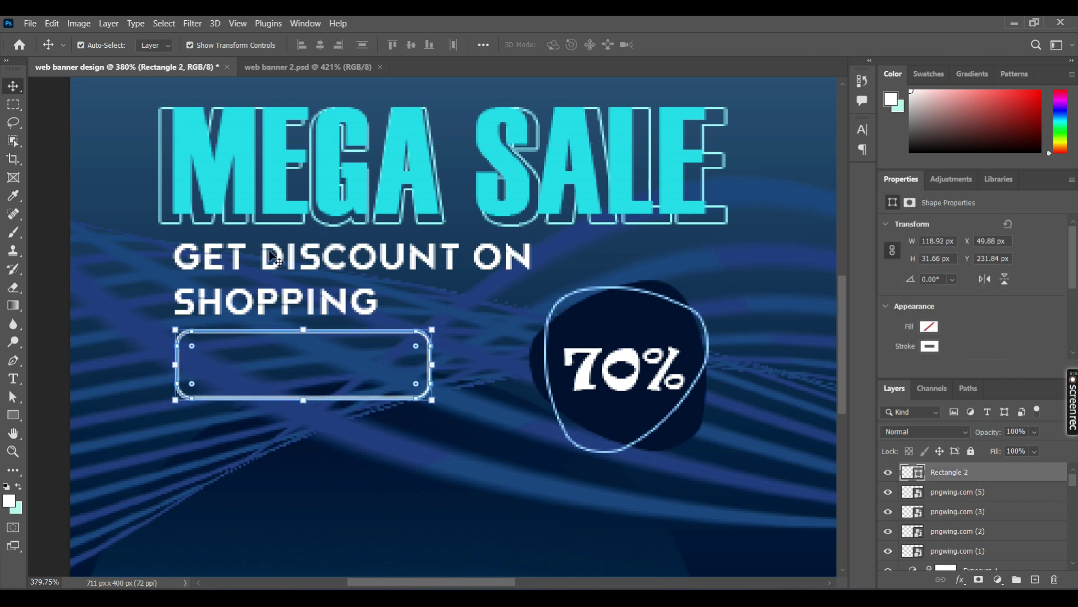
click(318, 258)
- Duplicate the discount text, retype the copy as BUY NOW, and move it into the button outline
drag(319, 258, 323, 339)
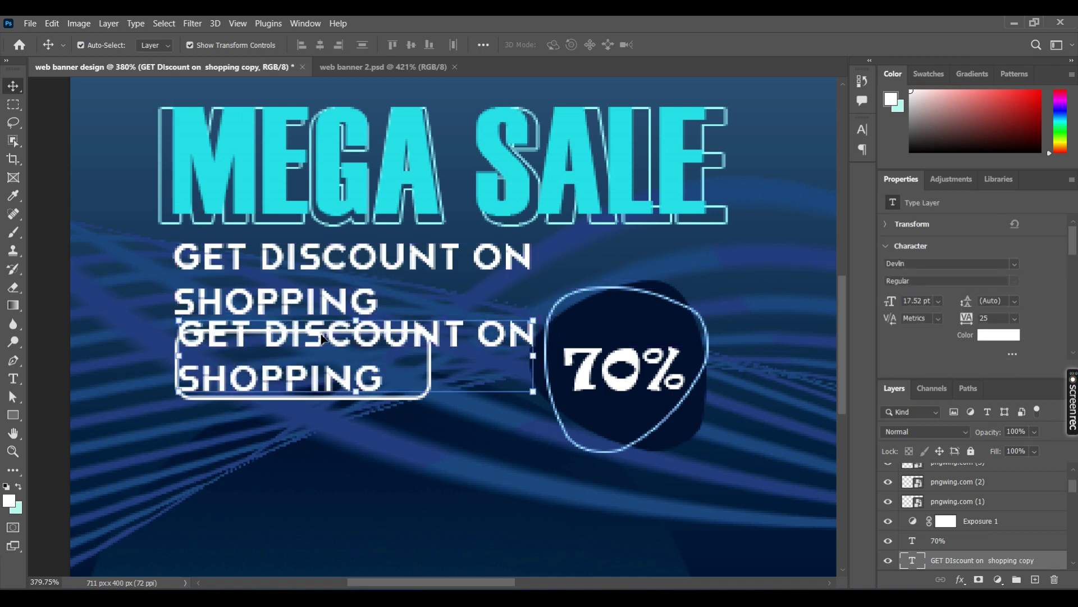
double_click(323, 339)
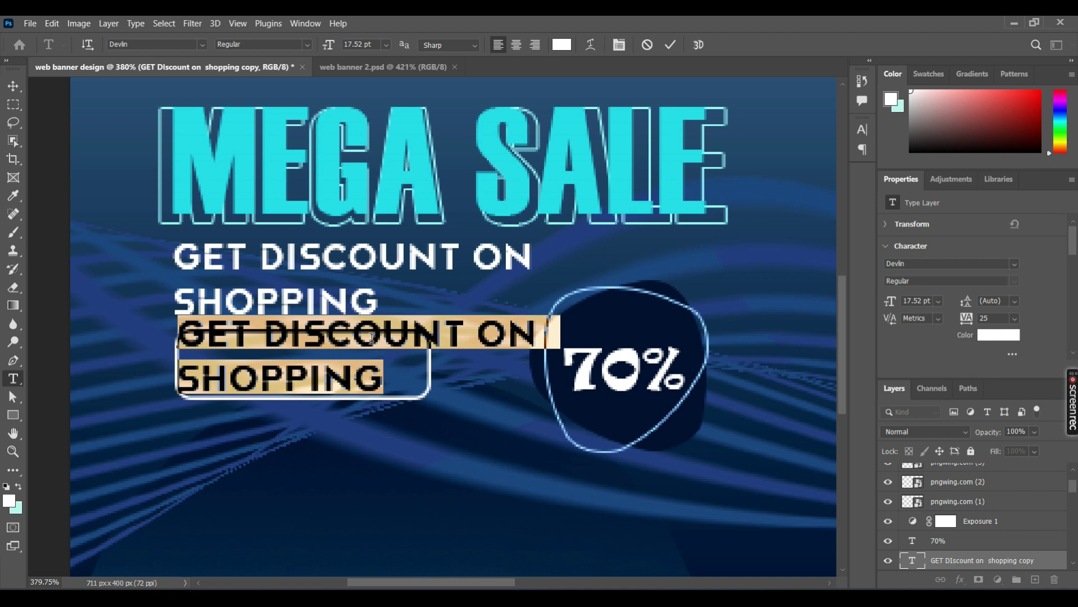
text(BUY NO)
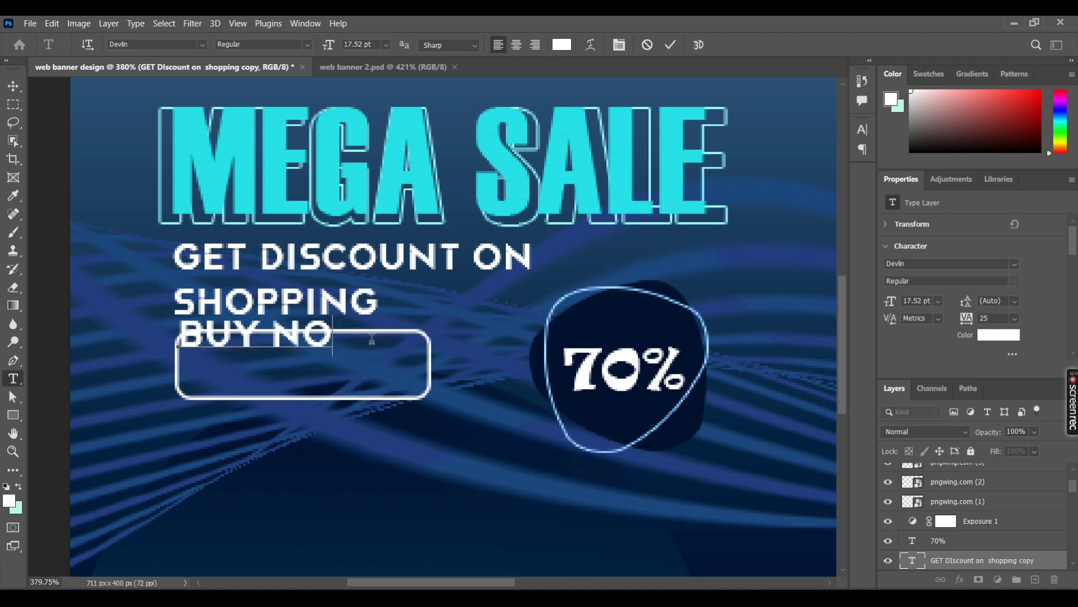
text(W)
click(671, 47)
key(v)
drag(331, 340, 349, 368)
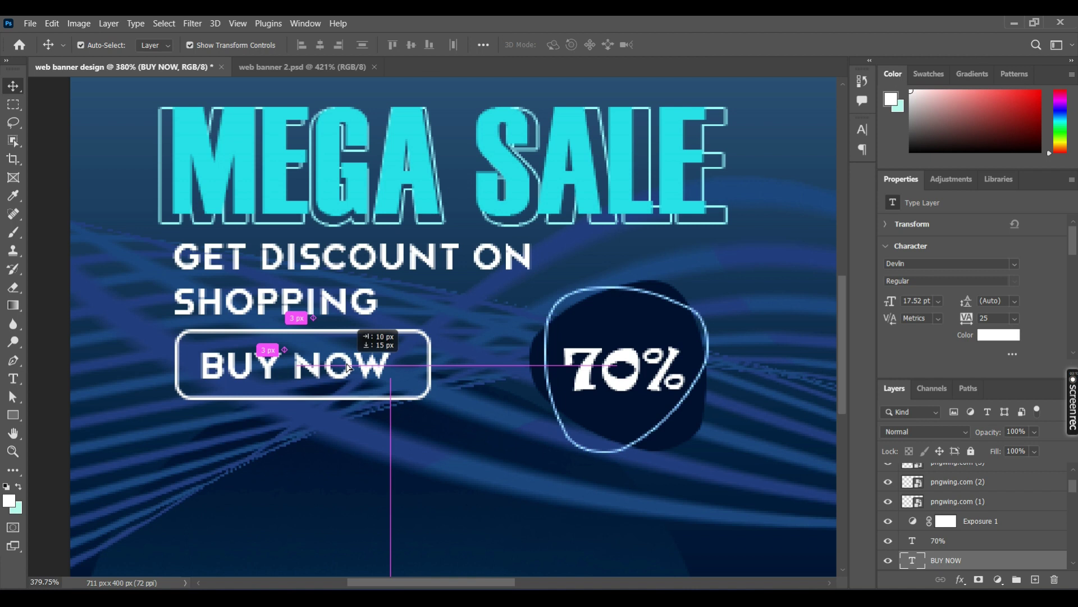
drag(348, 368, 356, 373)
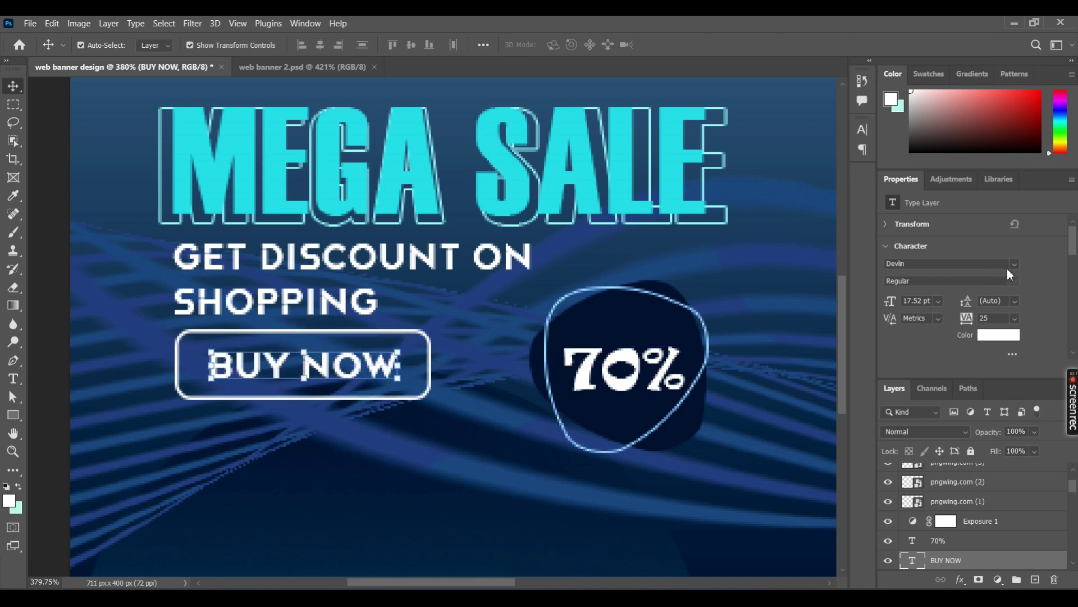
- Set BUY NOW in Haettenschweiler and scale it up to about 141%
click(1014, 264)
scroll(990, 343, up, 1)
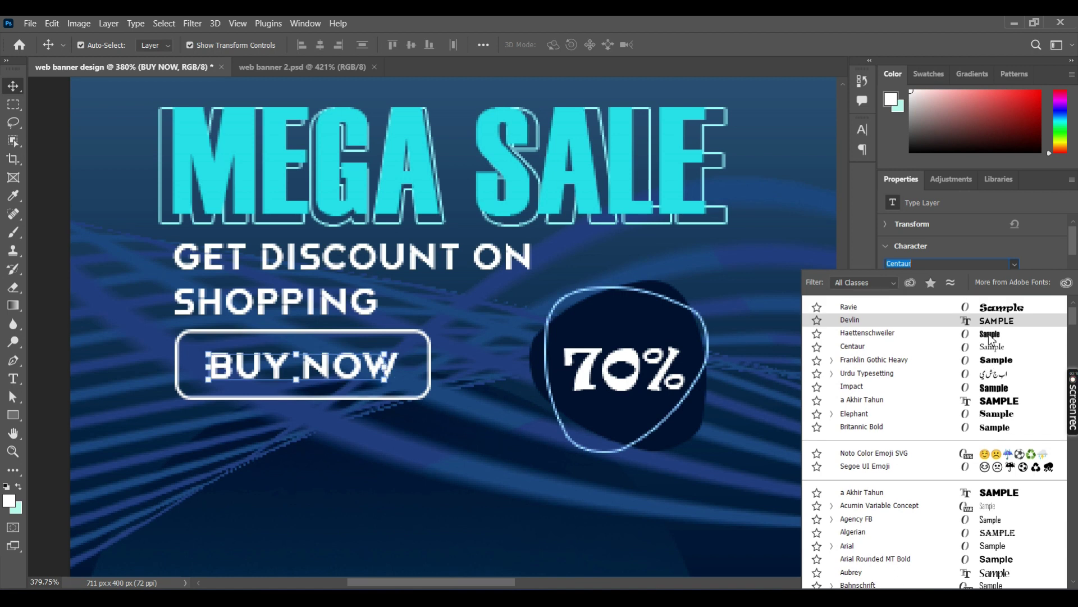
click(876, 333)
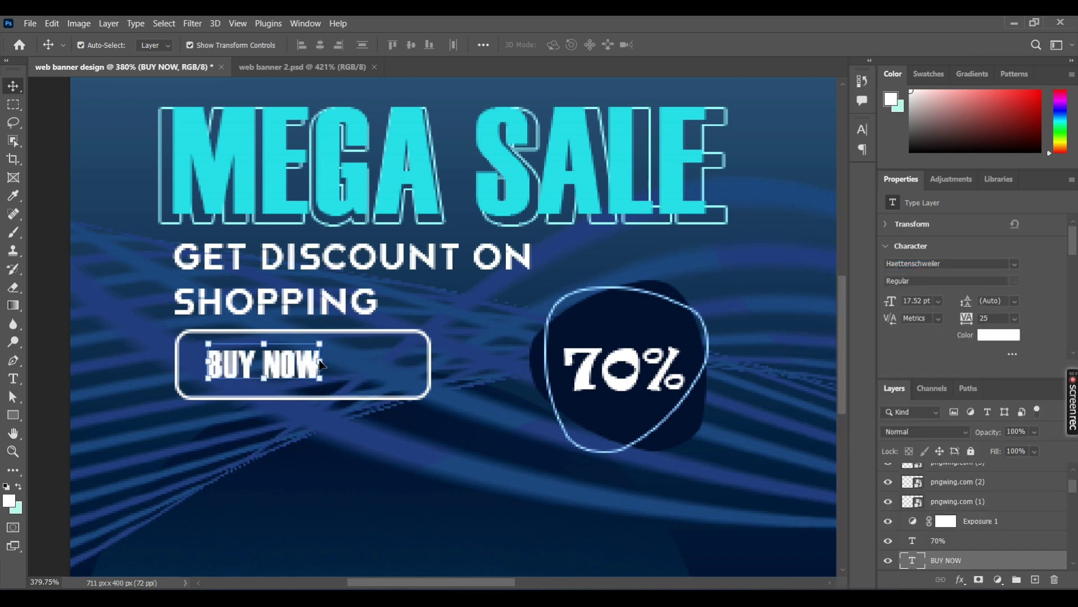
drag(325, 363, 366, 369)
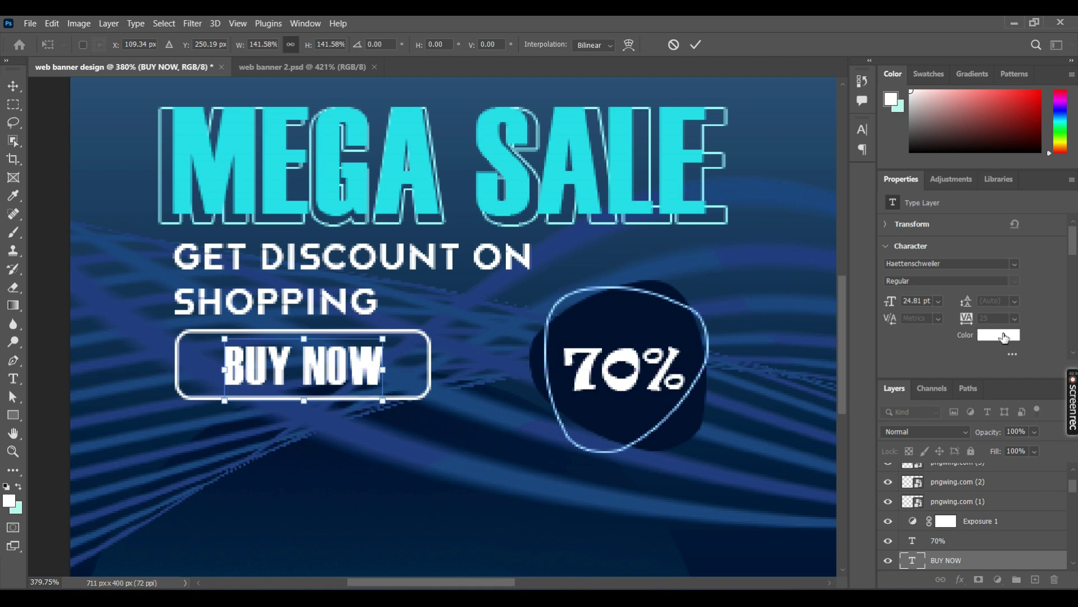
click(696, 45)
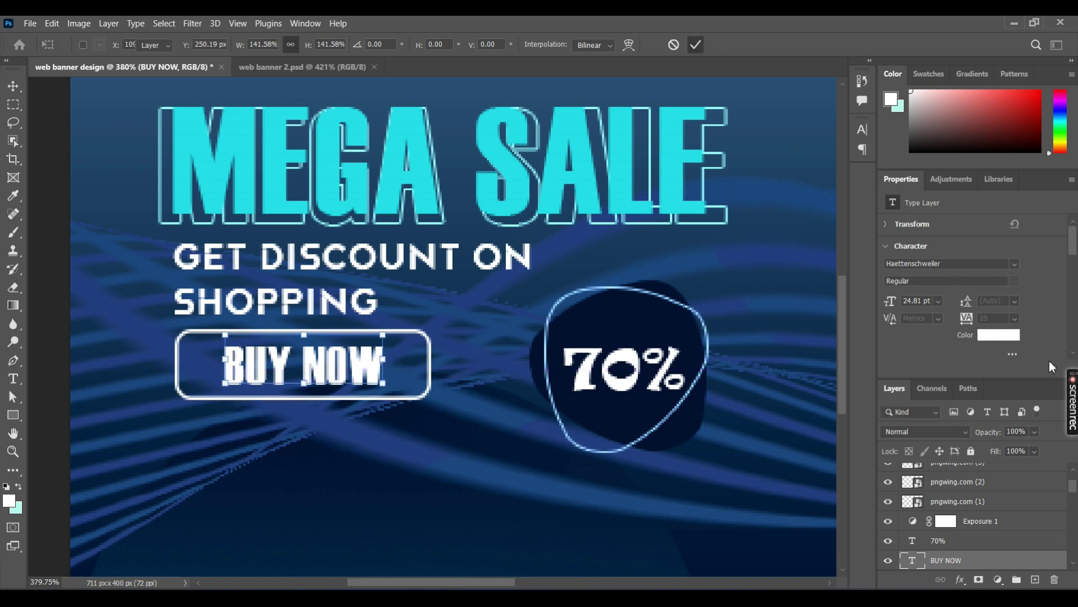
- Keep BUY NOW white, widen its tracking to 75, and shift it left inside the button
click(998, 335)
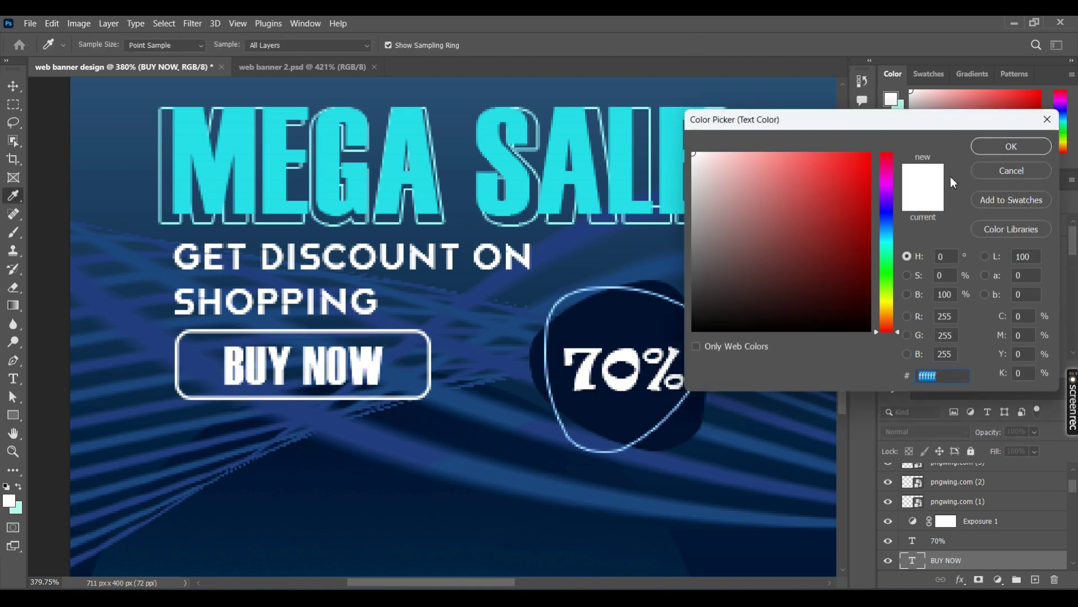
click(1024, 170)
click(1014, 318)
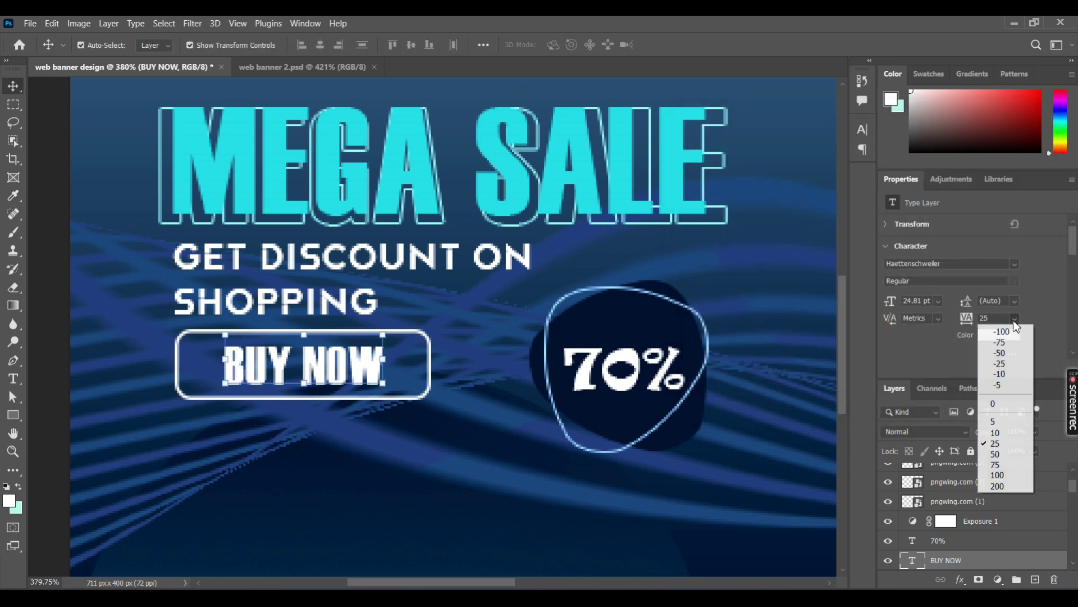
click(997, 464)
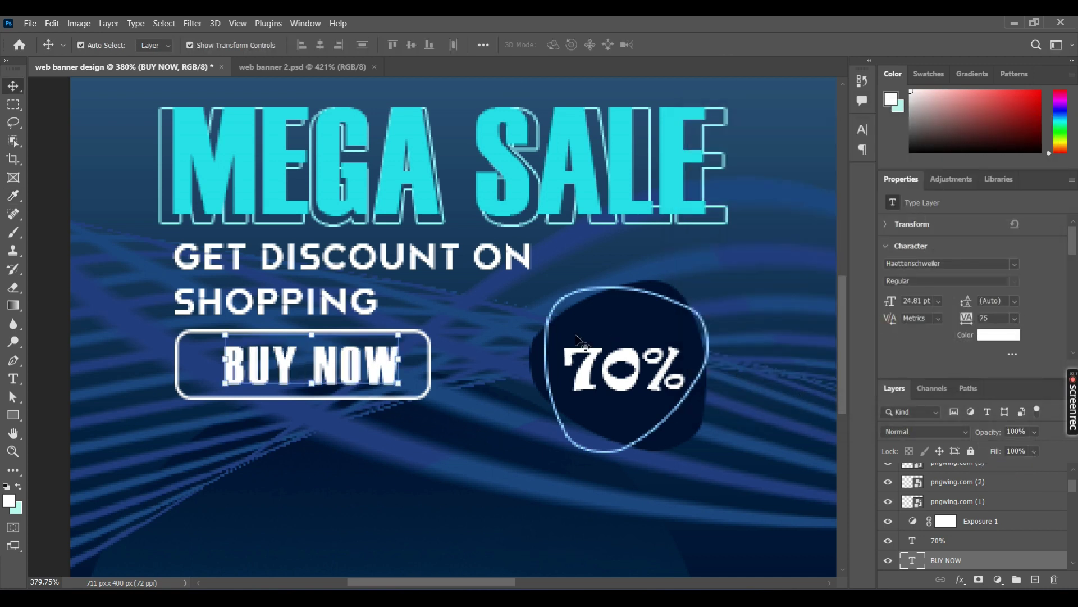
drag(362, 374, 363, 372)
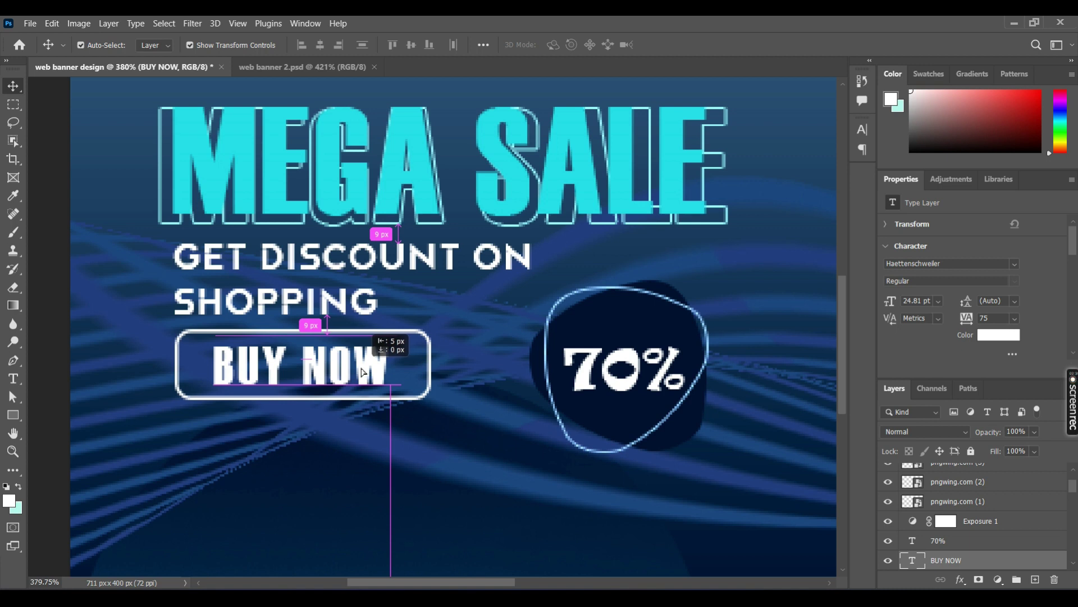
- Move the BUY NOW layer above Rectangle 2 and centre it horizontally and vertically in the outline
scroll(504, 351, down, 3)
scroll(504, 351, down, 2)
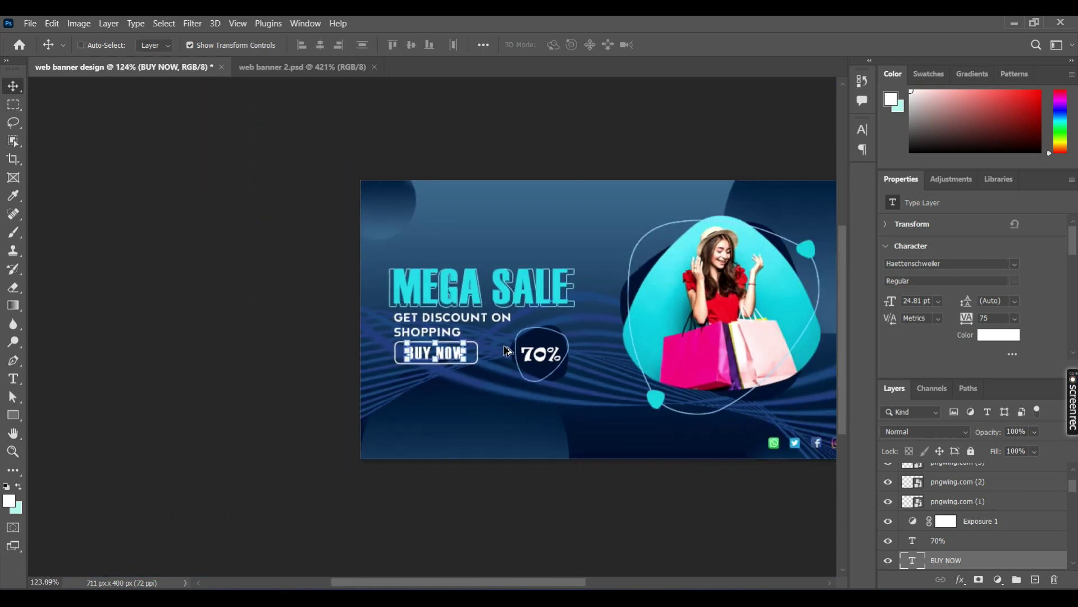
scroll(702, 373, up, 2)
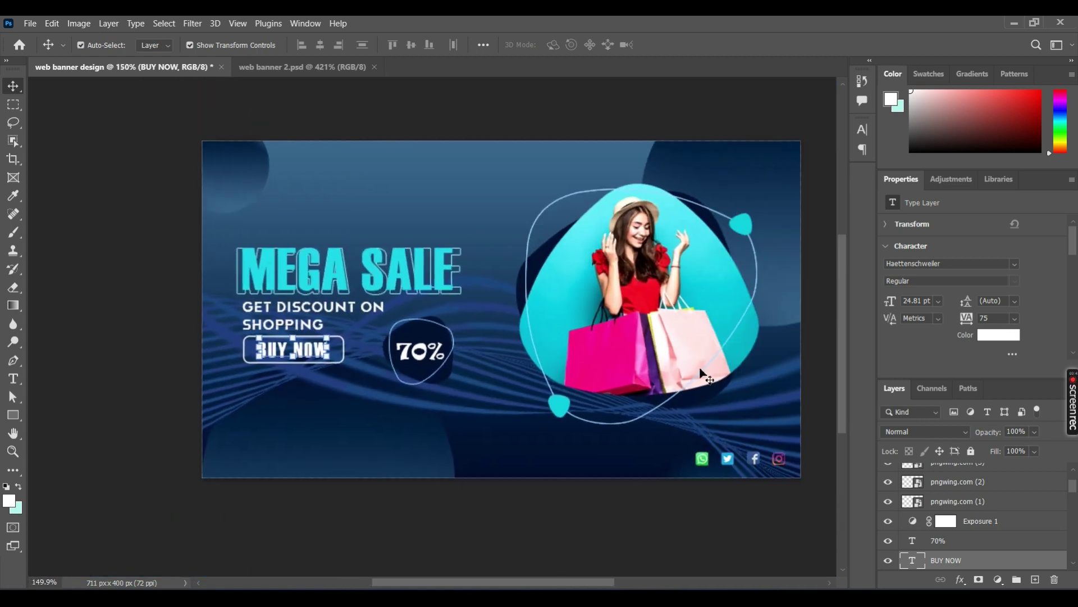
drag(989, 558, 966, 464)
click(951, 492)
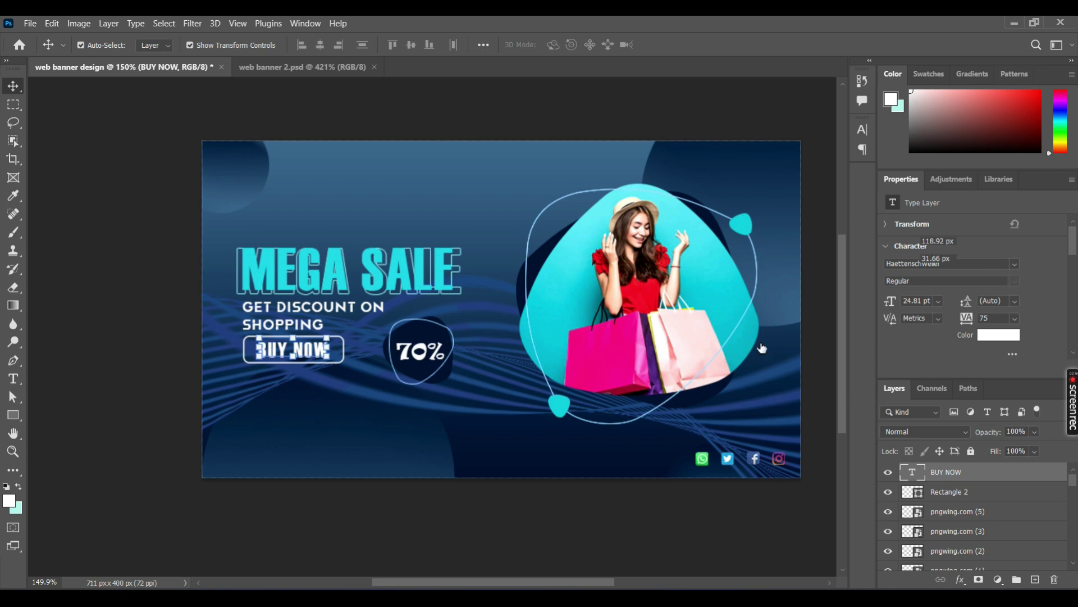
click(319, 47)
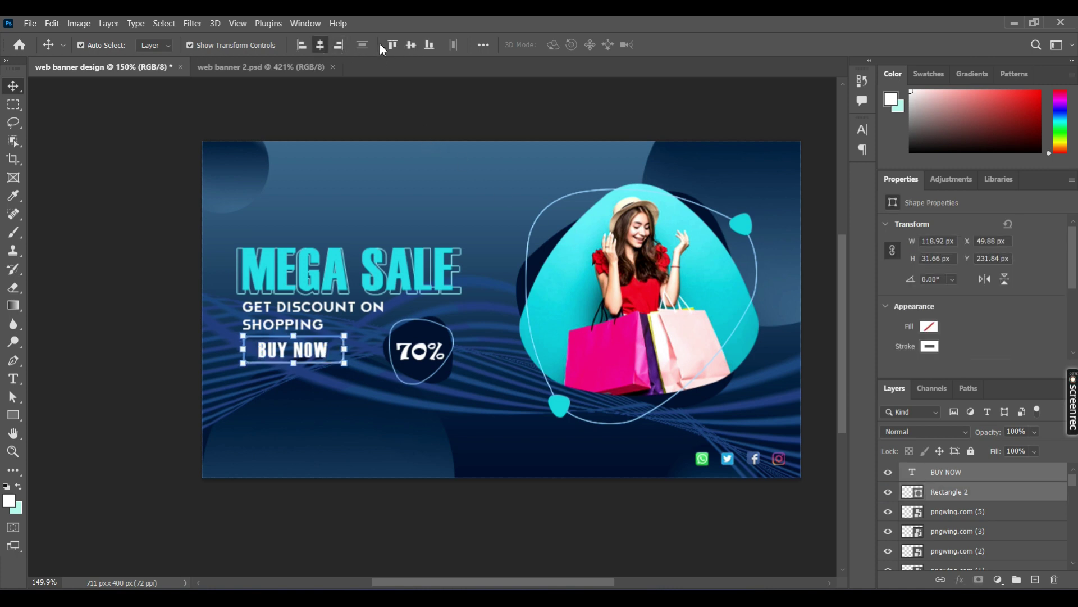
click(412, 46)
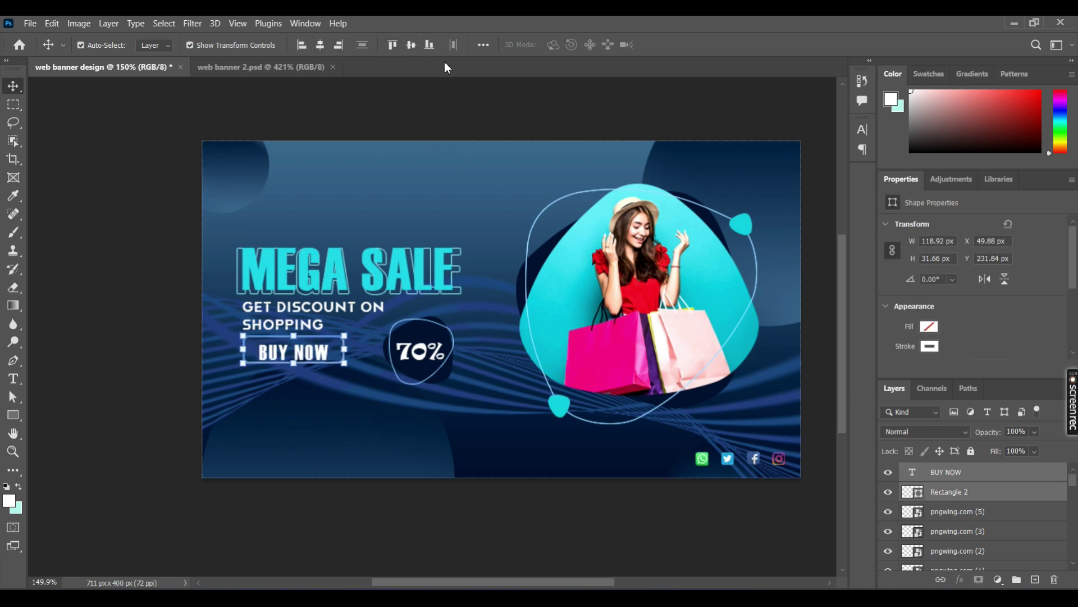
click(487, 115)
click(320, 357)
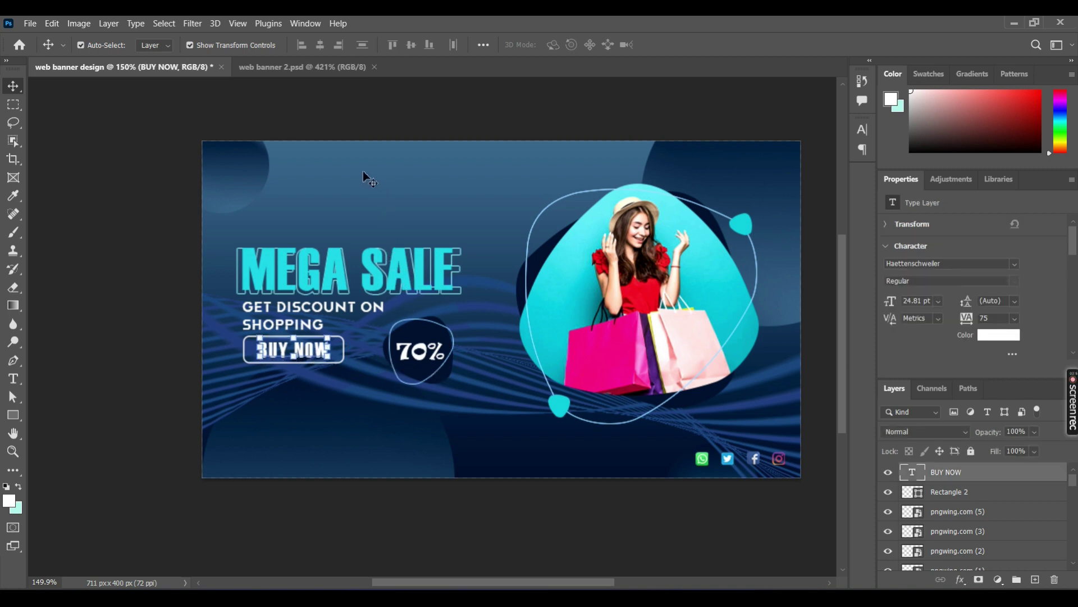
click(145, 219)
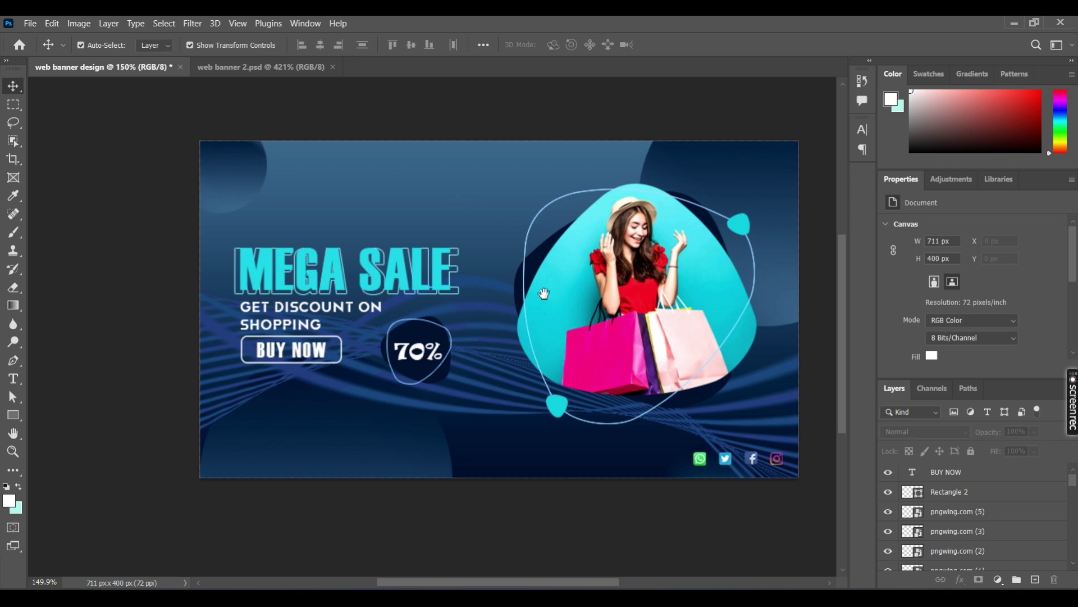
scroll(542, 294, right, 3)
scroll(555, 289, down, 3)
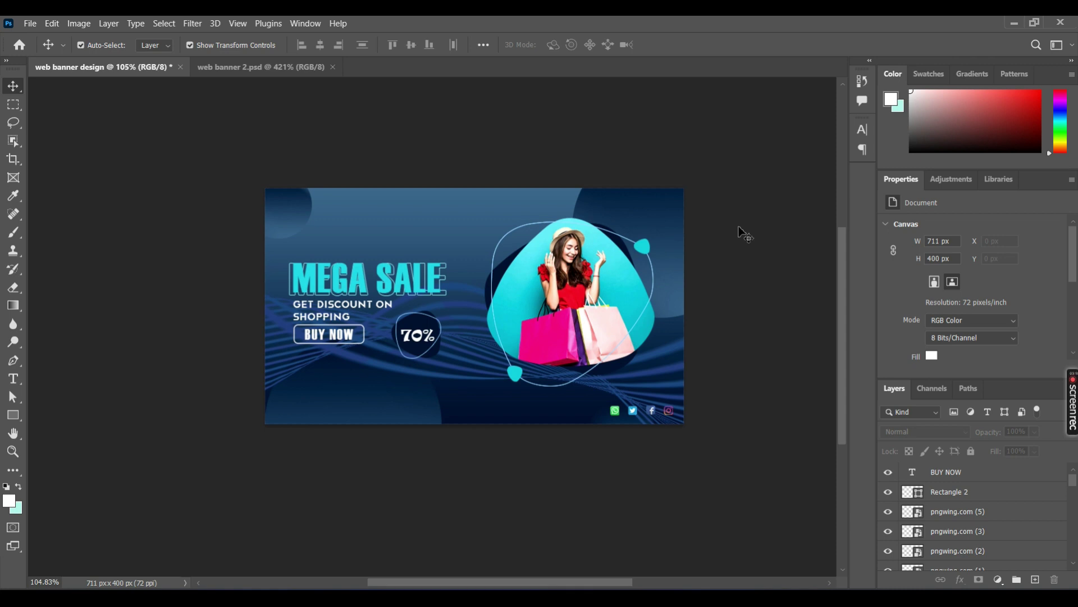
- Narrow the Rectangle 2 outline to about 100 px wide and recentre BUY NOW horizontally within it
scroll(546, 323, up, 3)
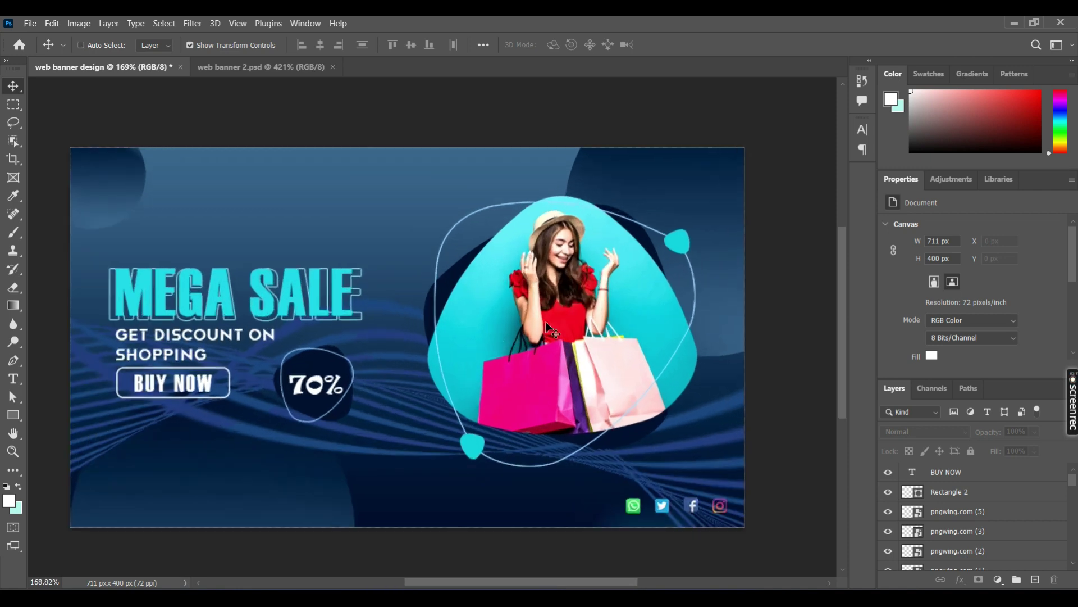
drag(329, 340, 427, 298)
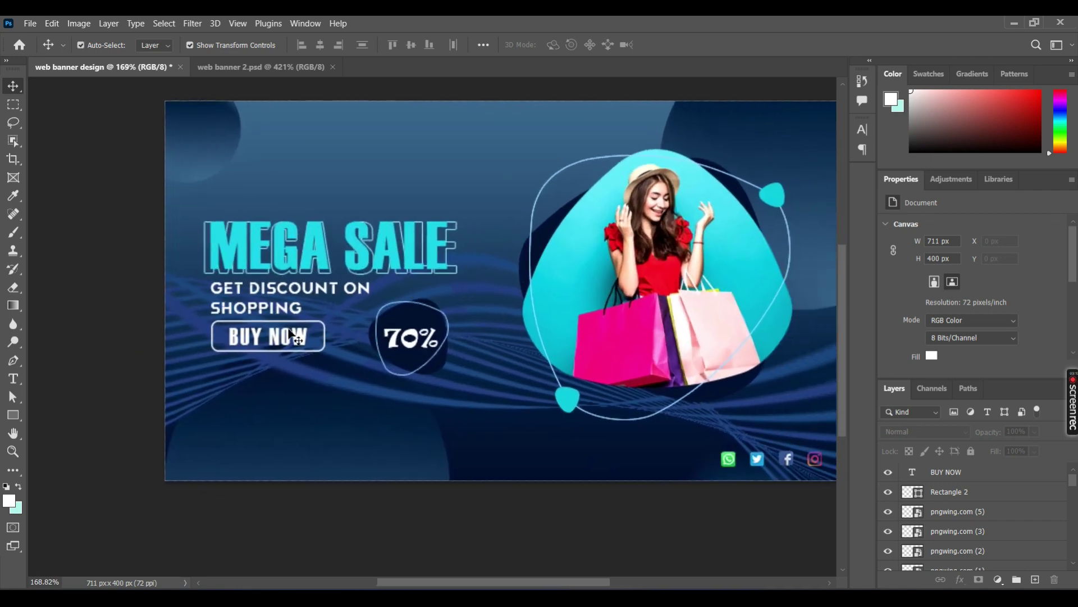
click(994, 514)
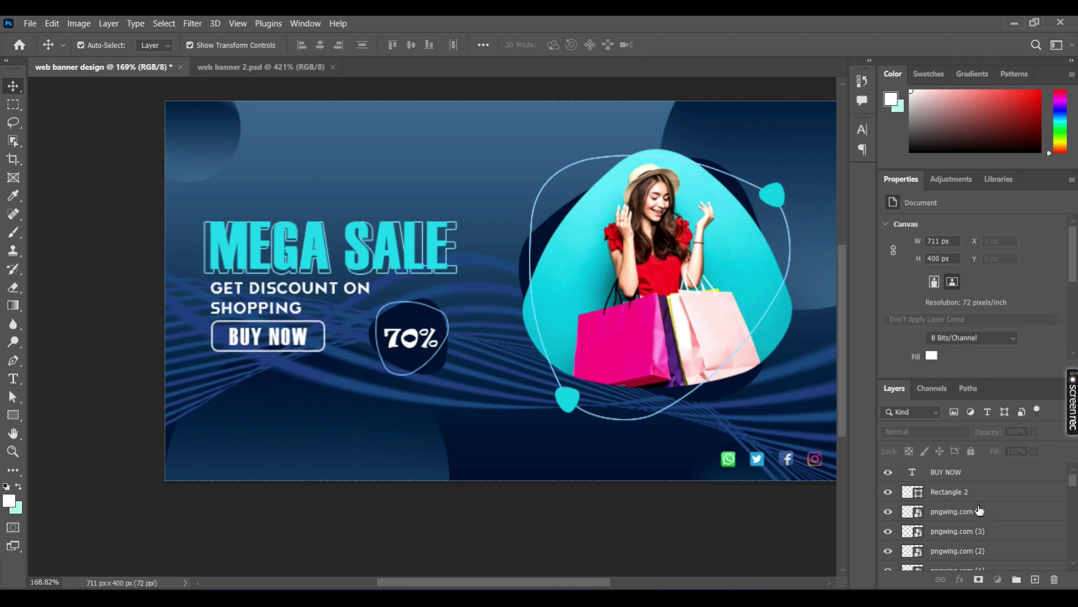
click(976, 494)
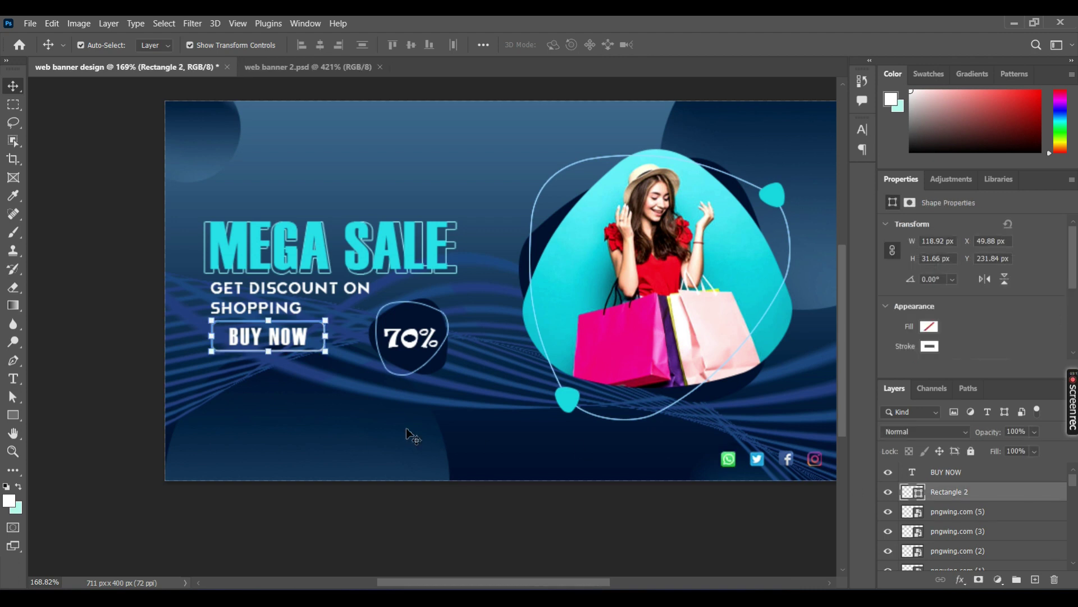
drag(325, 337, 307, 337)
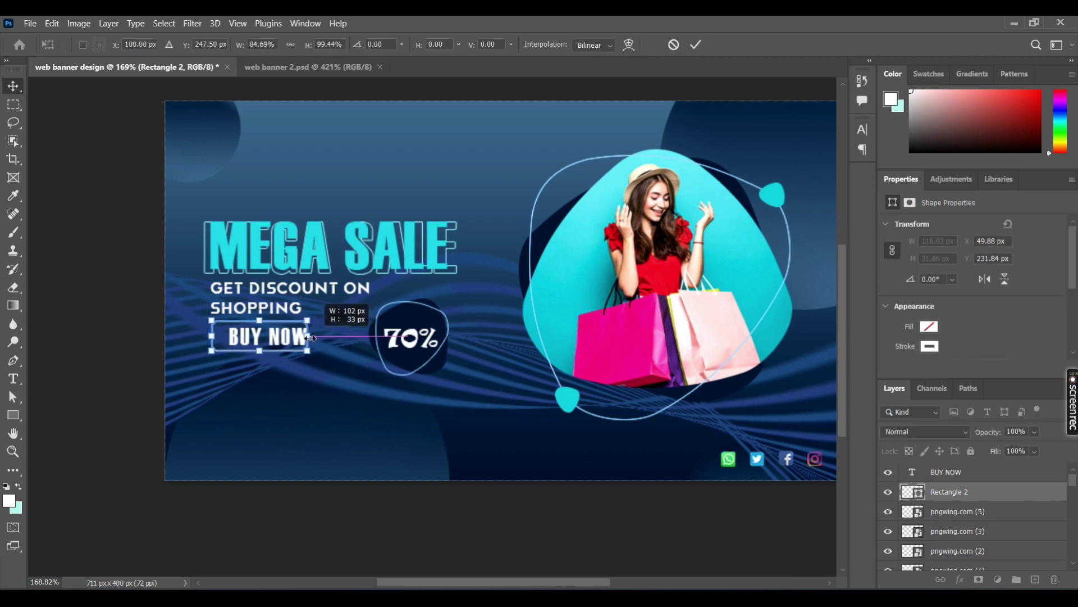
shift+click(955, 472)
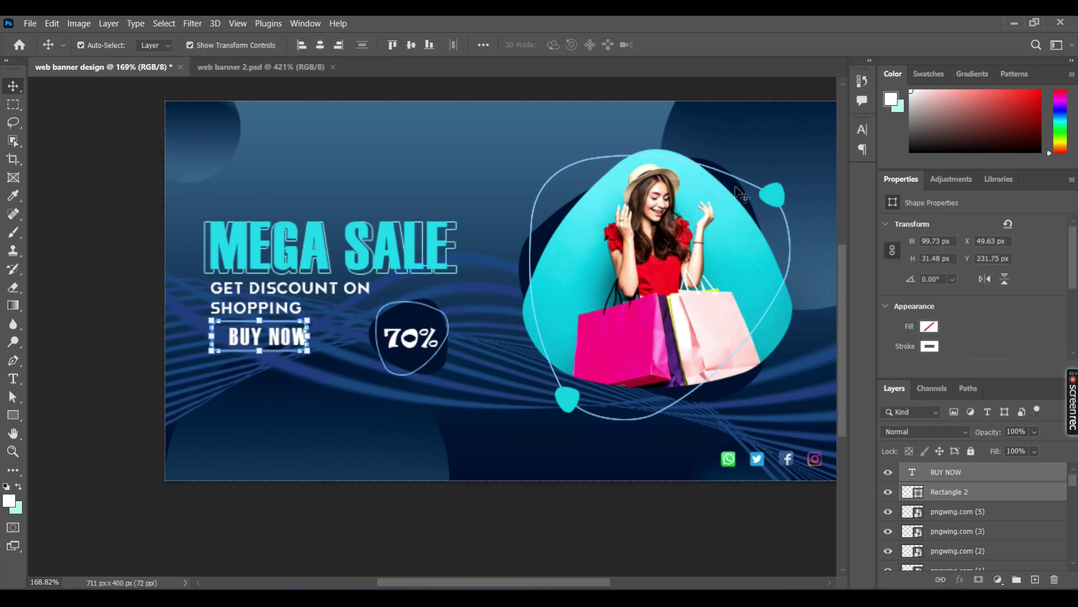
click(319, 45)
click(120, 228)
scroll(611, 293, down, 2)
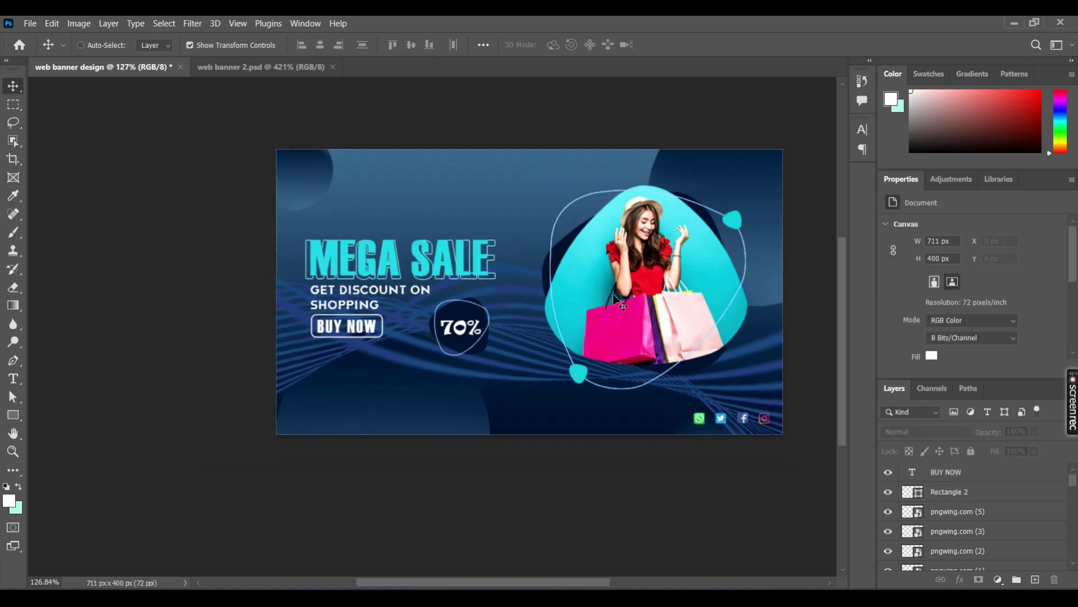